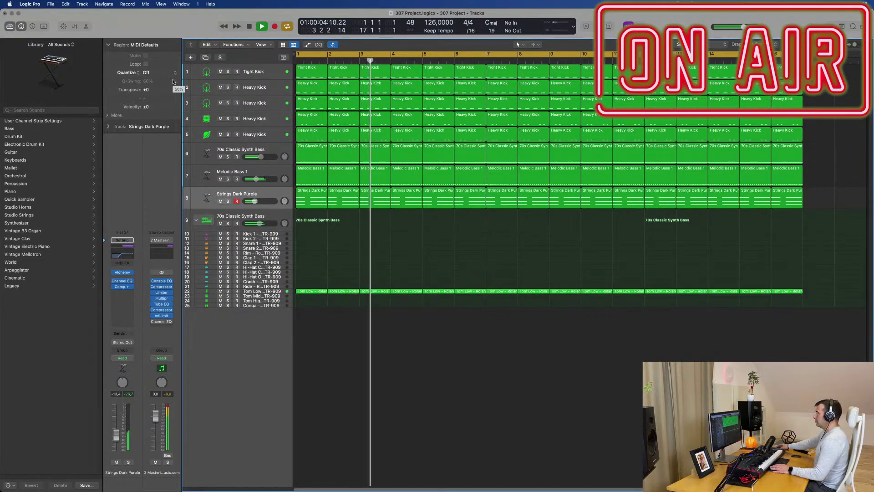
Step: Mute the Strings Dark Purple track and solo the Tight Kick and the first Heavy Kick track during playback
left_click(221, 201)
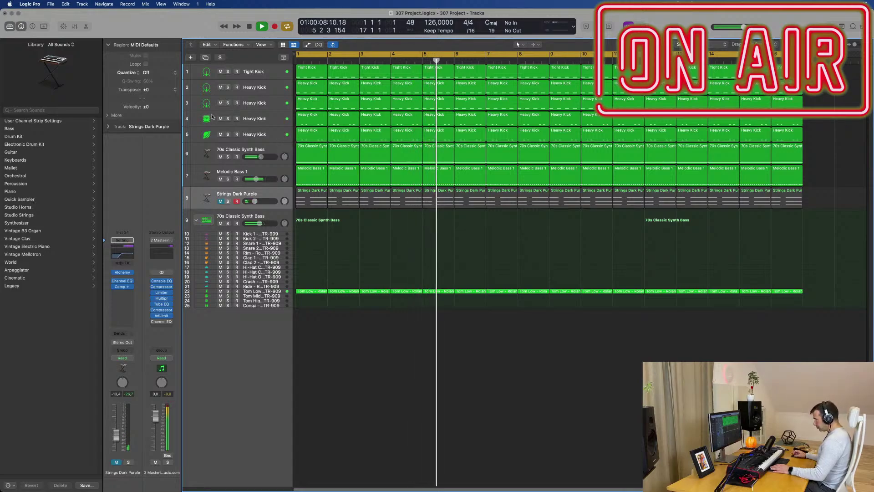
left_click(227, 72)
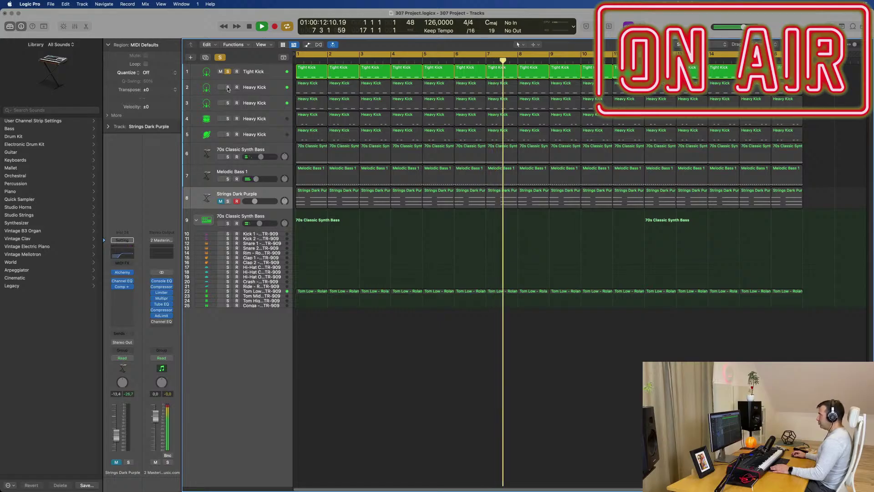
left_click(228, 88)
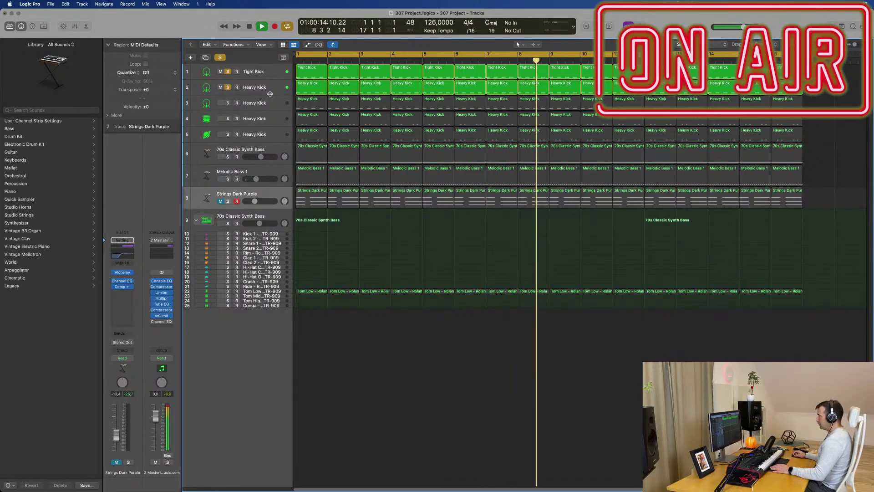
Step: Solo the Heavy Kick on track 3 and lower its volume to about -16 dB
left_click(228, 104)
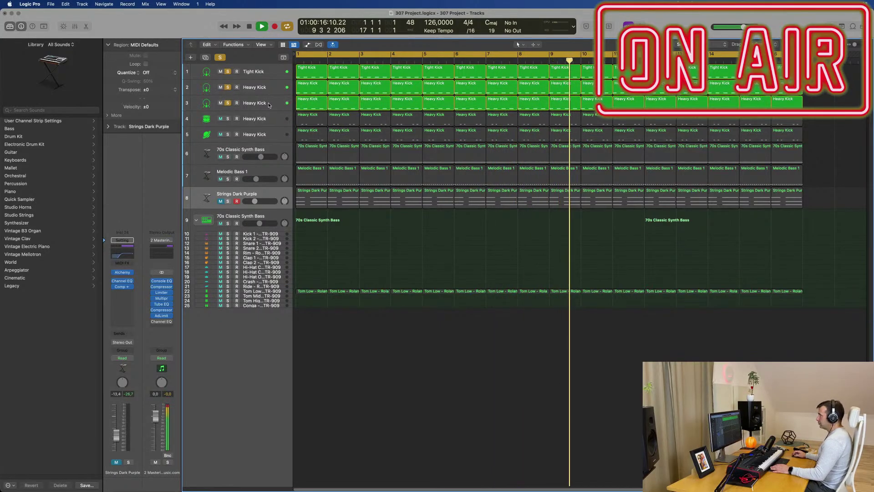
left_click(270, 104)
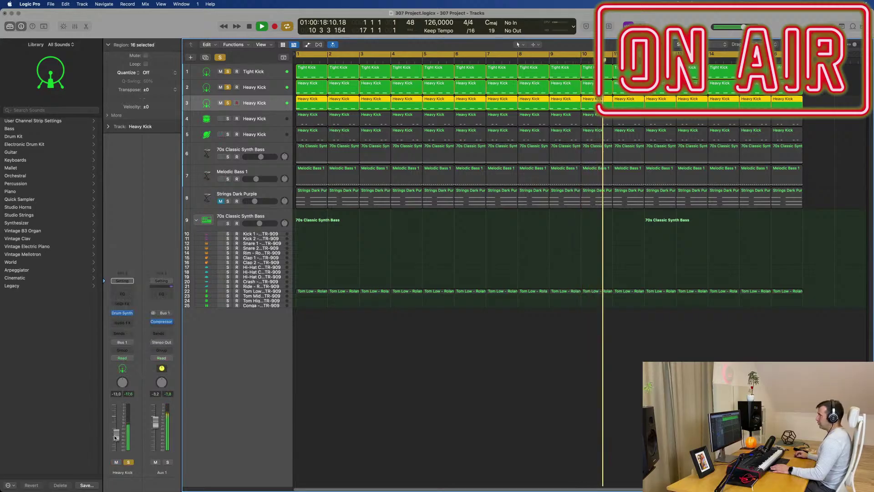
left_click_drag(116, 451, 116, 453)
Step: Add tracks 4 to 7 to the solo one after another: two Heavy Kick tracks, 70s Classic Synth Bass and Melodic Bass 1
left_click(273, 116)
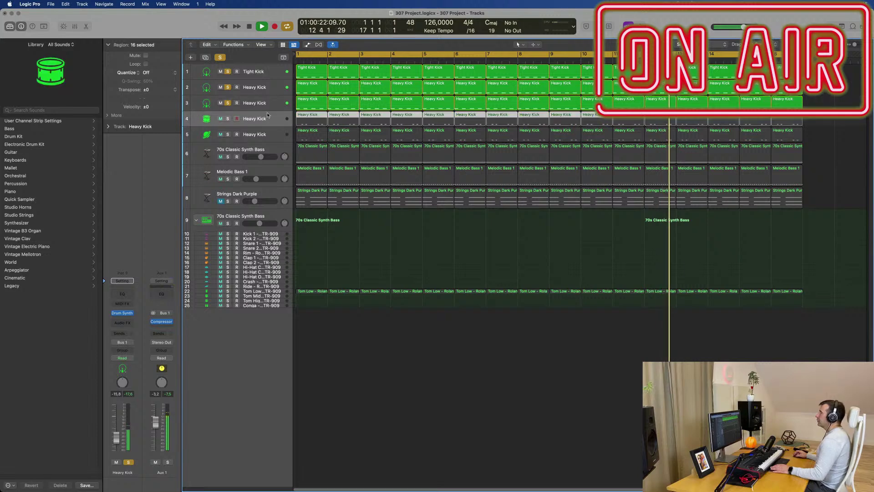
left_click(228, 118)
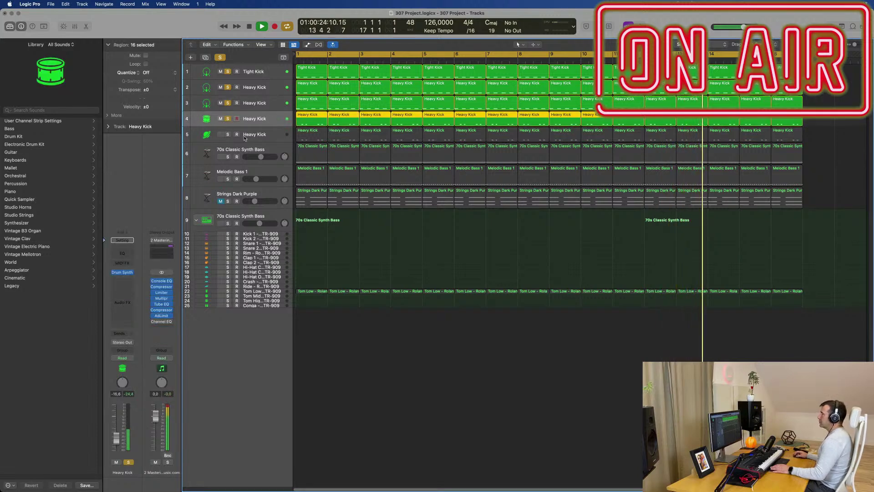
left_click(227, 134)
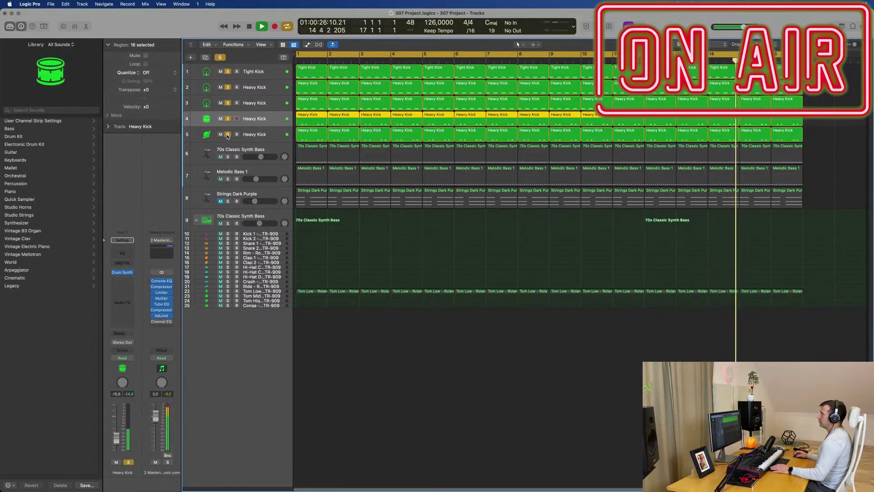
left_click(271, 137)
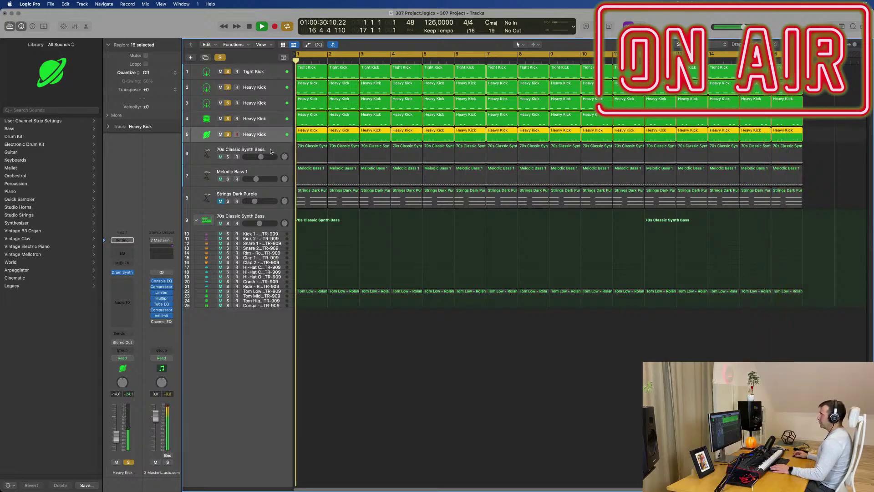
left_click(200, 159)
left_click(229, 157)
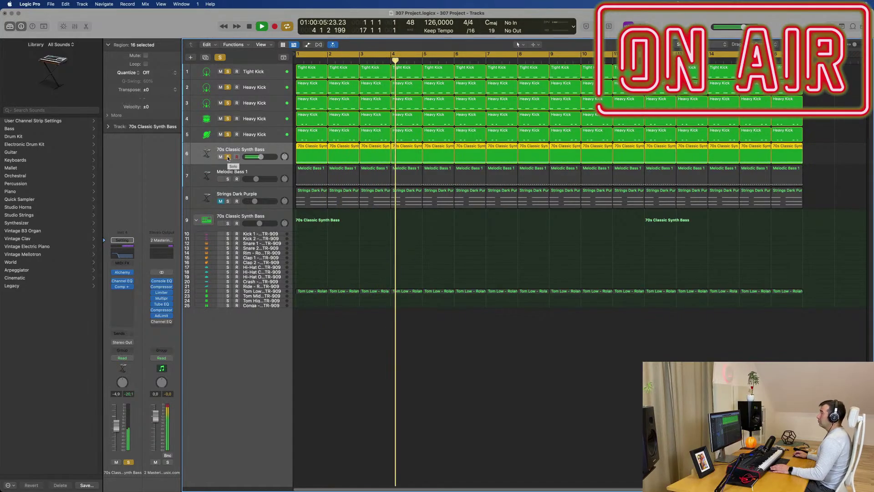
left_click(228, 180)
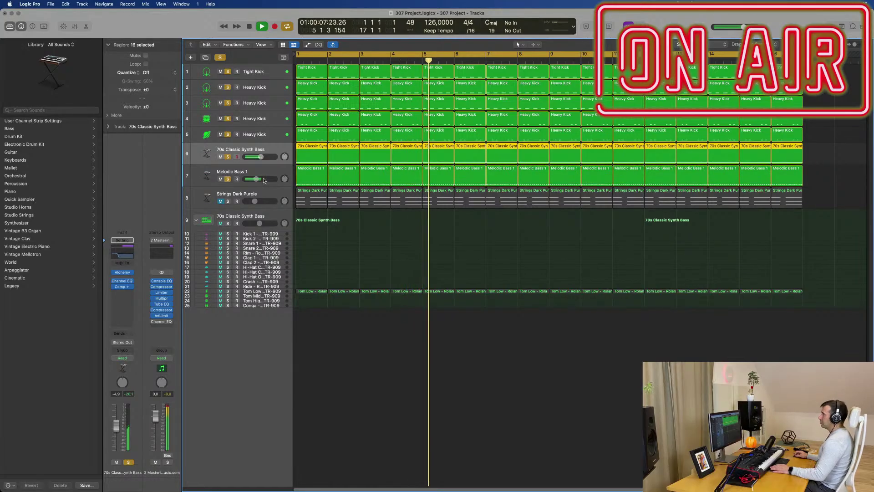
Step: Restart playback and lower the Melodic Bass 1 track's volume to about -16.6 dB
left_click(272, 173)
key("space")
key("space")
left_click(119, 440)
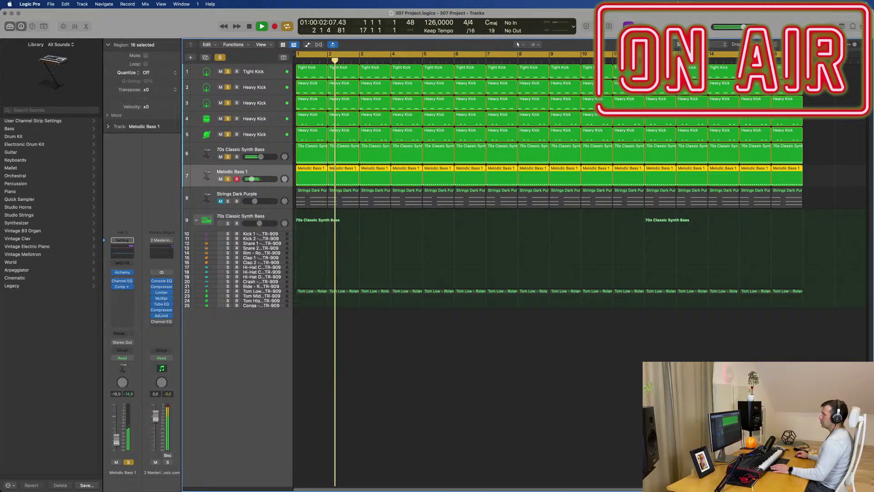
Step: Open the Alchemy synth on Melodic Bass 1, review its sound settings and close it again
left_click(122, 274)
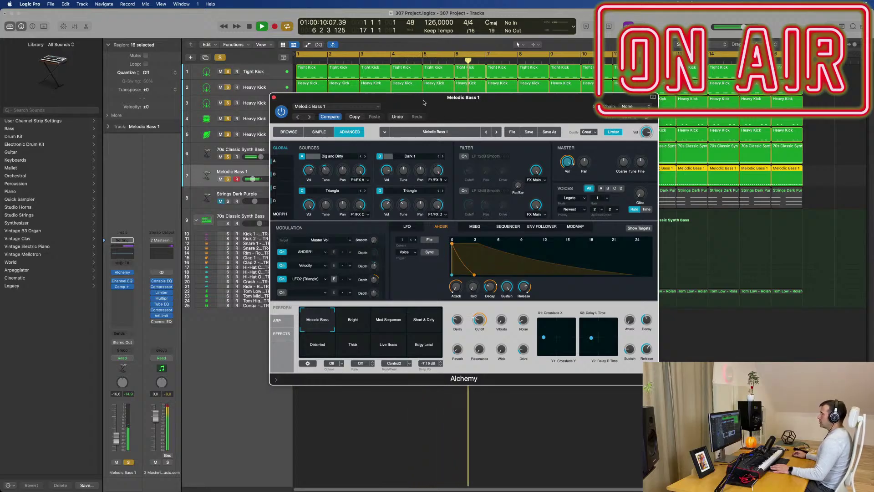
left_click_drag(422, 104, 479, 125)
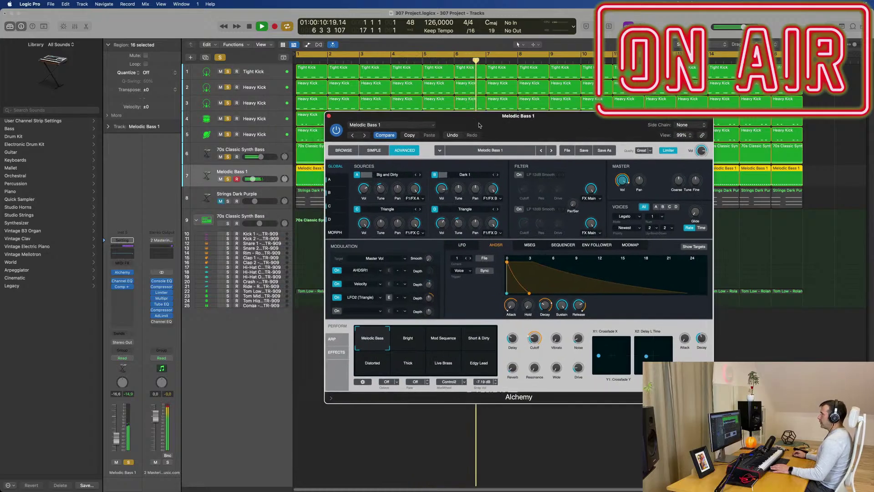
left_click(329, 116)
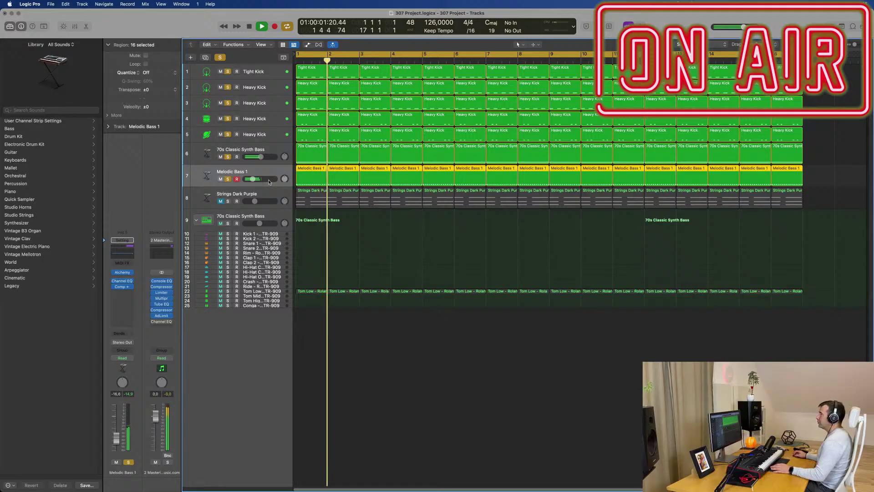
Step: Unmute and solo the Strings Dark Purple track and delete all of its regions
left_click(220, 200)
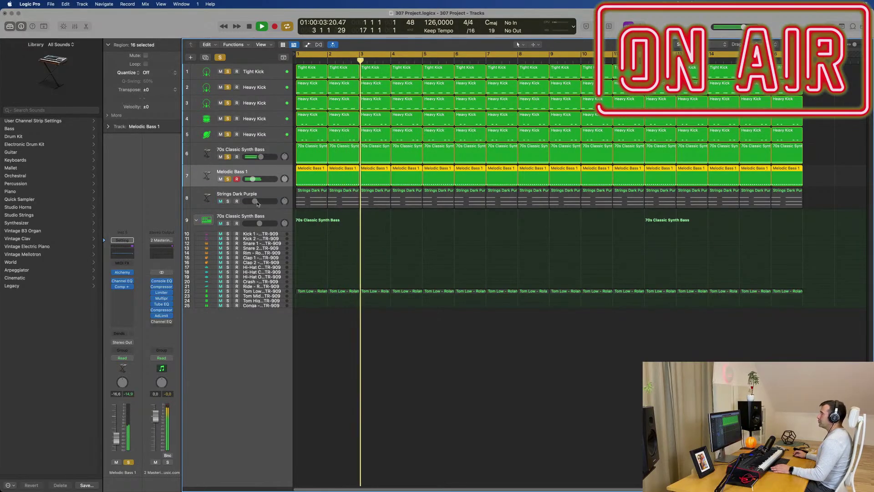
left_click(227, 201)
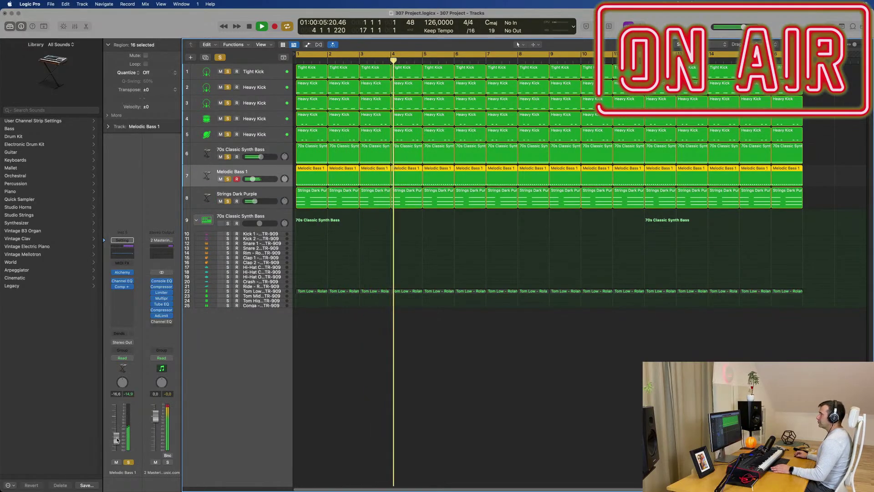
left_click(382, 248)
left_click_drag(308, 239, 803, 204)
key("Delete")
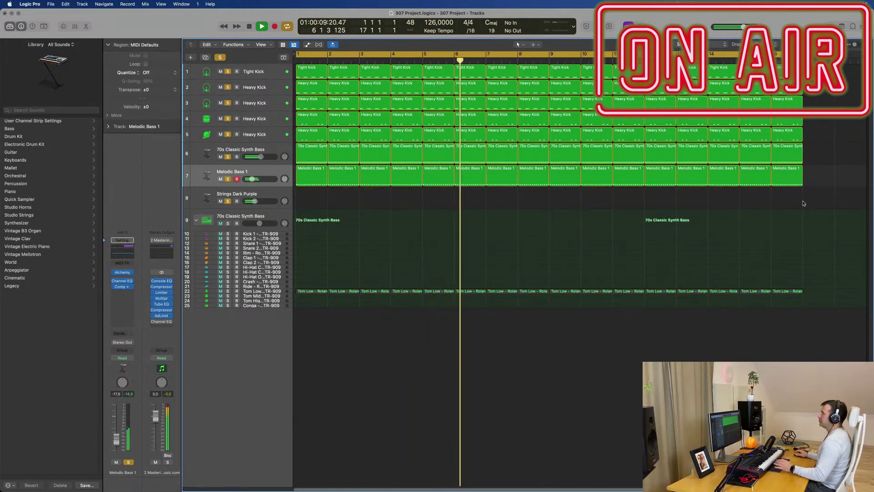
Step: Turn off solo for all tracks and lower the Tom Low track's volume to -11.0 dB
left_click(219, 58)
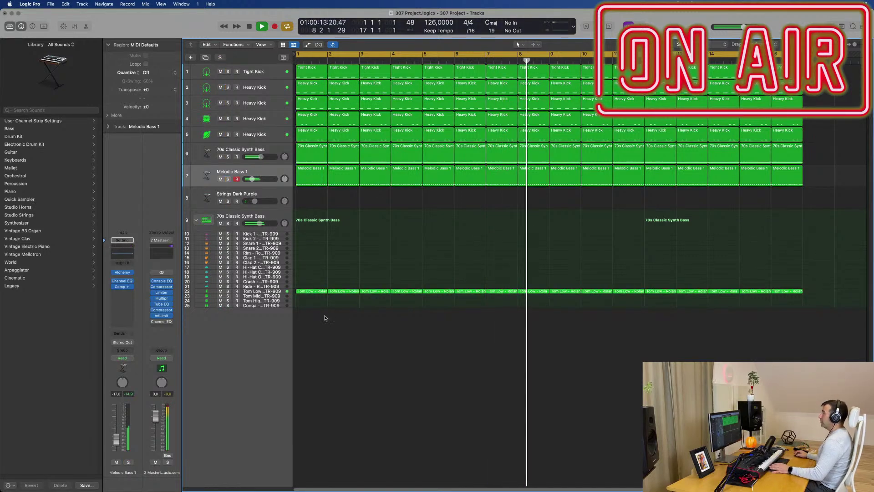
left_click(267, 291)
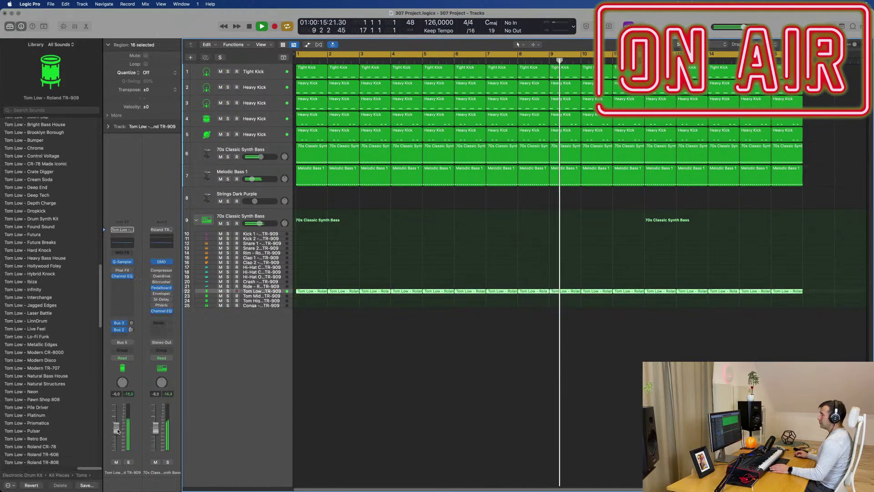
left_click_drag(116, 428, 116, 434)
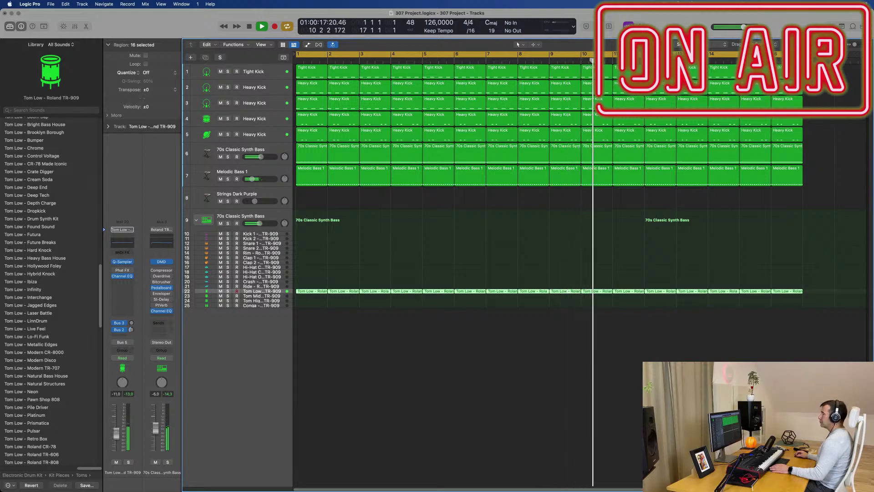
Step: Open Alchemy on the Strings Dark Purple track and initialize its setting to start a sound from scratch
left_click(267, 196)
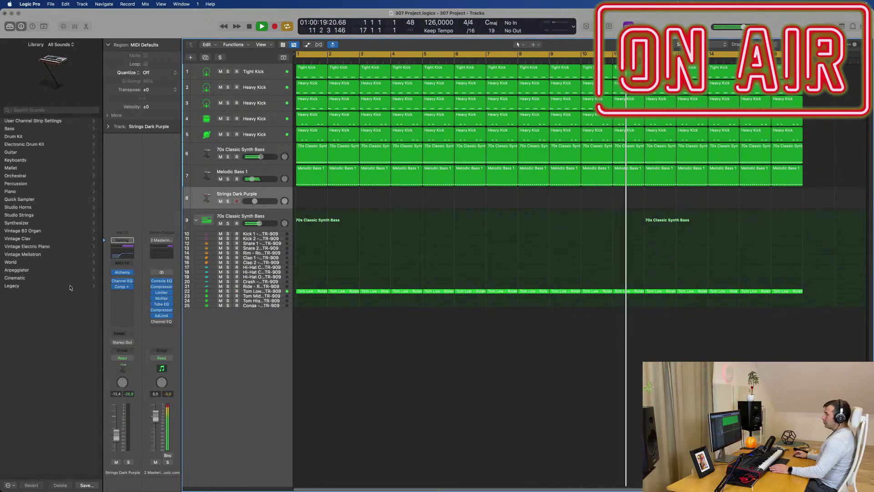
left_click(123, 273)
left_click_drag(463, 108, 438, 100)
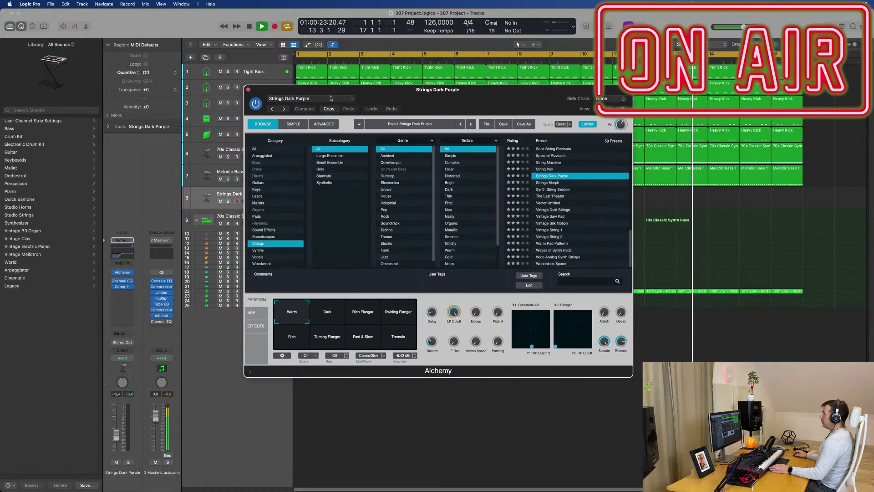
left_click(315, 100)
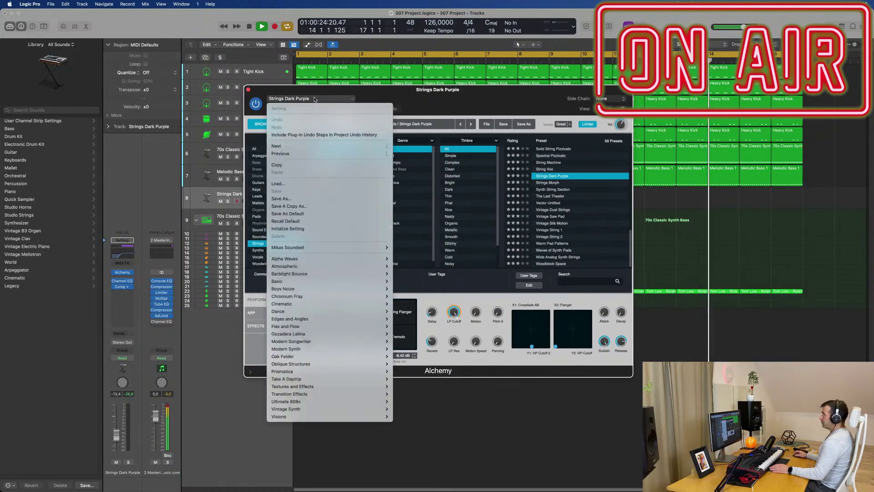
left_click(308, 230)
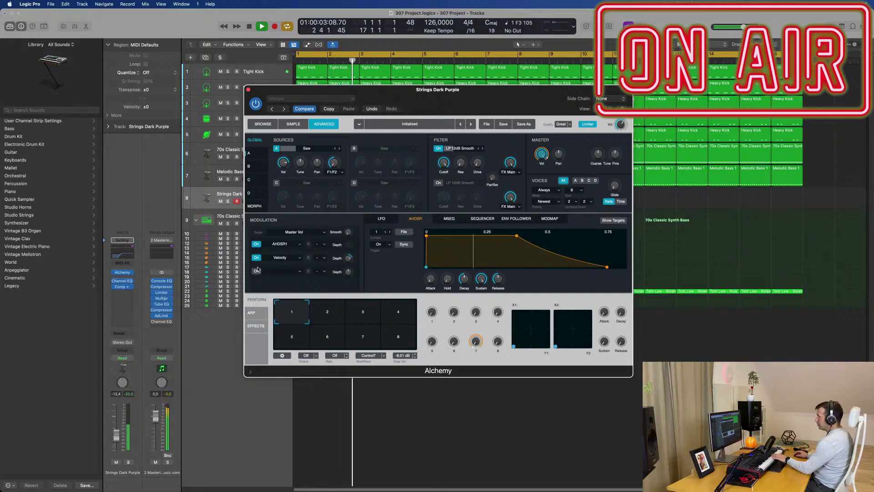
left_click_drag(473, 96, 512, 78)
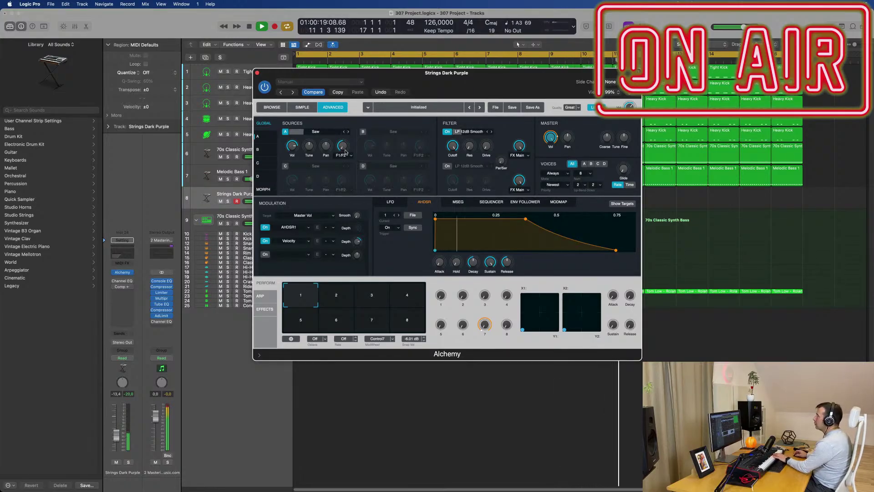
Step: Set the waveform of Alchemy's source A to Saw - Vintage 1
left_click(325, 132)
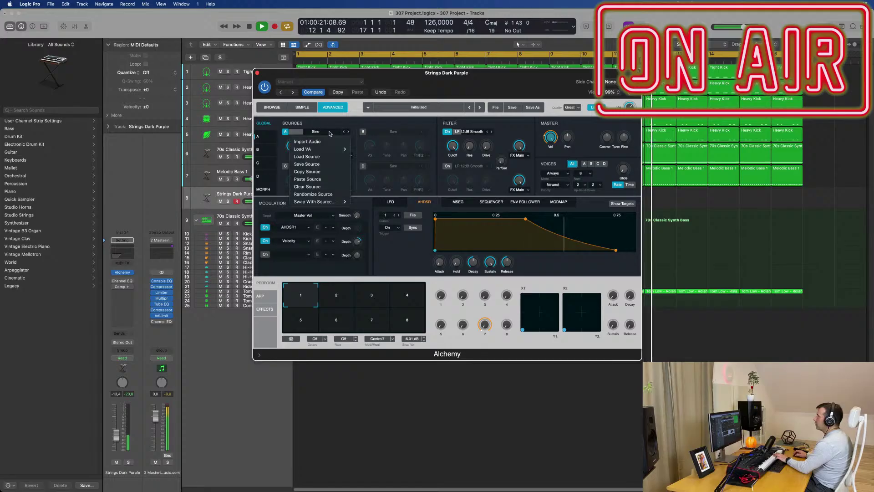
mouse_move(335, 150)
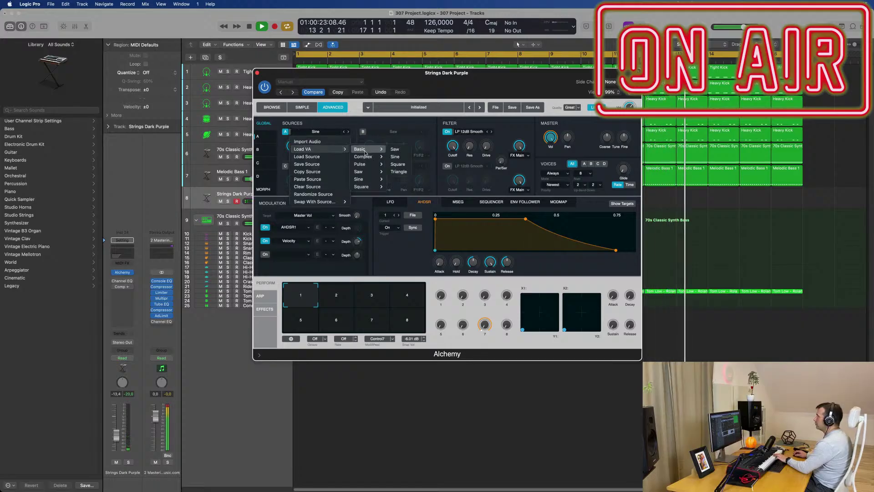
mouse_move(366, 157)
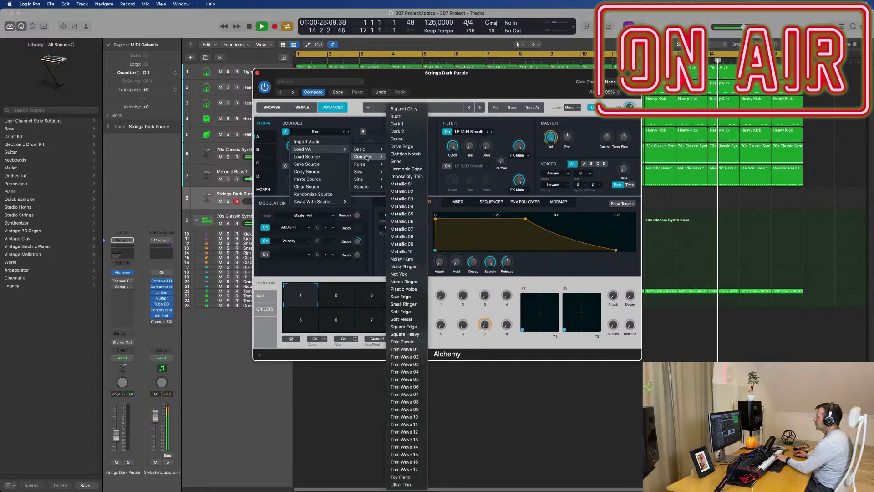
left_click(401, 171)
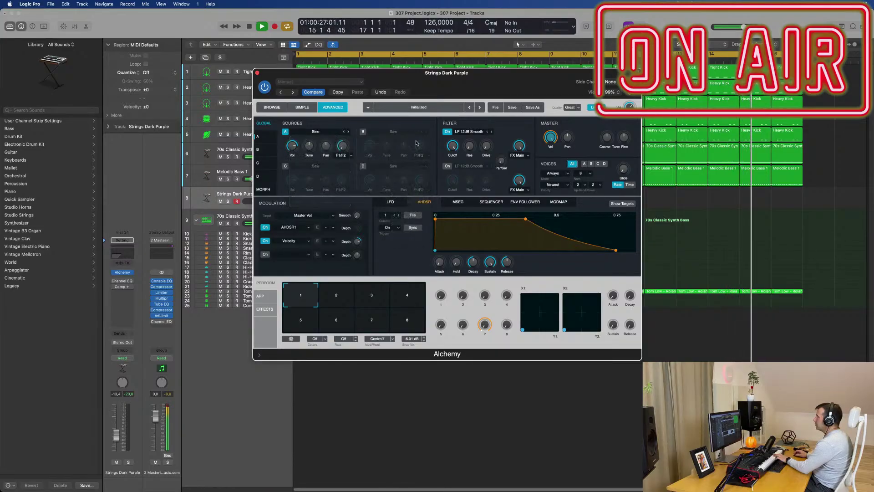
left_click(348, 132)
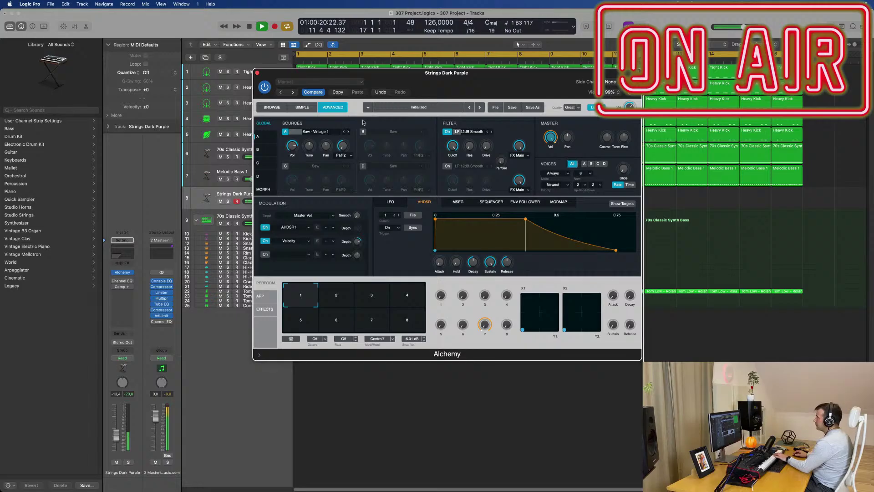
Step: Shape the AHDSR 1 envelope with a short attack and zero sustain, and raise the Strings Dark Purple track's volume
left_click_drag(453, 146, 396, 120)
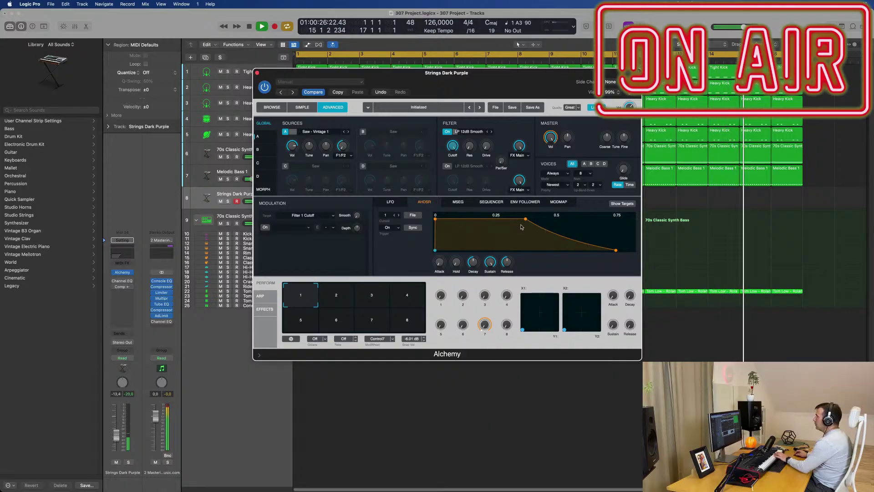
left_click_drag(525, 220, 517, 249)
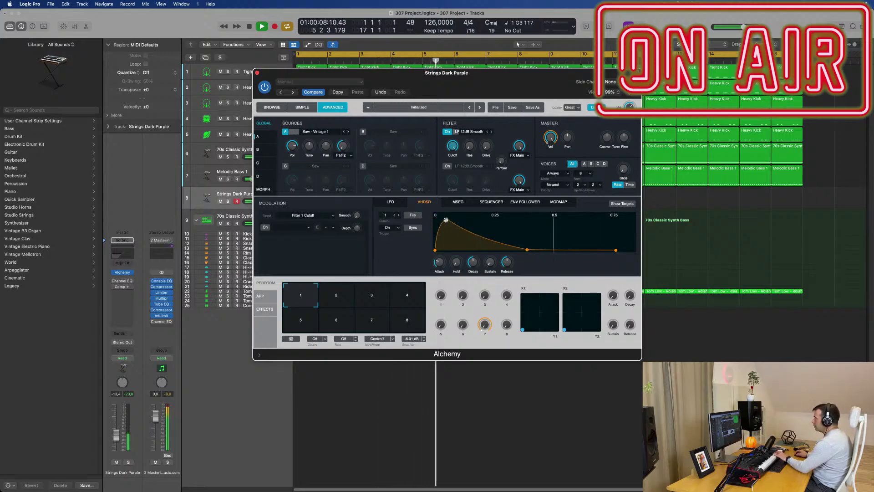
left_click_drag(446, 220, 440, 219)
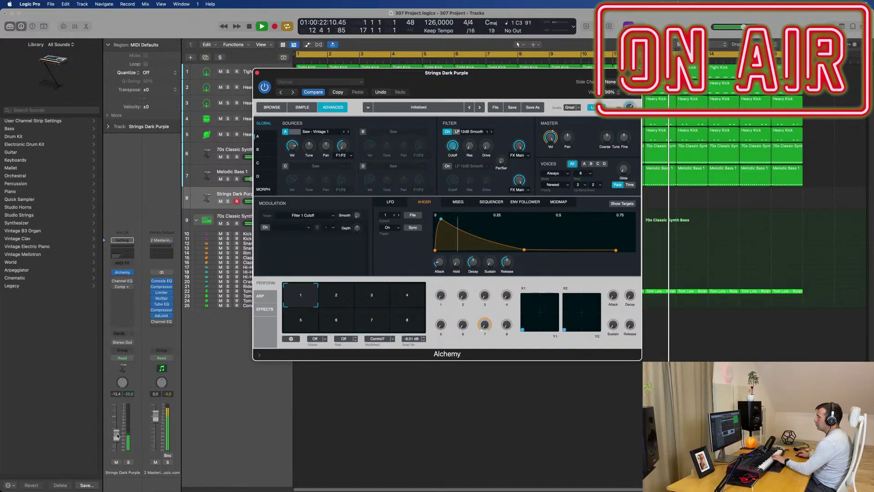
left_click_drag(117, 430, 115, 427)
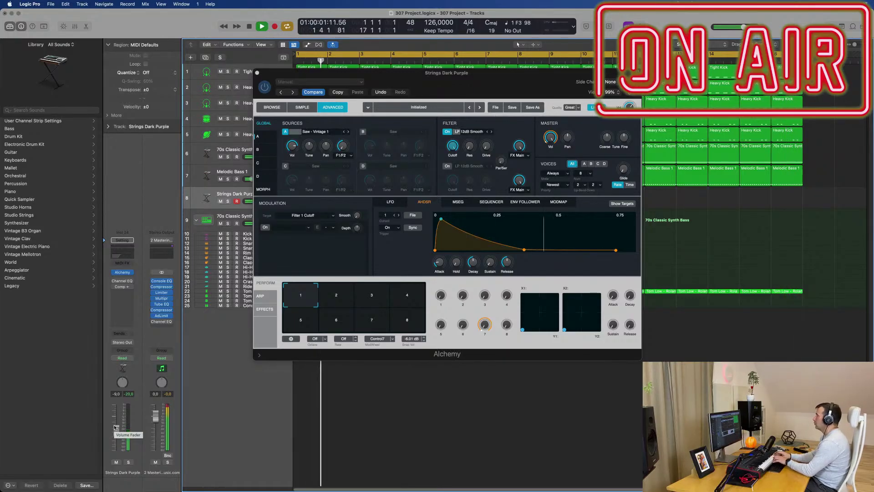
Step: Record a new MIDI phrase on the Strings Dark Purple track and stop recording after bar 8
key("r")
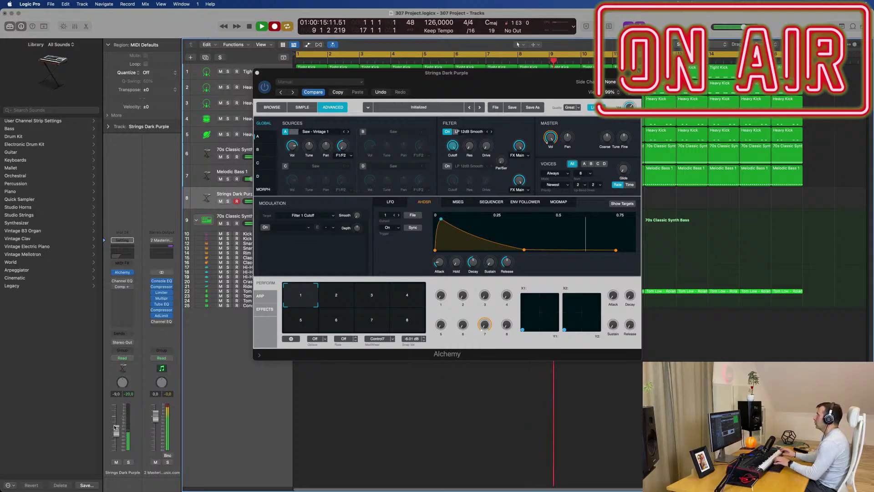
left_click_drag(521, 77, 526, 334)
key("space")
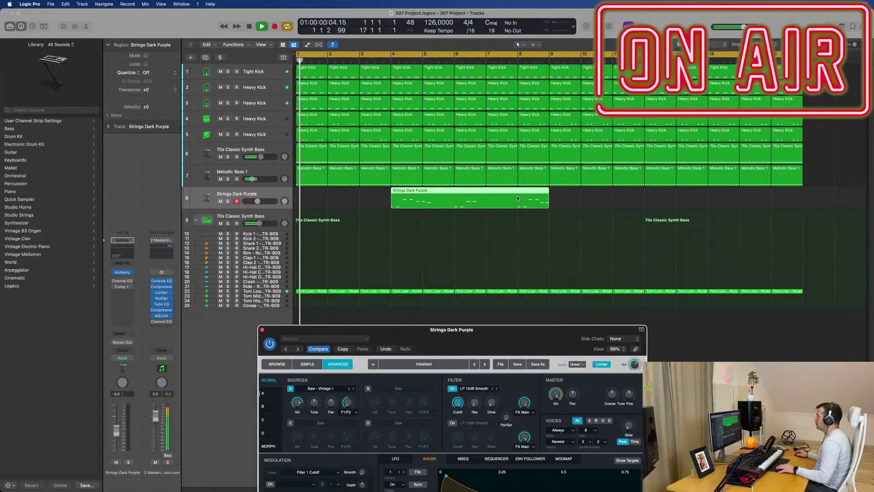
Step: Split the recorded Strings Dark Purple region at bar 8, delete the earlier part and move the remaining one-bar region to bar 1
left_click(517, 196)
key("space")
key("space")
key("space")
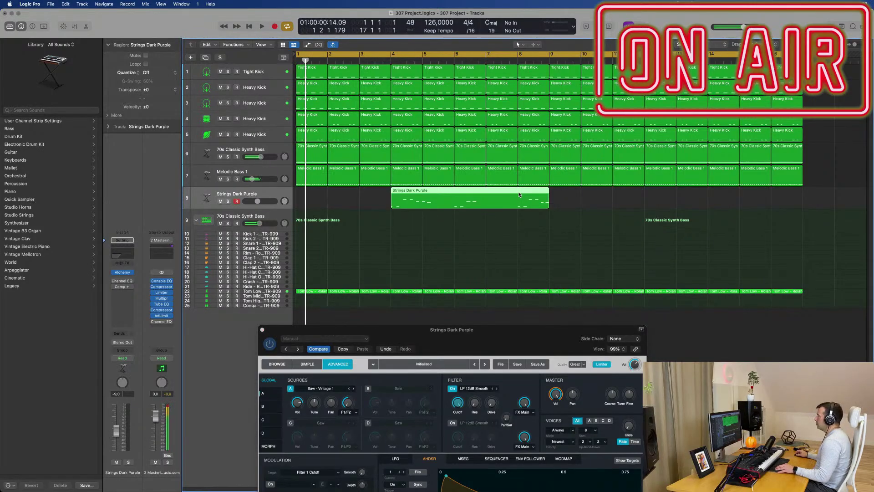
left_click(518, 192)
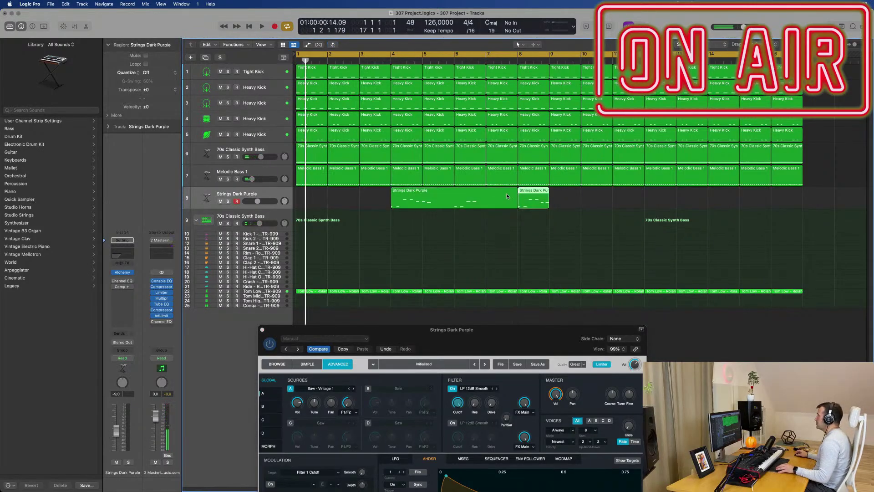
key("Delete")
left_click_drag(544, 193, 324, 193)
key("space")
key("space")
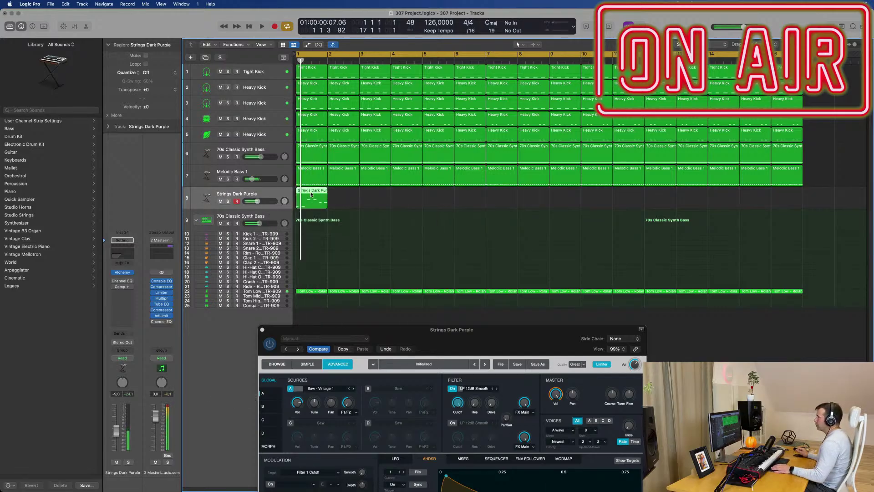
Step: Open the one-bar Strings Dark Purple region in the Piano Roll and quantize all its notes to 1/16 Note
double_click(311, 194)
left_click_drag(418, 334, 753, 317)
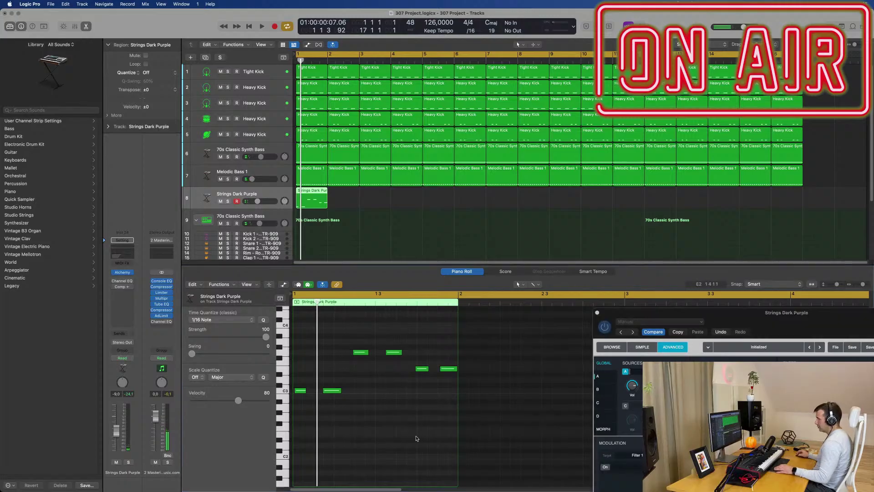
key("super+a")
key("space")
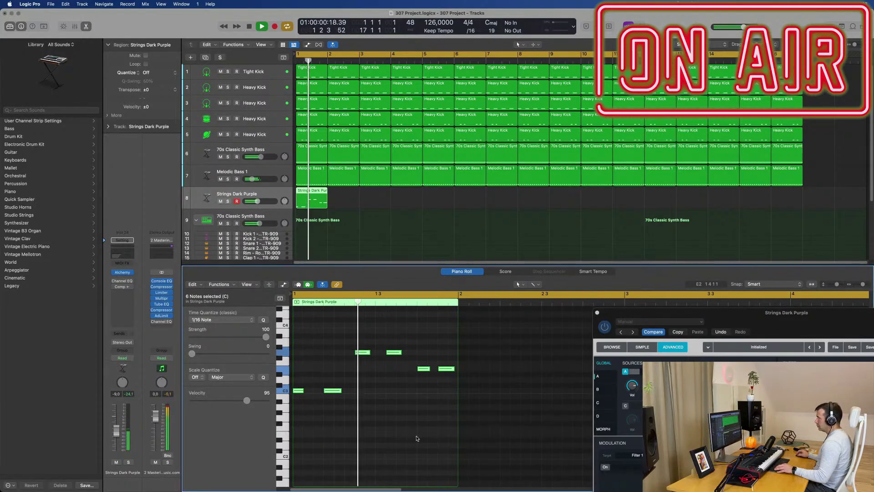
Step: Repeat the one-bar Strings Dark Purple region until it fills bars 1 to 16
key("super+Right")
left_click_drag(356, 190, 319, 200)
key("super+r")
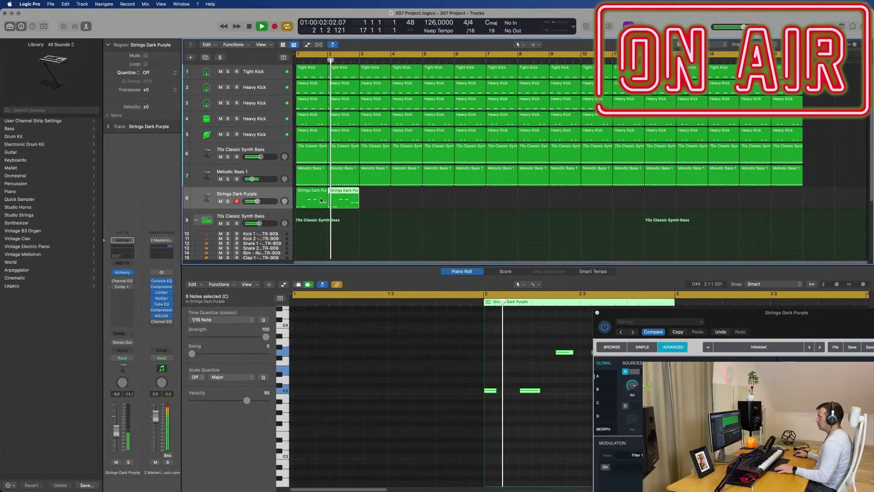
key("space")
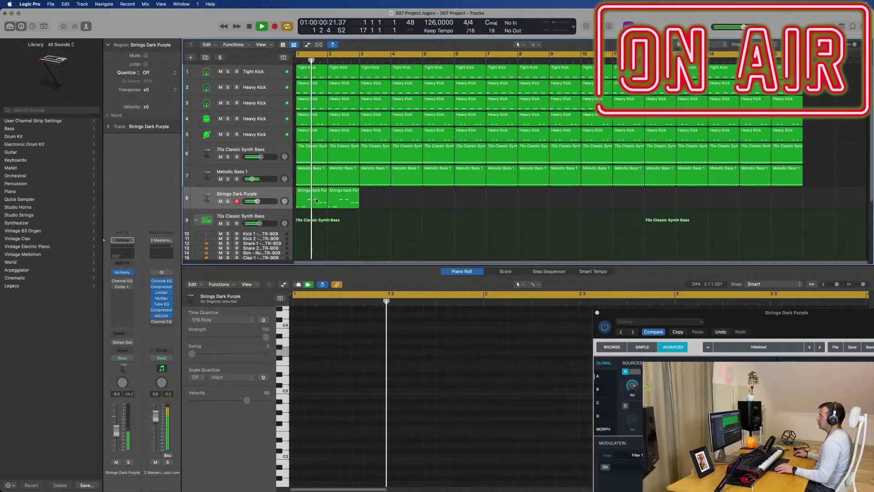
left_click(324, 200, "shift")
key("super+r")
key("super+r")
key("super+r")
key("super+r")
key("super+r")
key("super+r")
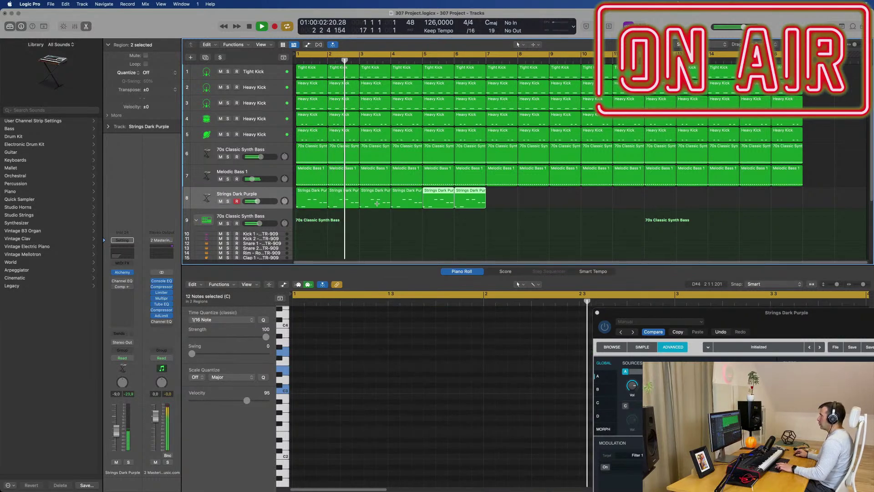
key("super+r")
Step: Bring the Alchemy window back over the arrangement and play the project from the start to hear the new part
left_click_drag(744, 317, 428, 164)
key("Return")
key("space")
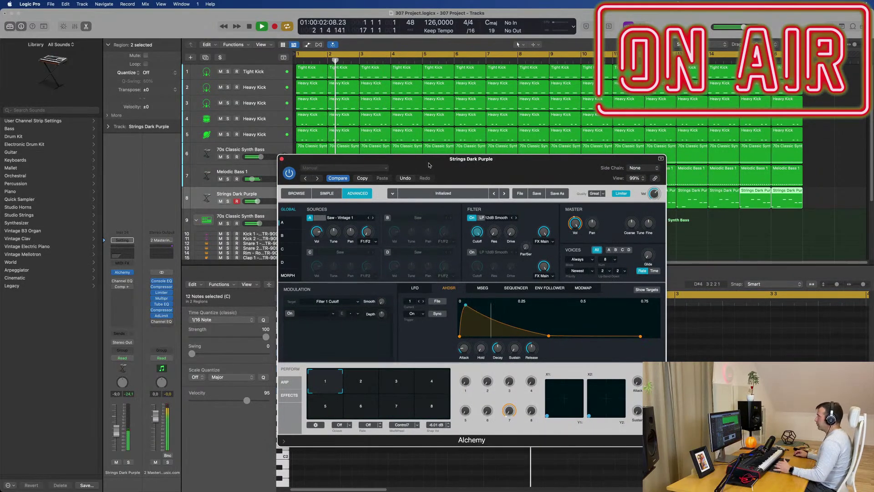
left_click_drag(428, 164, 459, 175)
key("Return")
key("space")
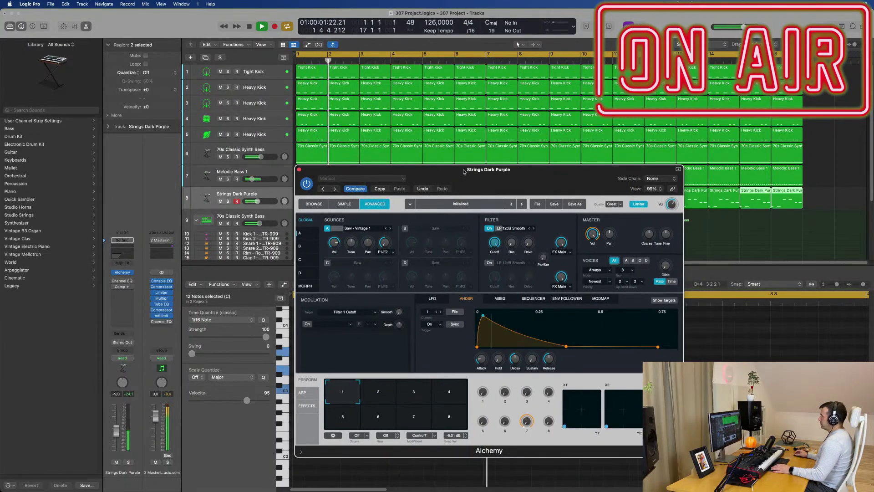
left_click_drag(464, 171, 462, 173)
key("Return")
key("space")
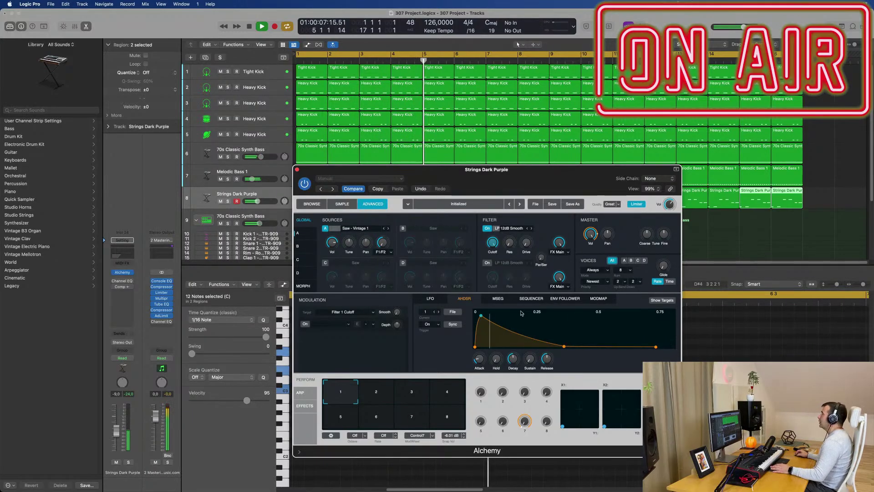
Step: Shorten the decay of Alchemy's AHDSR 1 envelope and raise the Strings Dark Purple track's volume to -4.5 dB
left_click_drag(563, 347, 523, 347)
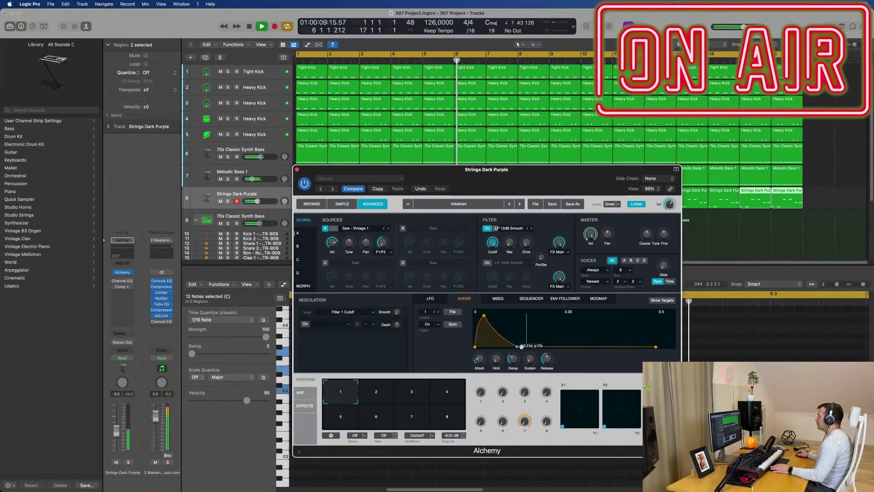
mouse_move(523, 346)
left_mouse_down()
mouse_move(597, 352)
mouse_move(525, 352)
left_mouse_up()
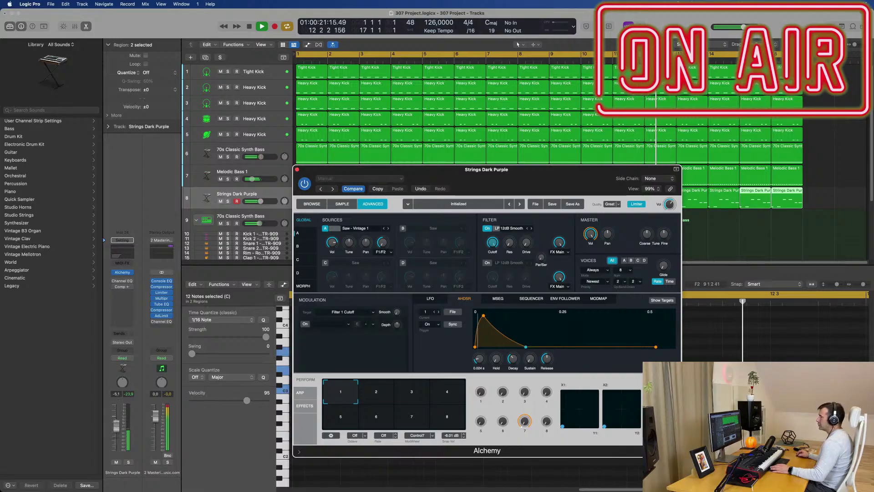
left_click_drag(115, 431, 116, 423)
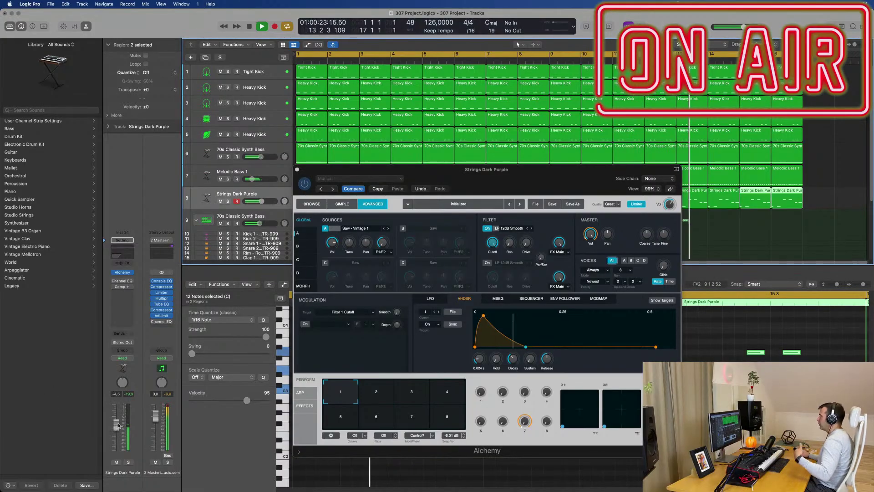
Step: Turn on Alchemy's source B and set its waveform to Square
left_click(402, 228)
left_click(464, 228)
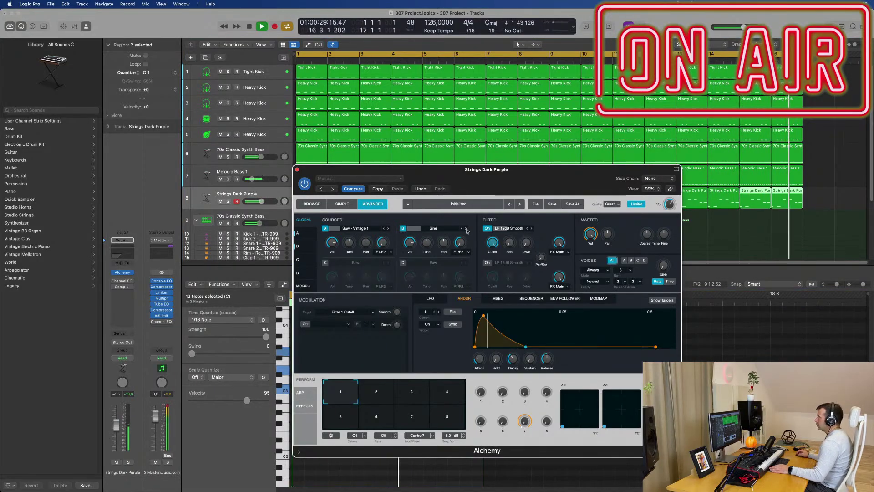
left_click(403, 228)
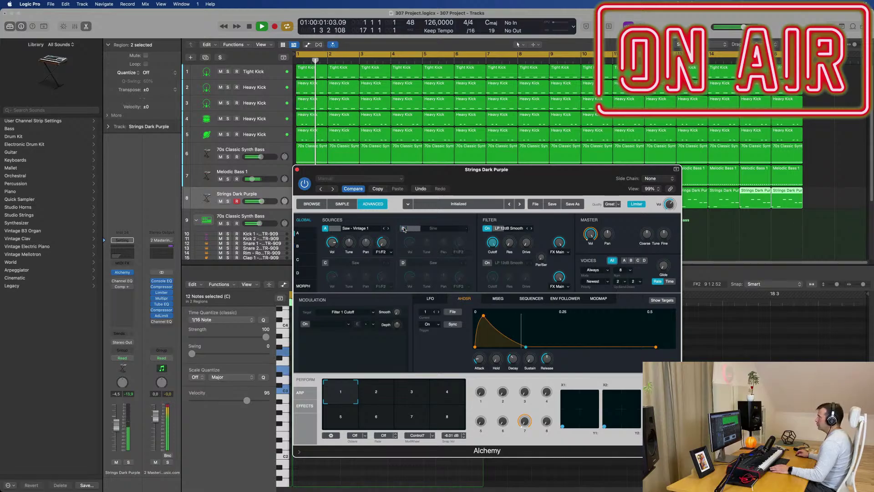
left_click(403, 229)
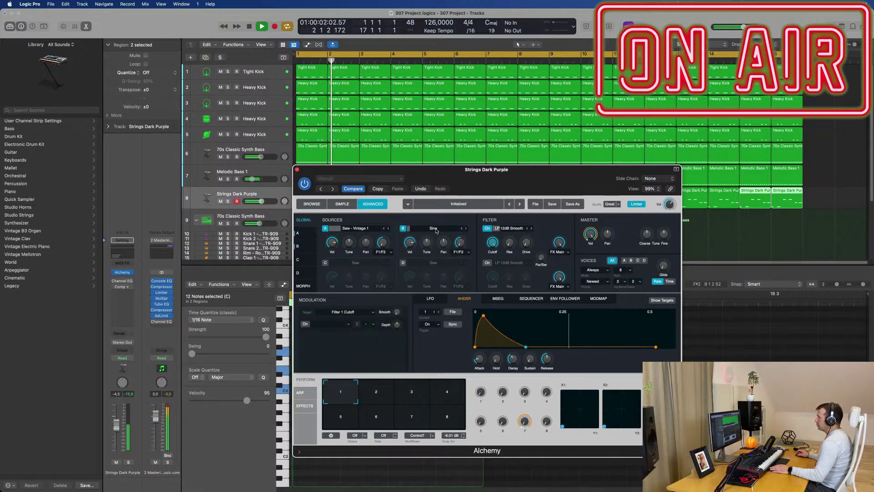
left_click(461, 229)
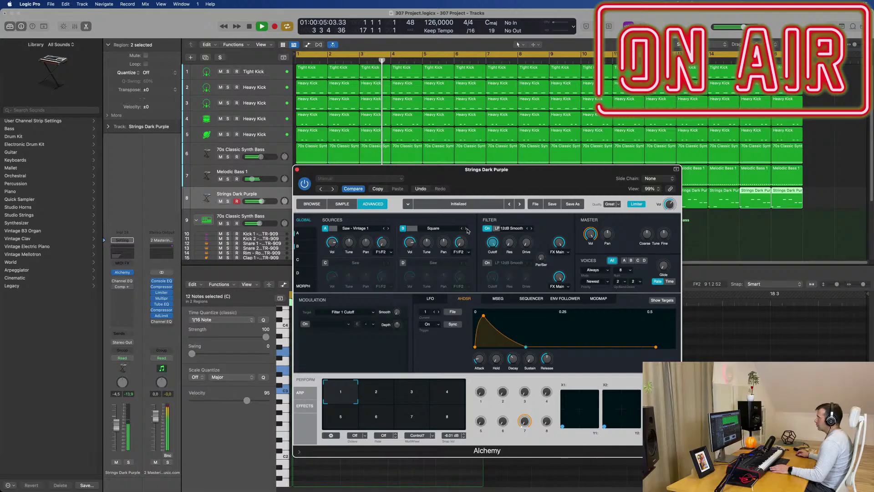
Step: Try source B tuned to -12 semitones and balance its volume against source A
left_click_drag(411, 247, 431, 248)
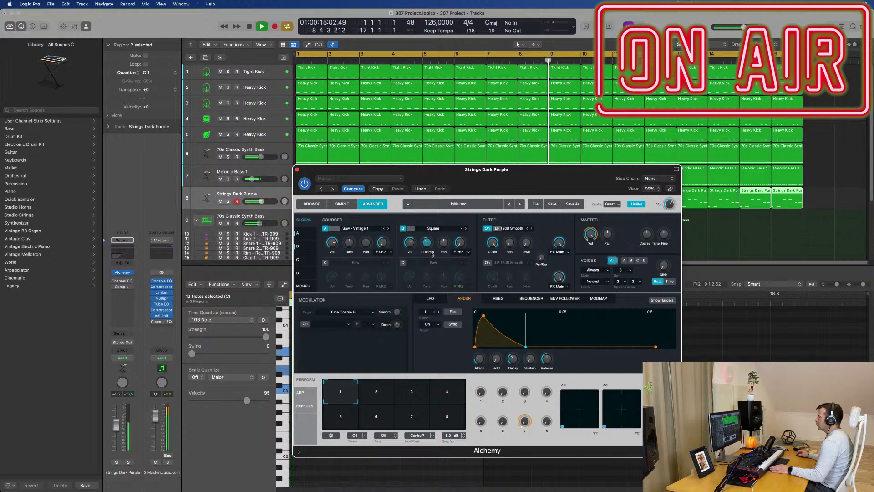
left_click_drag(412, 245, 414, 252)
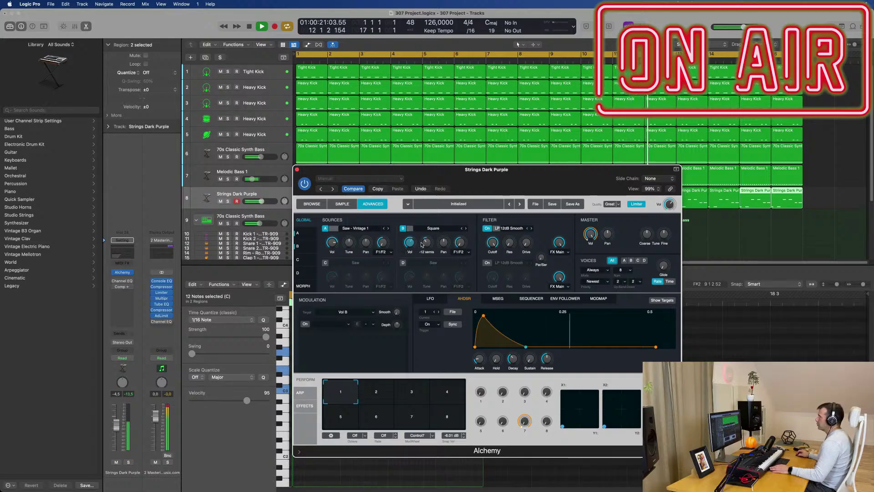
left_click_drag(428, 240, 411, 243)
left_click_drag(487, 175, 479, 111)
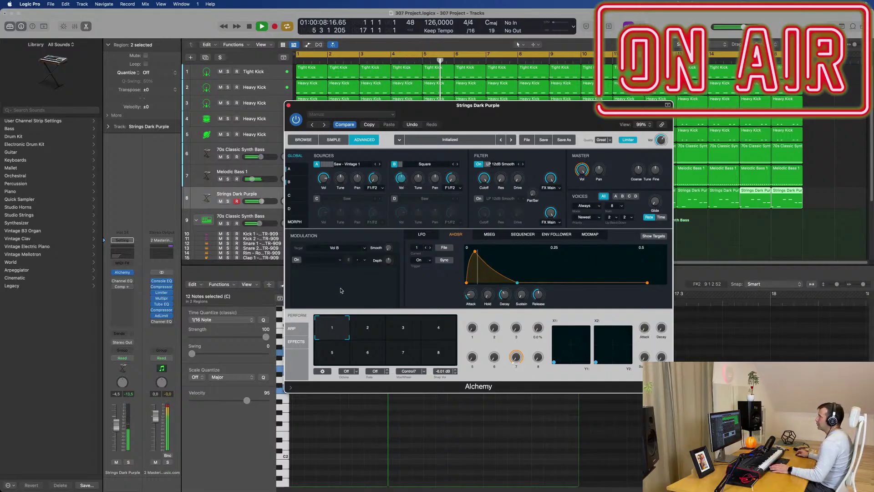
left_click_drag(490, 113, 480, 111)
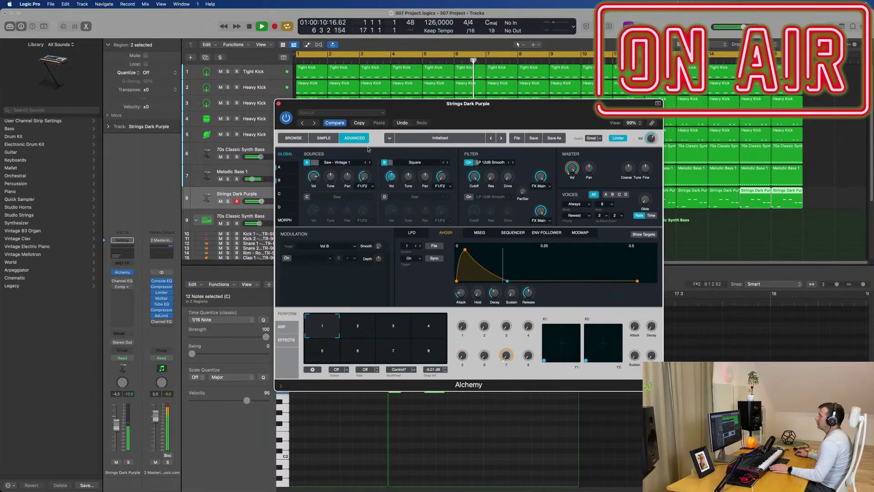
left_click(294, 138)
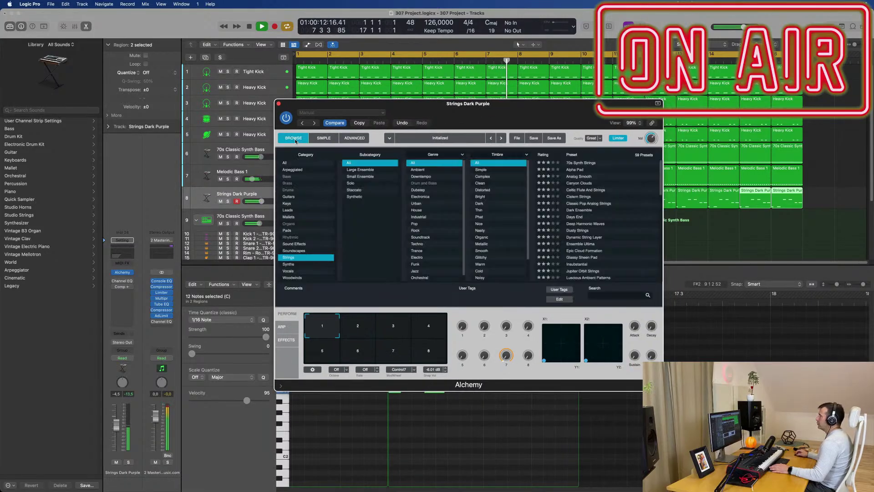
left_click(324, 138)
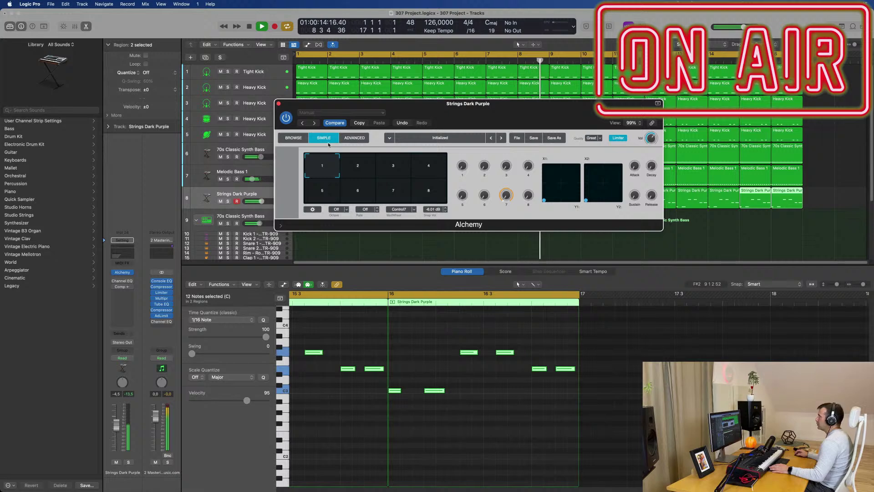
left_click(354, 138)
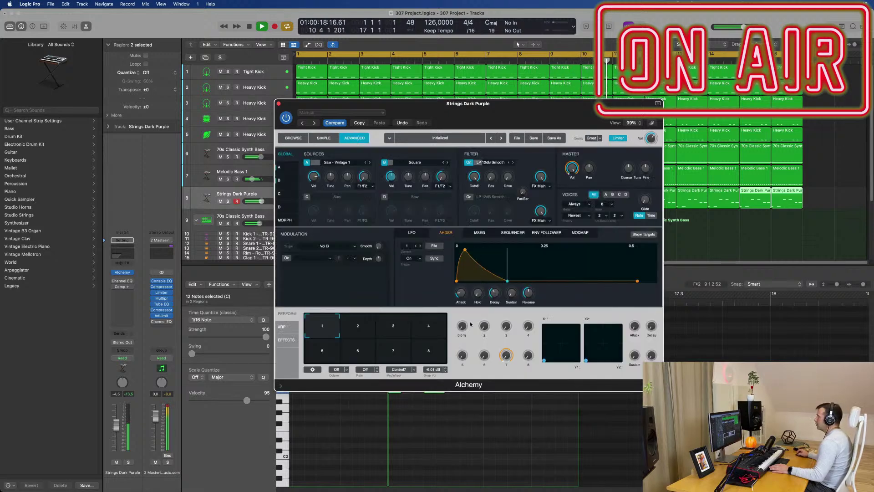
Step: Try to auto-assign Alchemy's Perform control 1
right_click(461, 327)
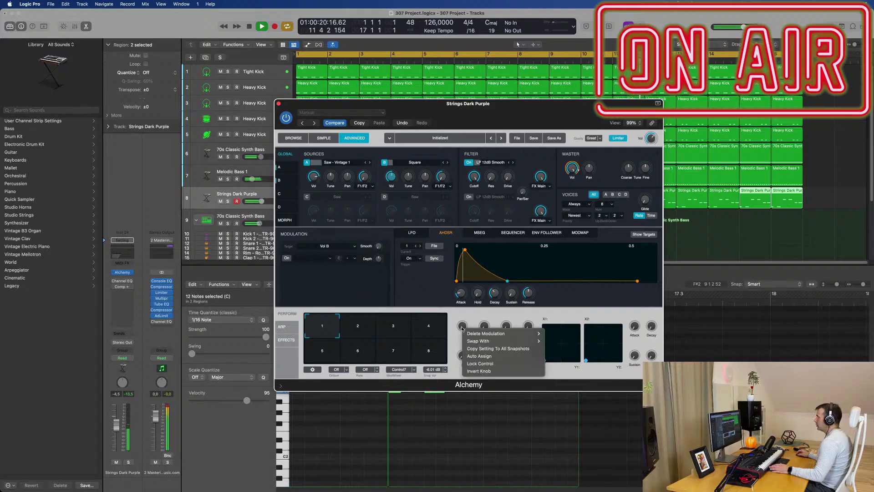
left_click(480, 356)
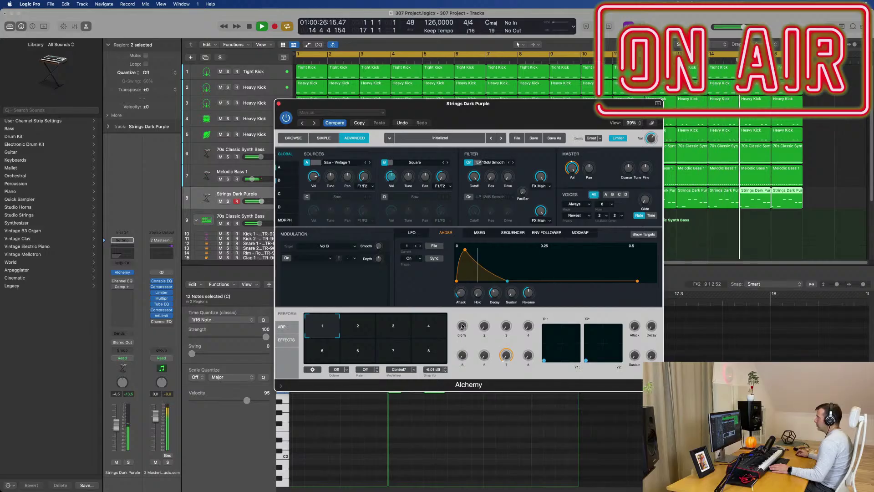
right_click(462, 326)
mouse_move(471, 339)
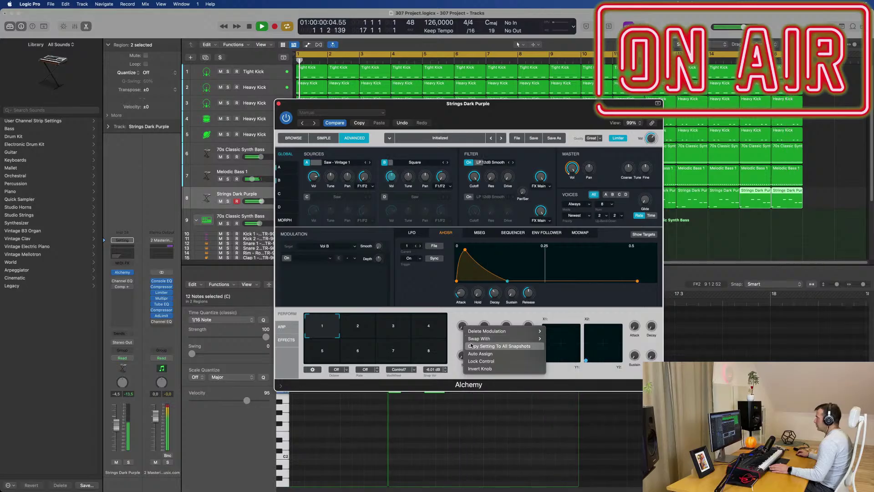
left_click(475, 354)
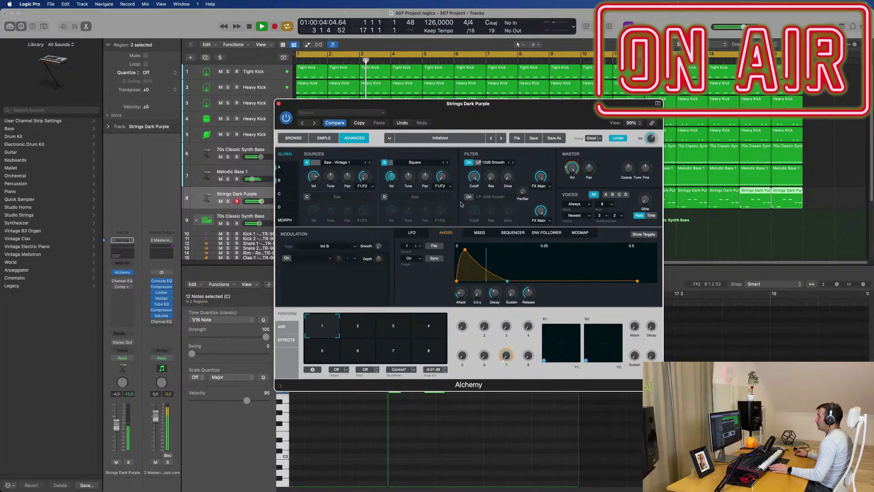
right_click(476, 179)
mouse_move(479, 182)
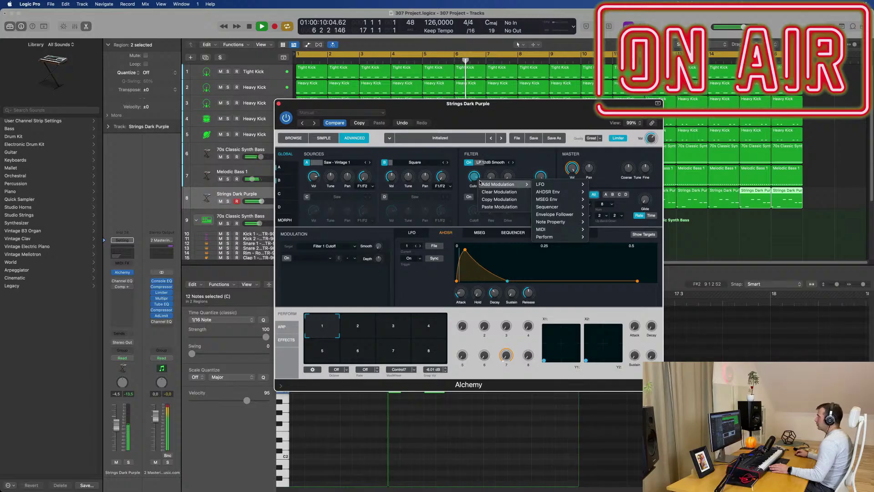
left_click(532, 166)
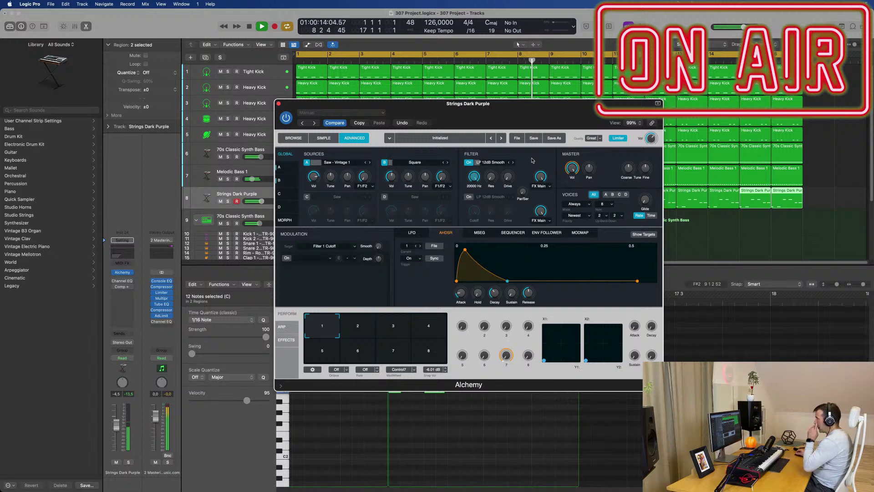
Step: Add a Mod FX effect to the first slot of Alchemy's Main effects rack
left_click(543, 180)
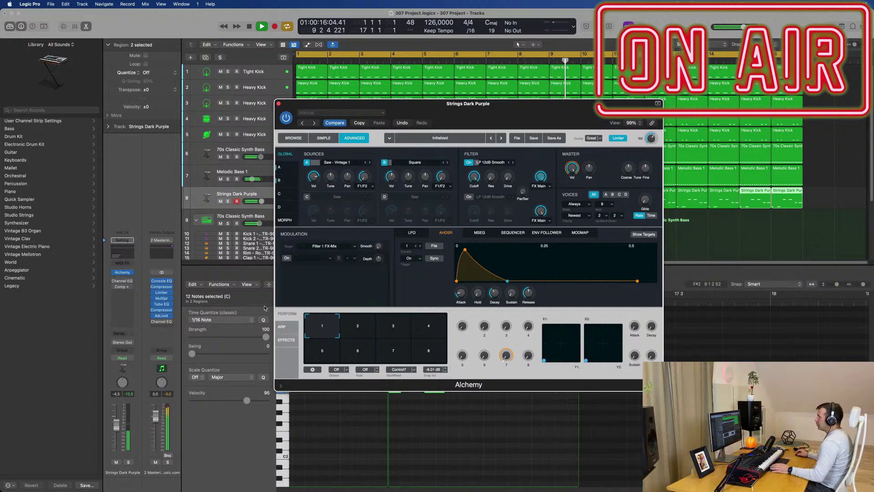
left_click(285, 342)
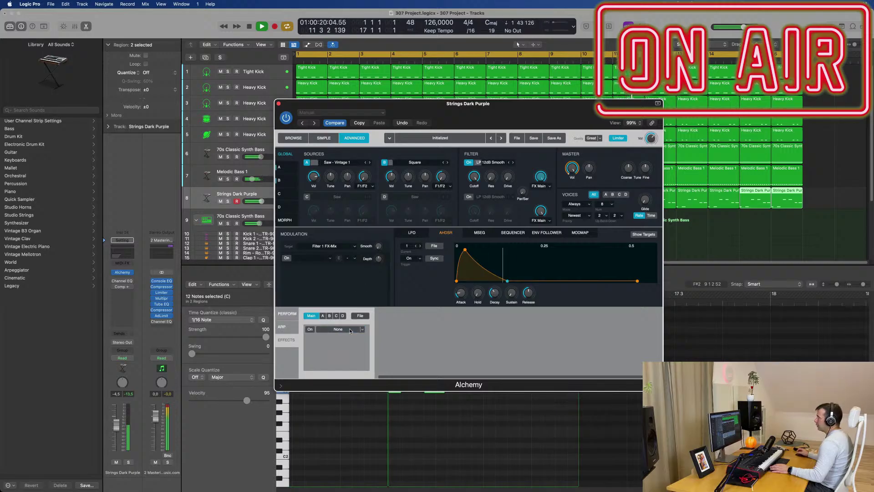
left_click(350, 330)
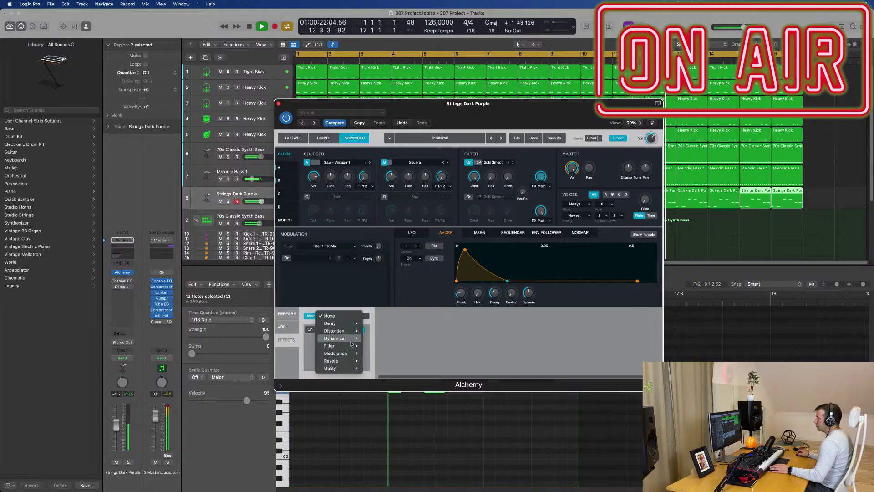
mouse_move(350, 340)
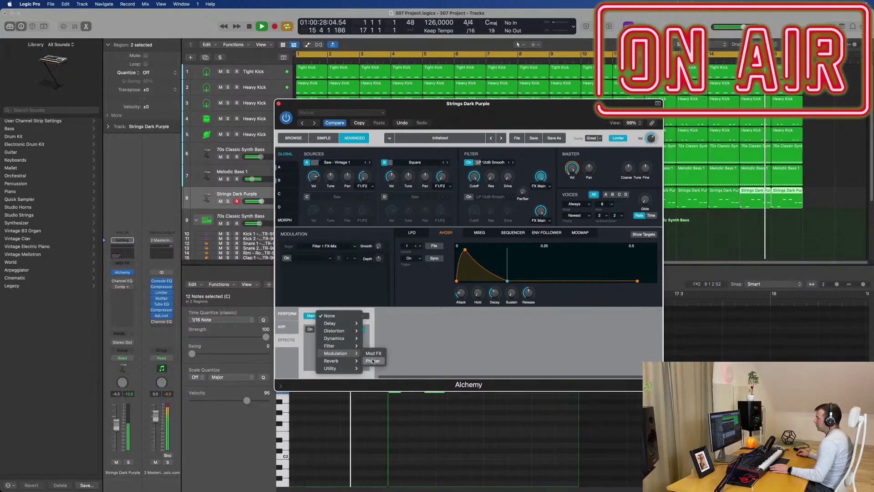
left_click(373, 353)
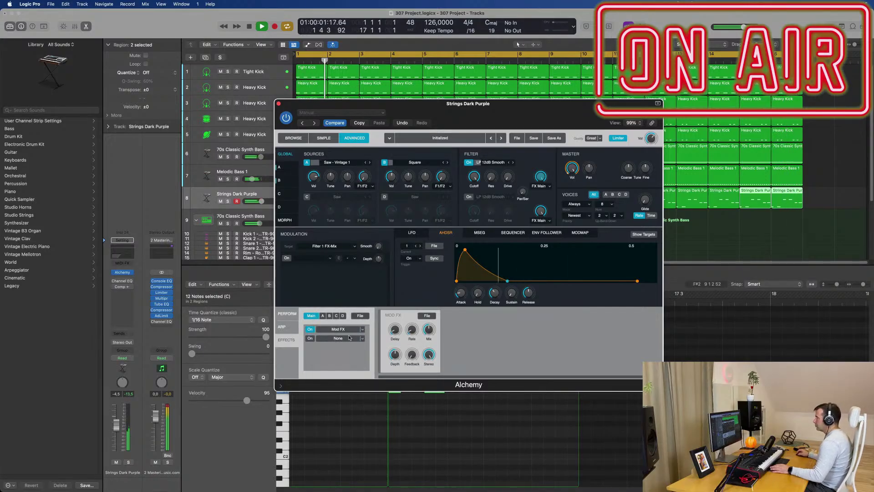
Step: Try the Extra Width preset on Alchemy's Mod FX effect
left_click(428, 315)
mouse_move(431, 327)
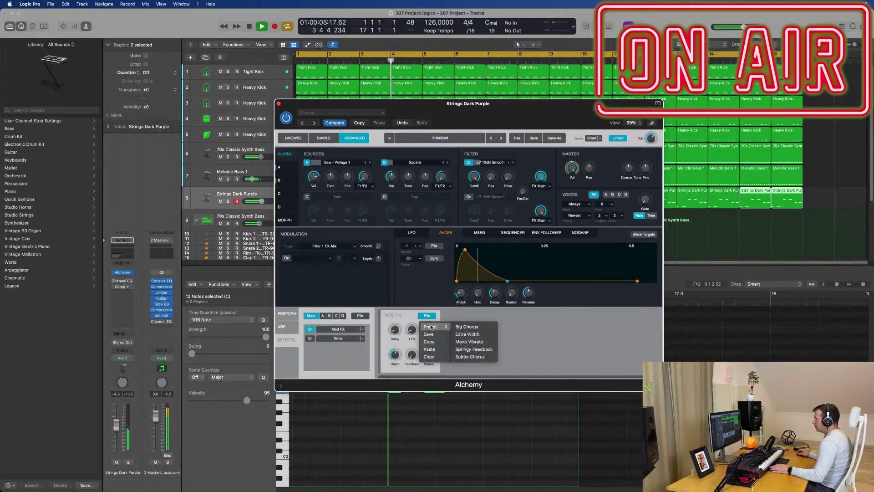
left_click(459, 333)
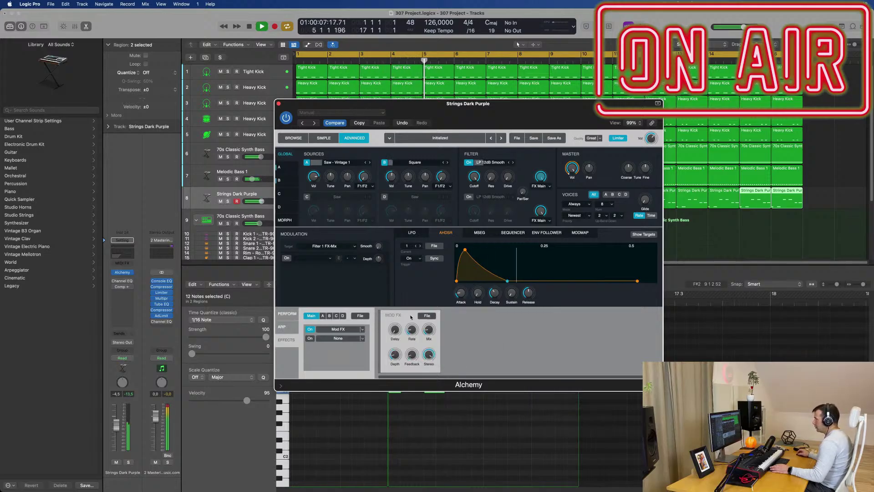
Step: Load the Springy Feedback preset into Alchemy's Mod FX effect
left_click(428, 316)
mouse_move(434, 326)
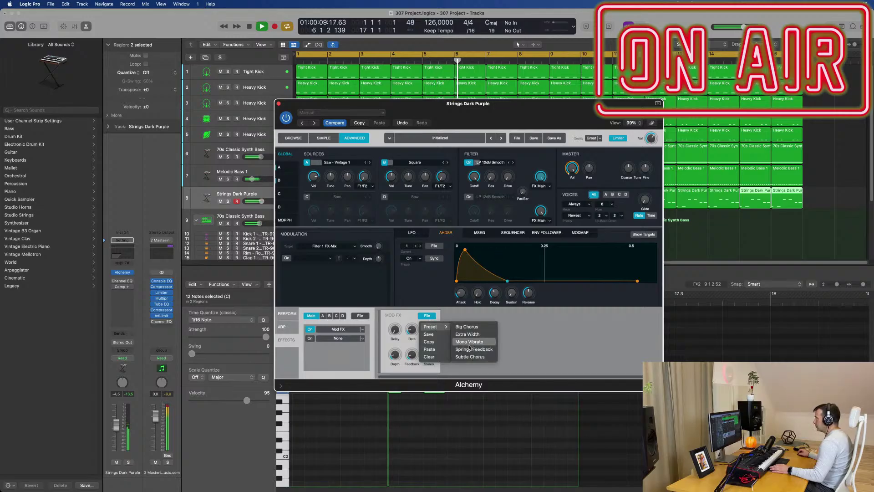
left_click(471, 352)
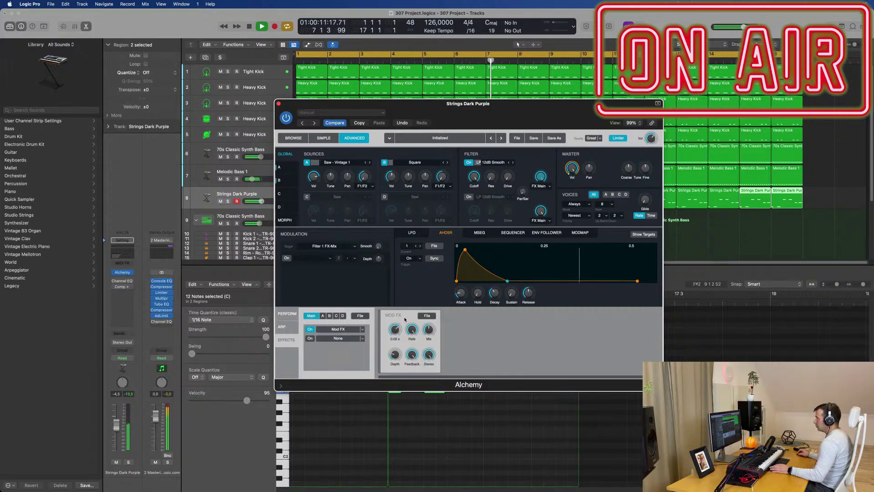
Step: Lower the Mod FX mix and fine-tune the effect's depth and feedback
mouse_move(428, 330)
left_mouse_down()
mouse_move(430, 353)
mouse_move(429, 334)
left_mouse_up()
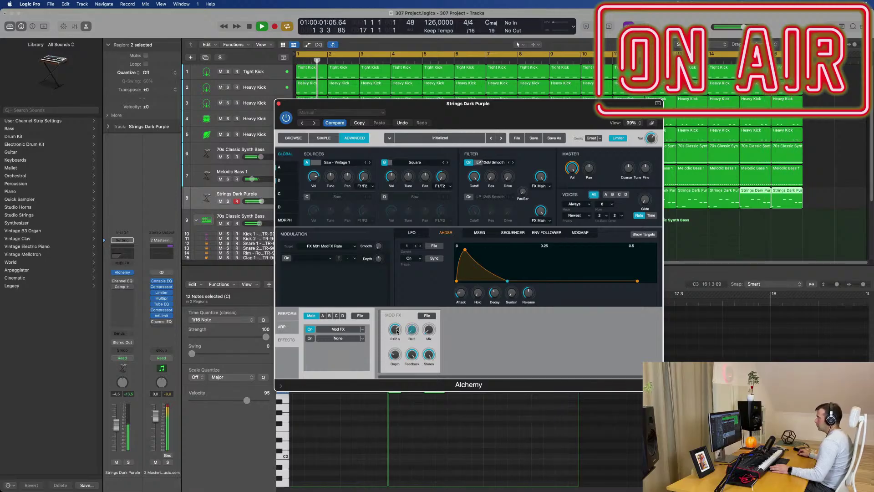
left_click(396, 352)
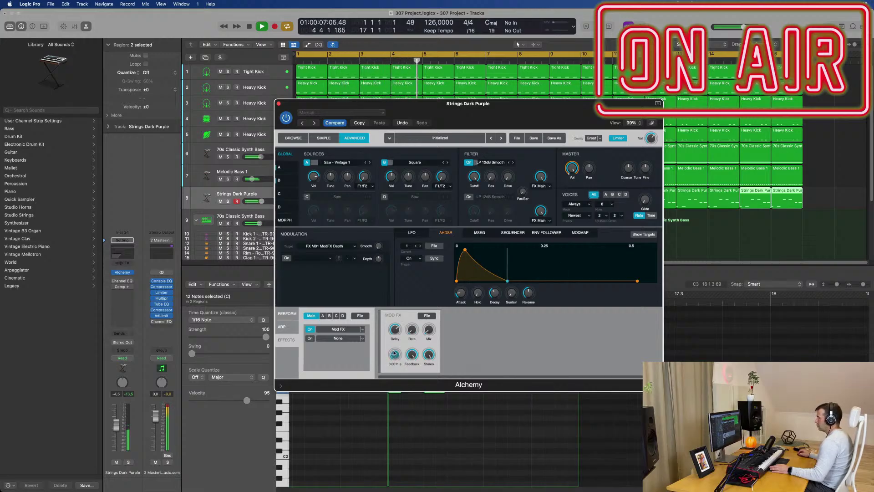
mouse_move(414, 356)
left_mouse_down()
mouse_move(412, 385)
mouse_move(416, 350)
left_mouse_up()
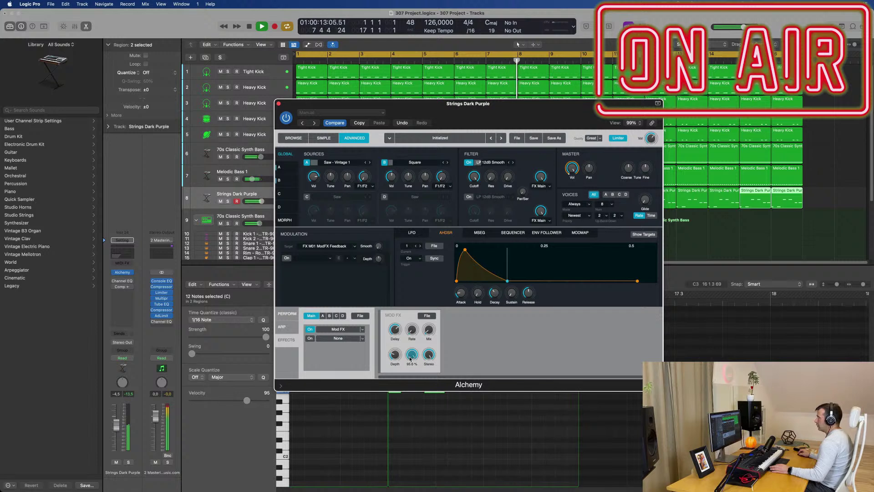
left_click_drag(430, 329, 429, 337)
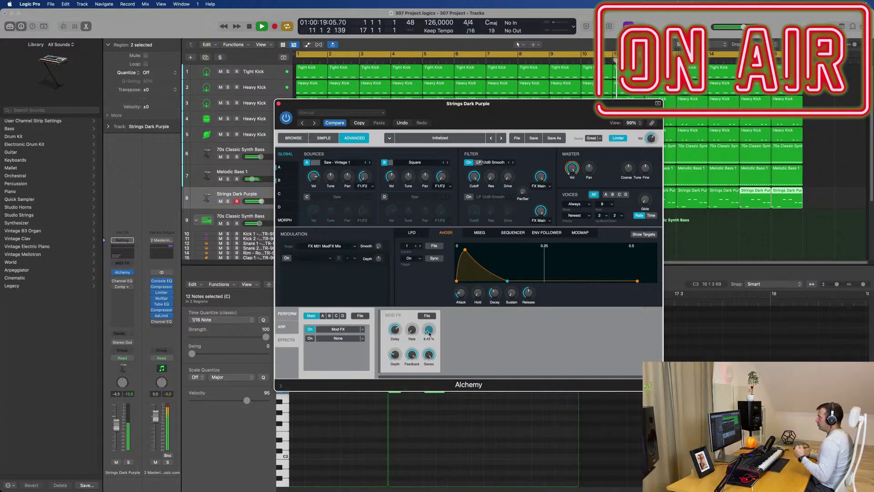
Step: Add a Delay effect after the Mod FX and try its Resonant Feedback preset
left_click(363, 340)
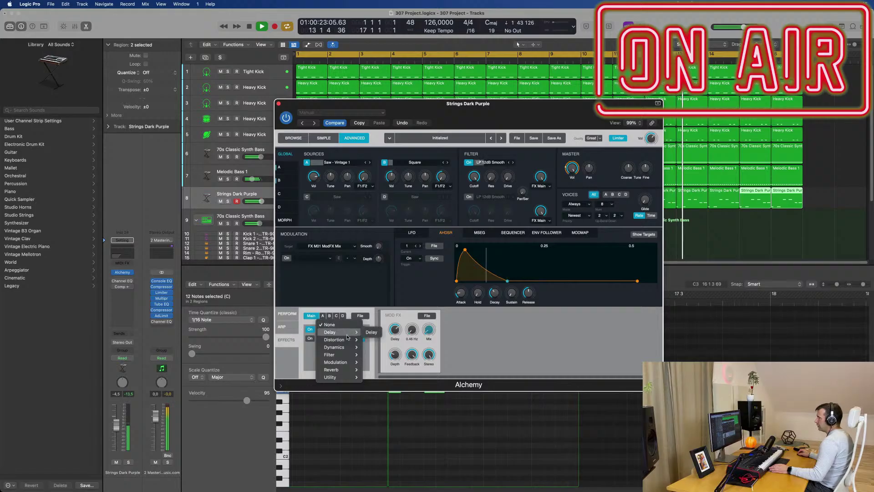
left_click(371, 332)
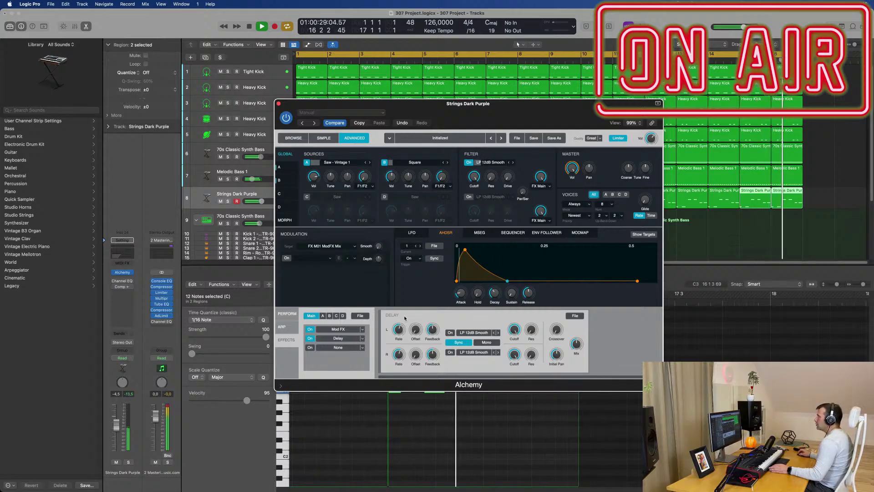
left_click(575, 315)
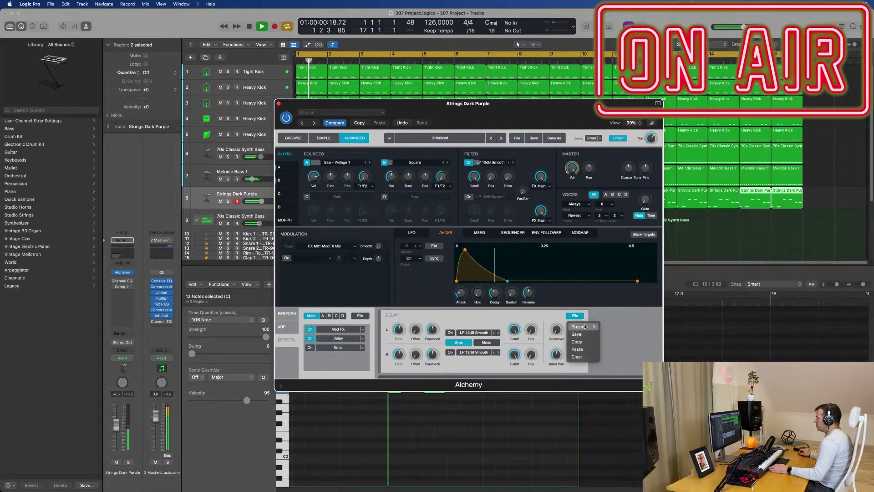
mouse_move(585, 327)
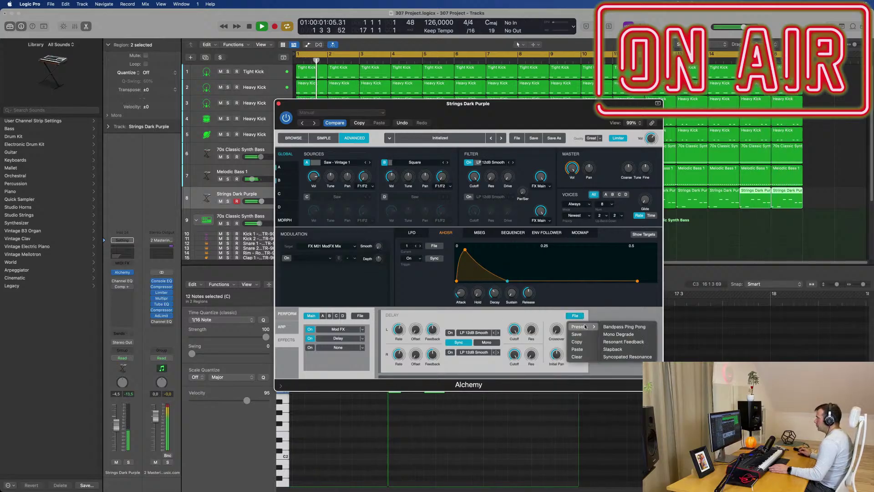
left_click(622, 342)
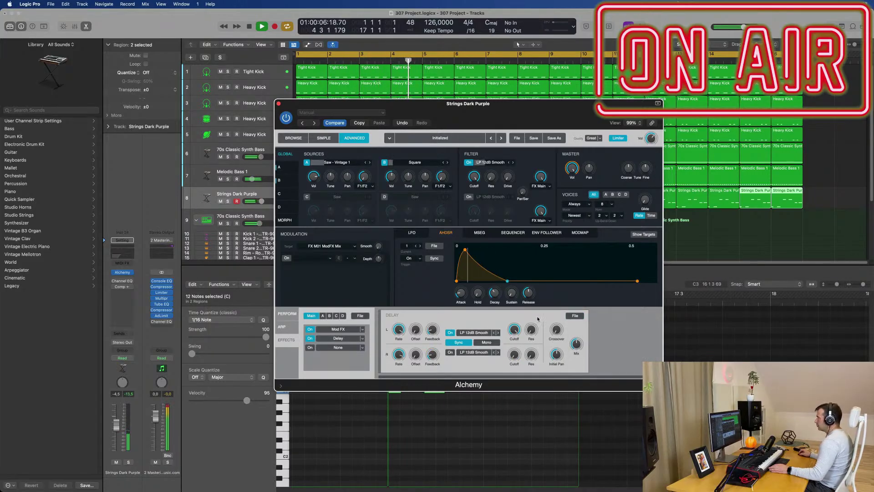
Step: Try the Bandpass Ping Pong preset on Alchemy's Delay effect
left_click(575, 316)
mouse_move(583, 327)
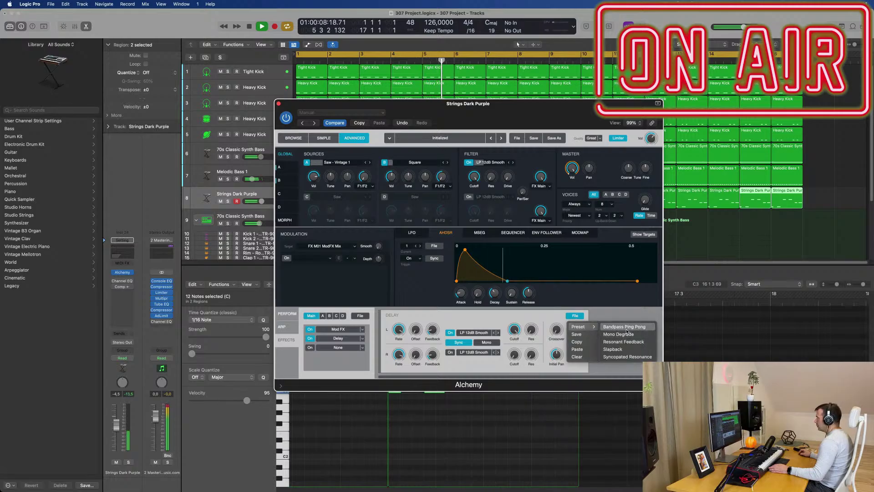
left_click(629, 326)
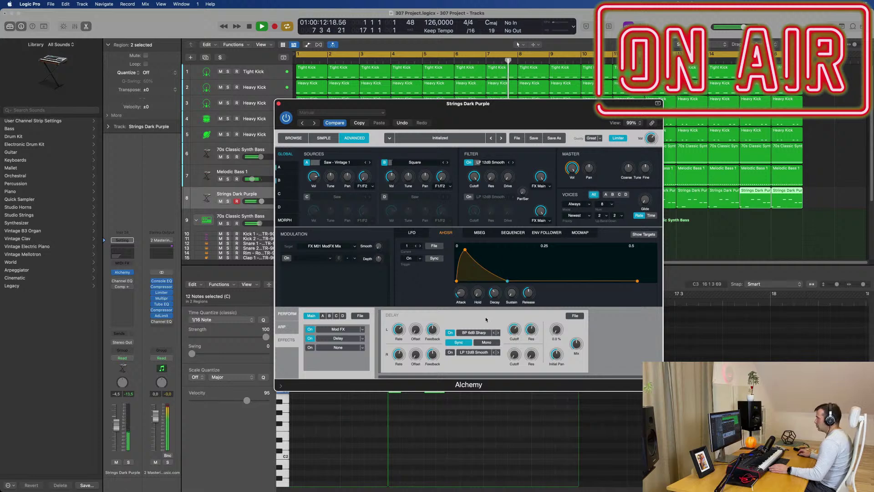
Step: Enable the compressor on the Strings Dark Purple track and raise the track's volume to -3.3 dB
left_click_drag(448, 104, 466, 105)
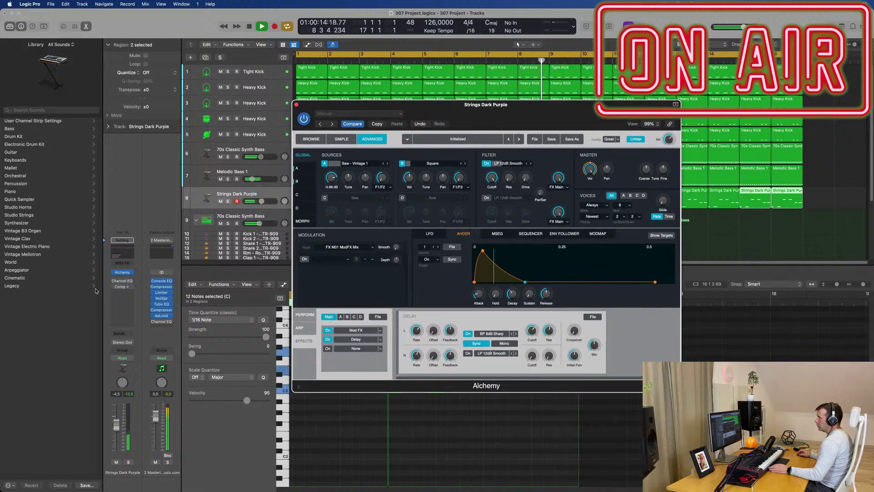
left_click(111, 303)
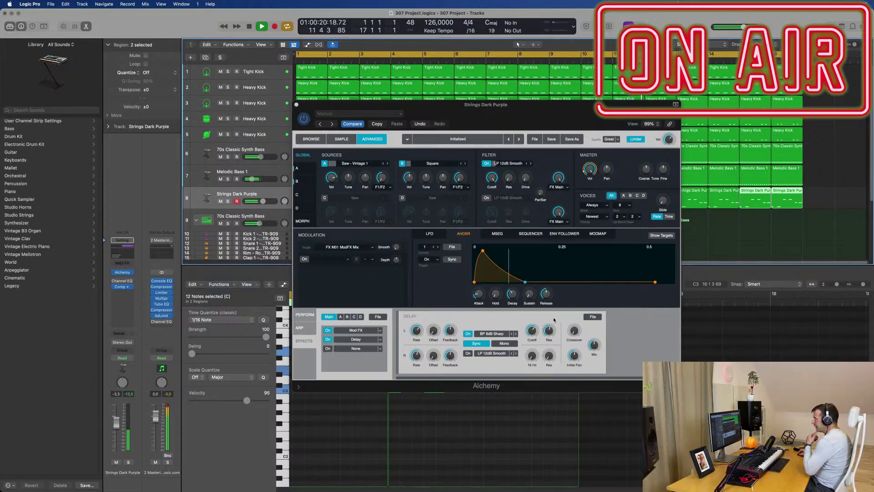
Step: Load the Mono Degrade preset into Alchemy's Delay effect
left_click(593, 317)
mouse_move(596, 327)
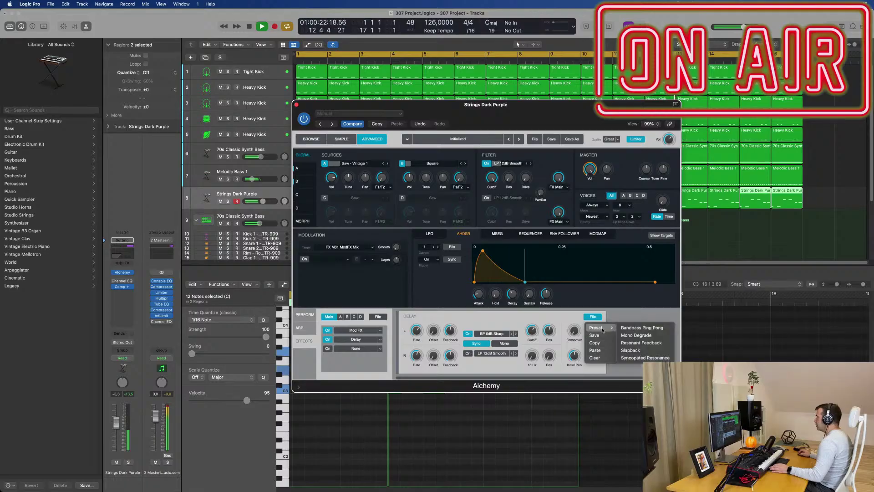
left_click(641, 335)
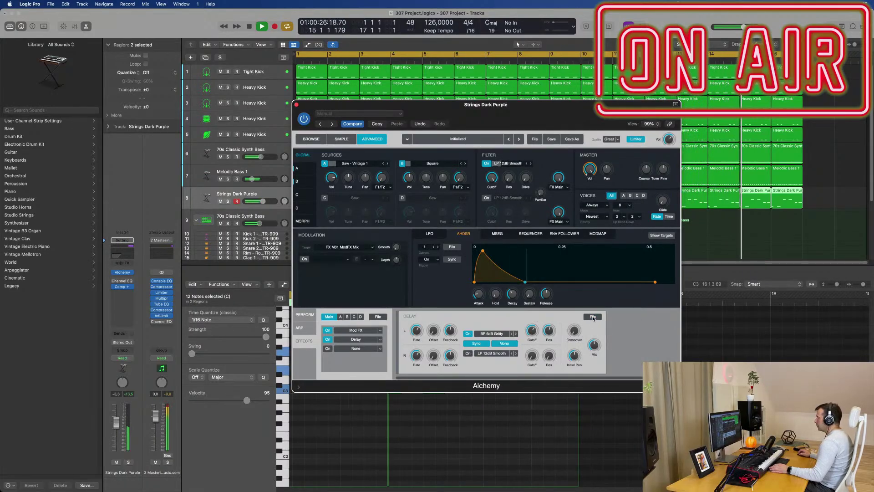
Step: Turn off Alchemy's Delay effect and lower the Strings Dark Purple track's volume to -7.2 dB
left_click(593, 317)
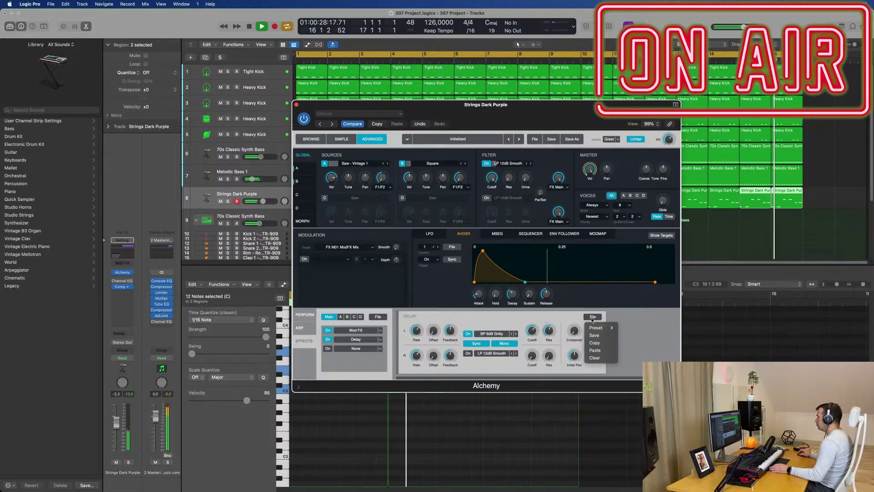
left_click(402, 321)
left_click(328, 339)
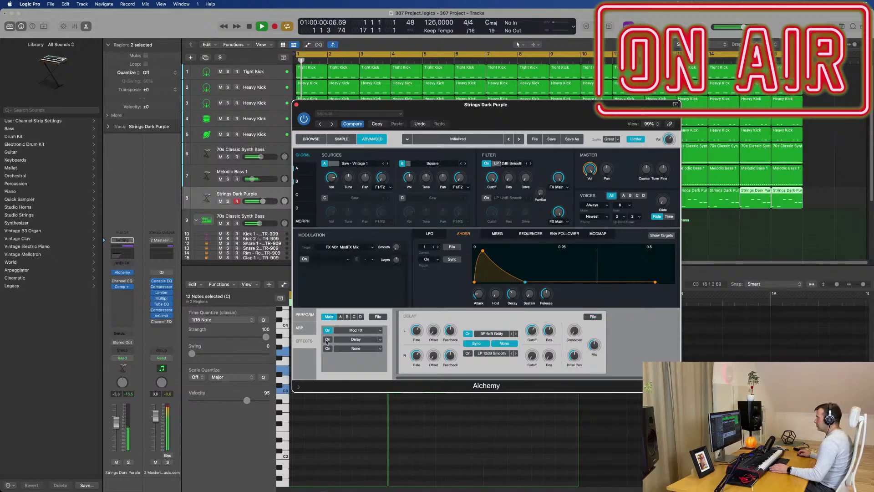
left_click(119, 421)
left_click_drag(119, 422, 116, 428)
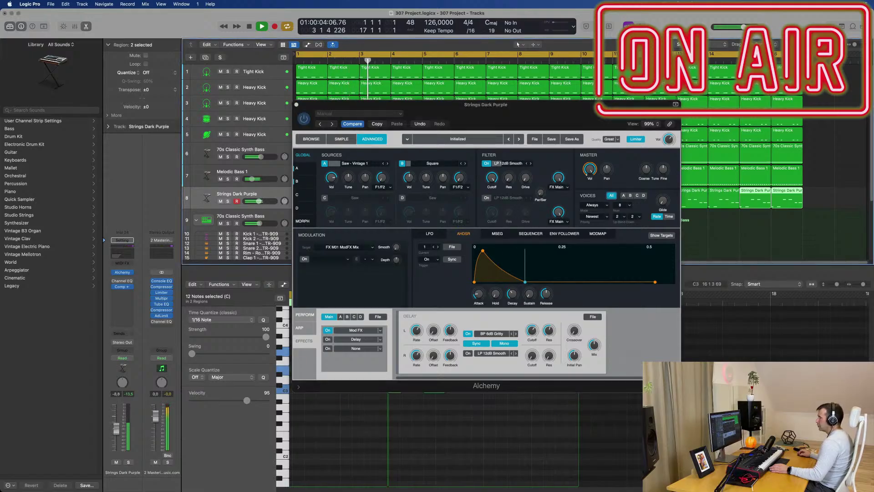
Step: Compare Alchemy's sound with source B switched off and on again
left_click_drag(479, 109, 496, 100)
left_click(419, 153)
left_click(419, 153)
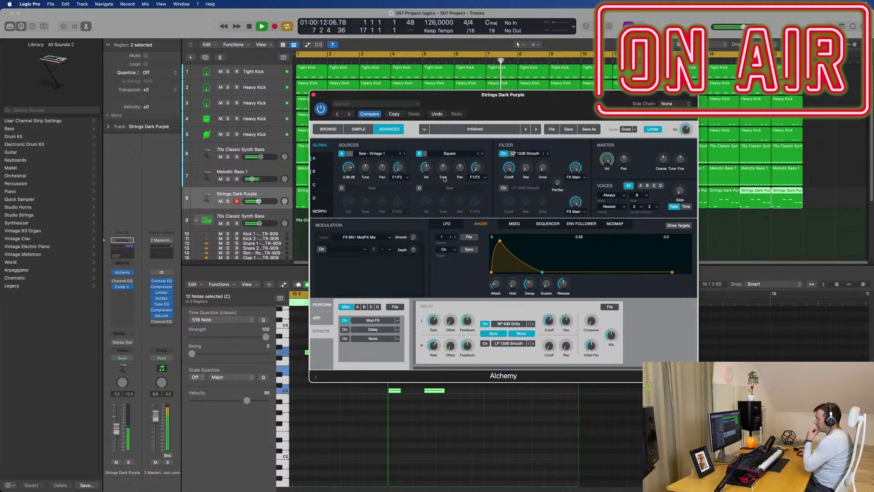
Step: Turn on Alchemy's source C and set its waveform to the complex VA sound Metallic 01
left_click(342, 187)
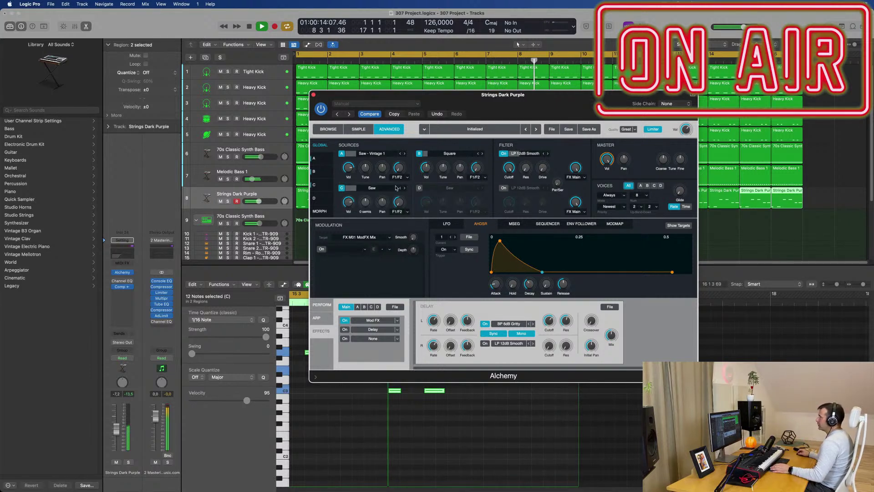
left_click(386, 190)
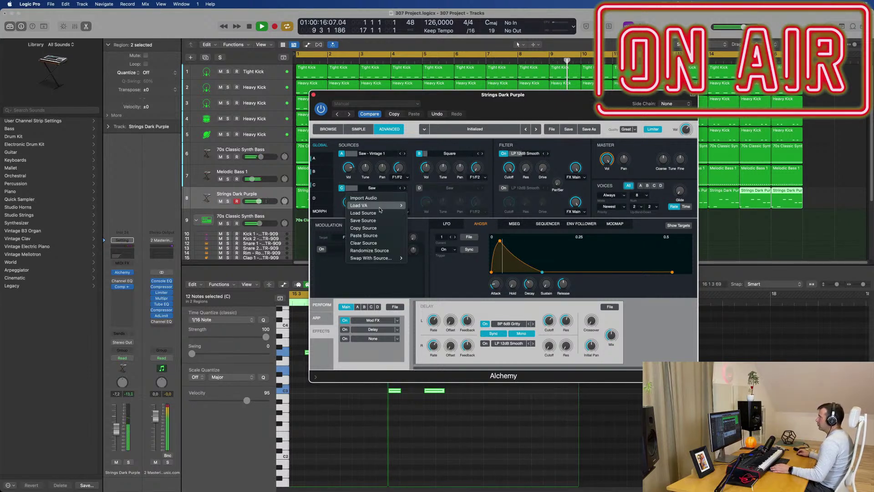
mouse_move(381, 208)
mouse_move(419, 213)
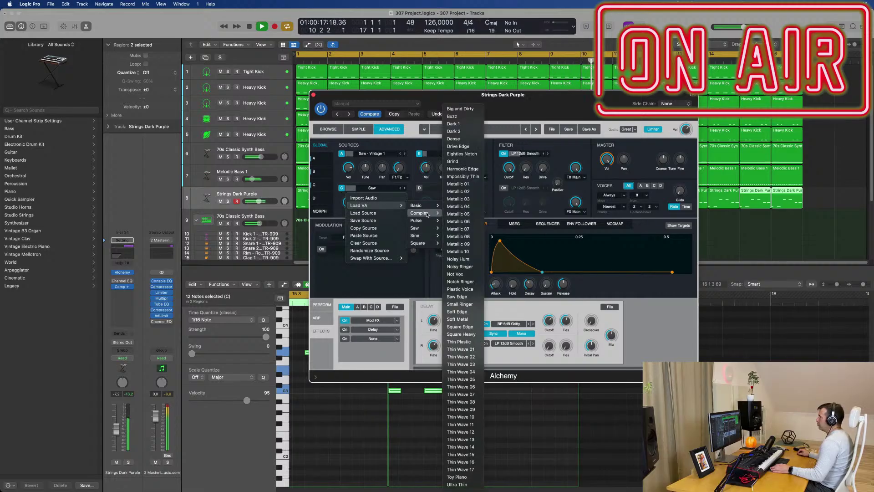
left_click(467, 184)
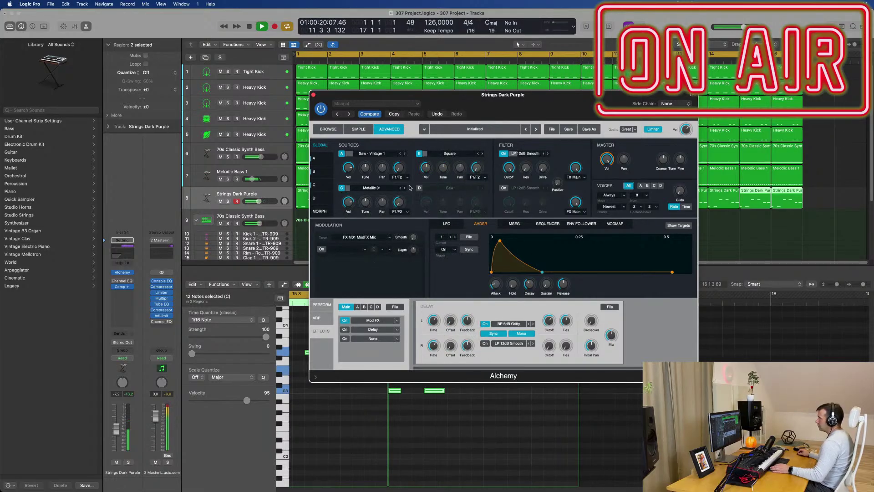
Step: Raise source C's coarse tuning and lower its volume to blend it with sources A and B
left_click_drag(350, 200, 355, 181)
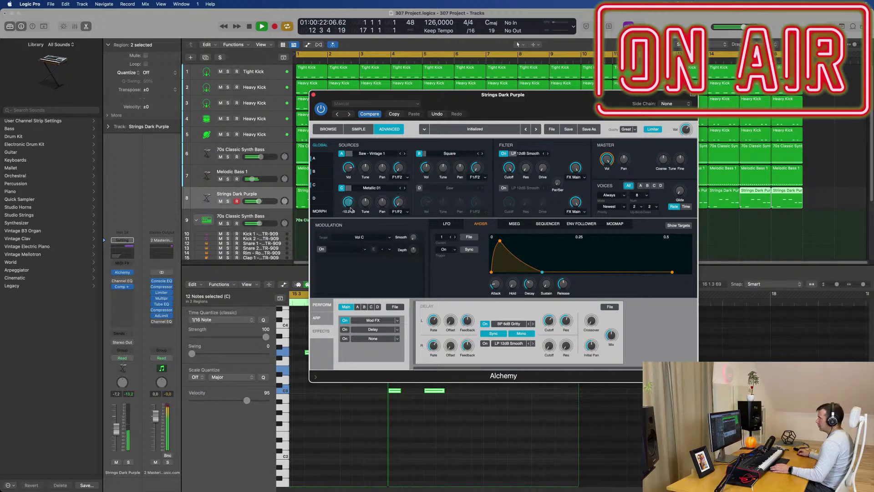
left_click_drag(363, 205, 370, 200)
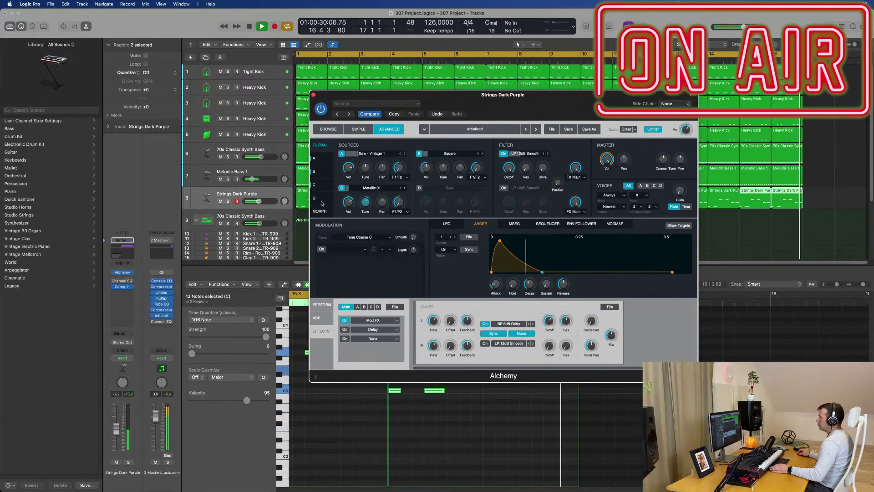
left_click_drag(348, 202, 350, 187)
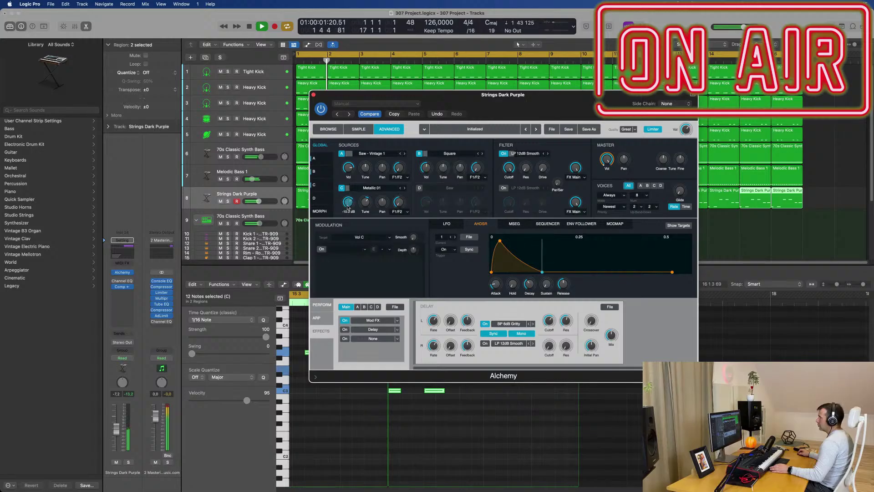
Step: Audition other Metallic waveforms on Alchemy's source C, replace them with the VA sound Saw - Arp, and lower source C's volume
left_click(405, 188)
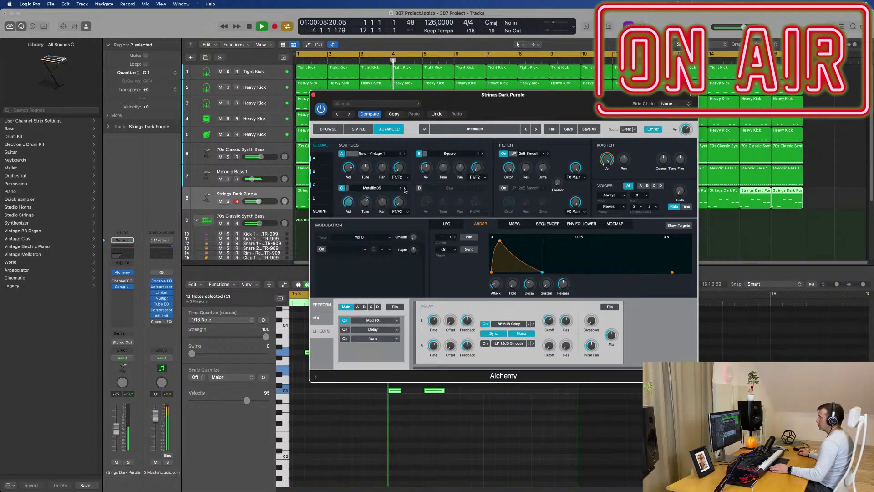
left_click(405, 187)
left_click(394, 188)
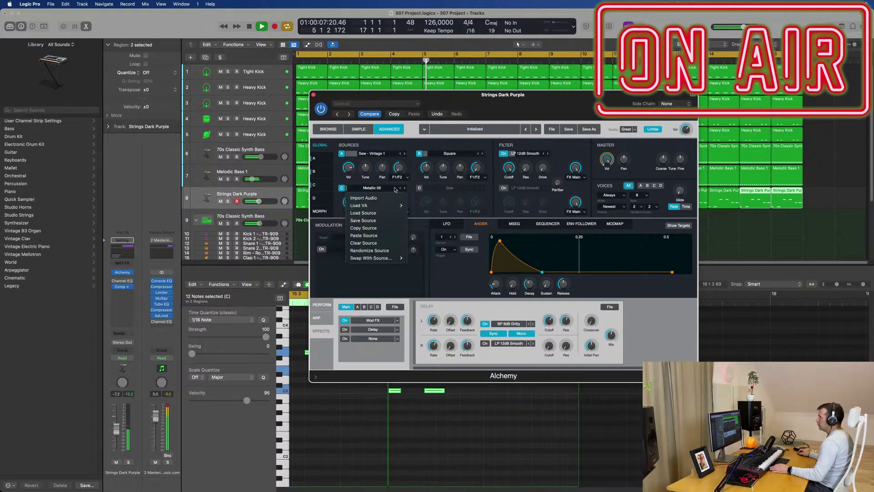
mouse_move(397, 205)
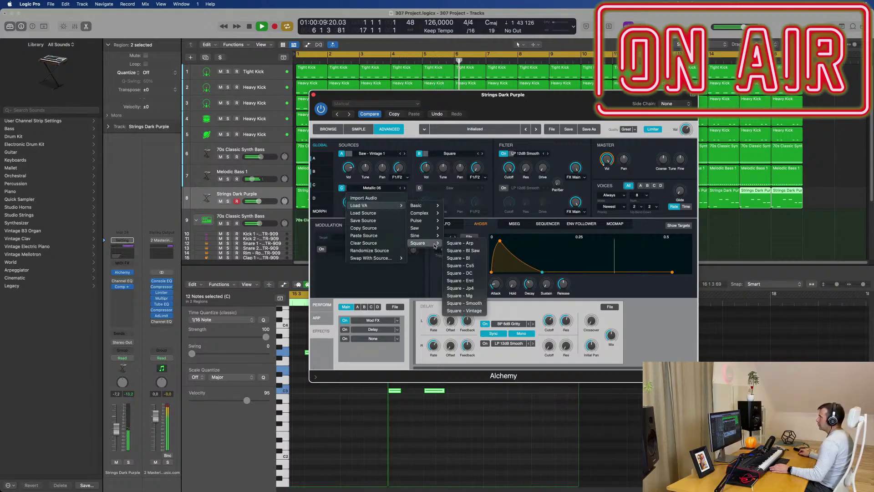
mouse_move(414, 228)
left_click(462, 228)
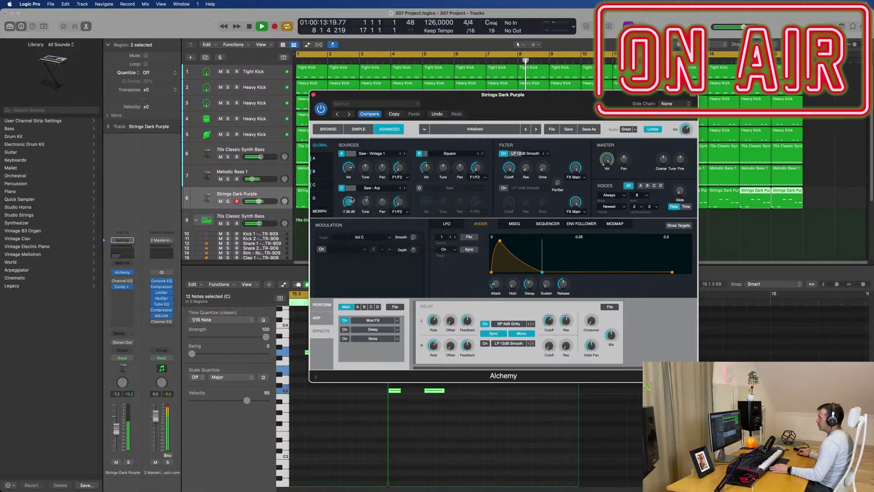
left_click_drag(350, 204, 350, 205)
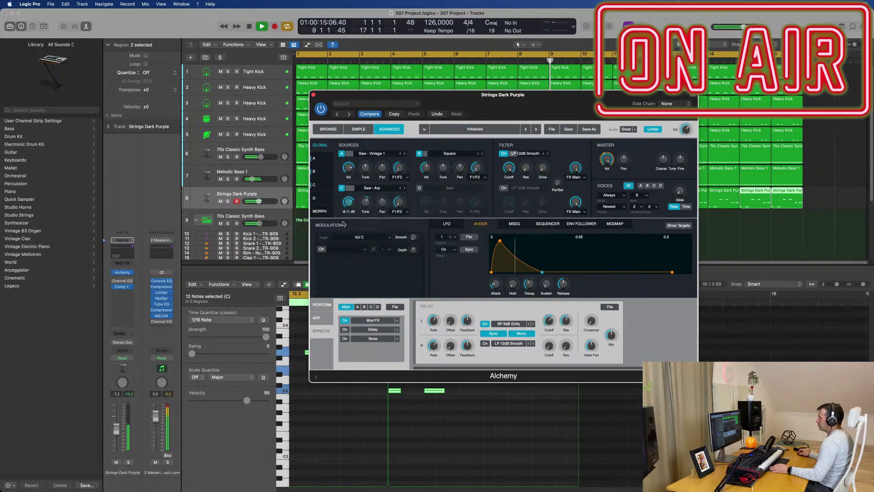
Step: Adjust the delay and mix of Alchemy's Mod FX effect
left_click(373, 322)
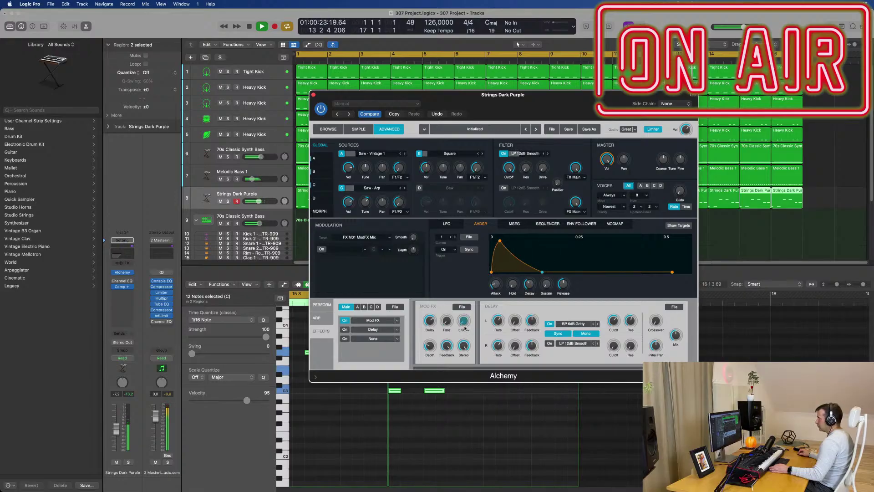
left_click(429, 323)
left_click_drag(429, 323, 435, 282)
left_click_drag(428, 321, 428, 331)
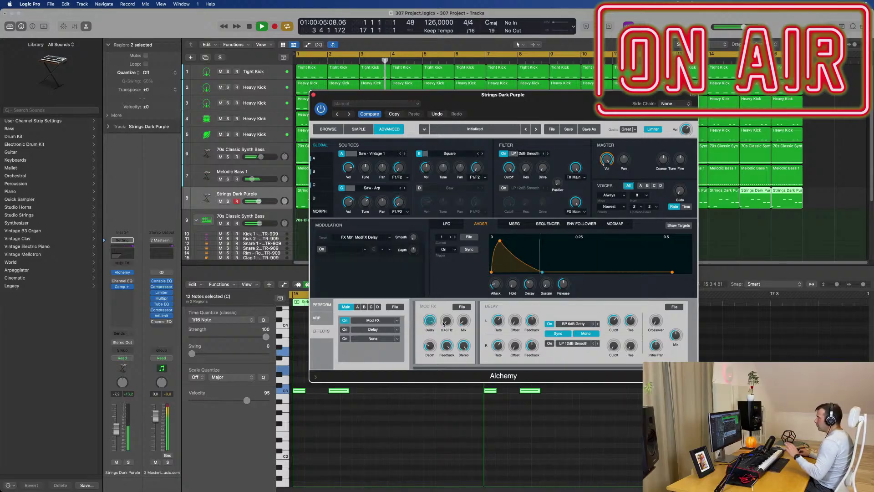
mouse_move(461, 324)
left_mouse_down()
mouse_move(462, 304)
mouse_move(463, 336)
left_mouse_up()
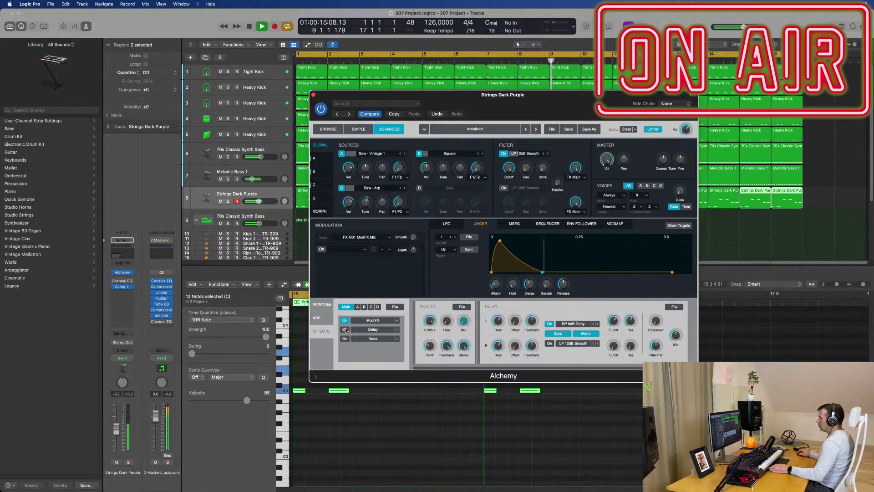
Step: Turn Alchemy's Delay effect back on, clear its settings, and adjust its mix amount
left_click(377, 329)
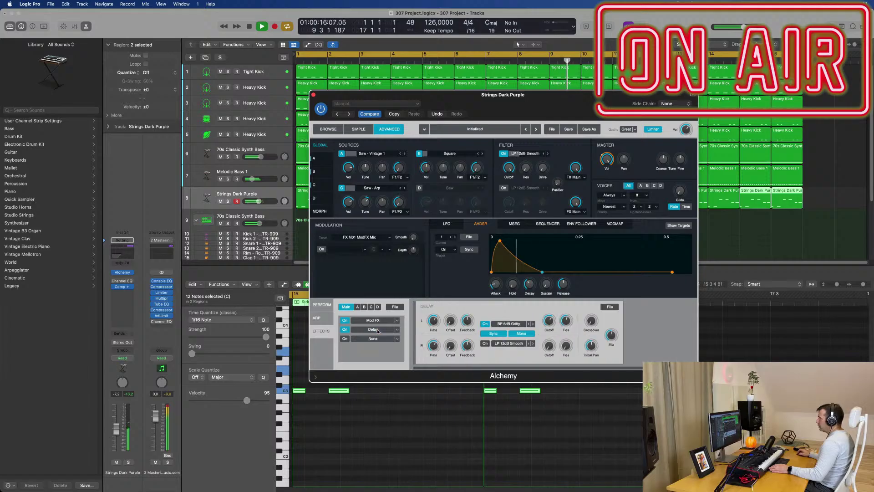
left_click(609, 307)
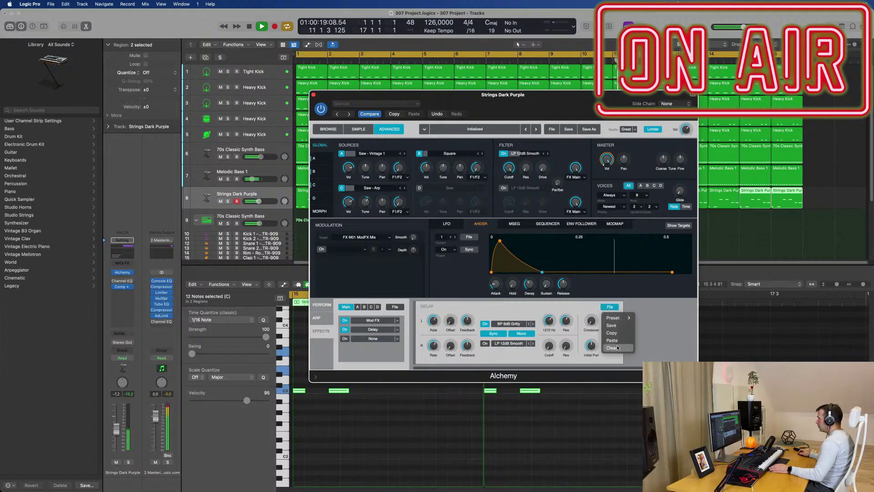
left_click(613, 348)
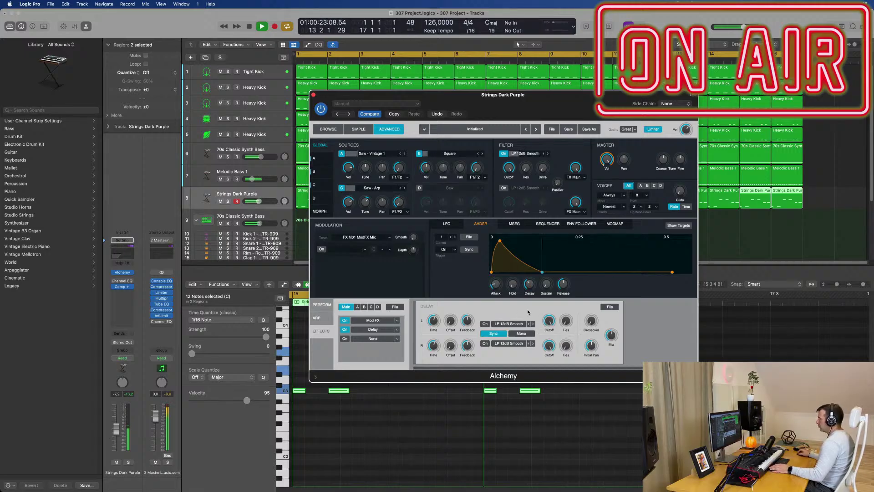
left_click(612, 338)
mouse_move(613, 338)
left_mouse_down()
mouse_move(612, 356)
mouse_move(611, 336)
left_mouse_up()
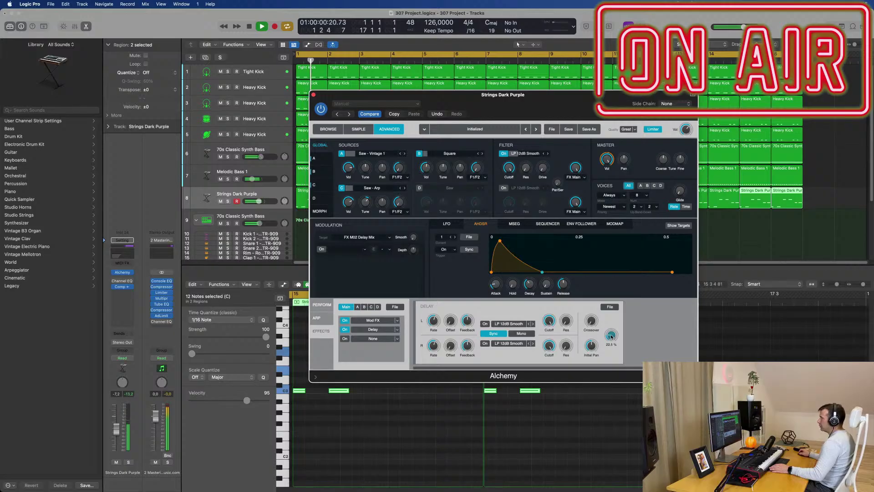
Step: Review the Channel EQ curve on the Strings Dark Purple track and move the Alchemy window clear of the note editor
left_click(121, 281)
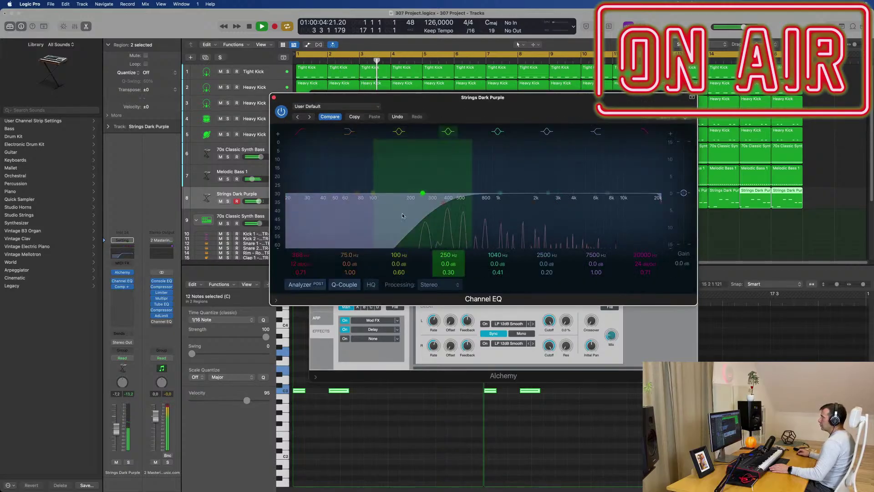
left_click(273, 97)
left_click_drag(583, 98, 579, 110)
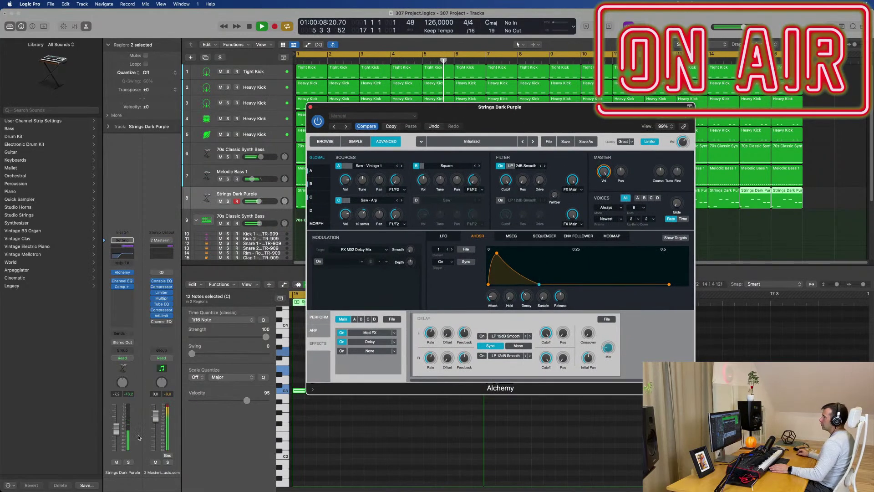
left_click_drag(460, 108, 805, 136)
Step: Try the notes of the last two Strings Dark Purple regions an octave lower and restart playback from the beginning
left_click(433, 432)
key("super+a")
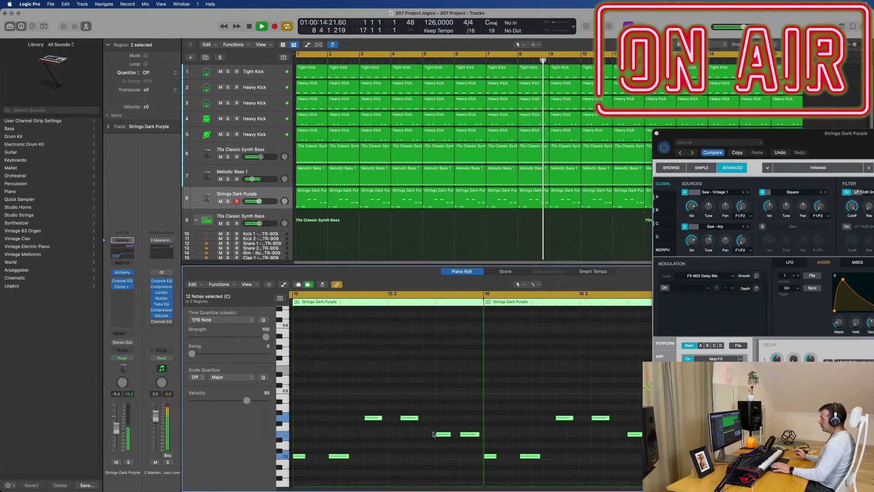
key("Return")
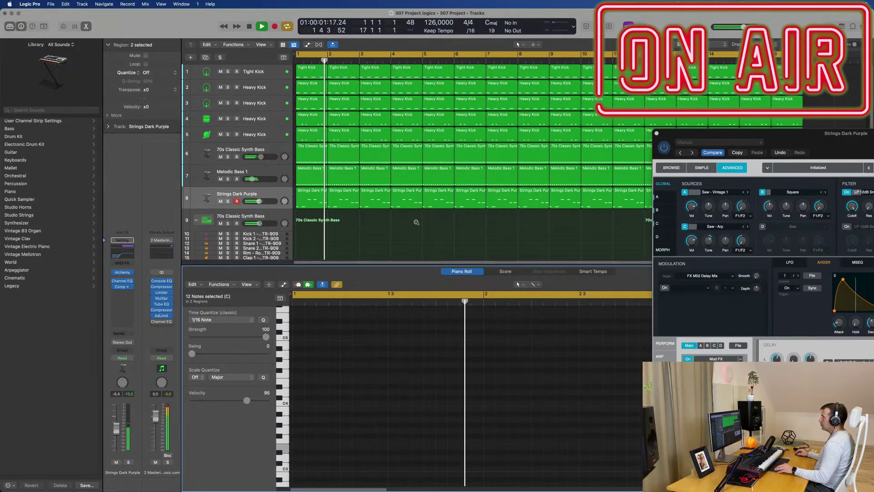
Step: Audition all notes of the Strings Dark Purple regions in higher and lower octaves, comparing them with the original octave
left_click(266, 196)
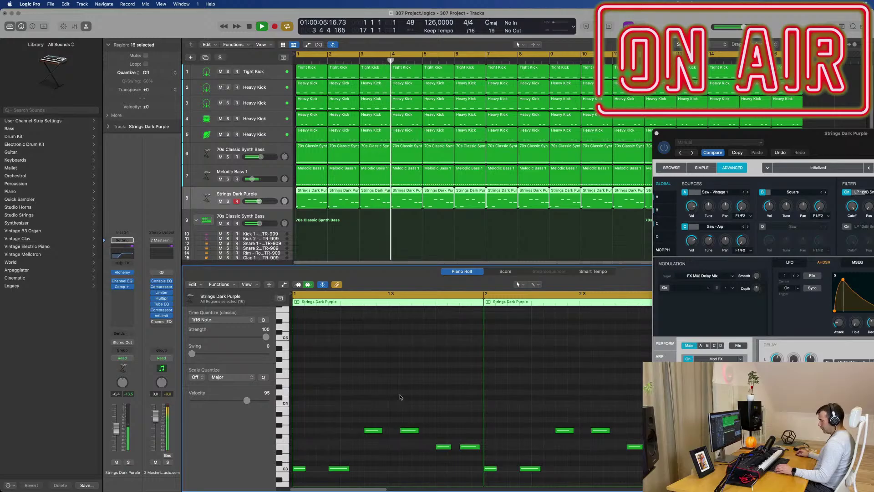
key("super+a")
key("alt+shift+Down")
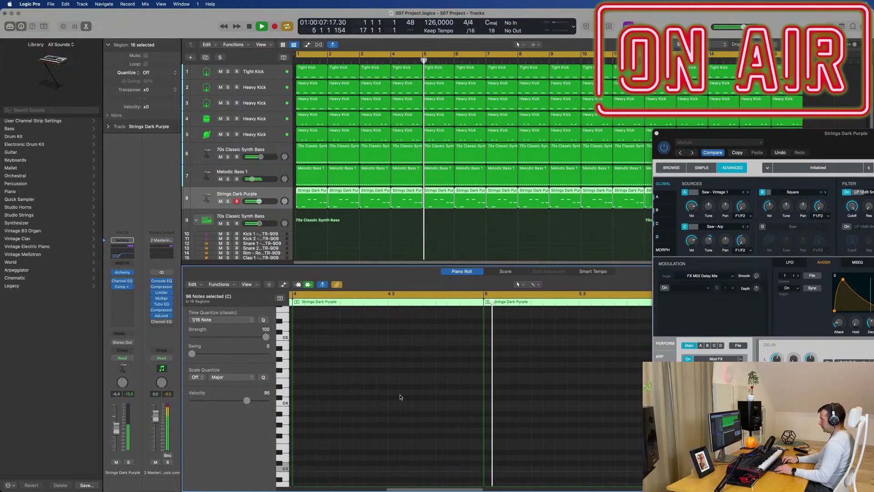
key("alt+shift+Up")
key("alt+shift+Up")
key("alt+shift+Up")
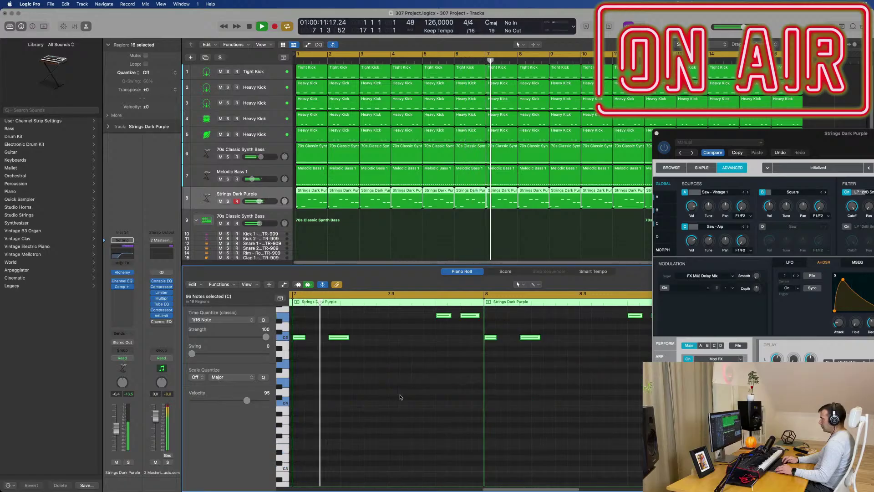
key("alt+shift+Down")
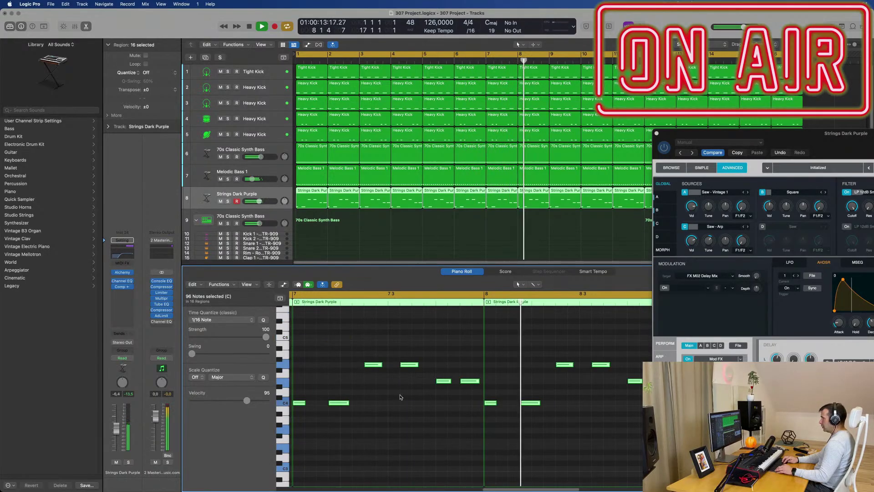
key("alt+shift+Down")
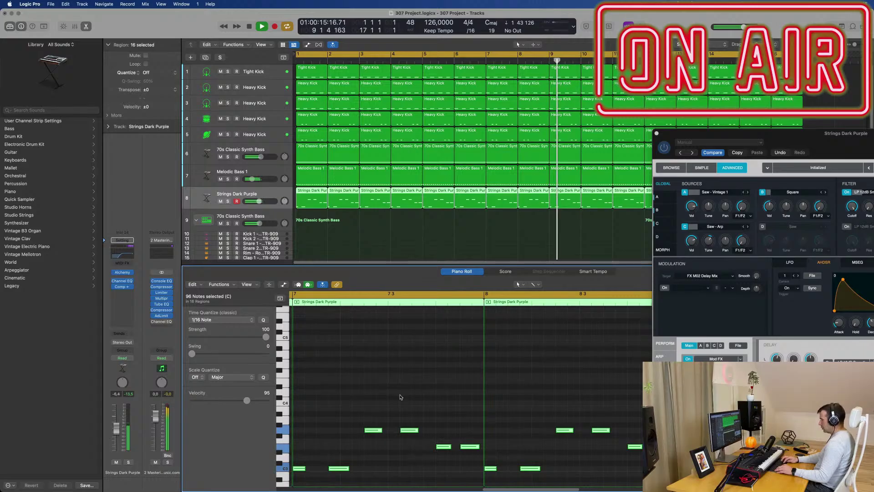
key("alt+shift+Down")
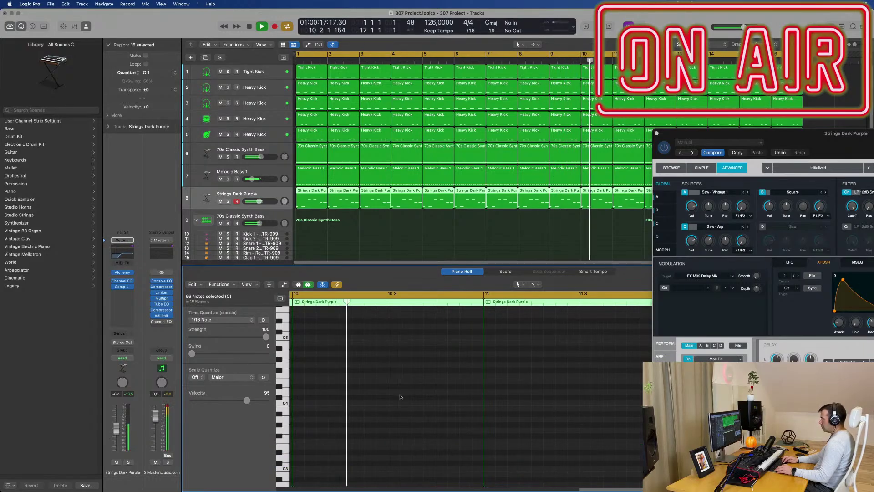
key("alt+shift+Up")
key("space")
key("space")
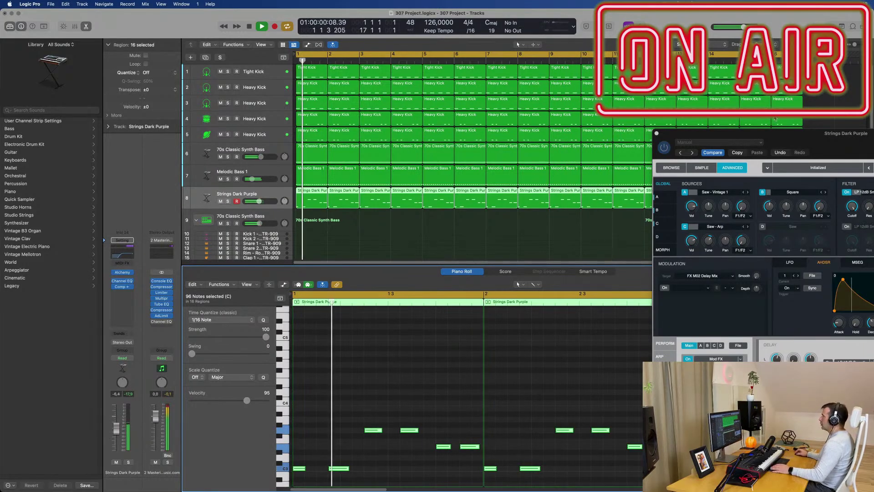
Step: Close the Alchemy window and lower the Strings Dark Purple track's volume slightly
left_click_drag(836, 143, 560, 121)
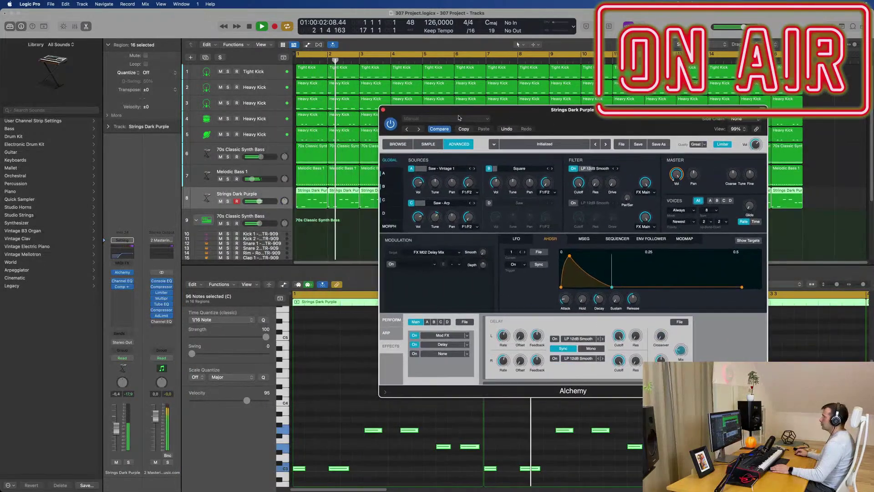
left_click(382, 112)
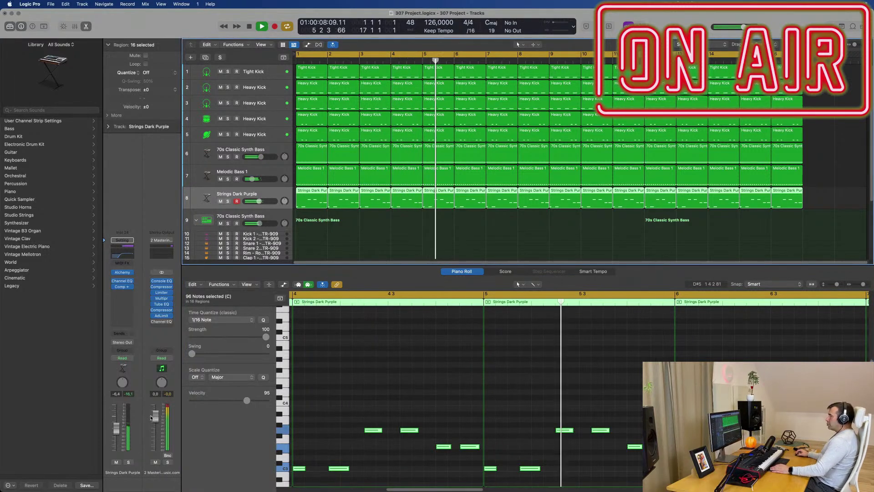
left_click_drag(116, 428, 116, 431)
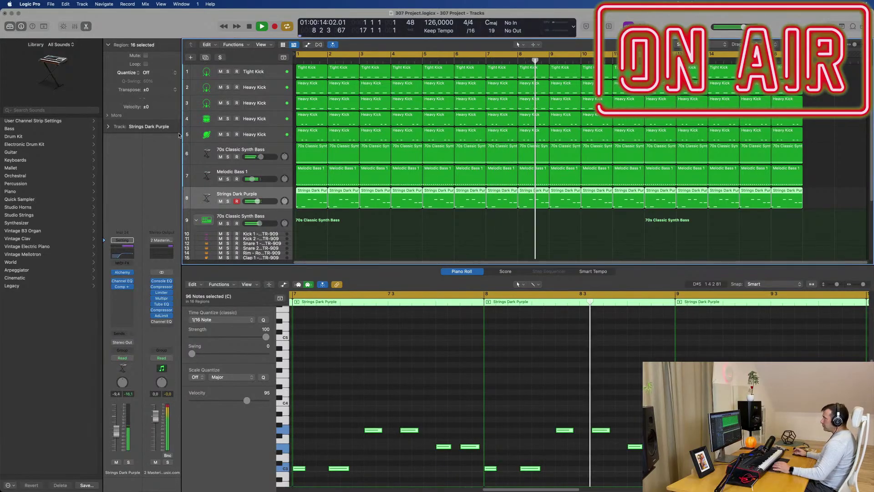
Step: Duplicate the Strings Dark Purple track with its settings, and give the copy's Alchemy envelope an immediate attack and a decay of about 0.5 s
left_click(205, 58)
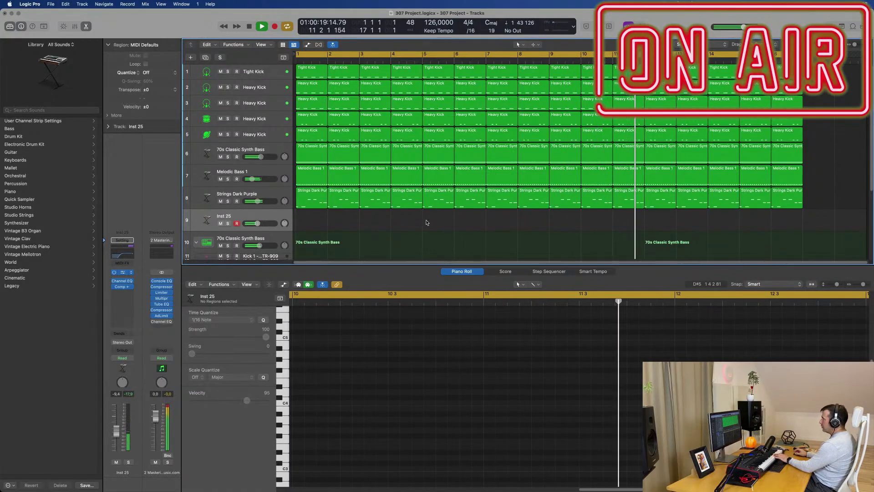
left_click(126, 275)
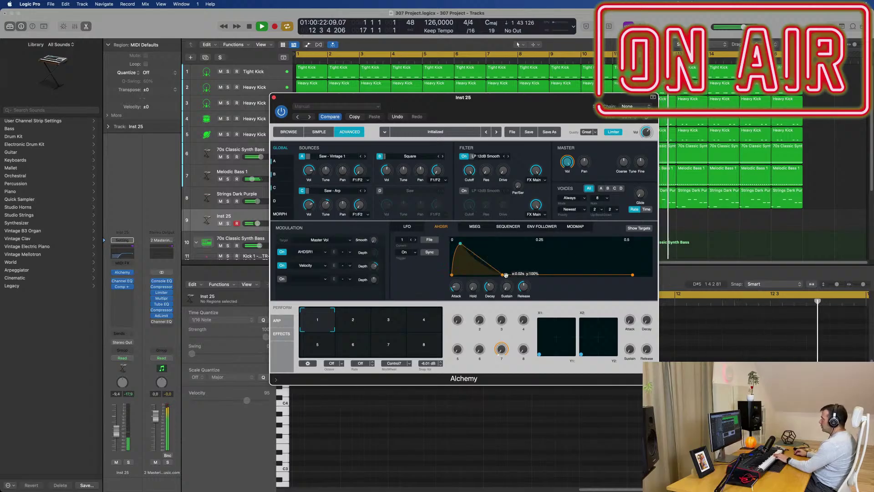
left_click_drag(501, 275, 556, 273)
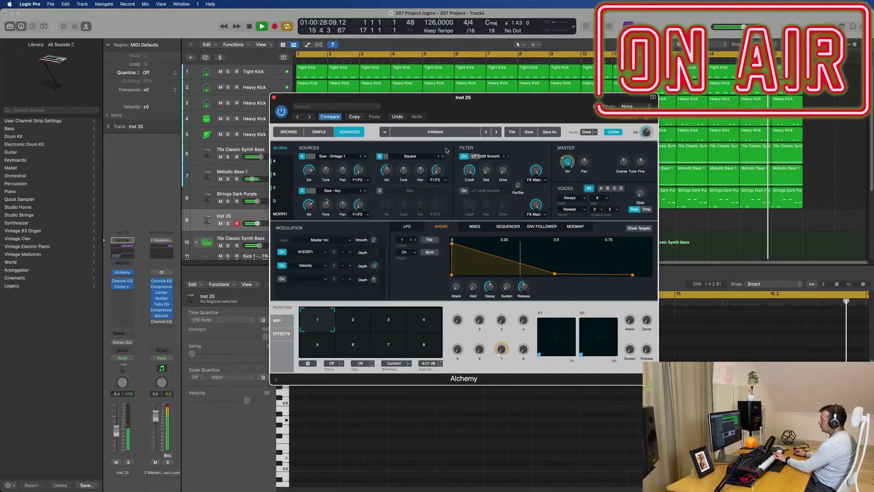
Step: Set source A of the duplicated track's Alchemy to the basic VA Saw waveform
left_click(345, 157)
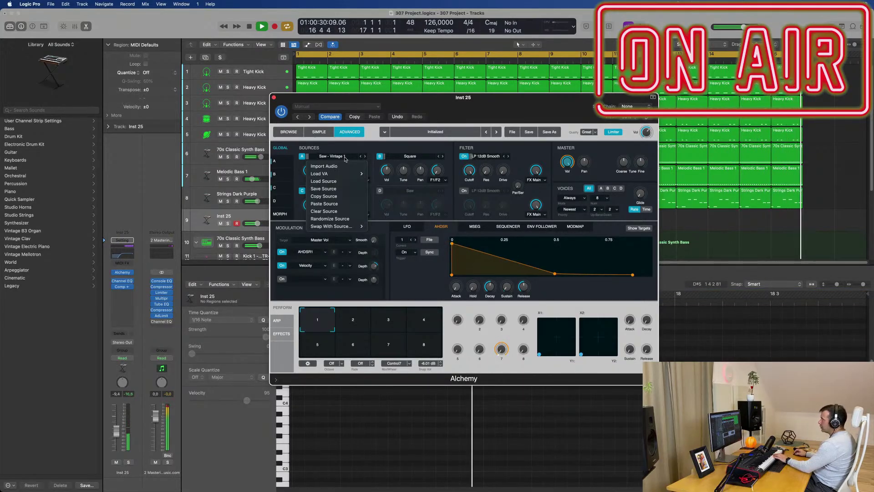
mouse_move(345, 173)
mouse_move(377, 173)
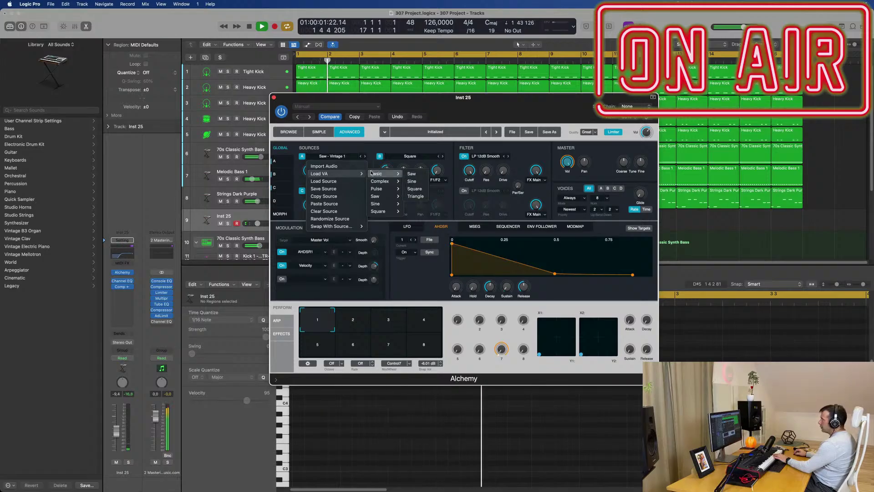
left_click(412, 174)
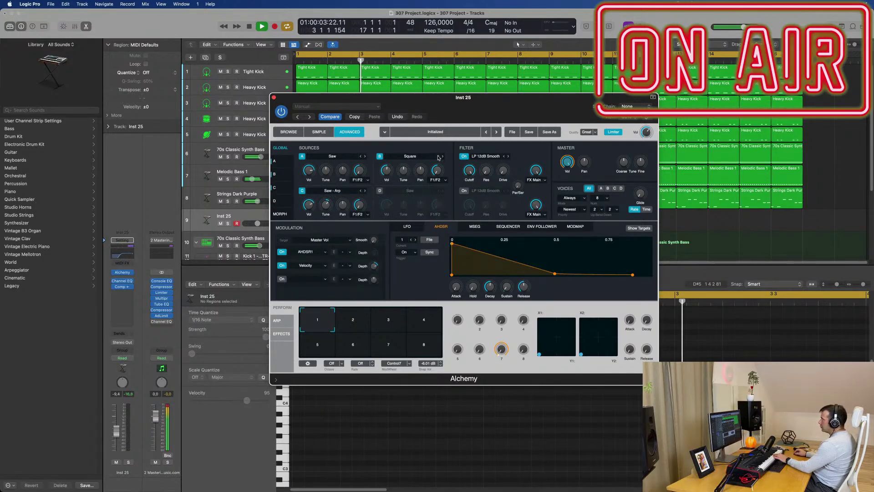
Step: Try other waveforms on Alchemy's source B, set it to the basic VA Saw, and adjust its coarse tuning
left_click(441, 156)
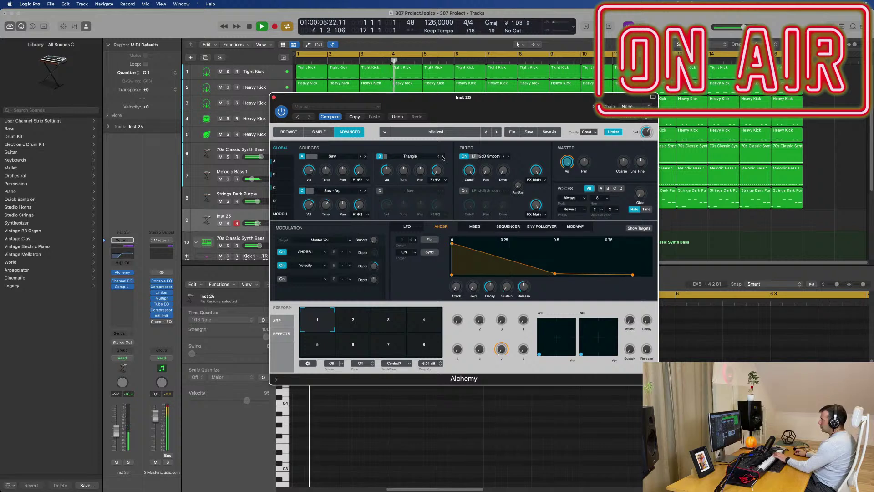
left_click(441, 156)
left_click(410, 156)
mouse_move(411, 174)
mouse_move(455, 174)
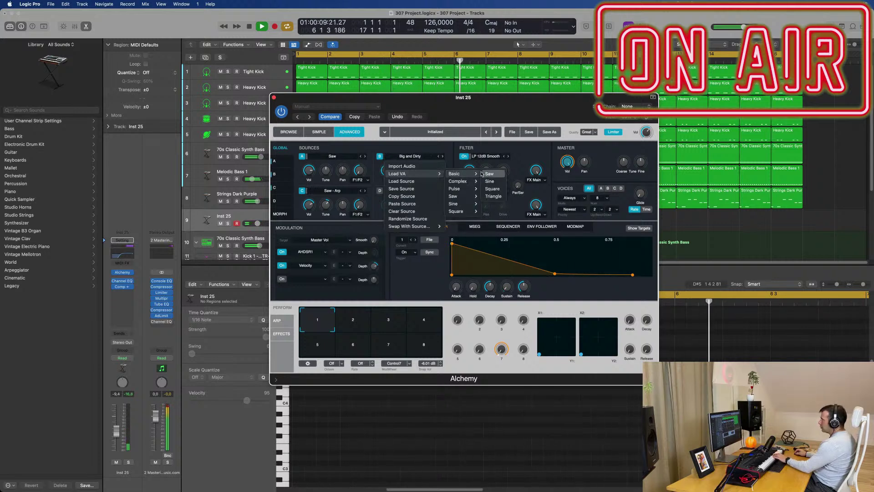
left_click(489, 174)
left_click_drag(403, 171, 407, 178)
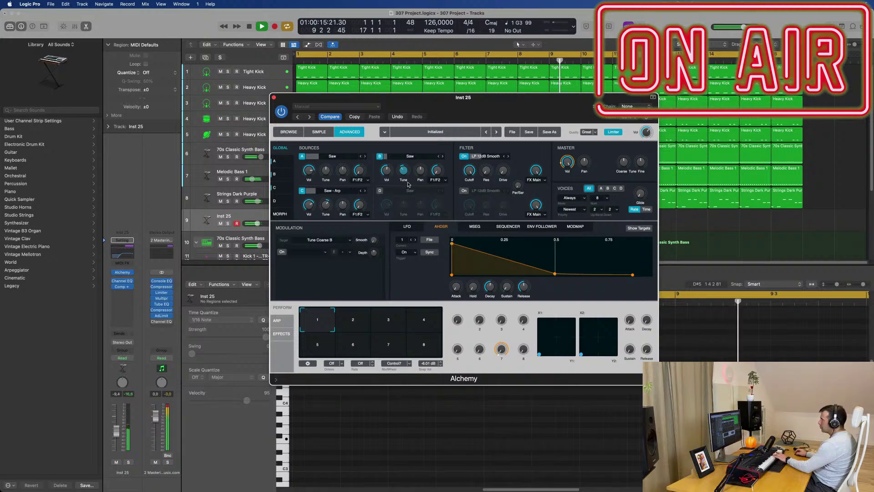
Step: Switch off the low-cut band in the duplicated track's Channel EQ and close the EQ window
left_click(122, 281)
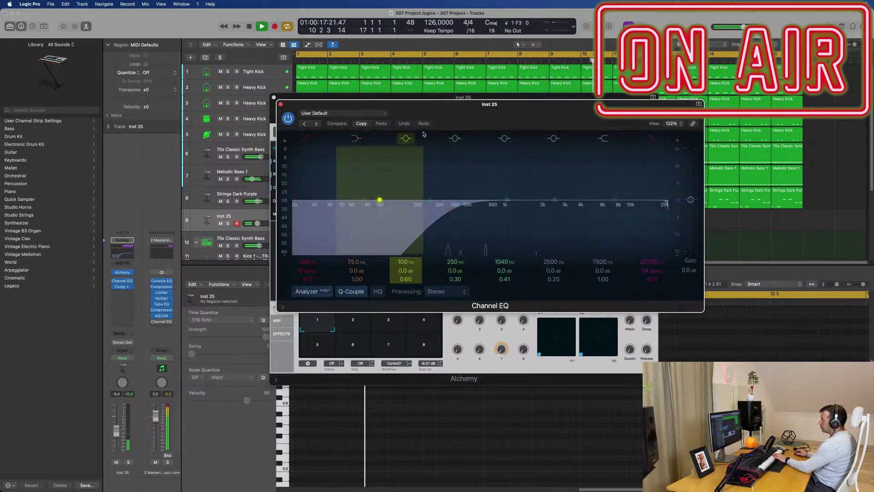
left_click(307, 138)
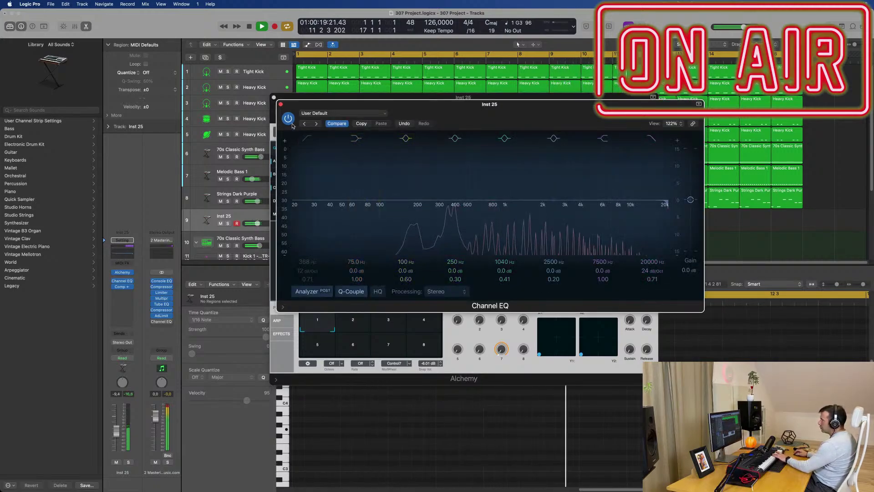
left_click(281, 104)
left_click_drag(353, 102, 383, 105)
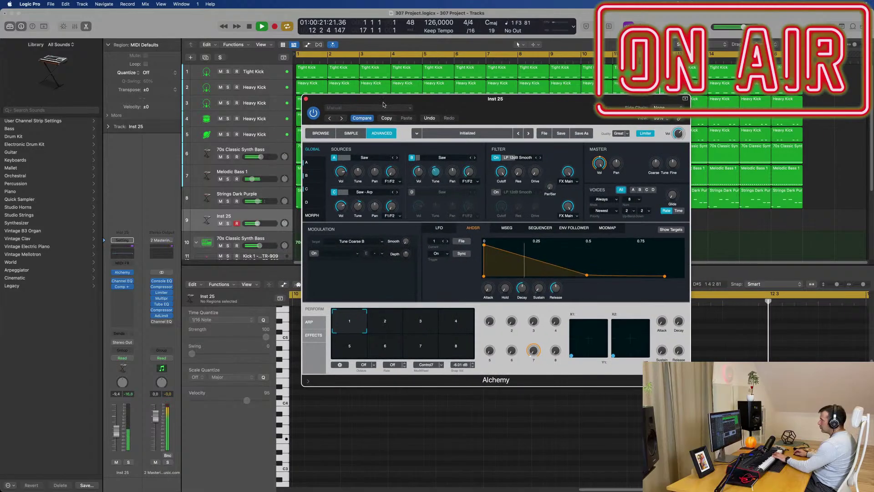
Step: Turn off Alchemy's source C and lengthen the AHDSR envelope's decay to about 2.5 s
left_click(334, 192)
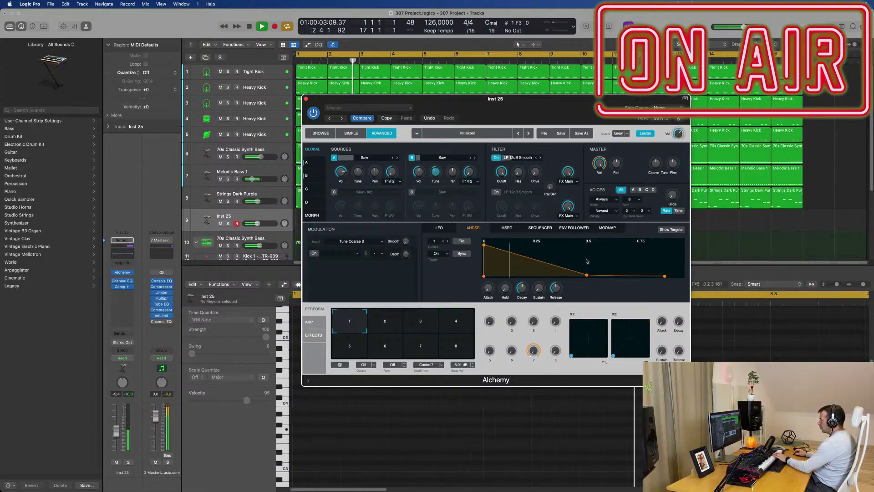
left_click_drag(586, 274, 643, 278)
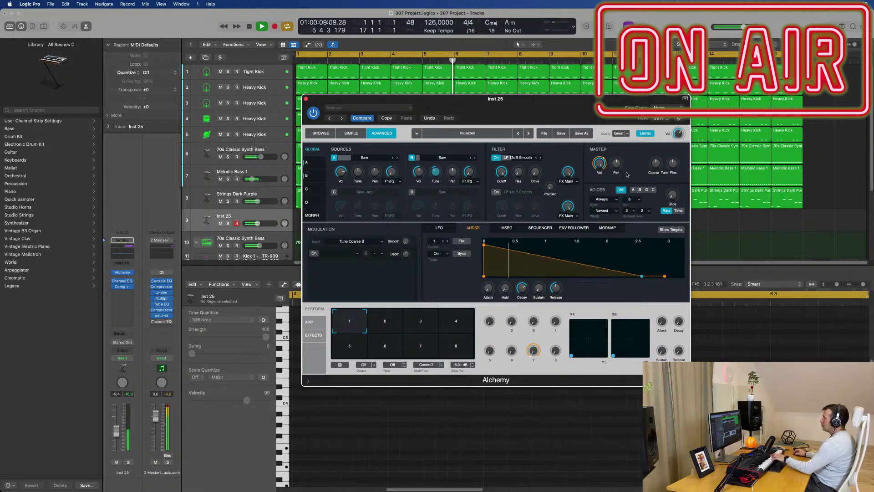
left_click_drag(534, 111, 517, 120)
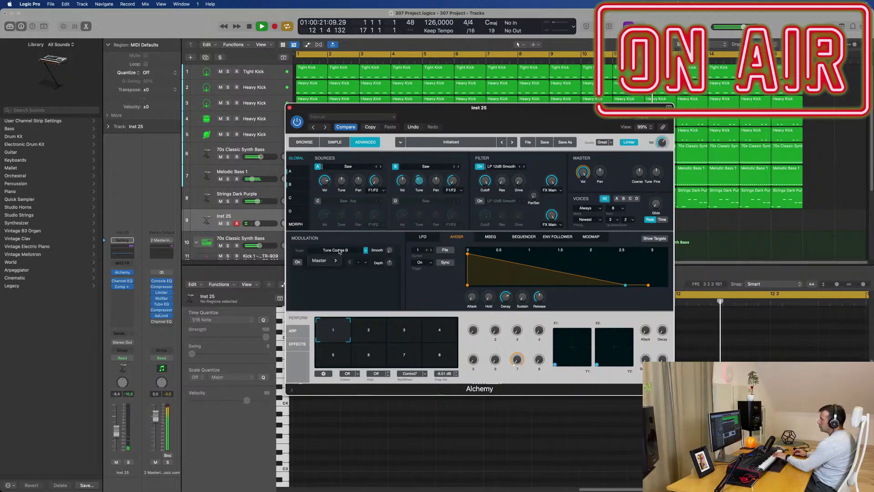
Step: Enable the first modulation slot for source B's coarse tuning and assign LFO1 (Sine) to it
left_click(320, 282)
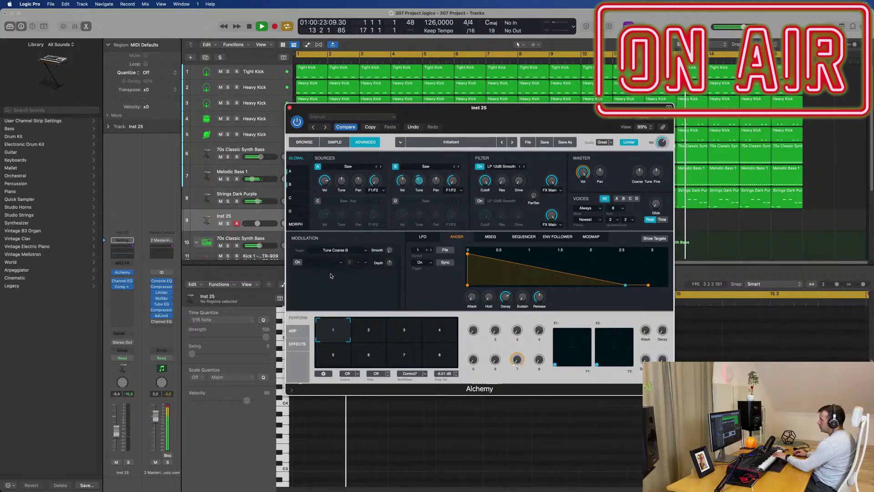
left_click(297, 262)
left_click(341, 262)
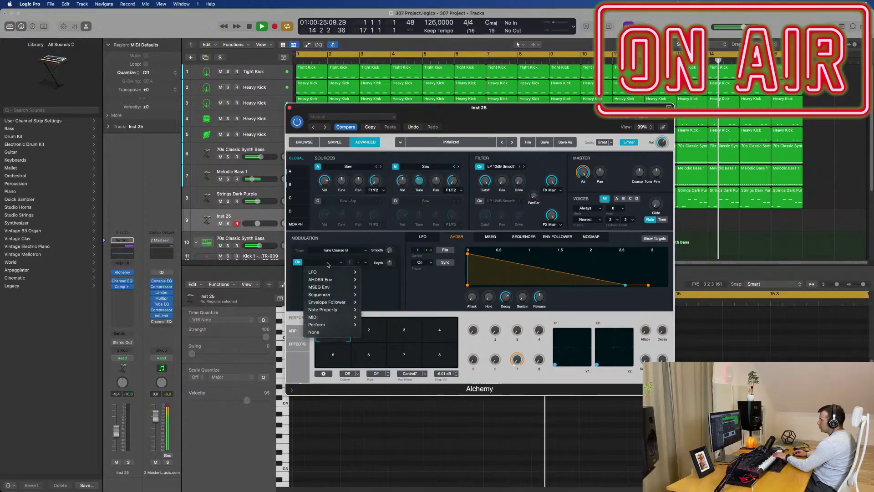
mouse_move(357, 271)
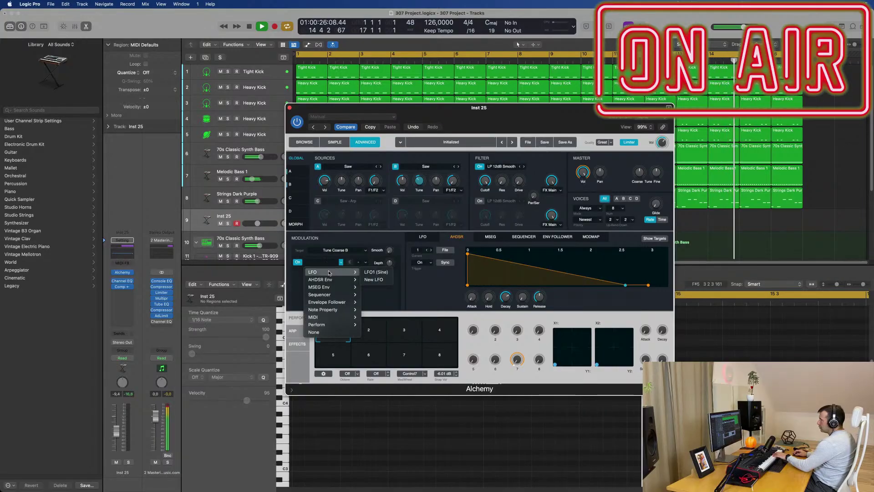
left_click(369, 272)
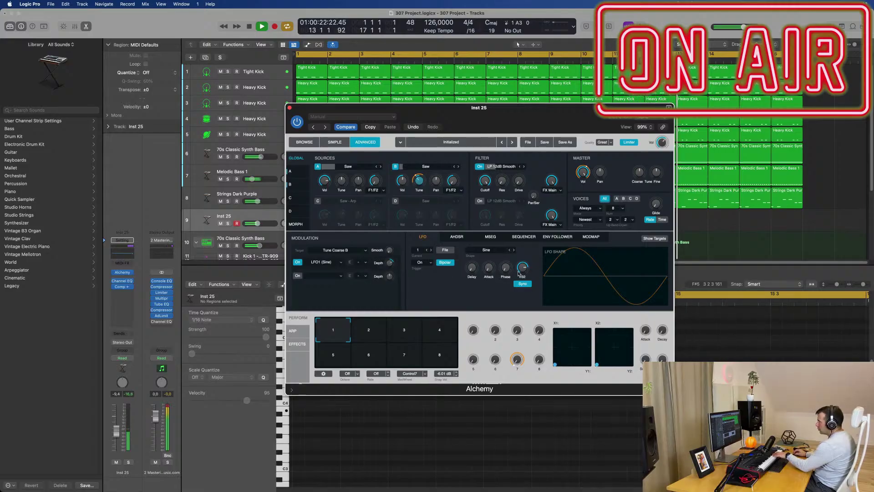
Step: Switch LFO1 to a Square shape, raise its modulation depth on source B's tuning, and set its synced rate to 1/8
left_click_drag(519, 273, 512, 255)
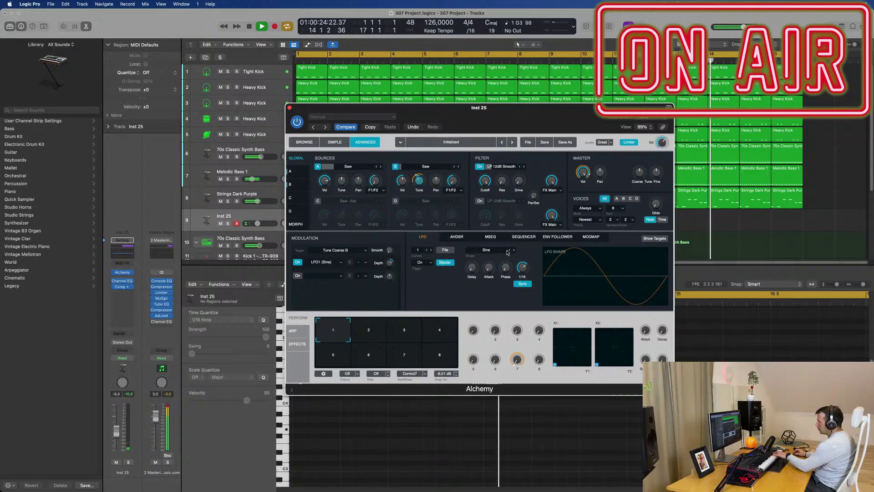
left_click(514, 250)
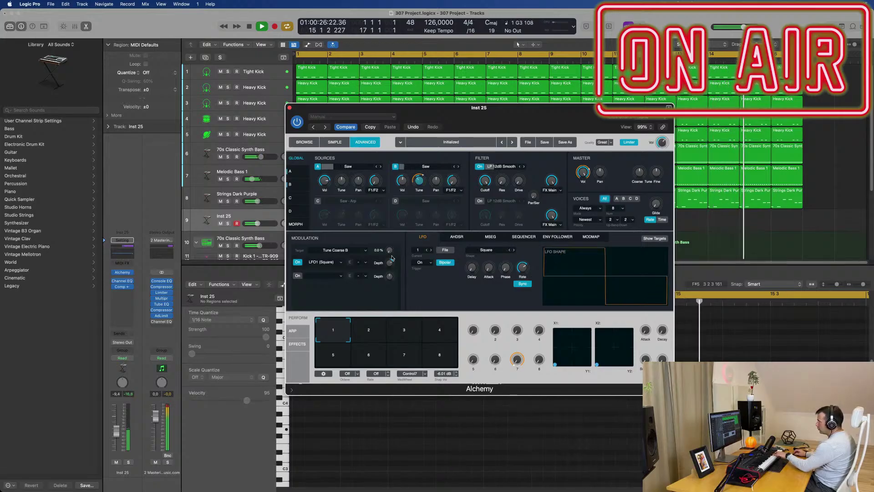
mouse_move(390, 264)
left_mouse_down()
mouse_move(391, 277)
mouse_move(391, 268)
left_mouse_up()
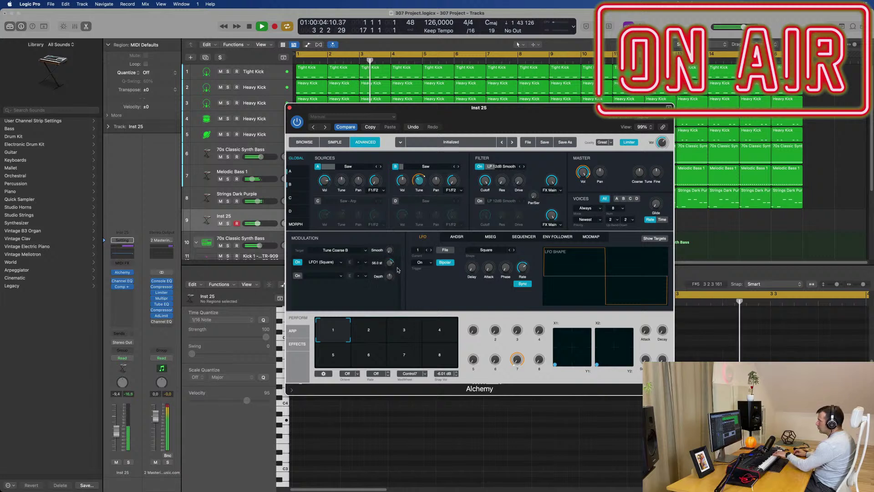
left_click_drag(390, 265, 400, 267)
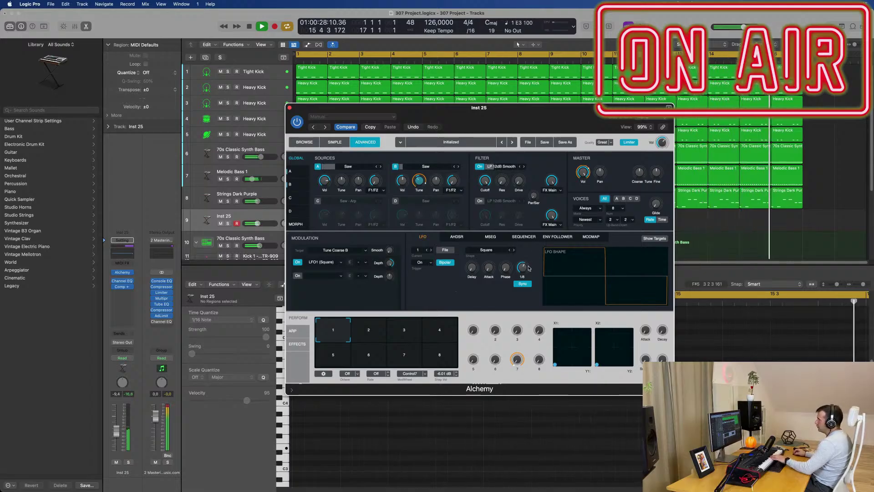
left_click_drag(524, 268, 526, 263)
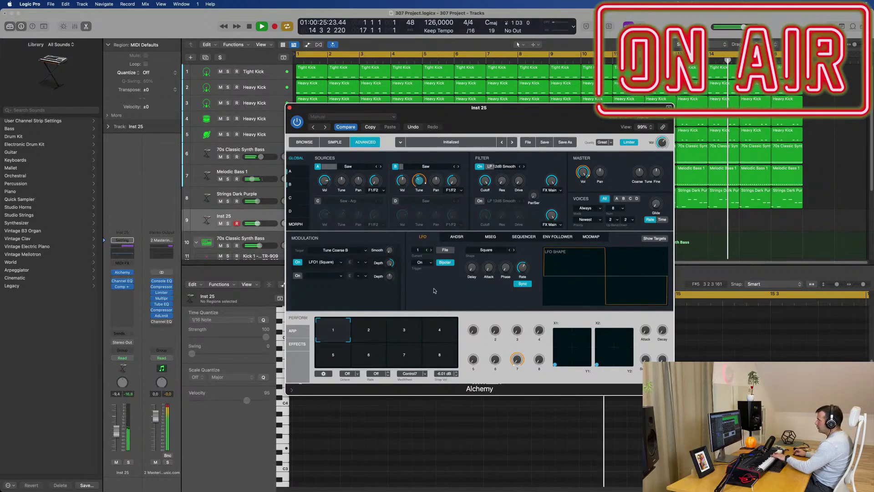
left_click(420, 262)
left_click(421, 263)
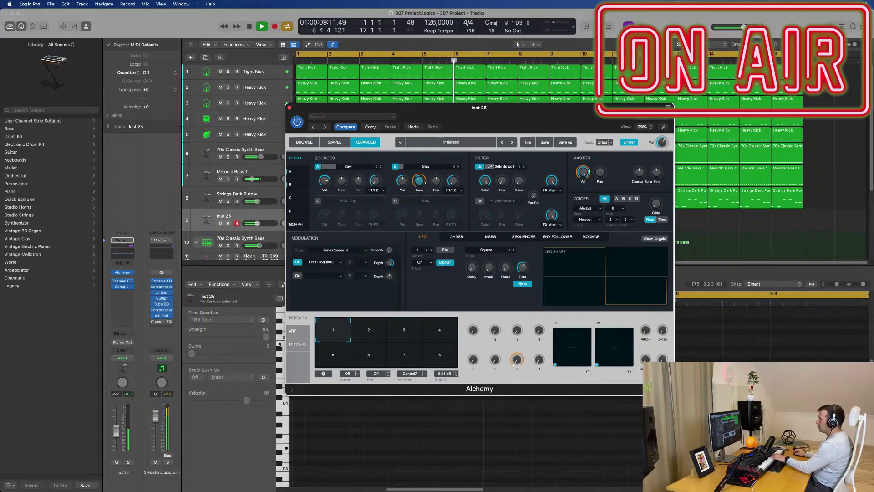
Step: Switch off Mod FX in Alchemy's main effects rack and replace the Delay with a Convolution Reverb
left_click(292, 330)
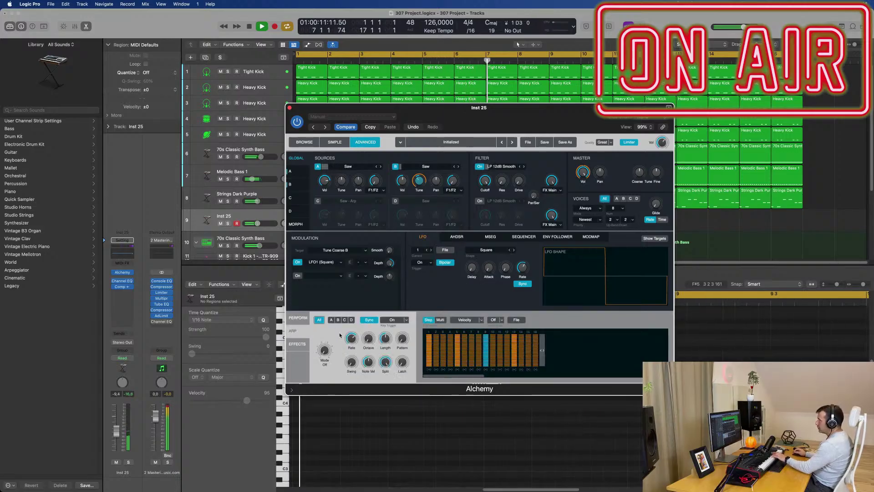
left_click(297, 344)
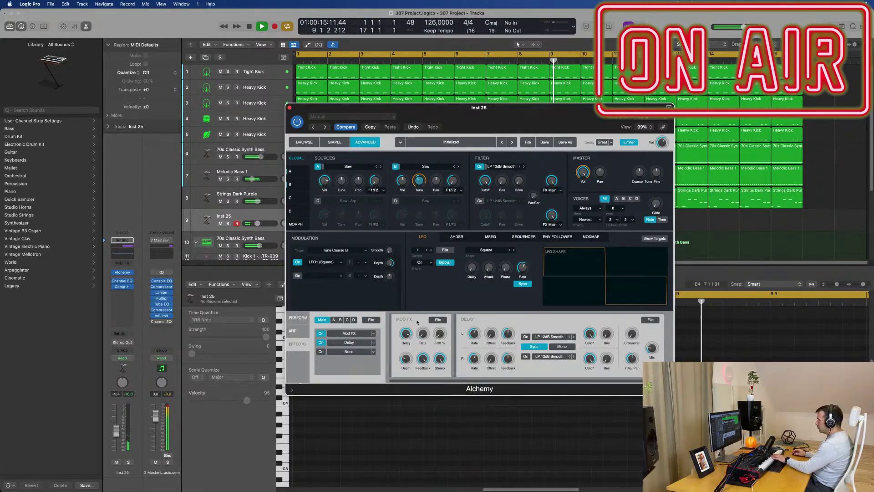
left_click(321, 334)
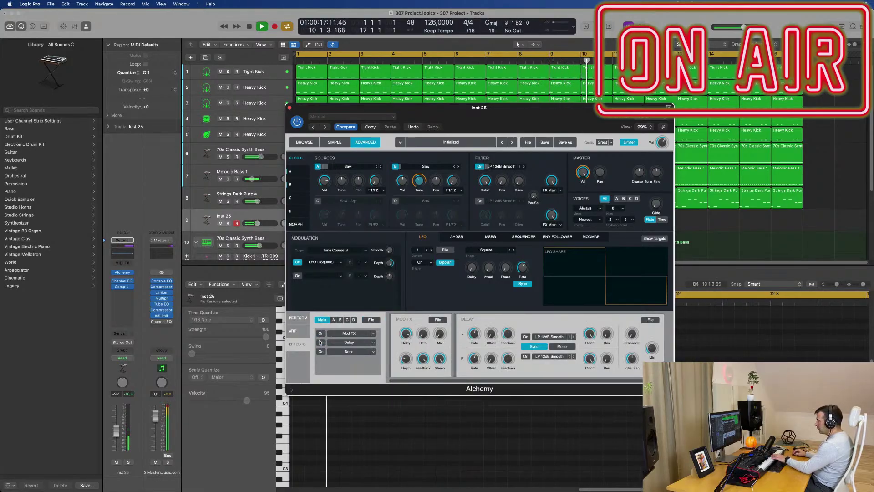
left_click(373, 344)
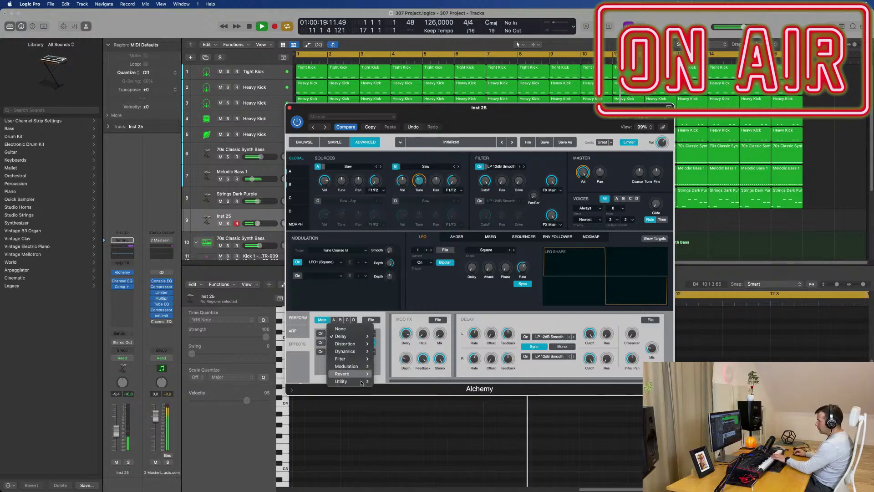
mouse_move(357, 373)
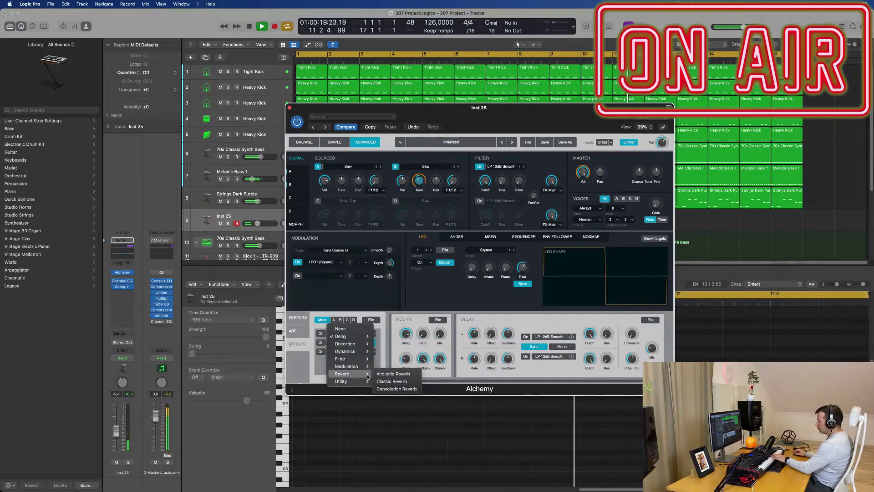
left_click(403, 387)
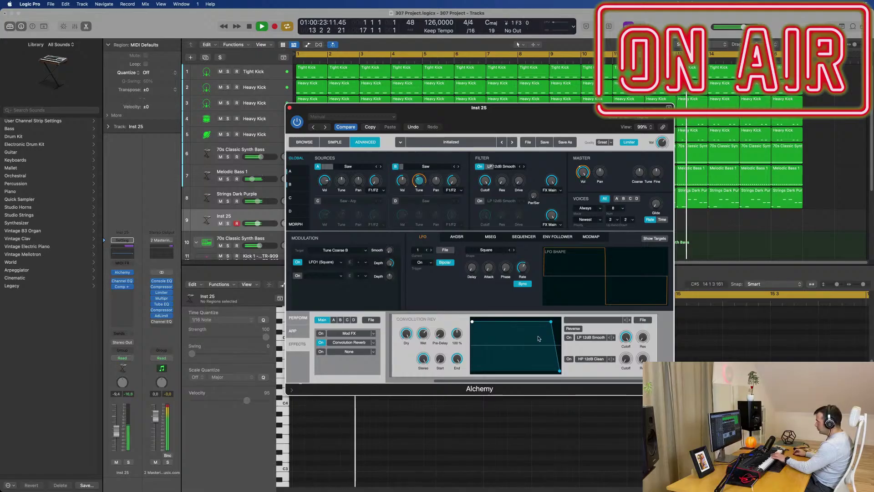
Step: Load the 2.6s Vocal Plate impulse into the Convolution Reverb and restart playback to audition it
left_click(649, 319)
mouse_move(647, 332)
left_click(685, 368)
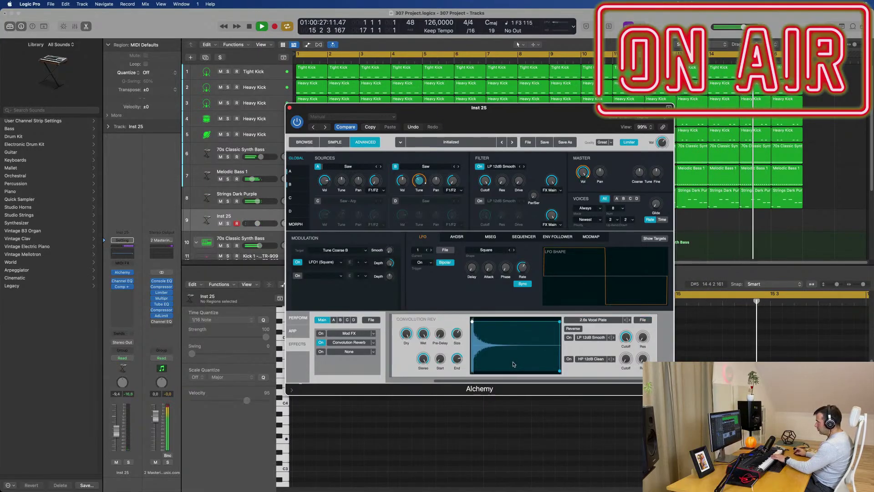
left_click_drag(556, 116, 628, 138)
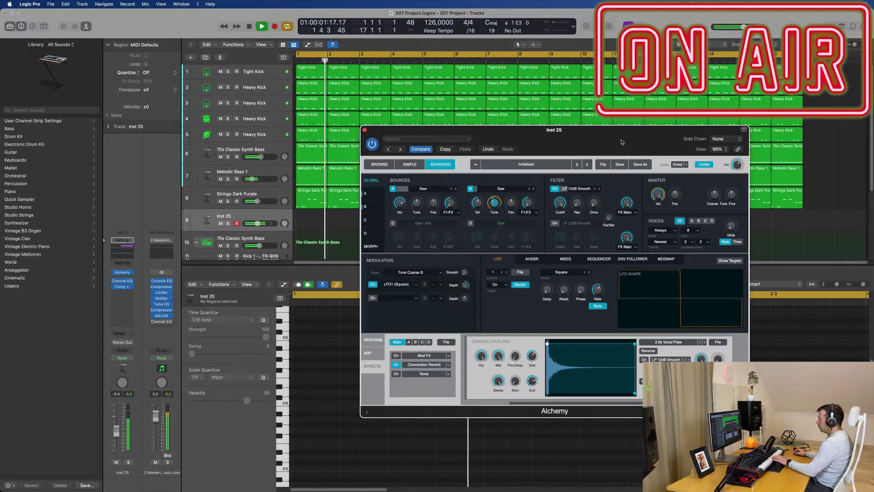
key("space")
left_click_drag(622, 142, 529, 122)
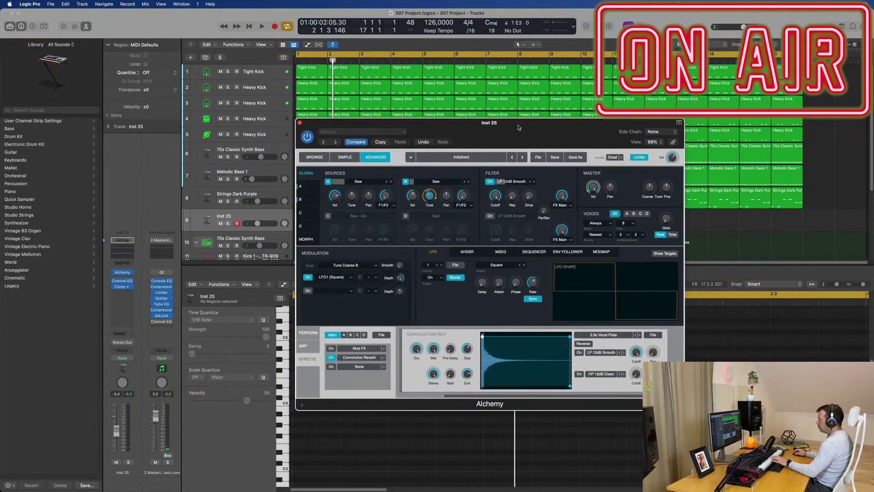
key("space")
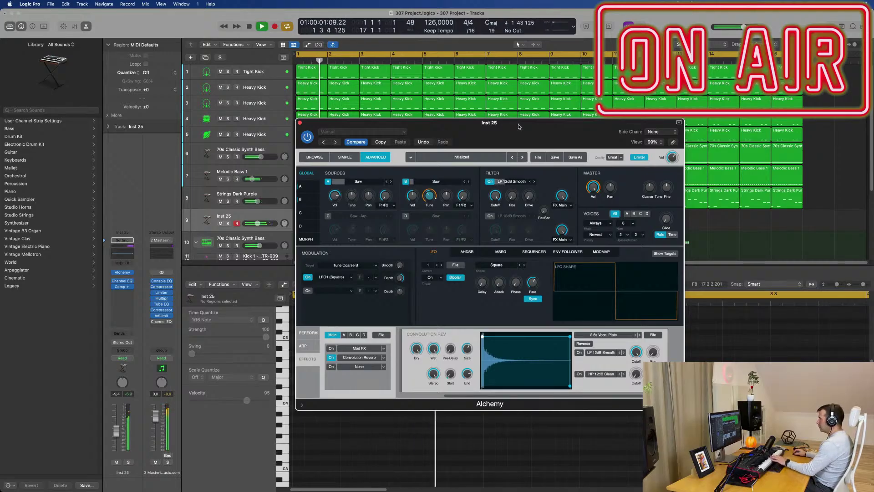
left_click_drag(520, 126, 505, 141)
key("space")
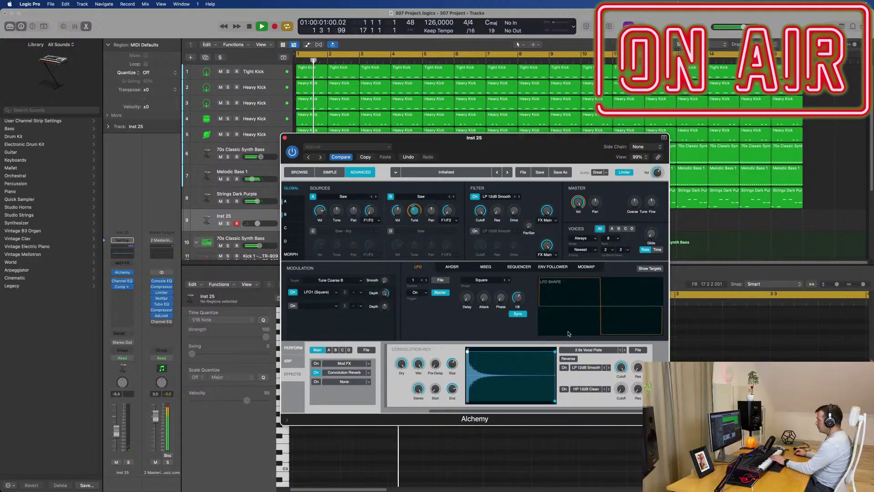
Step: Replace the Convolution Reverb in the second effect slot with a Classic Reverb
left_click(368, 373)
mouse_move(346, 404)
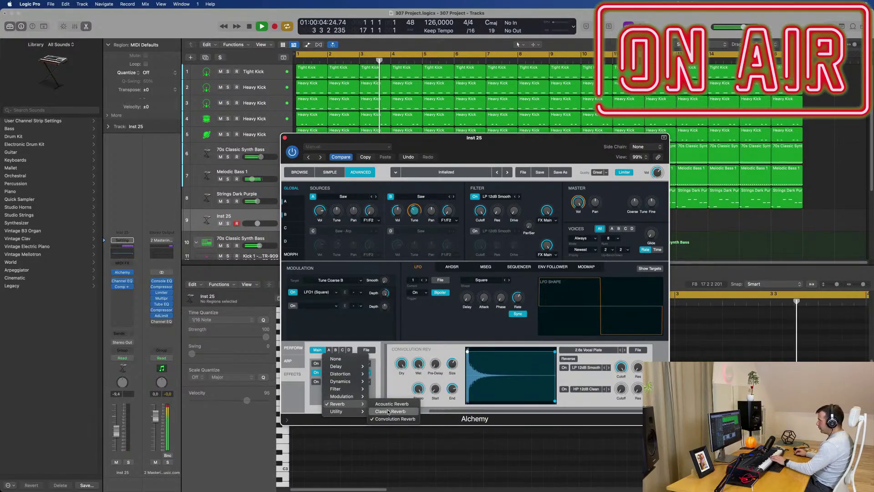
left_click(388, 412)
left_click_drag(478, 152, 526, 153)
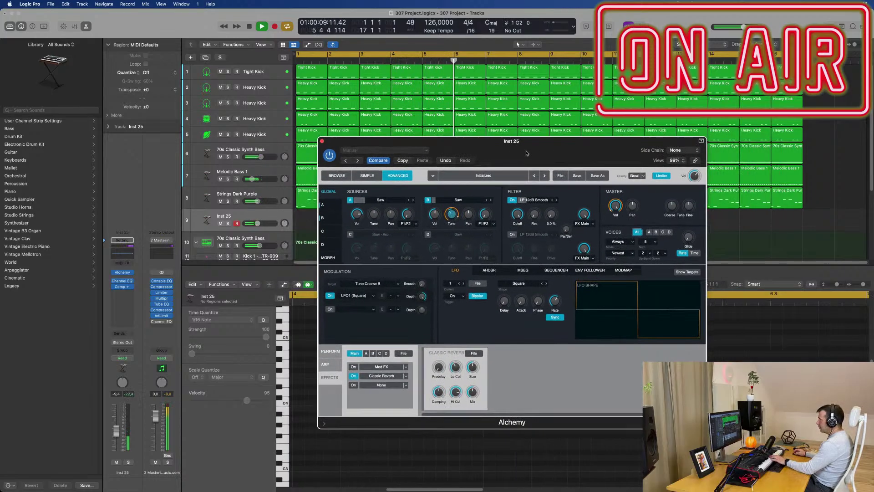
Step: Try the Echo Chamber preset on the Classic Reverb, and load Small Bright Room instead
left_click(473, 352)
mouse_move(477, 364)
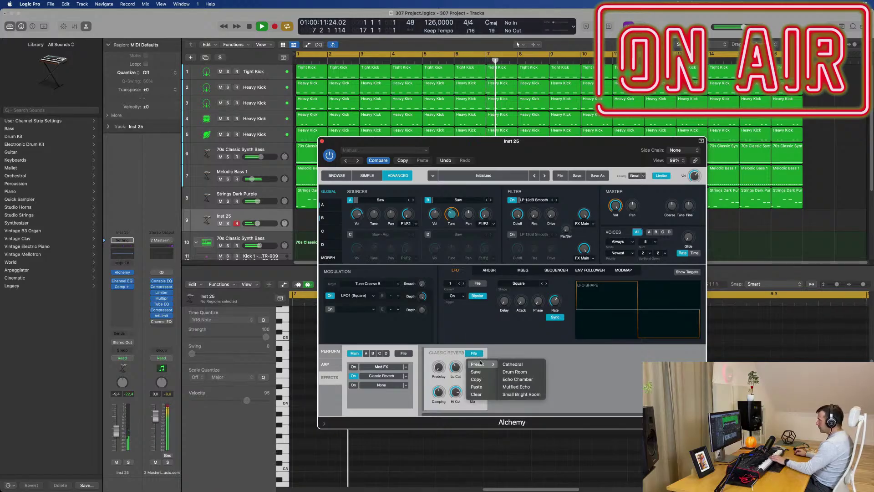
left_click(520, 379)
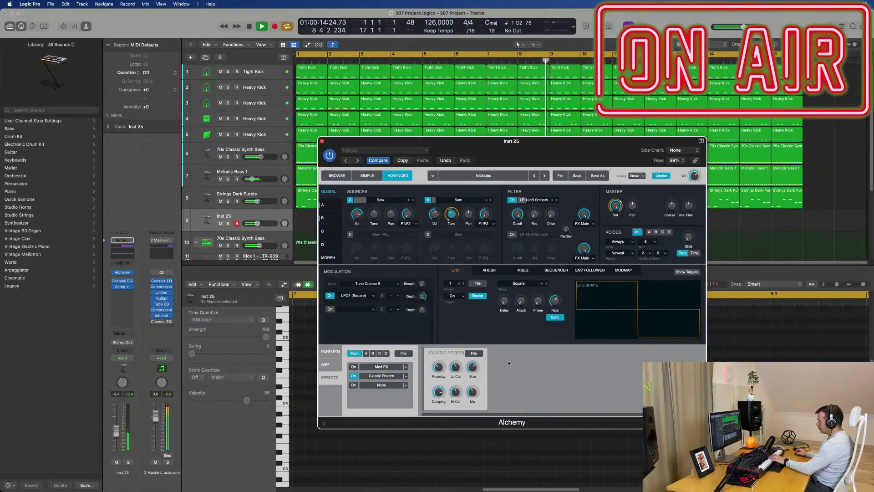
left_click(471, 353)
mouse_move(478, 364)
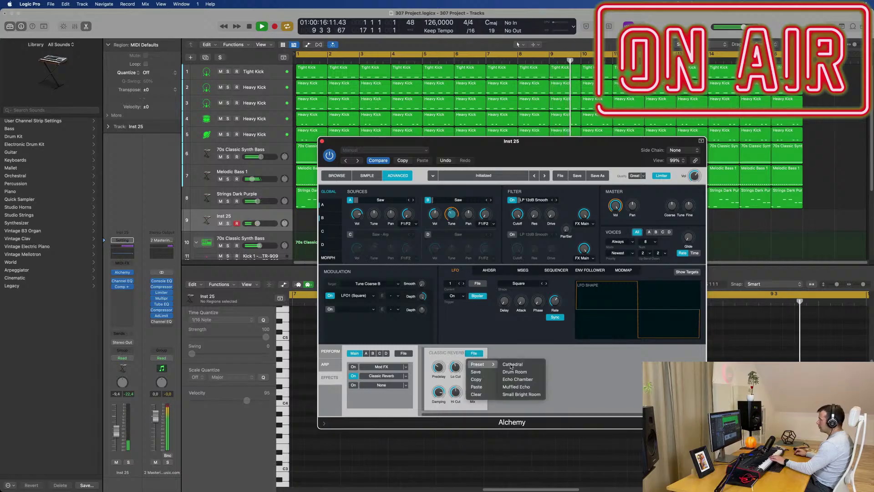
left_click(523, 395)
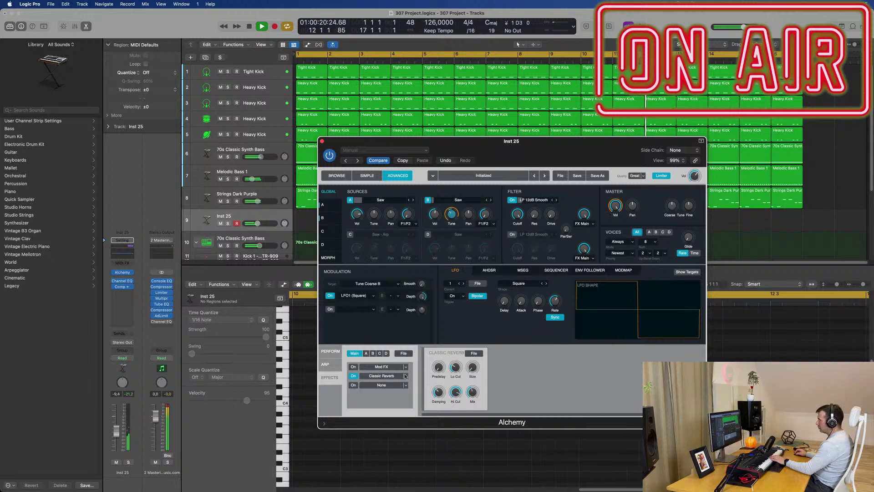
Step: Switch off Alchemy's Classic Reverb and move the synth window aside to reach the duplicated track's channel strip
left_click(353, 376)
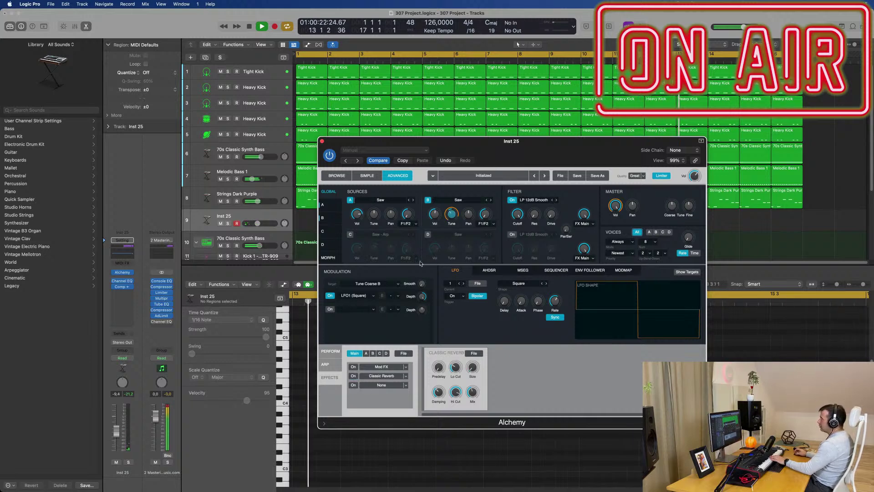
left_click_drag(510, 145, 643, 145)
left_click(136, 340)
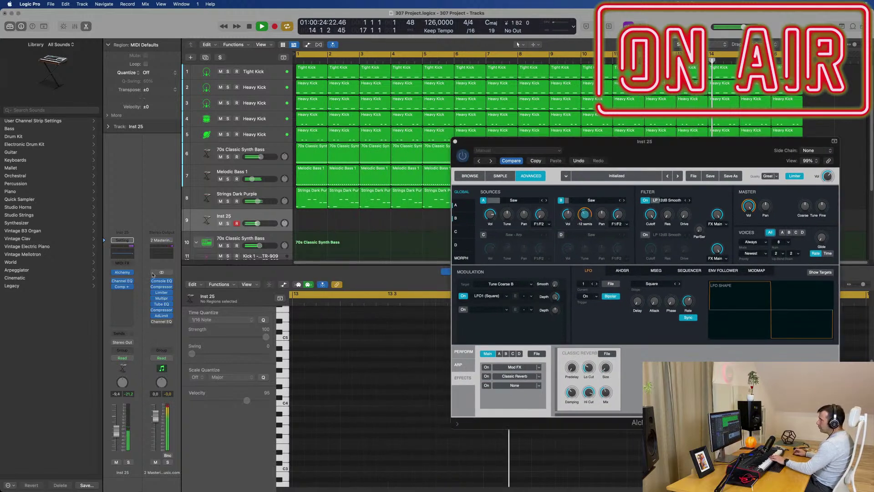
Step: Add a send to Bus 4 on the Inst 25 channel strip
left_click(123, 334)
mouse_move(137, 344)
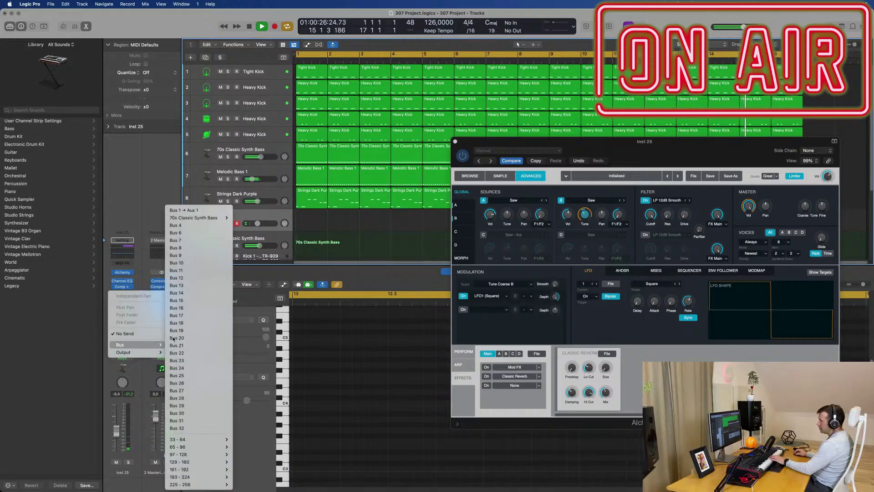
left_click(190, 230)
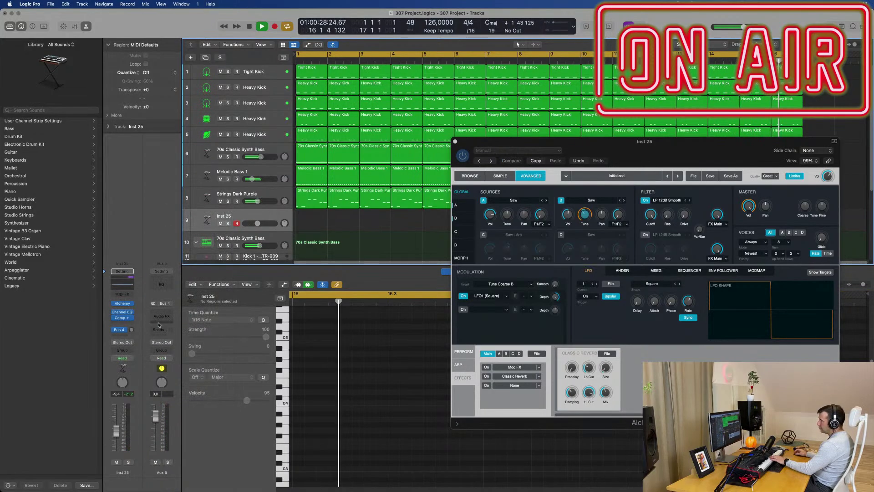
Step: Insert a stereo SilverVerb on the new aux channel fed by Bus 4
left_click_drag(606, 147, 525, 211)
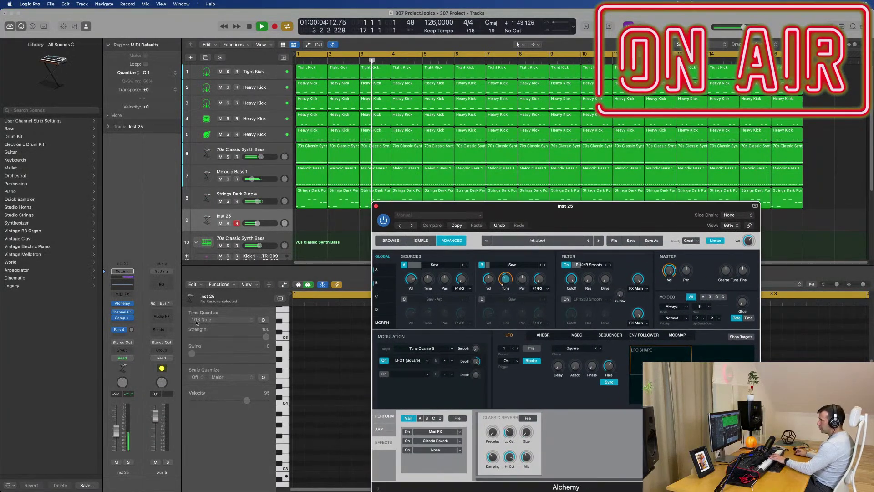
left_click(162, 314)
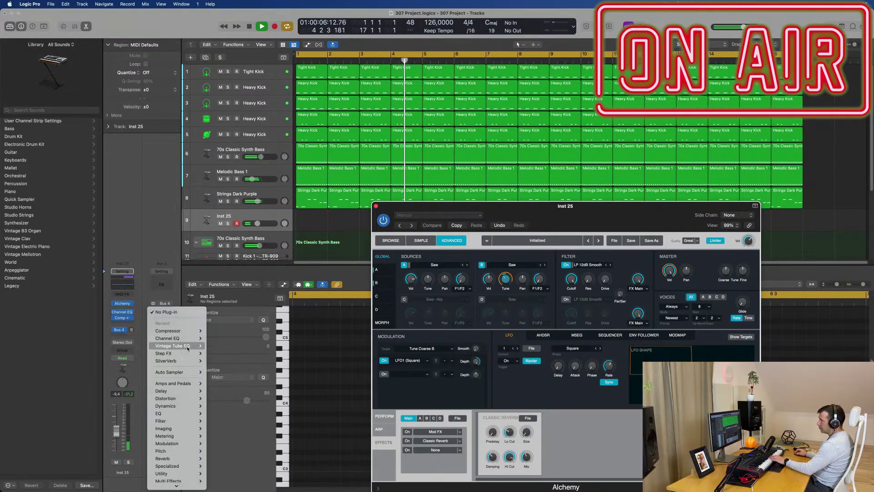
mouse_move(190, 459)
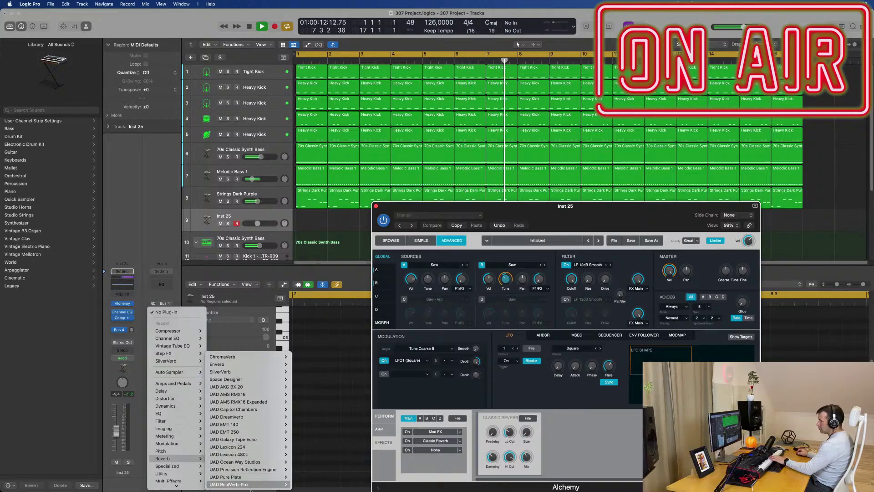
mouse_move(259, 472)
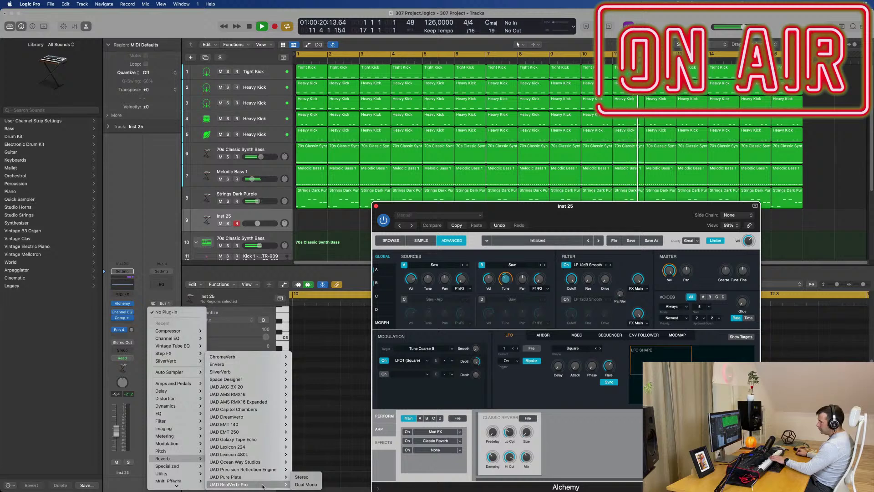
mouse_move(251, 380)
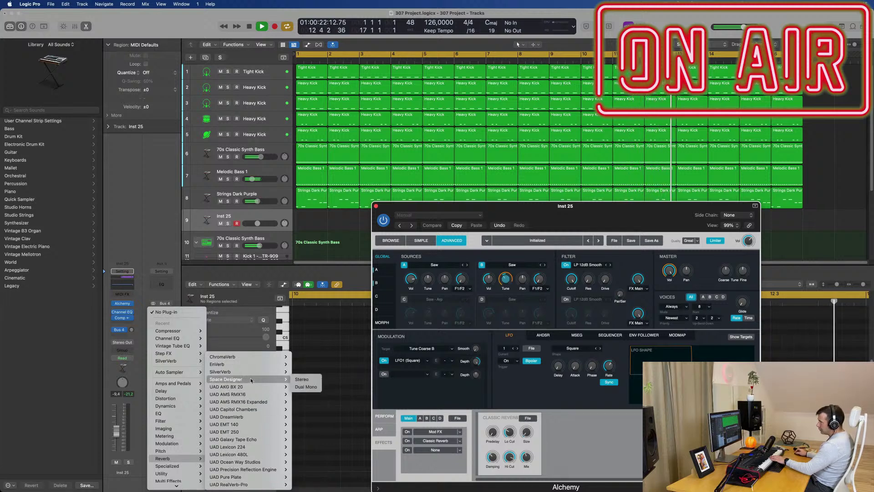
left_click(302, 379)
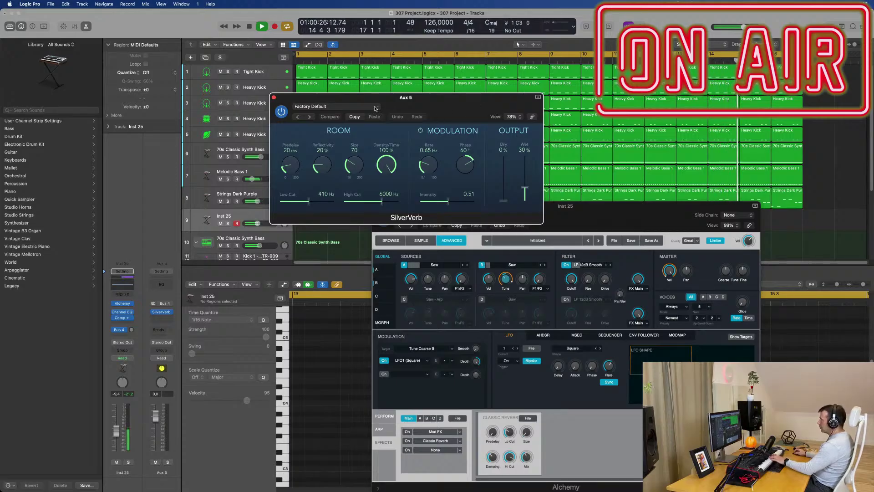
Step: Load the grandiose setting in SilverVerb and raise Inst 25's send level to Bus 4
left_click(376, 108)
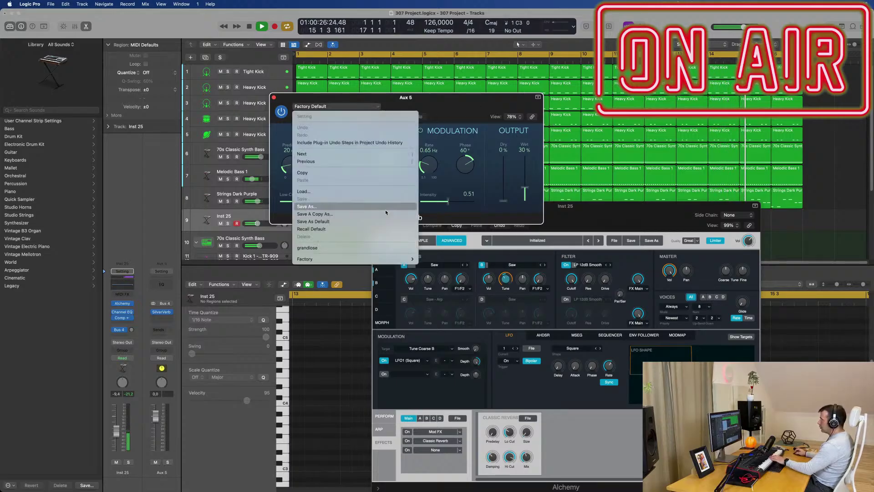
left_click(385, 251)
left_click_drag(469, 111, 617, 254)
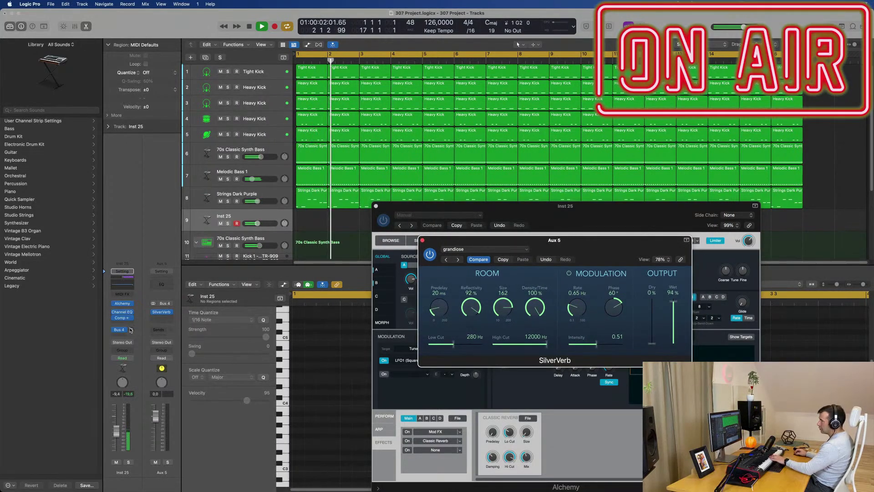
left_click_drag(131, 329, 134, 327)
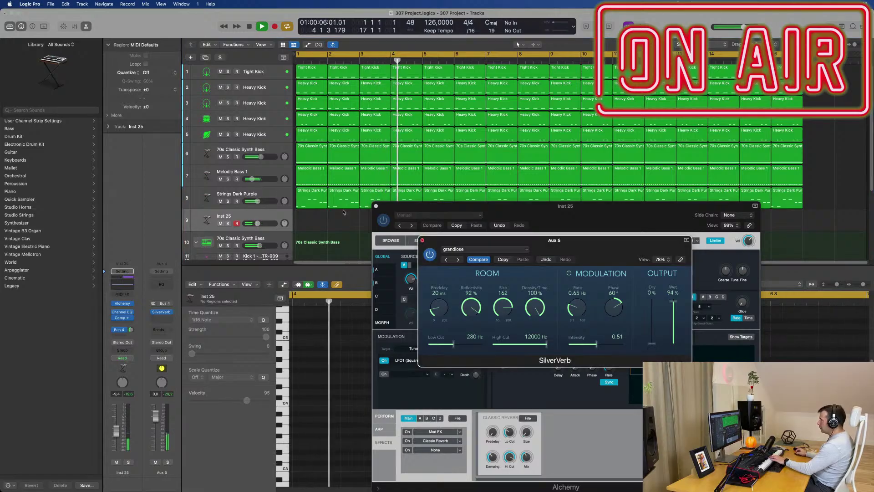
Step: Rearrange the SilverVerb and Alchemy windows and change the shape of Alchemy's LFO 1 to Triangle
left_click_drag(544, 236, 112, 157)
left_click_drag(501, 206, 405, 121)
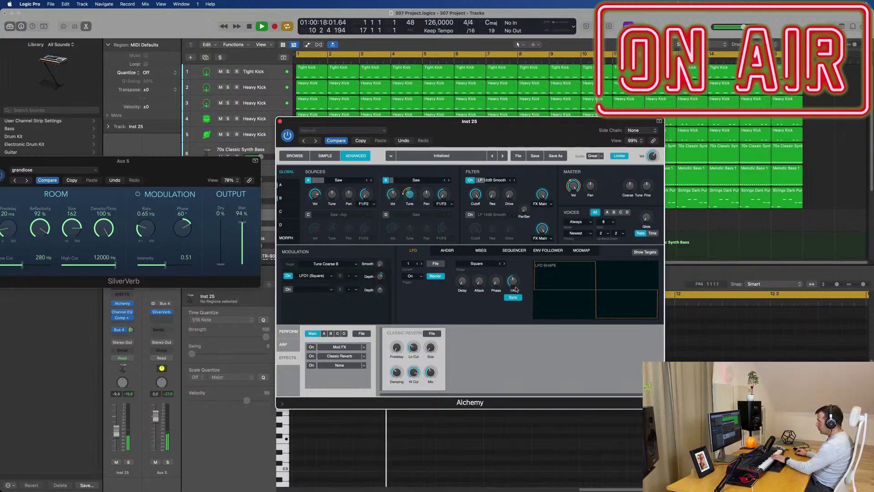
left_click(504, 265)
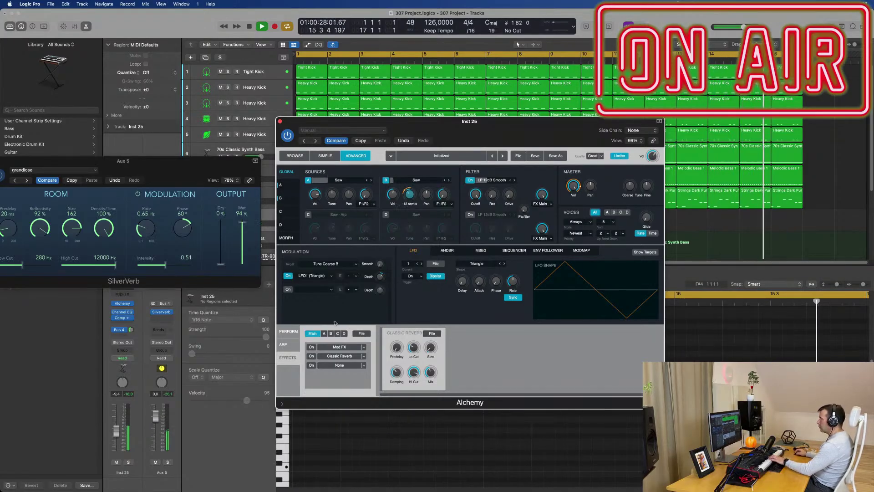
left_click(288, 331)
left_click(290, 345)
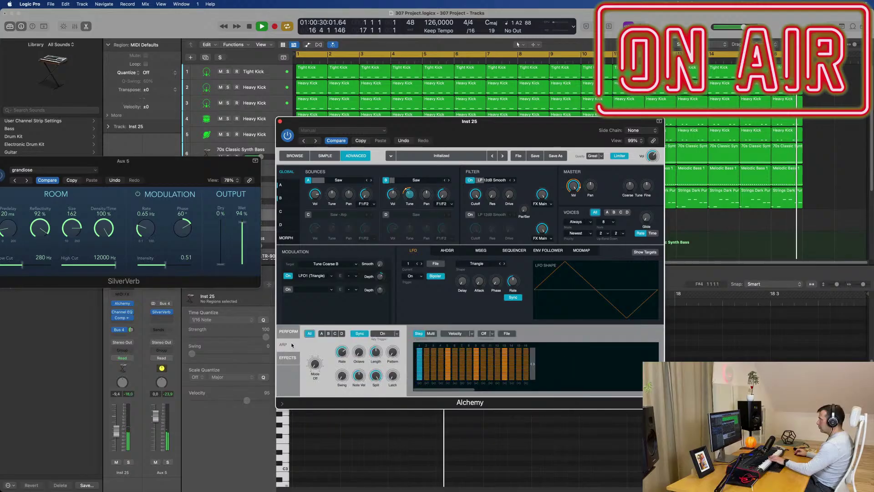
left_click(294, 156)
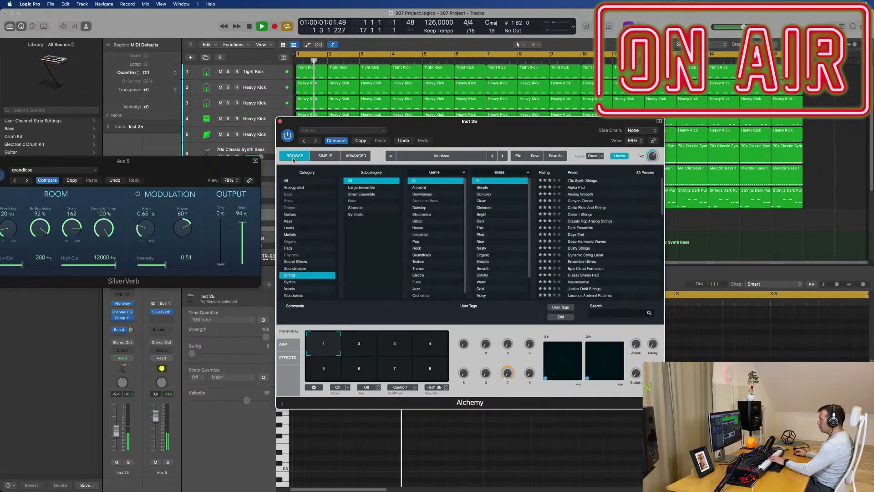
left_click(354, 155)
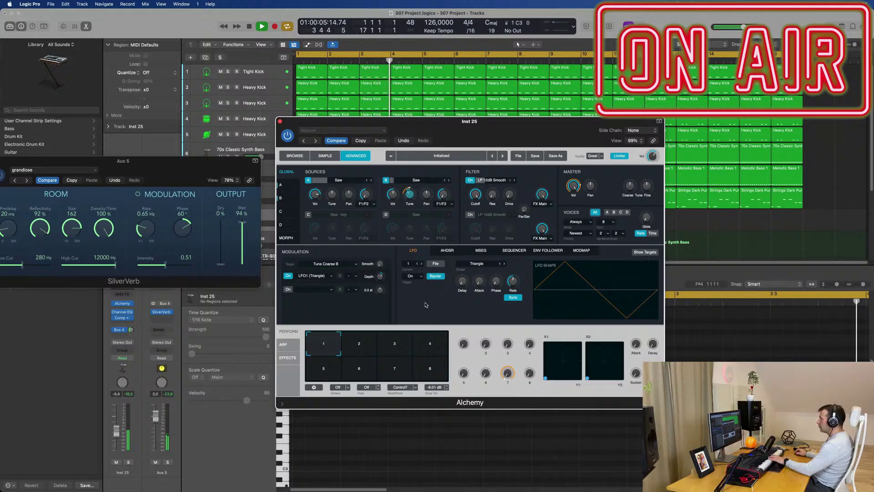
Step: Raise the sustain level of Alchemy's AHDSR 1 envelope to its maximum
left_click(446, 250)
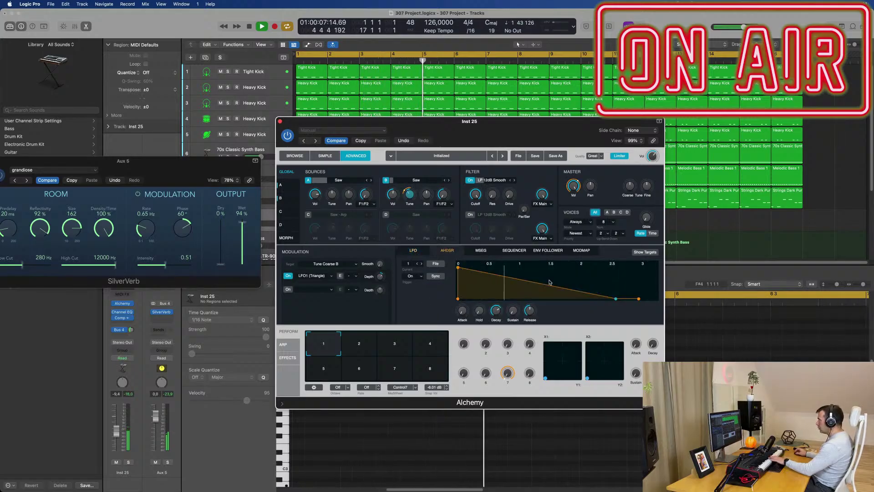
left_click_drag(615, 298, 614, 267)
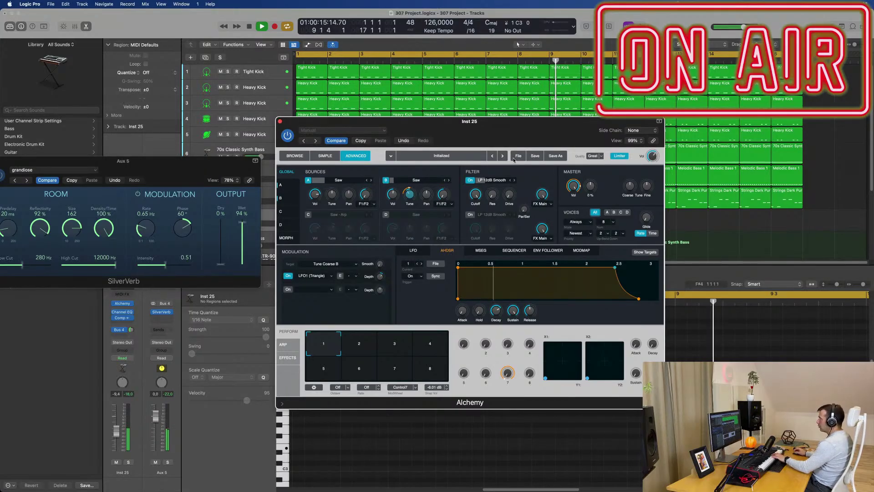
Step: Switch Alchemy's Filter 1 to LP 12dB Edgy, raise its resonance and drive, and lower the track volume to -17.6 dB
left_click_drag(519, 130, 581, 132)
left_click(555, 182)
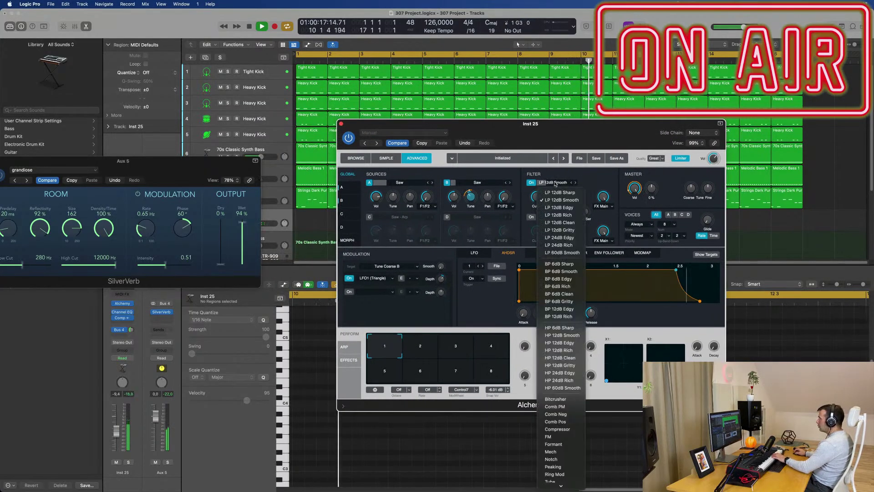
left_click(559, 208)
mouse_move(555, 200)
left_mouse_down()
mouse_move(555, 182)
mouse_move(556, 197)
left_mouse_up()
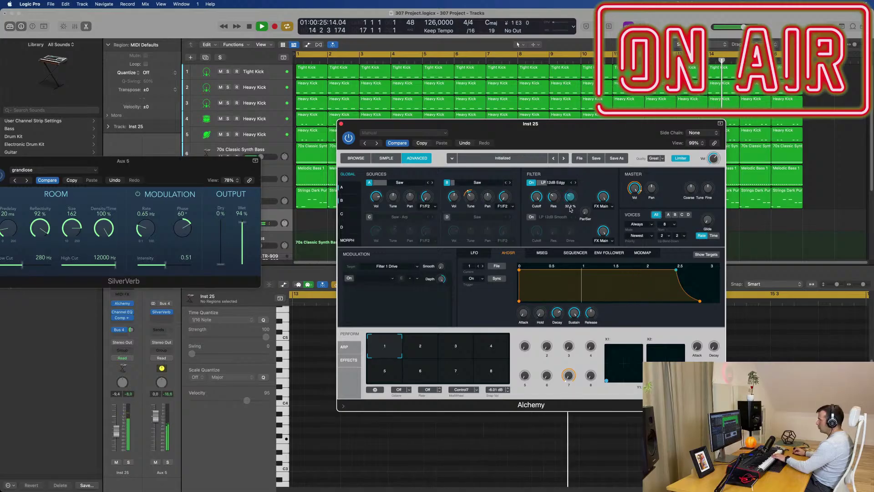
left_click_drag(117, 440, 117, 437)
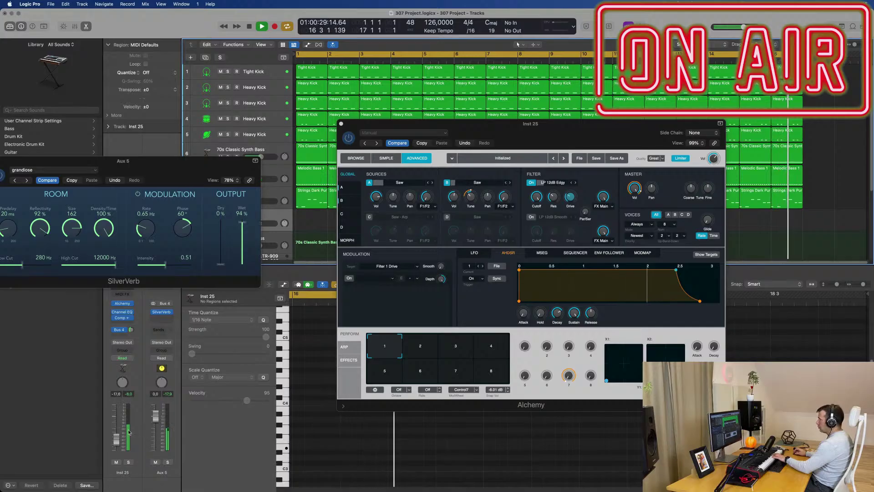
Step: Adjust Filter 1's FX mix, enable Filter 2 with a changed Par/Ser balance, and lower the track volume to -24.5 dB
left_click_drag(573, 199, 614, 195)
left_click(531, 217)
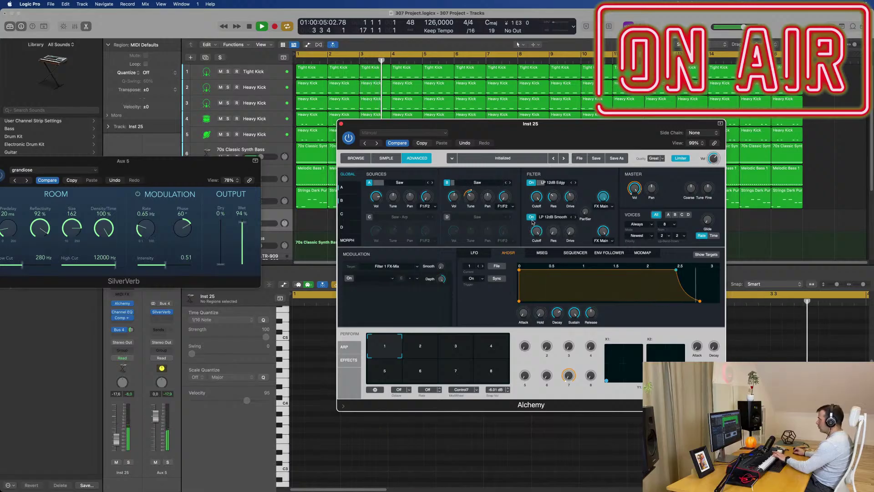
left_click_drag(584, 213, 590, 179)
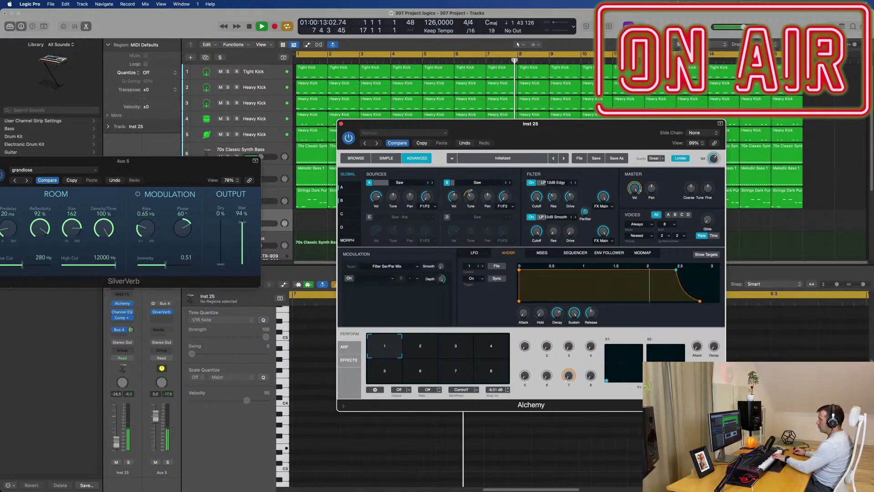
left_click(116, 446)
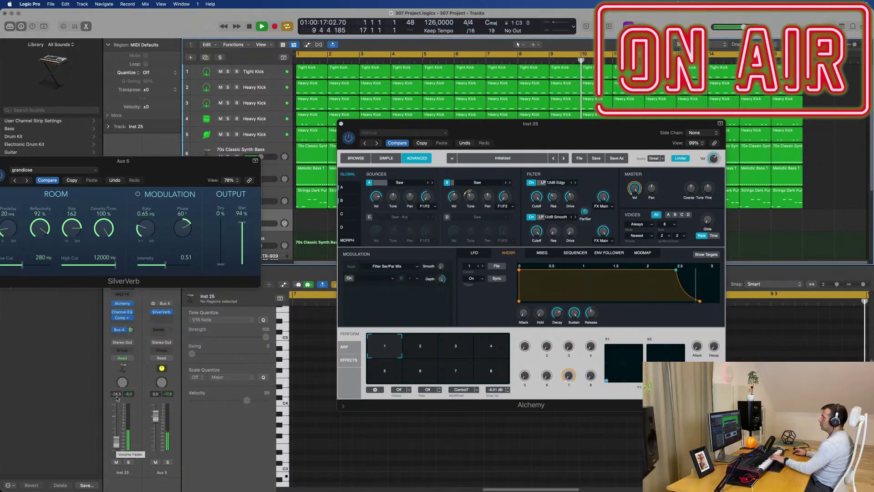
Step: Switch on Alchemy's source C and load the Pulse - 50 Arp waveform into it
left_click(369, 217)
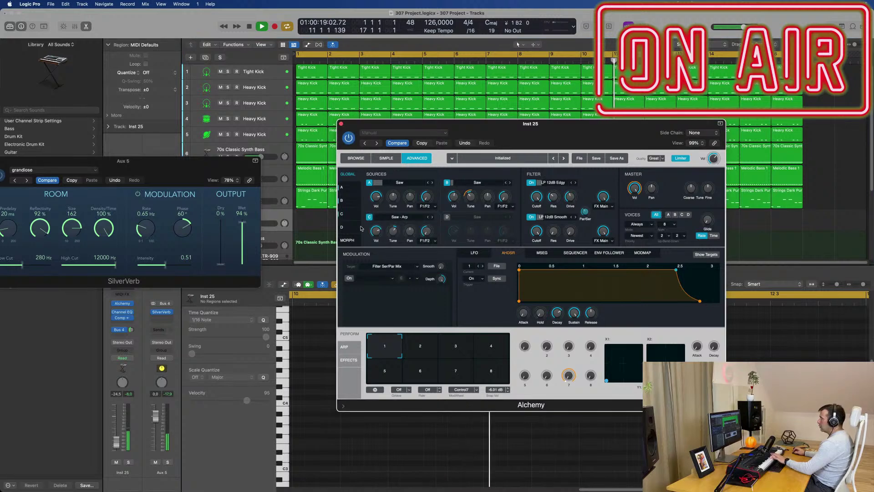
left_click(418, 218)
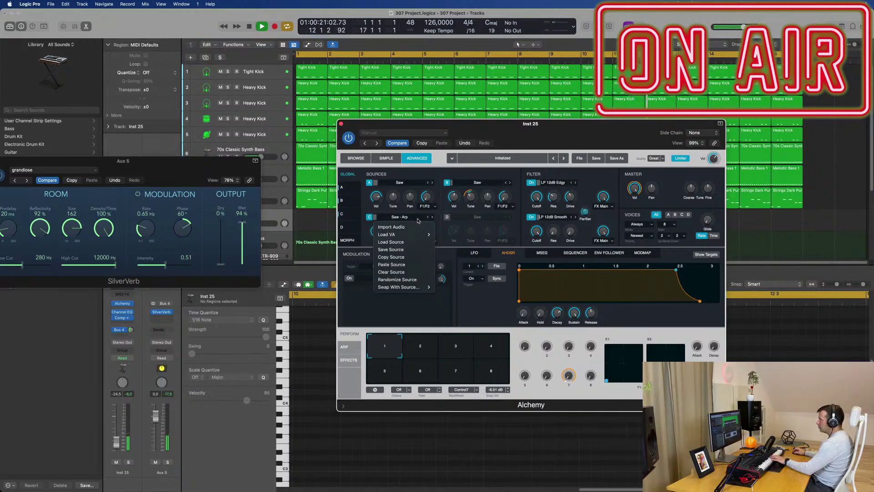
mouse_move(403, 235)
mouse_move(457, 251)
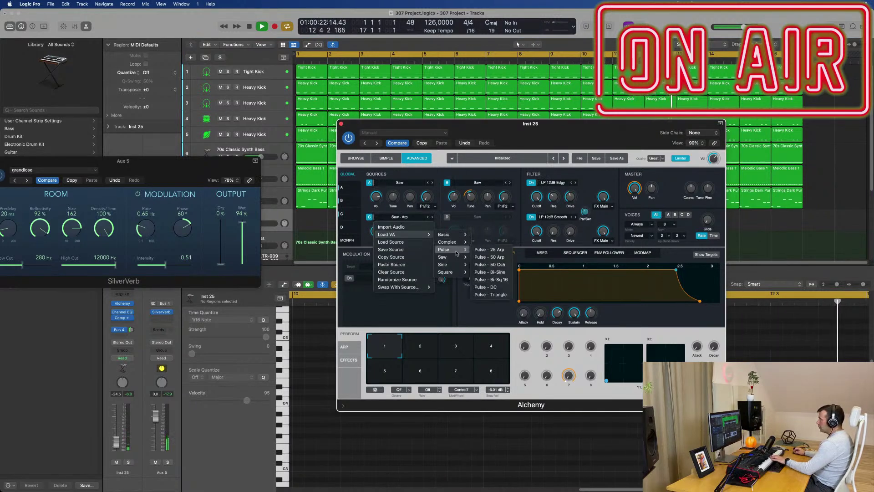
left_click(486, 251)
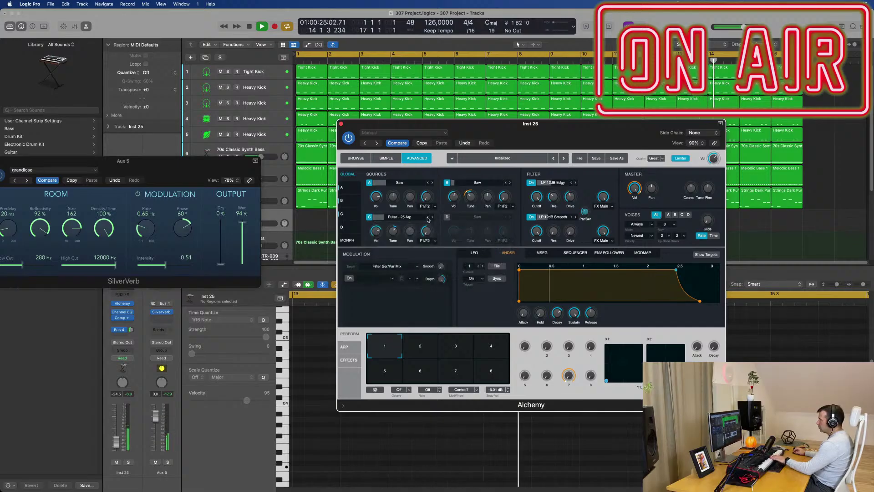
left_click(433, 218)
Step: Lower source C's coarse tuning and turn its volume down to about -17 dB
mouse_move(377, 230)
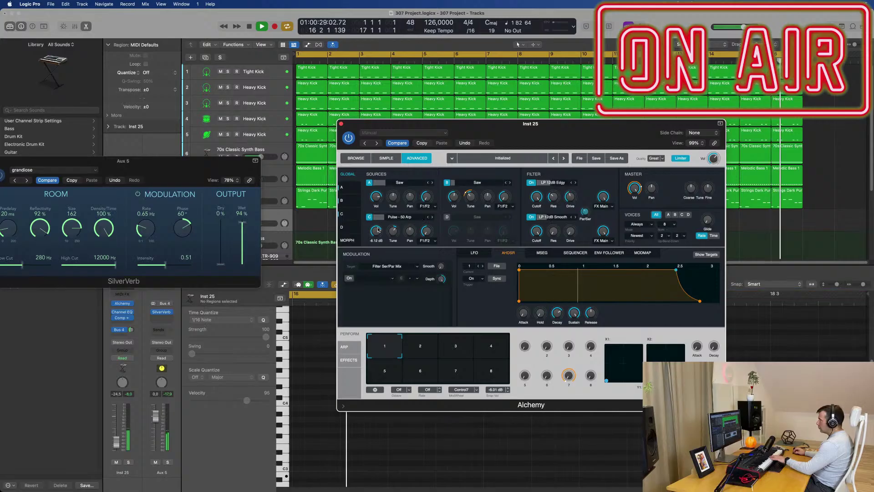
left_click_drag(393, 231, 395, 234)
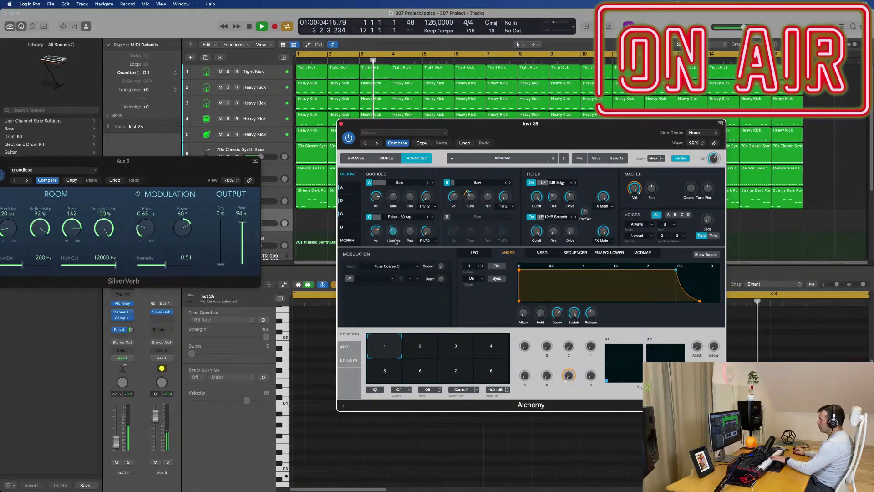
left_click_drag(377, 231, 379, 241)
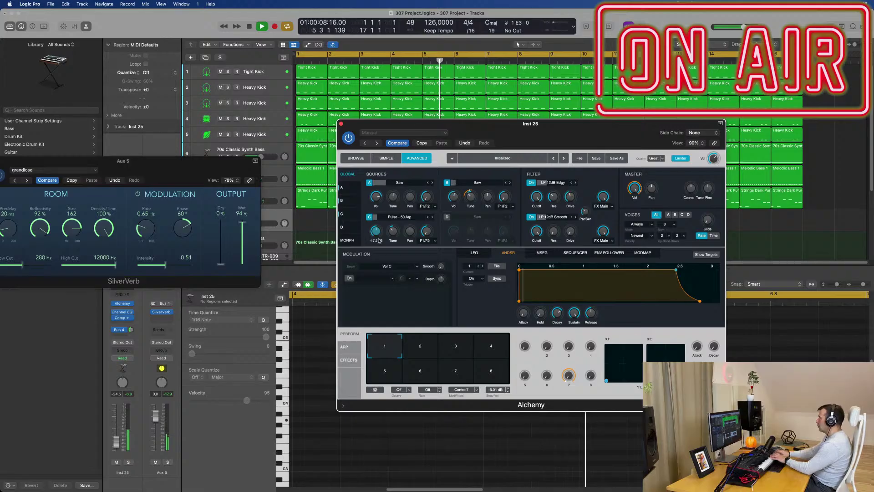
Step: Move the plug-in windows off the track list and adjust Filter 1's cutoff and resonance in Alchemy
left_click_drag(505, 123, 552, 106)
left_click_drag(147, 165, 314, 253)
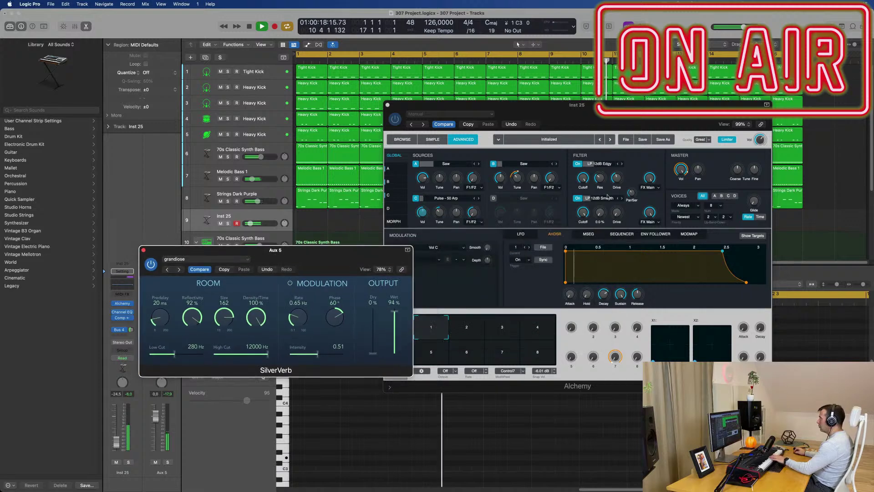
left_click_drag(585, 181, 584, 192)
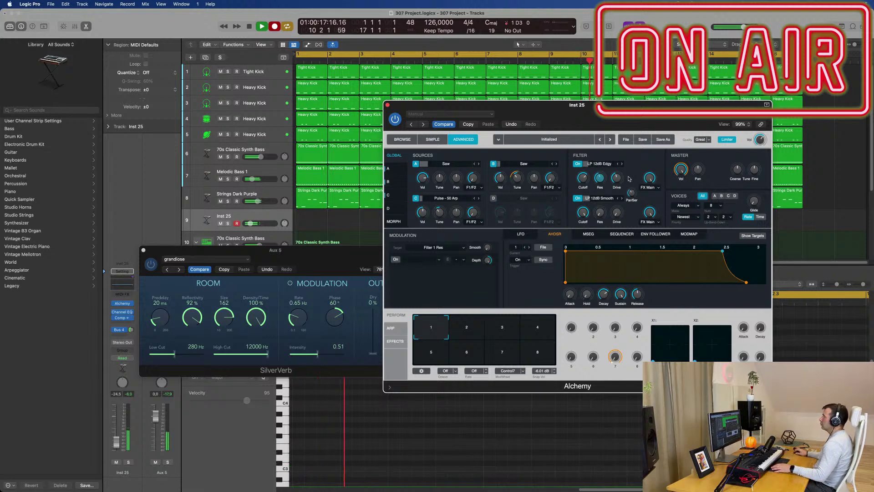
Step: Stop the recording, shorten the recorded Inst 25 region to end at bar 5, and move both plug-in windows clear of the Piano Roll
key("space")
key("space")
left_click_drag(505, 105, 778, 156)
key("space")
left_click_drag(522, 214, 339, 215)
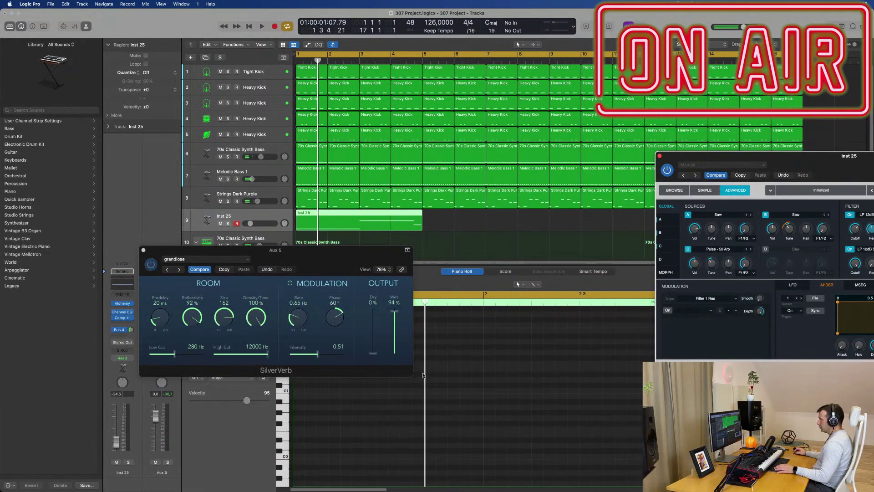
left_click_drag(301, 249, 750, 248)
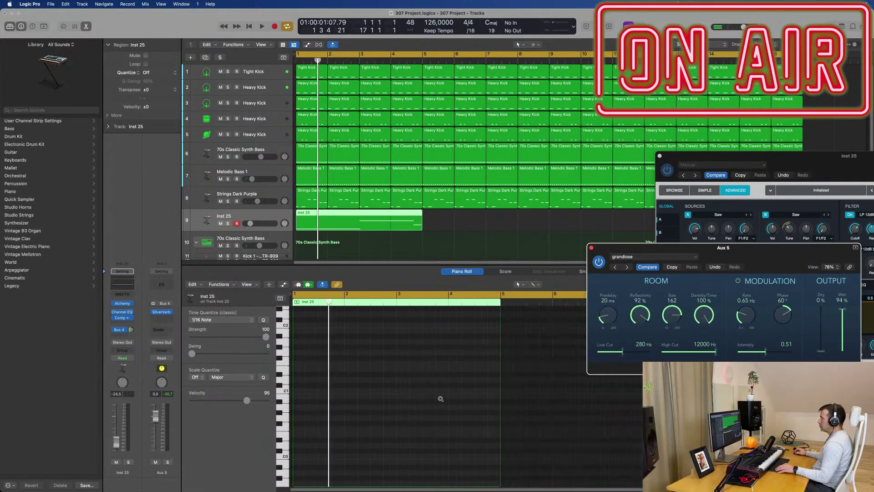
Step: Play the Inst 25 part and adjust the end of its long second note where it meets the short closing note before bar 5
scroll(323, 399, "up", 5)
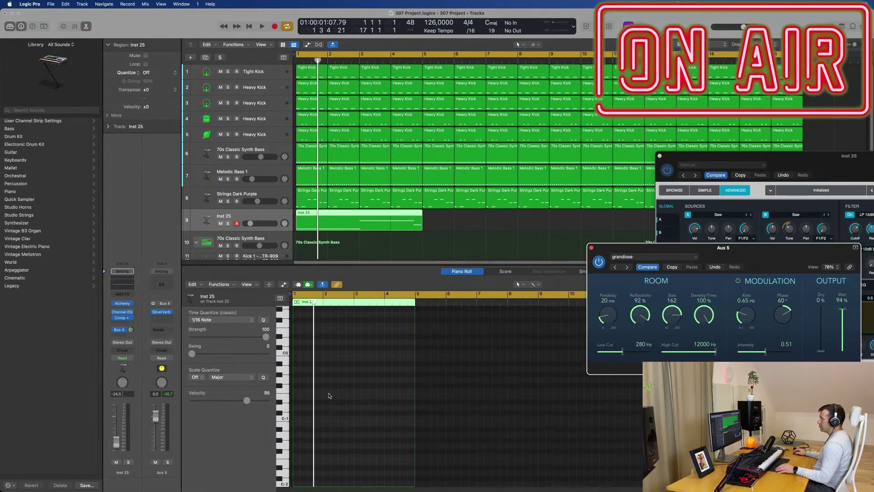
scroll(335, 397, "up", 4)
scroll(339, 396, "up", 2)
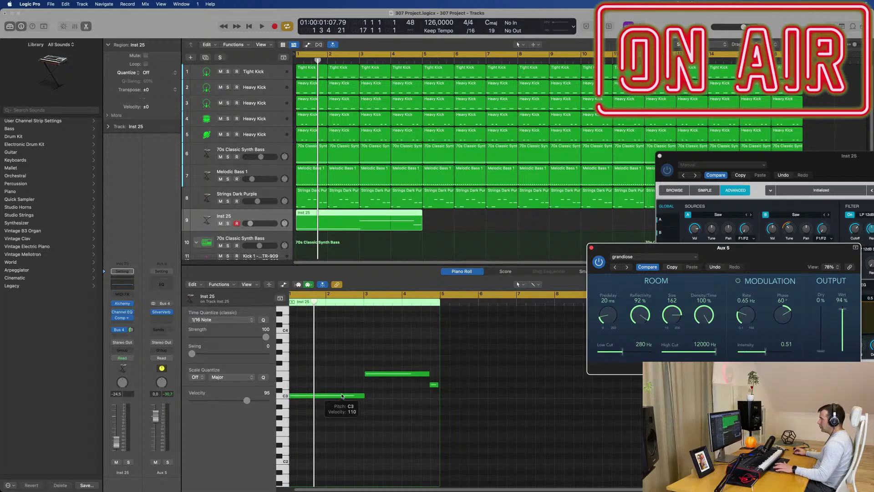
key("space")
scroll(356, 371, "up", 4)
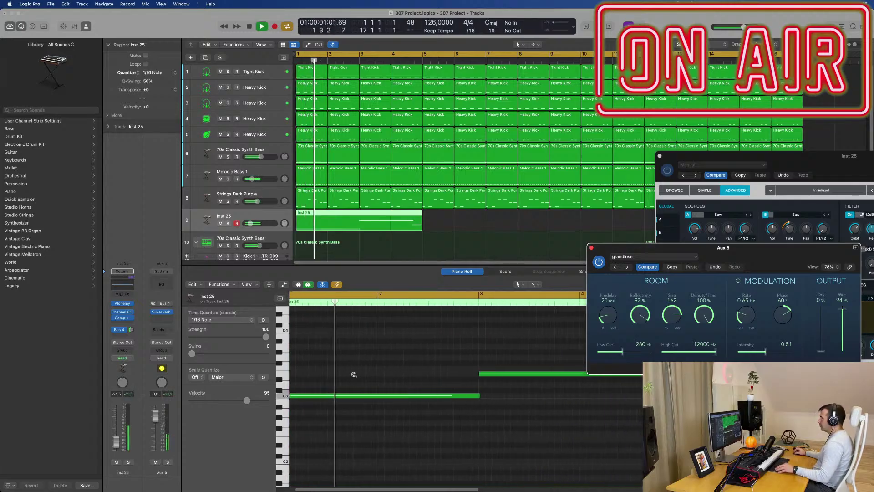
scroll(357, 375, "down", 2)
scroll(357, 376, "up", 3)
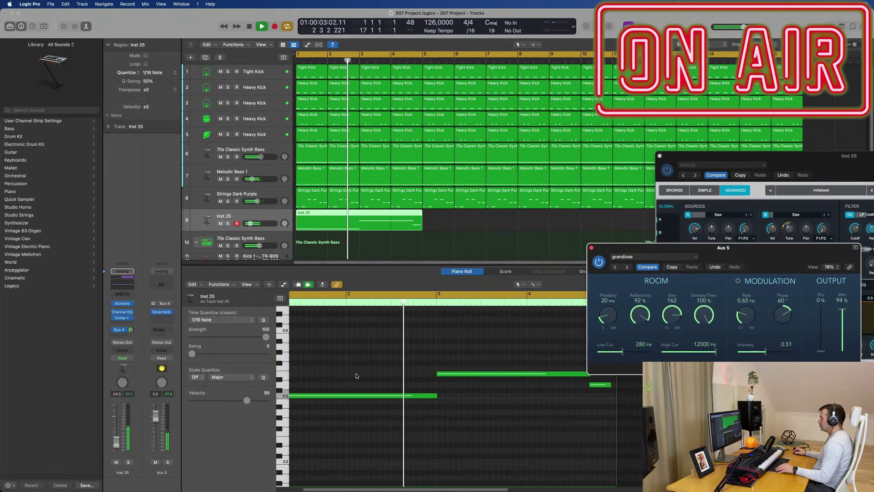
scroll(475, 427, "up", 4)
scroll(539, 423, "right", 6)
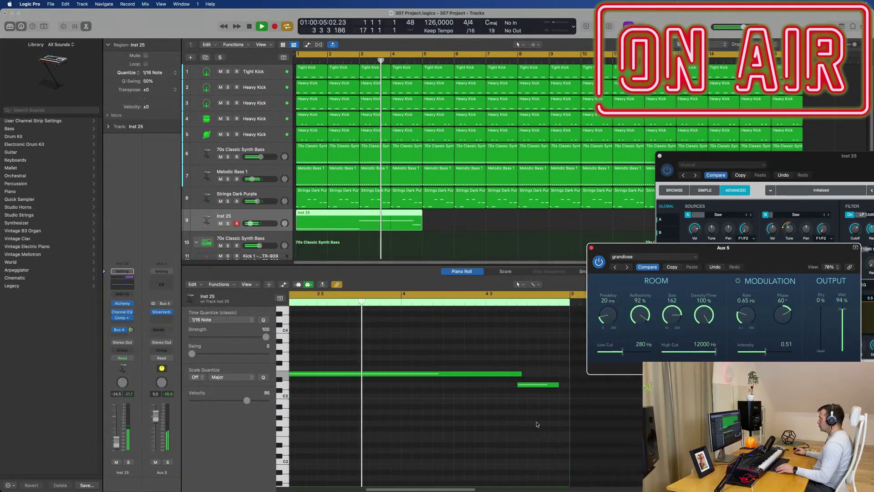
scroll(509, 374, "right", 1)
left_click(386, 410)
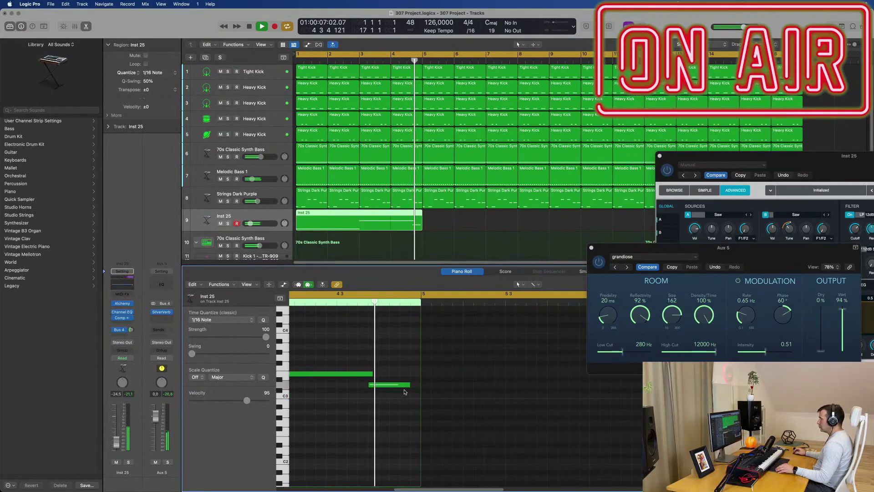
mouse_move(392, 388)
left_mouse_down()
mouse_move(402, 388)
mouse_move(380, 376)
left_mouse_up()
Step: Repeat the four-bar Inst 25 region three times so the part extends to bar 17
left_click(380, 223)
key("super+r")
key("super+r")
key("super+r")
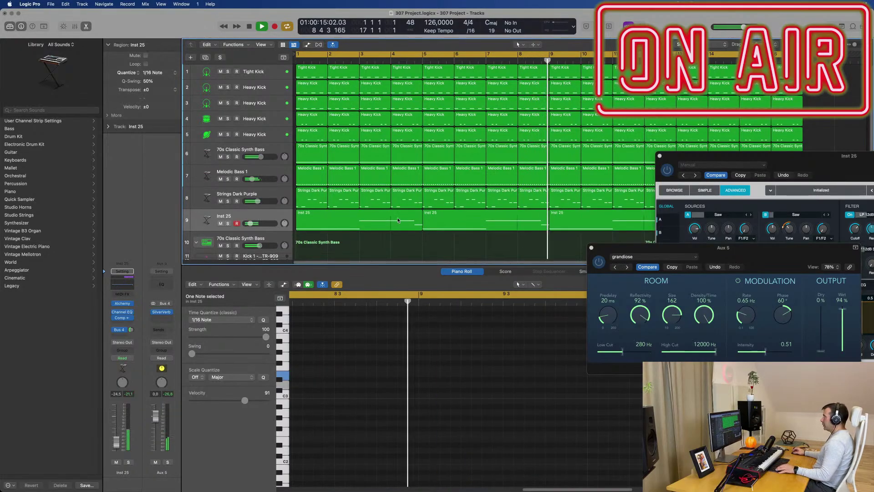
Step: Close the Alchemy and SilverVerb windows and play the project from the beginning
left_click(659, 157)
left_click_drag(592, 252, 417, 262)
left_click(418, 258)
key("Return")
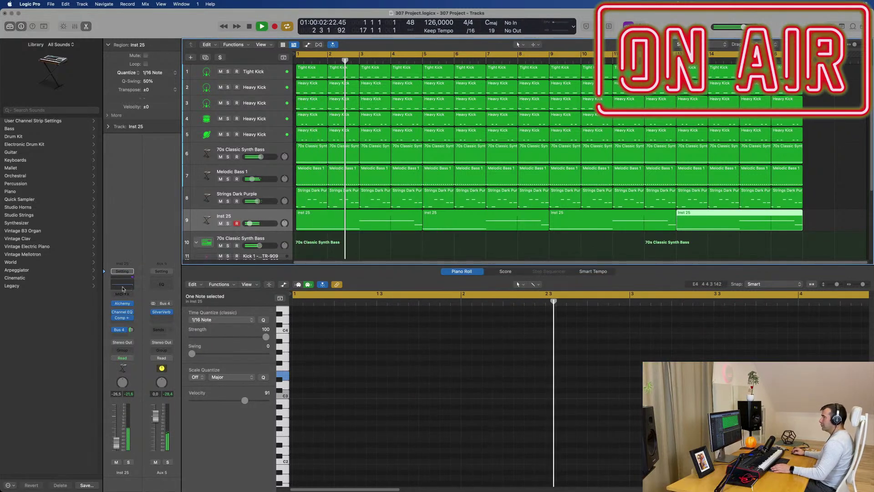
Step: Enable a low cut at 635 Hz in Inst 25's Channel EQ, lower the channel's volume fader, and close the EQ
left_click(122, 312)
left_click(314, 141)
left_click_drag(364, 200, 485, 206)
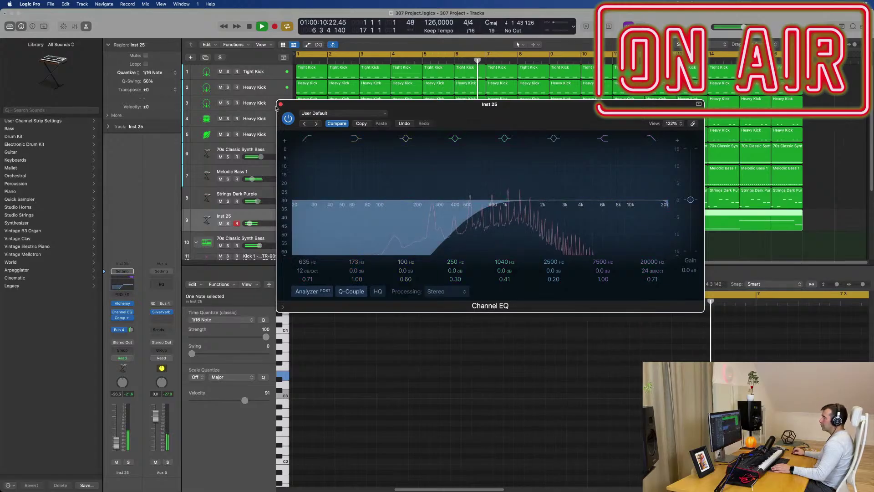
left_click_drag(115, 435, 116, 443)
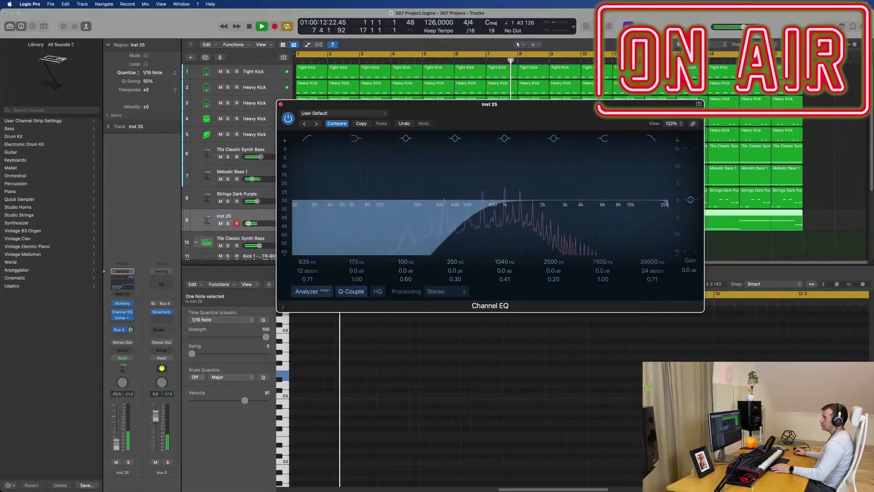
left_click(281, 104)
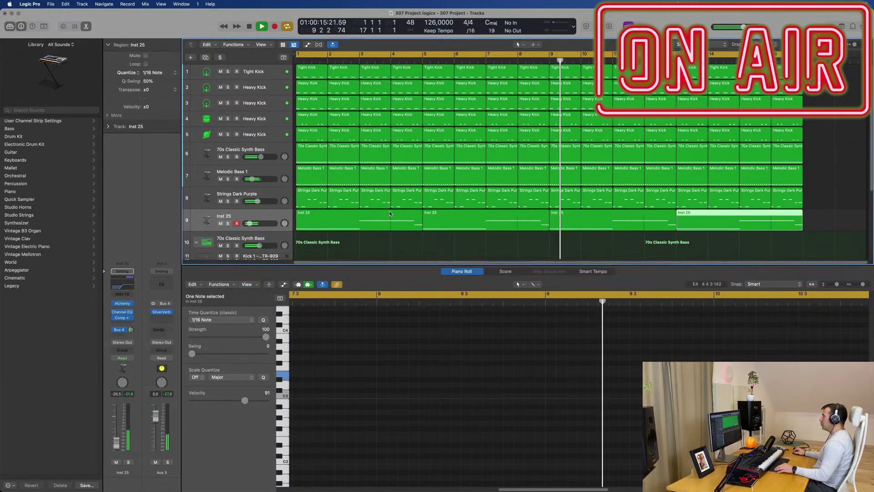
Step: Select the Inst 25 track with all its regions and lower its Channel EQ low cut to about 200 Hz
left_click(264, 225)
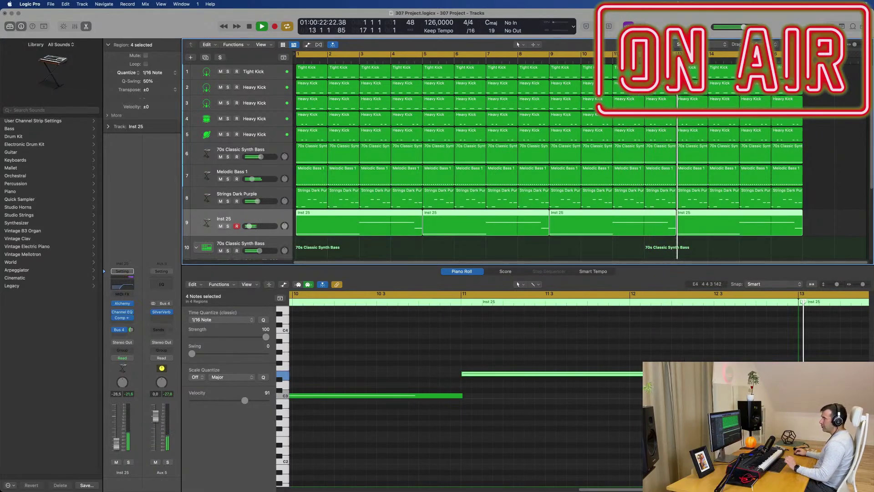
left_click(122, 313)
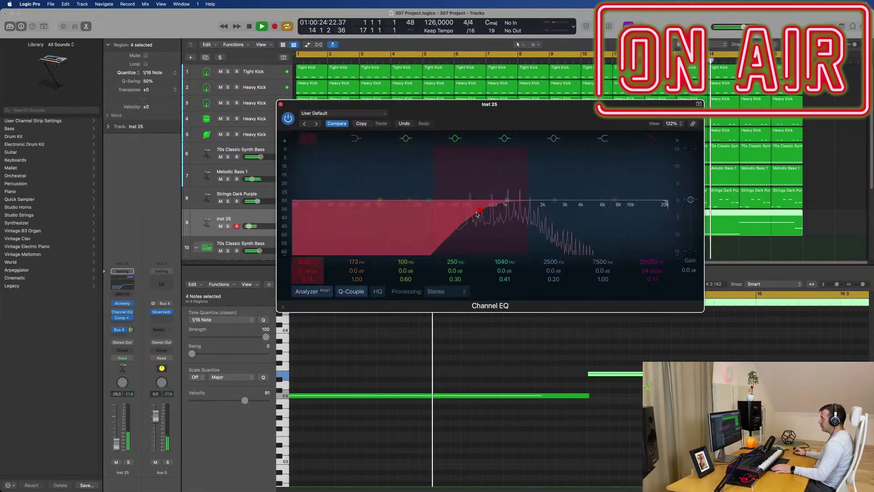
mouse_move(471, 213)
left_mouse_down()
mouse_move(375, 210)
mouse_move(413, 209)
left_mouse_up()
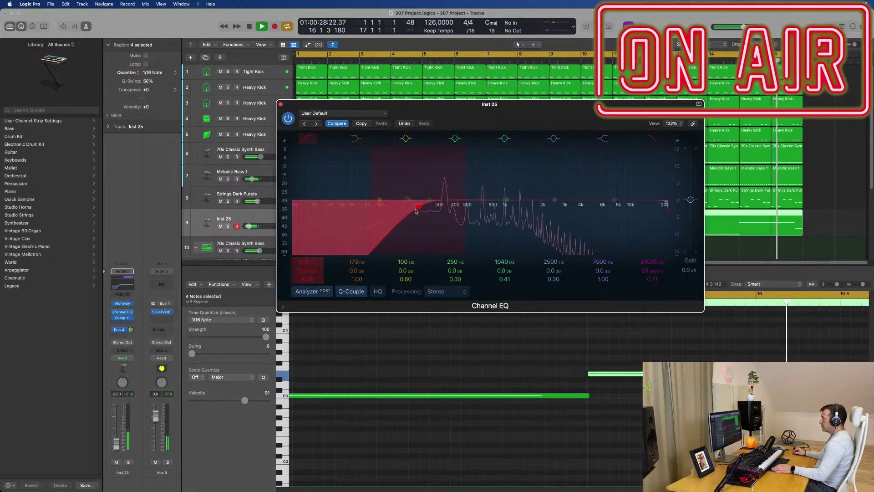
Step: Close the Channel EQ window of the Inst 25 track
left_click(278, 103)
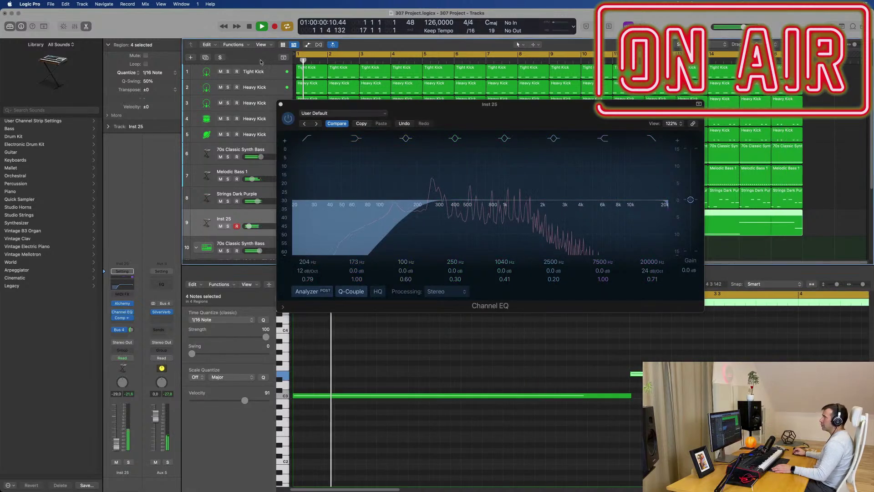
left_click(279, 108)
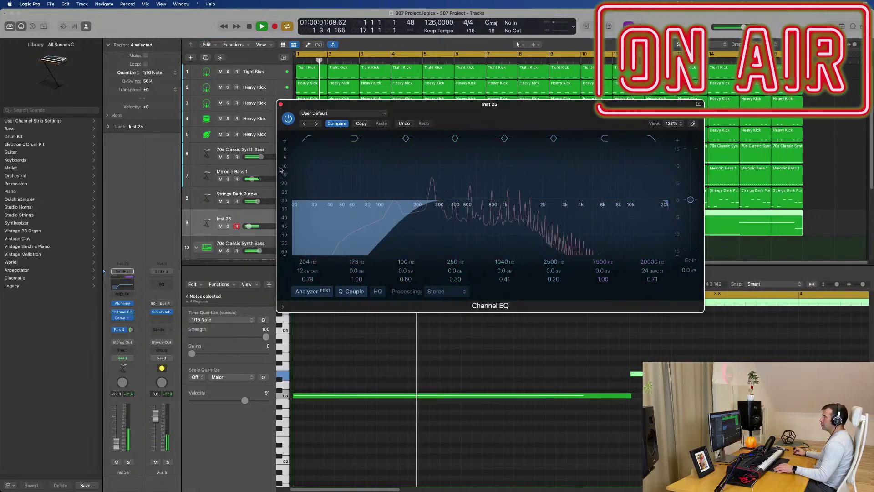
left_click(281, 105)
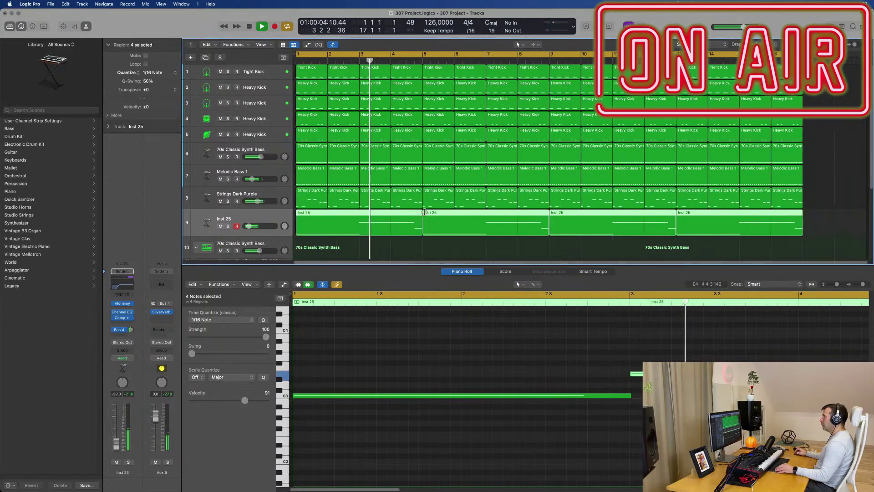
Step: Copy the first Tom Low region up to the closed hi-hat track (track 18) at bar 1
scroll(424, 212, "down", 5)
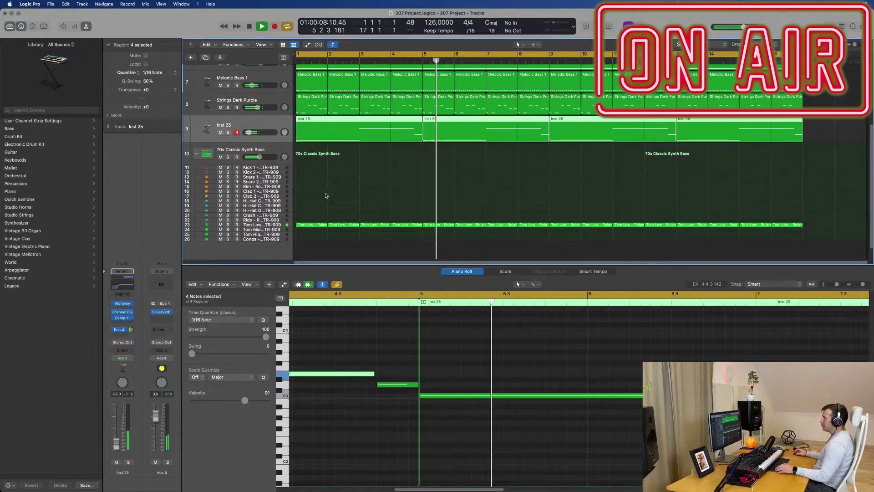
left_click(312, 228)
left_click(312, 224)
left_click_drag(312, 225, 313, 201)
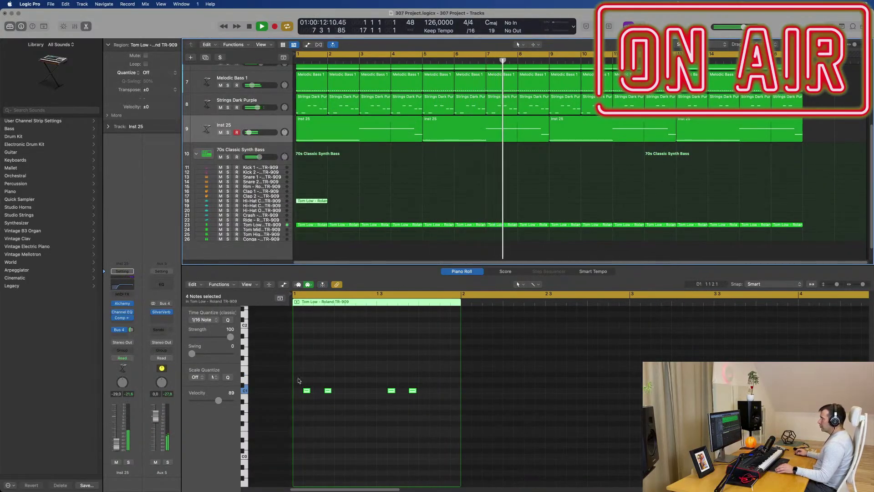
Step: Place the four notes of the copied hi-hat region on the off-beats, transpose them up to C3 and restart playback
key("alt+Right")
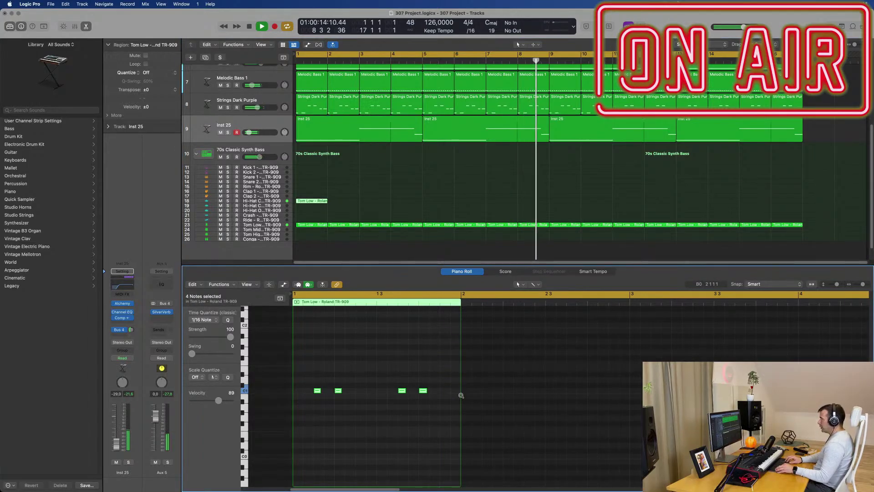
left_click_drag(366, 366, 336, 409)
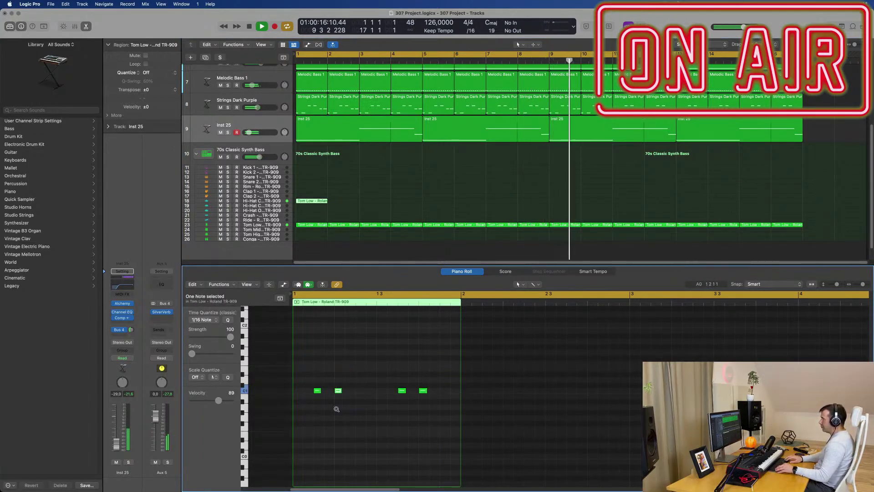
left_click(424, 390)
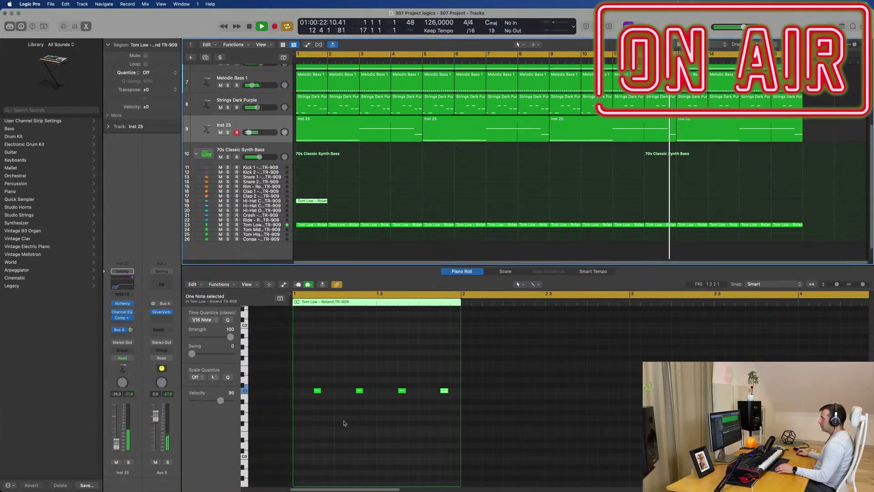
left_click_drag(313, 382, 467, 419)
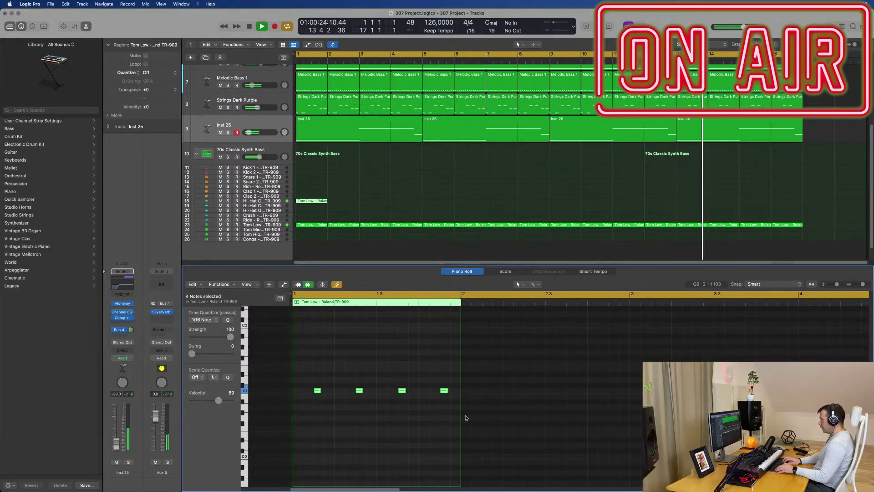
scroll(455, 421, "up", 5)
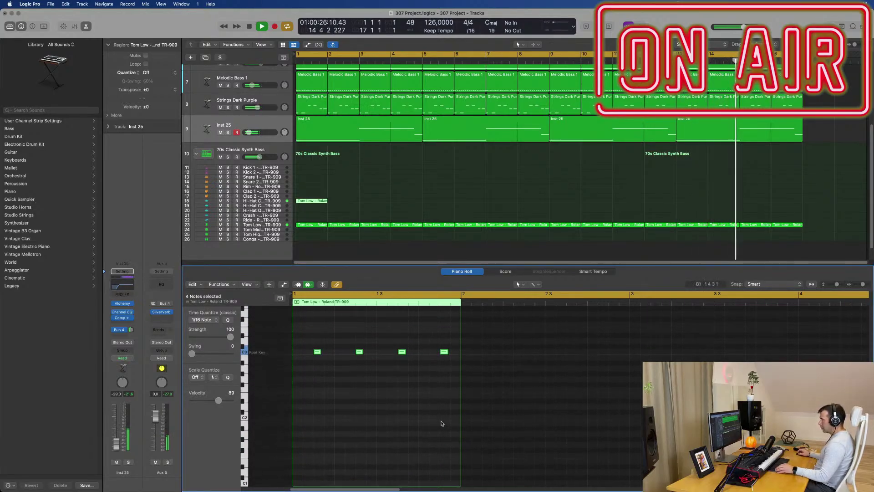
key("space")
key("space")
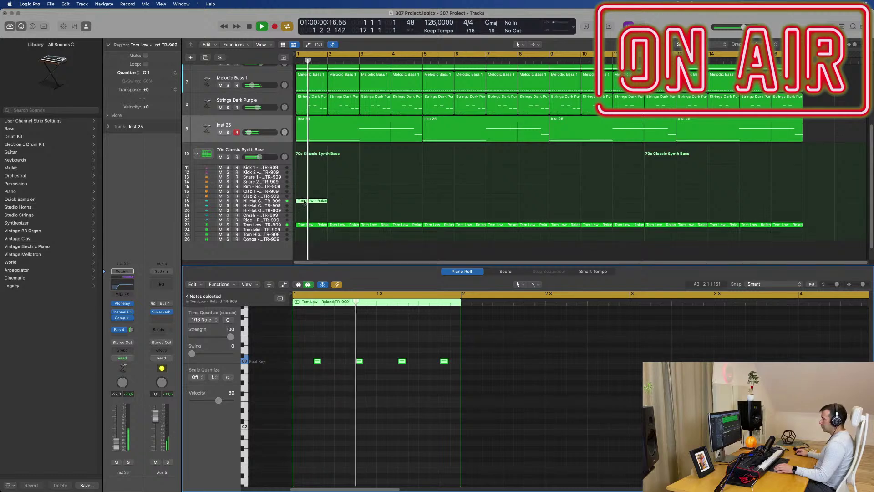
Step: Repeat the one-bar region on the closed hi-hat track until it fills bars 1 to 16
left_click(320, 201)
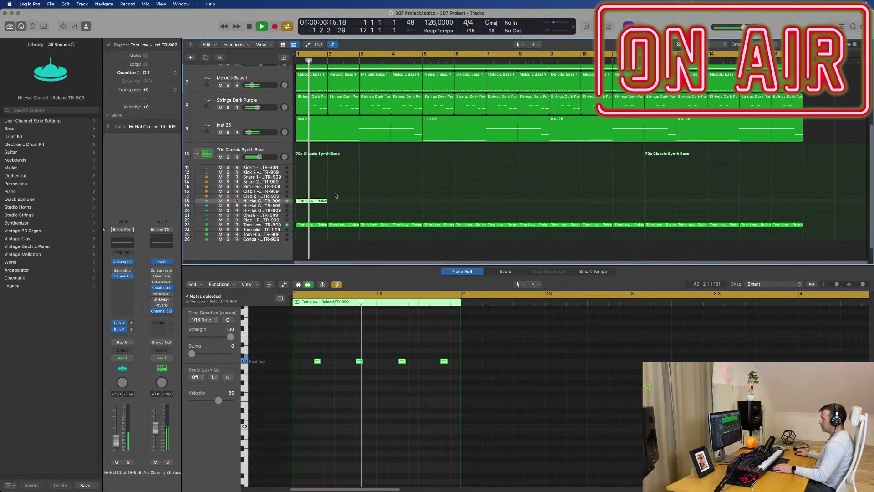
left_click_drag(352, 197, 302, 210)
key("super+r")
key("super+r")
key("super+r")
key("super+r")
key("super+r")
key("super+r")
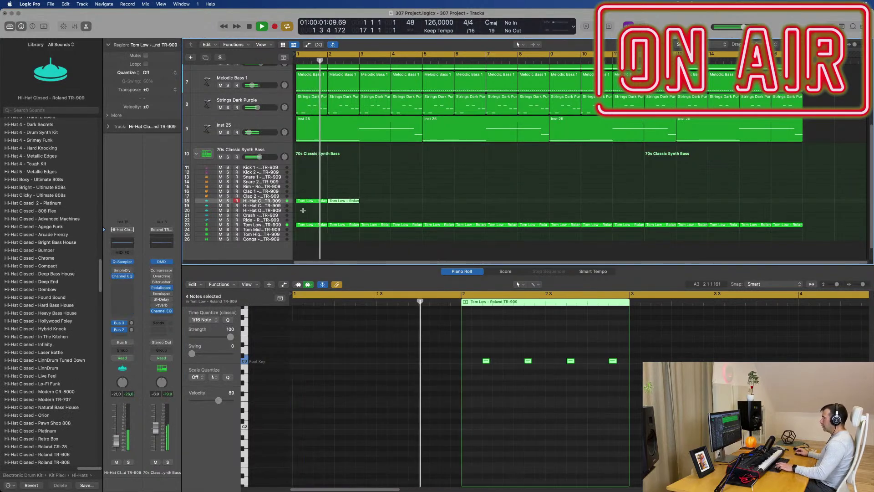
key("super+r")
key("super+r")
key("super+r")
key("super+r")
key("super+r")
key("super+r")
key("super+r")
key("super+r")
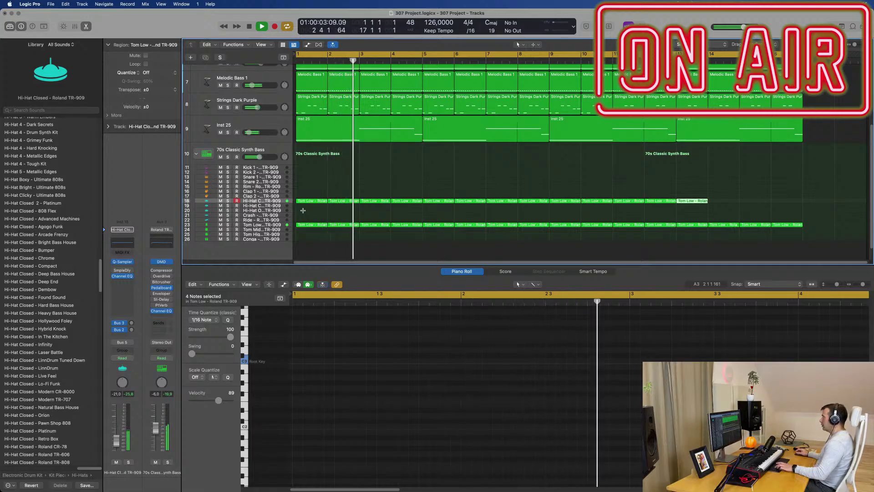
key("super+r")
key("Return")
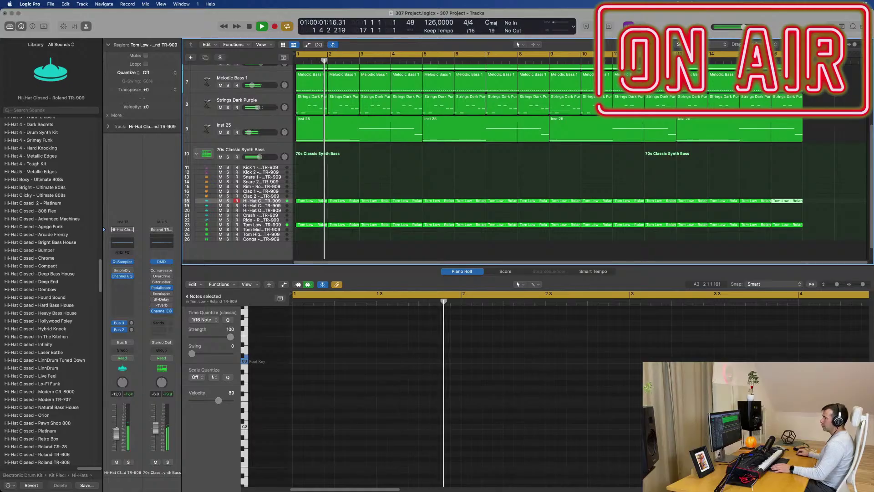
Step: Move all sixteen off-beat regions from the closed hi-hat track down to the open hi-hat track (track 20)
key("space")
key("space")
left_click_drag(316, 189, 822, 222)
key("Return")
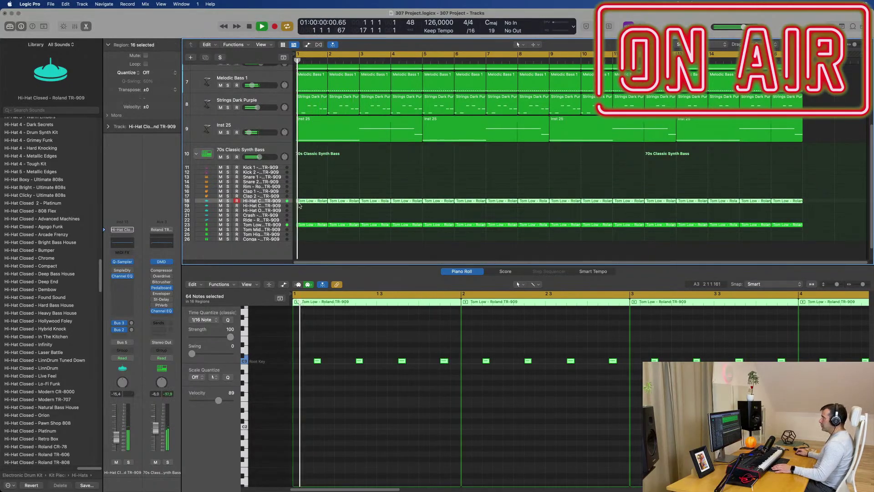
left_click_drag(295, 204, 300, 211)
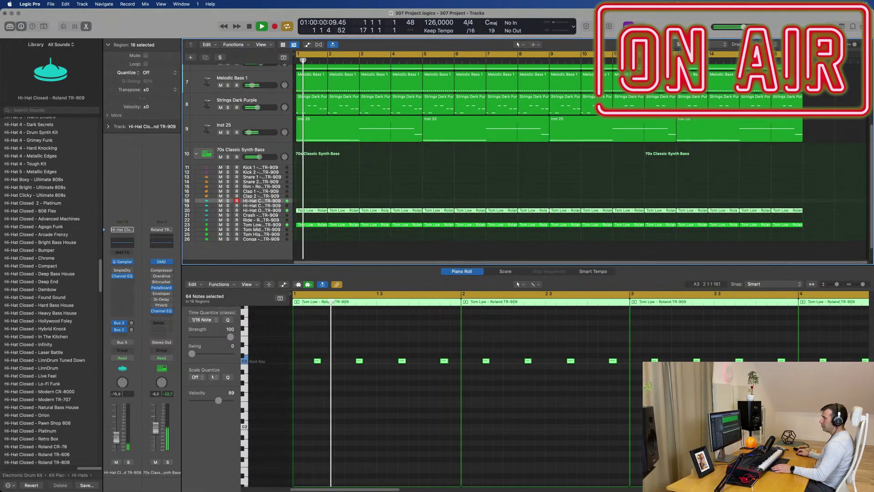
Step: Copy the first open hi-hat region to the closed hi-hat track and give it C3 notes on every sixteenth except the off-beats
left_click(311, 211)
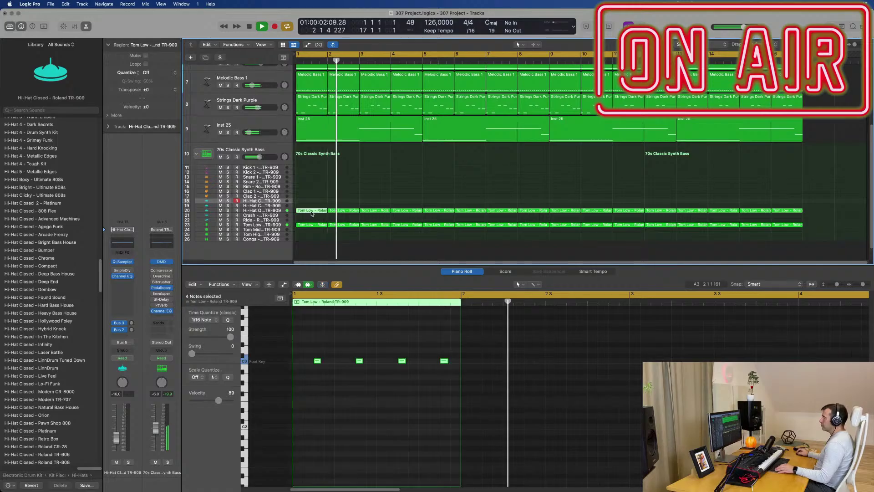
left_click_drag(311, 213, 312, 203)
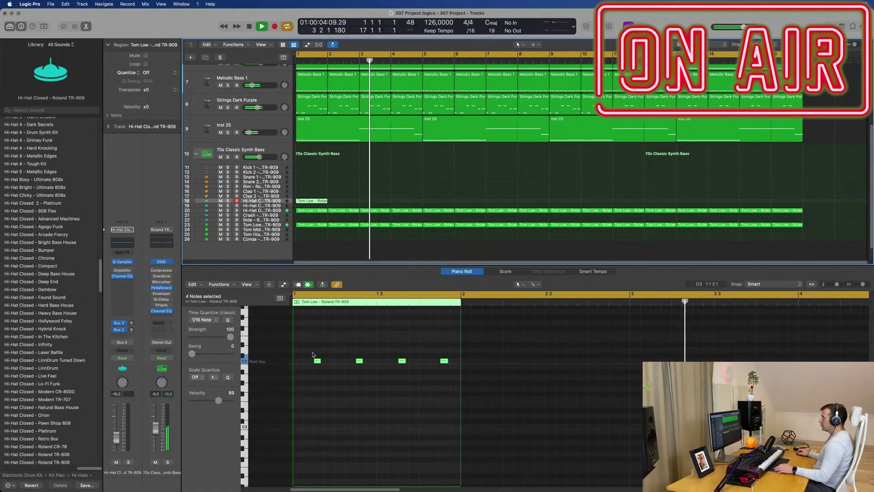
mouse_move(318, 362)
left_mouse_down()
mouse_move(297, 364)
mouse_move(327, 363)
left_mouse_up()
Step: Repeat the new closed hi-hat pattern from bar 1 through bar 16 on track 18
left_click_drag(356, 187, 321, 204)
key("super+r")
key("super+r")
key("super+r")
key("super+r")
key("super+r")
key("super+r")
key("super+r")
key("super+r")
key("super+r")
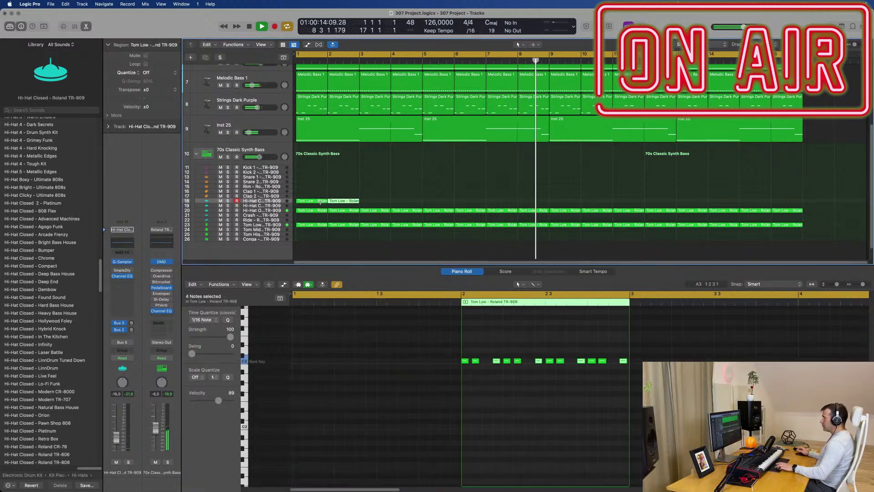
key("super+r")
key("super+r")
key("super+r")
key("super+r")
key("super+r")
key("super+r")
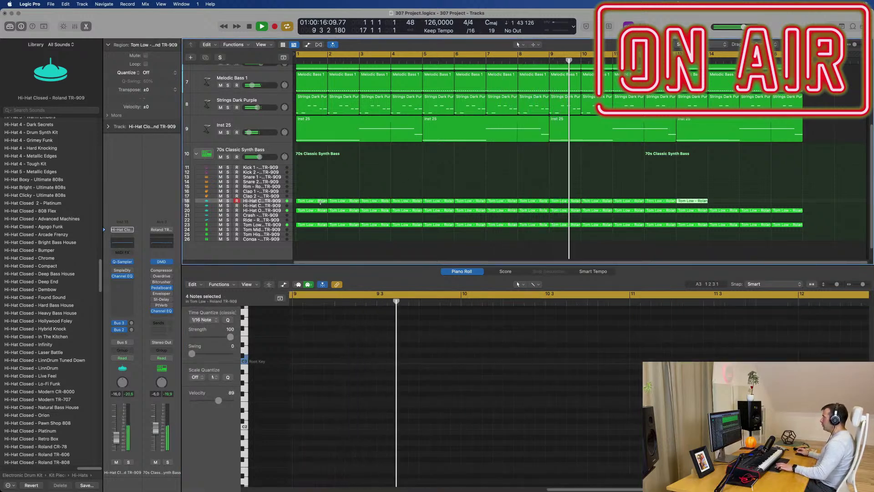
Step: Lower the closed hi-hat channel volume to -20.0 dB and raise its Bus 2 delay send
left_click(255, 201)
left_click_drag(116, 438, 117, 442)
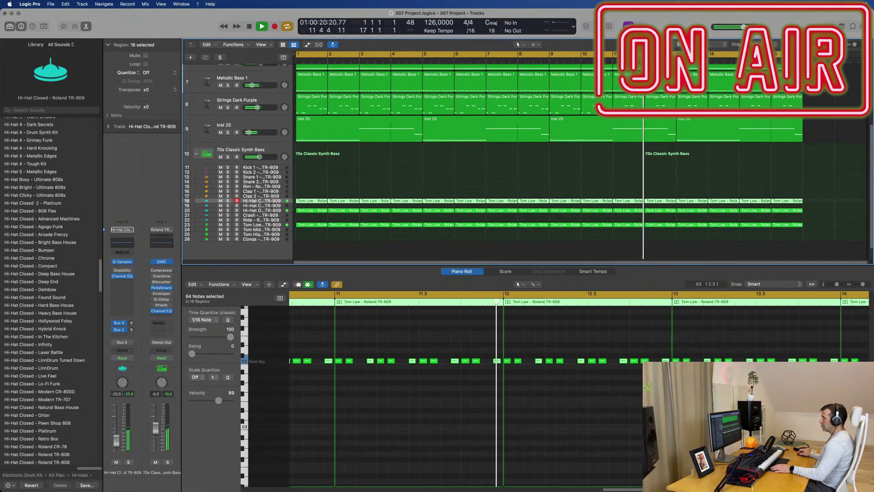
left_click(132, 329)
left_click_drag(132, 329, 132, 323)
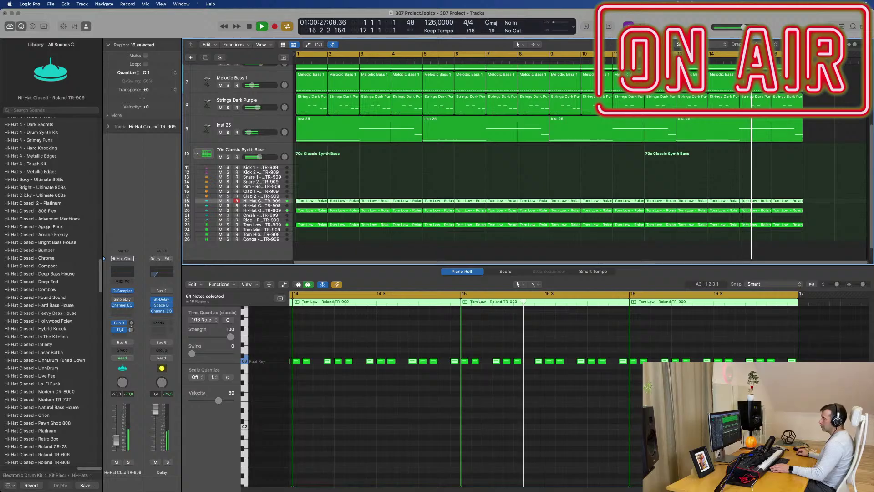
double_click(131, 331)
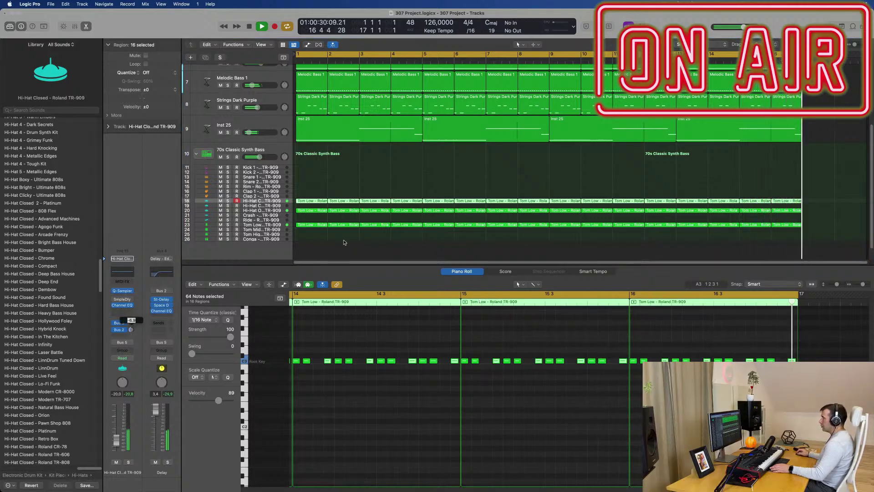
Step: Deselect the hi-hat regions, then select and mute the Strings Dark Purple track
left_click(336, 242)
scroll(386, 191, "up", 1)
scroll(393, 180, "down", 1)
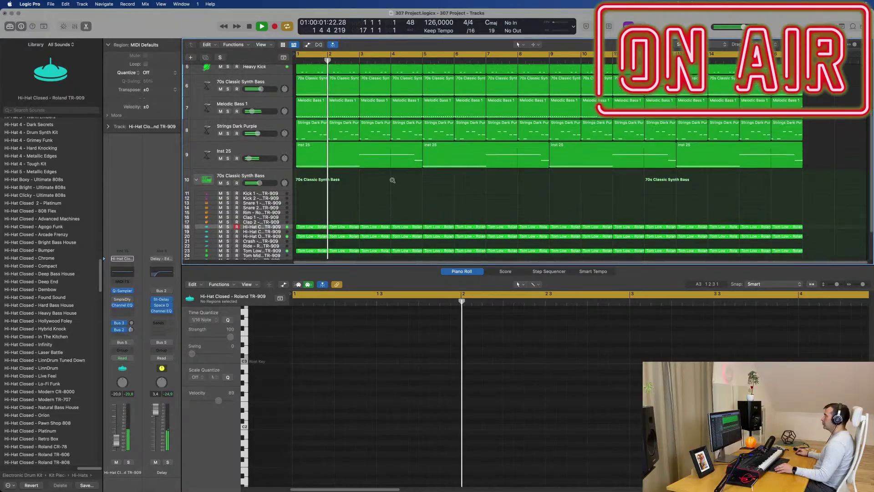
scroll(395, 183, "up", 3)
scroll(396, 199, "down", 4)
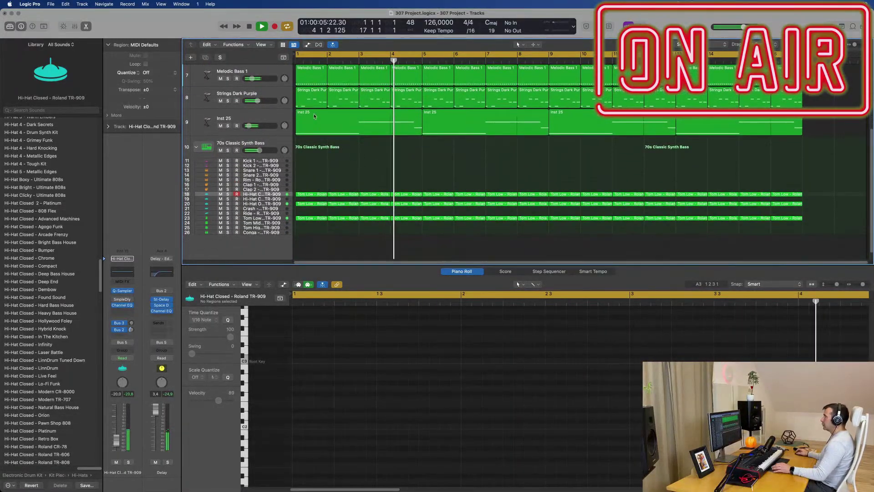
left_click(268, 93)
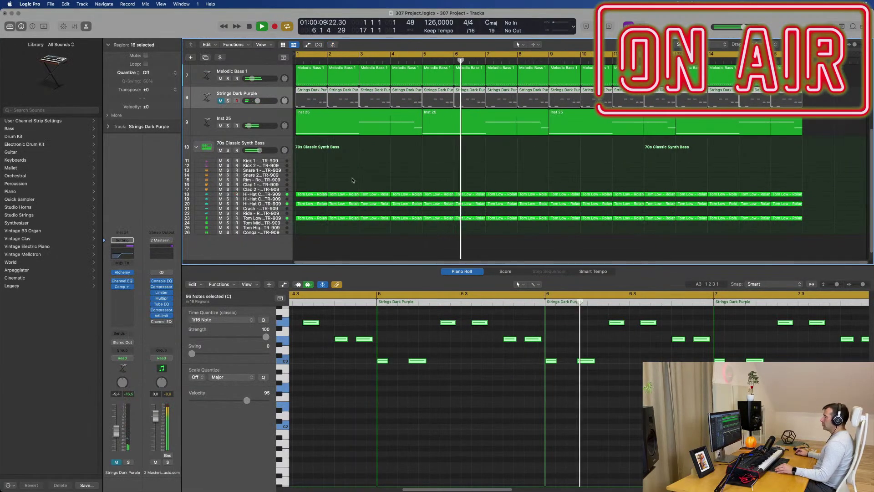
scroll(355, 180, "up", 5)
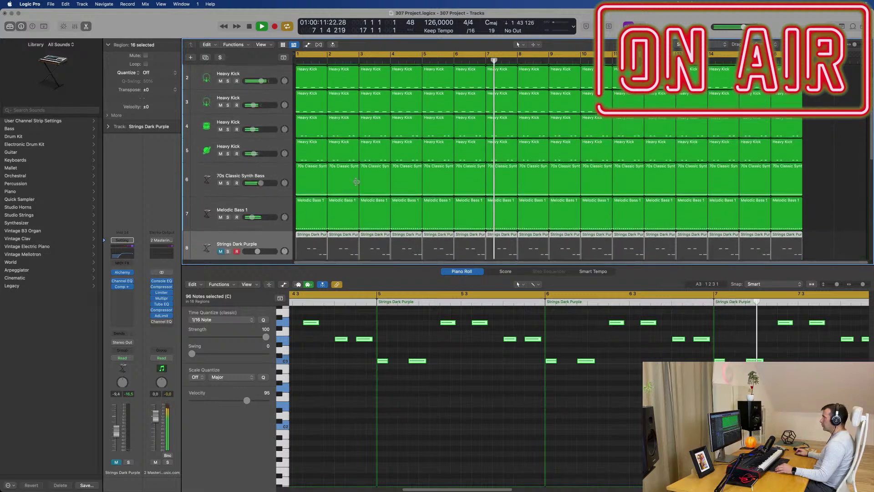
scroll(359, 181, "down", 10)
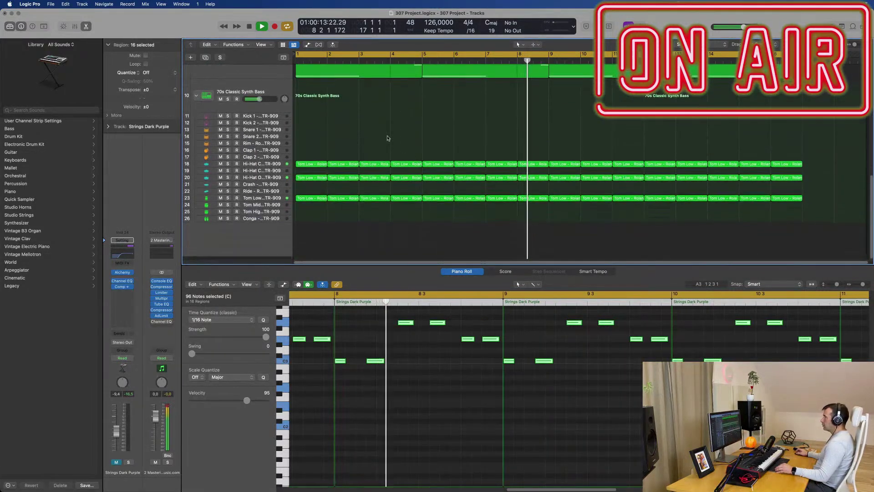
scroll(386, 140, "up", 5)
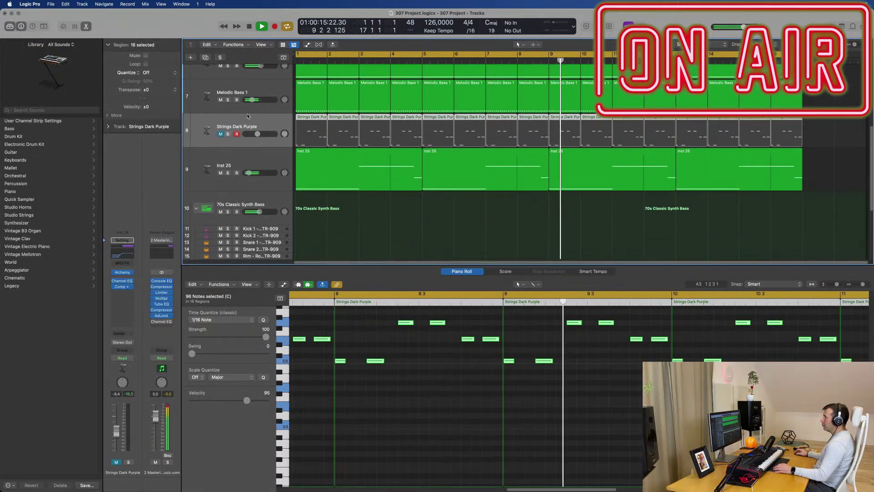
Step: Mute the 70s Classic Synth Bass track (track 6) and keep Melodic Bass 1 unmuted
scroll(219, 107, "up", 2)
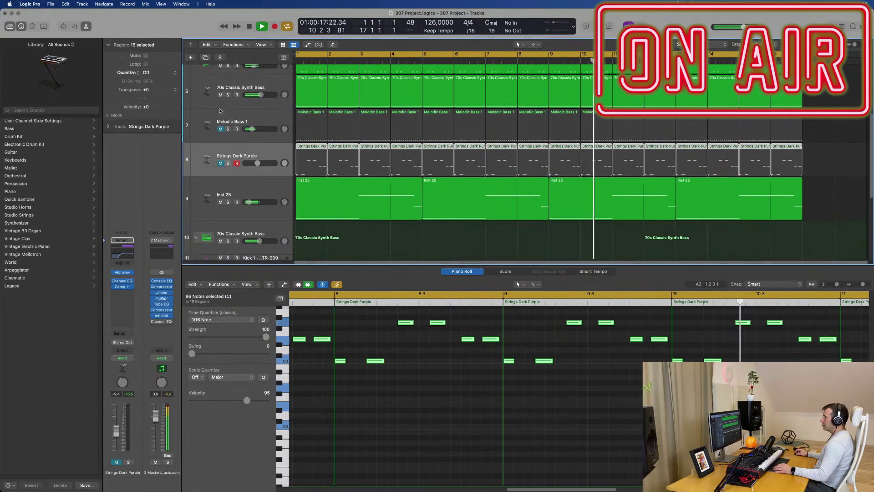
scroll(219, 118, "up", 1)
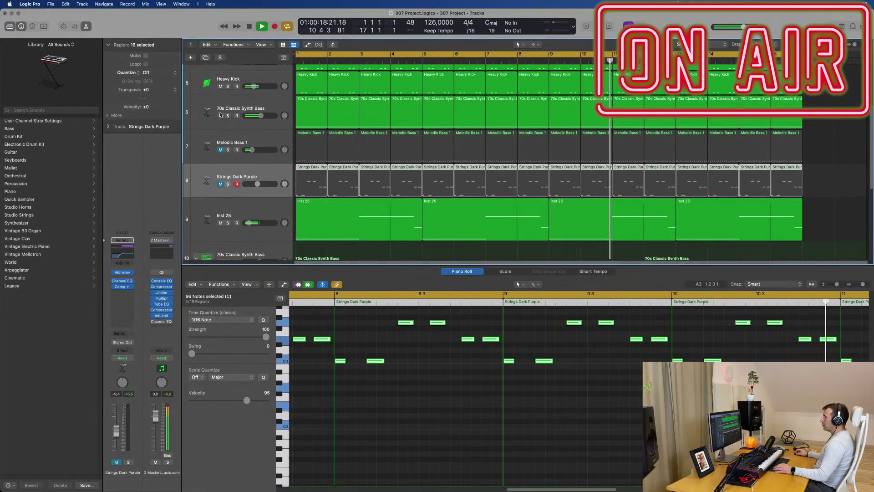
left_click(221, 86)
left_click(221, 150)
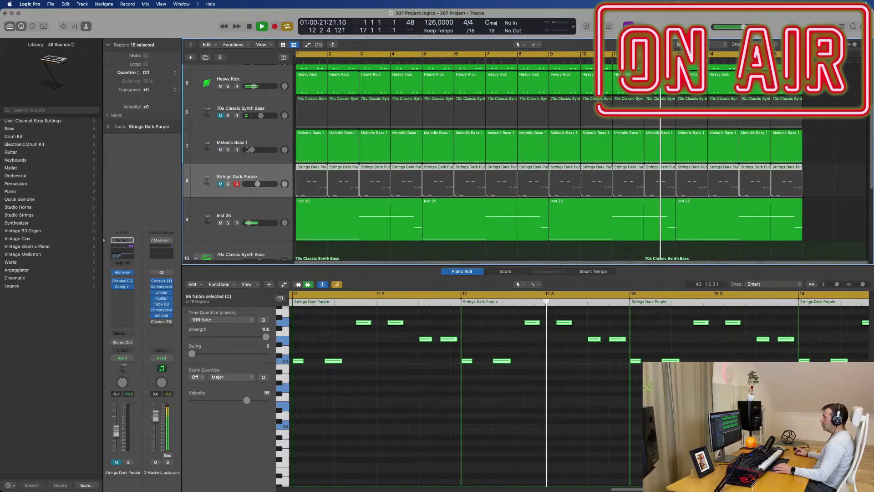
Step: Select the Melodic Bass 1 track and open its Alchemy instrument
left_click(271, 144)
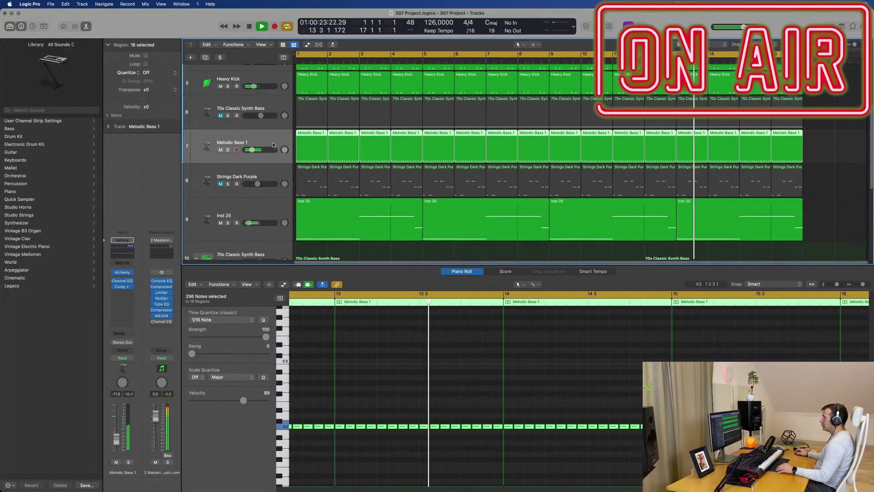
left_click(123, 272)
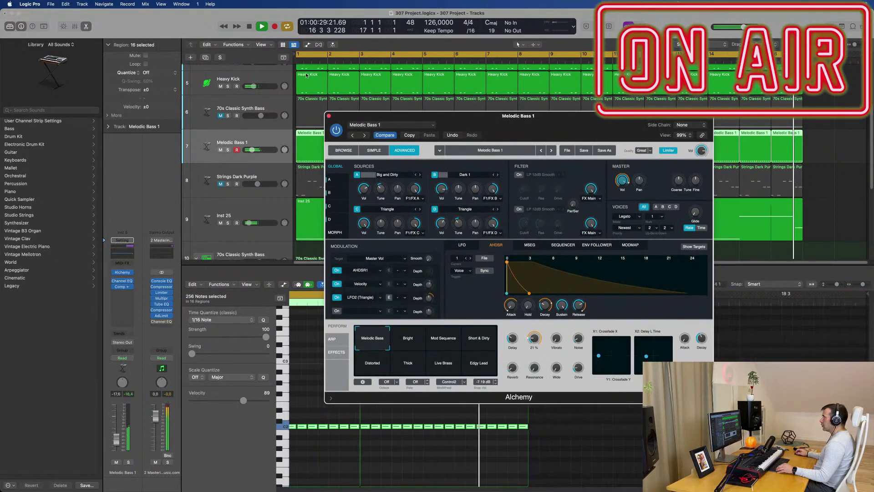
Step: Close the Melodic Bass 1 instrument and copy the first Tom Low region from the closed hi-hat track onto the Snare 1 track
left_click(329, 115)
key("p")
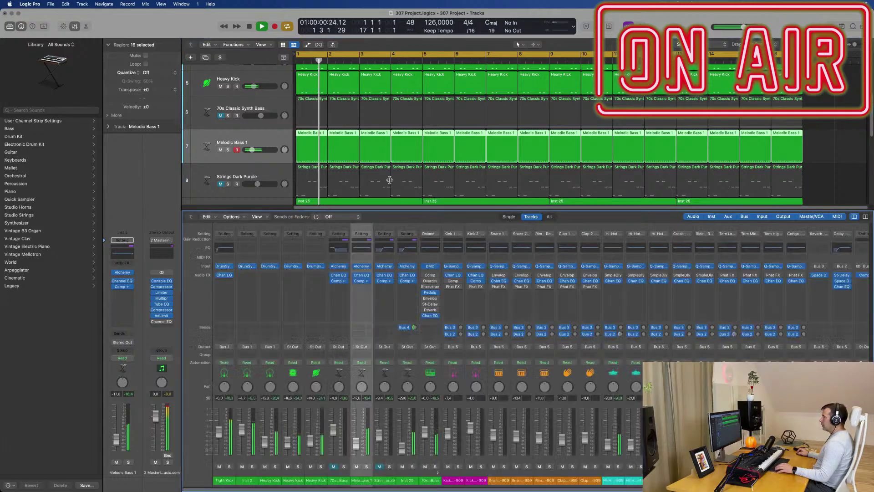
key("space")
key("space")
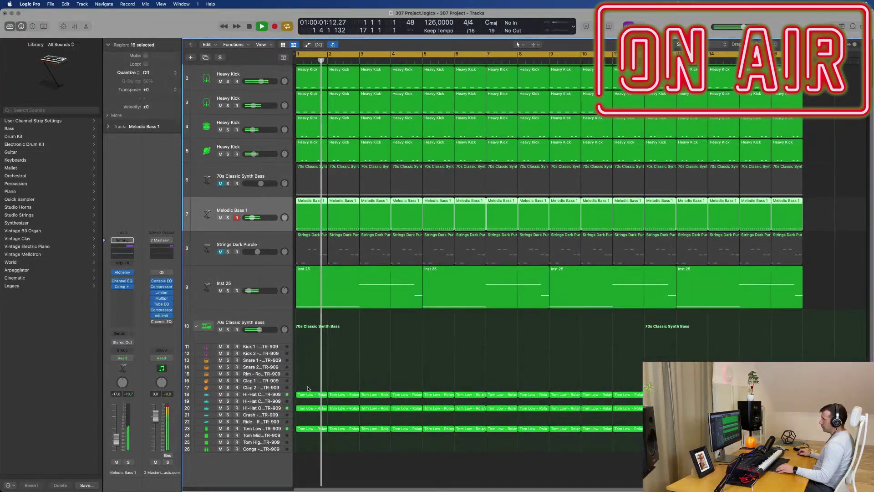
left_click_drag(310, 394, 313, 364)
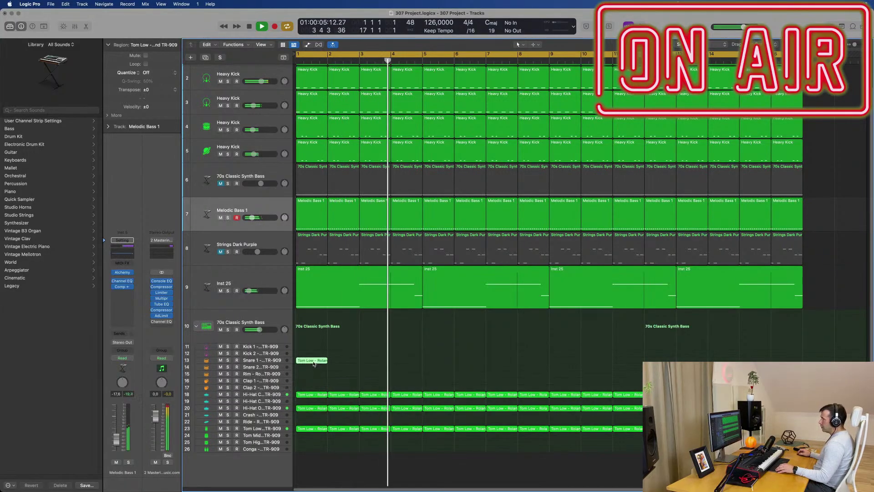
Step: Reduce the Snare 1 region to two C1 notes, on the offbeats of beats 1 and 3, and repeat it through bar 16
double_click(313, 361)
left_click(306, 391)
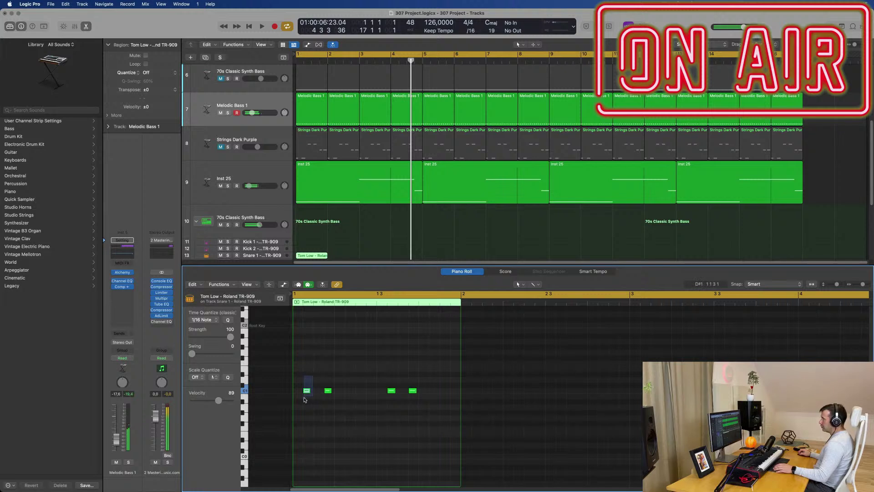
left_click_drag(308, 393, 317, 394)
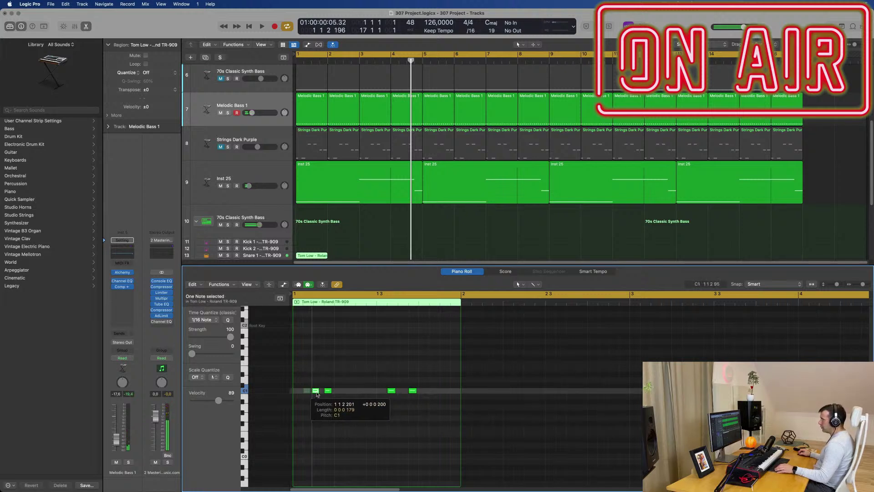
left_click(330, 397)
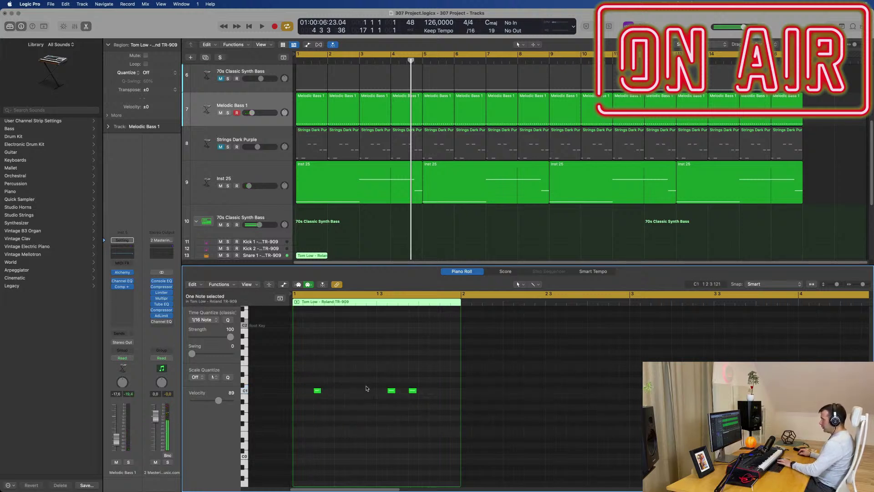
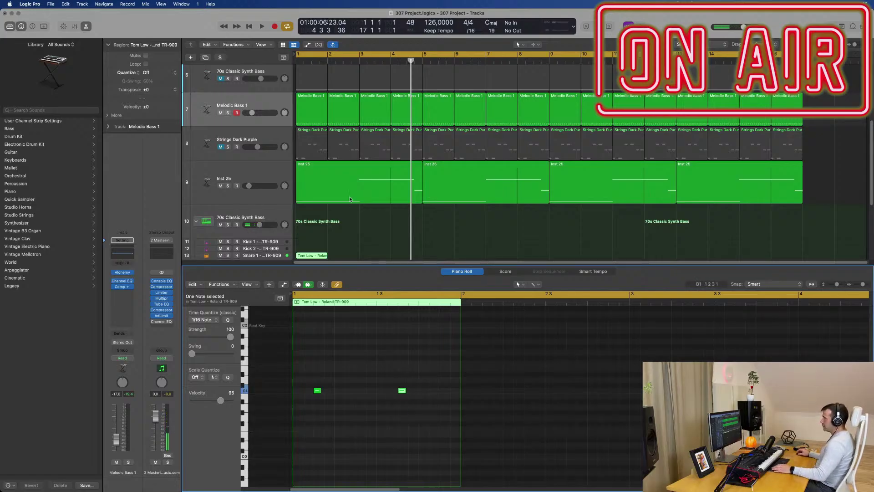
key("x")
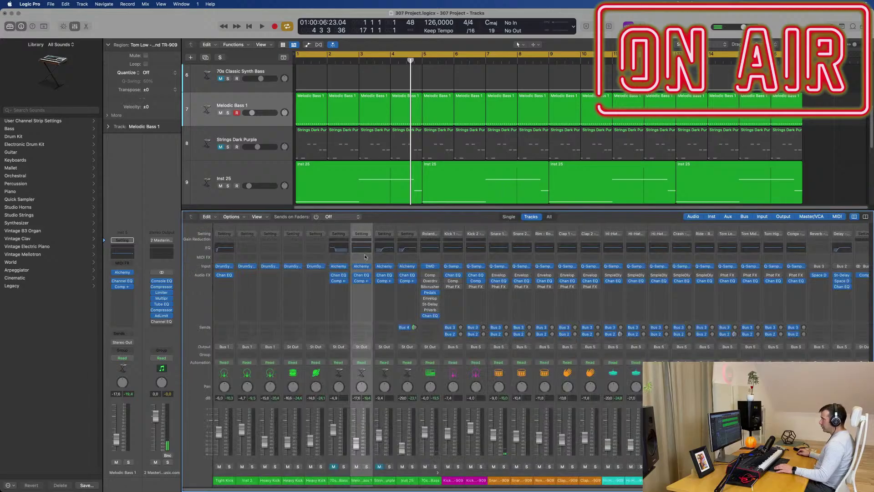
key("x")
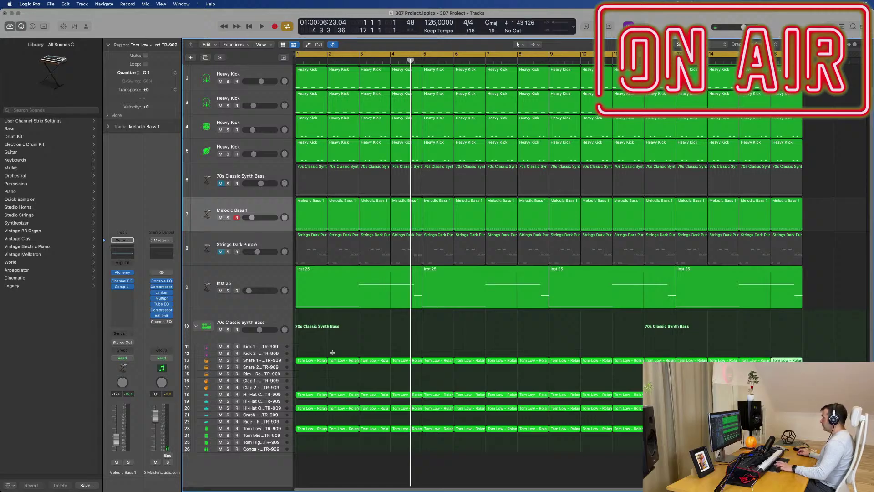
Step: Restart playback and transpose every note in all sixteen Snare 1 regions up one octave to C2
key("space")
left_click_drag(808, 354, 311, 363)
double_click(312, 360)
left_click(369, 366)
key("super+a")
key("alt+shift+Up")
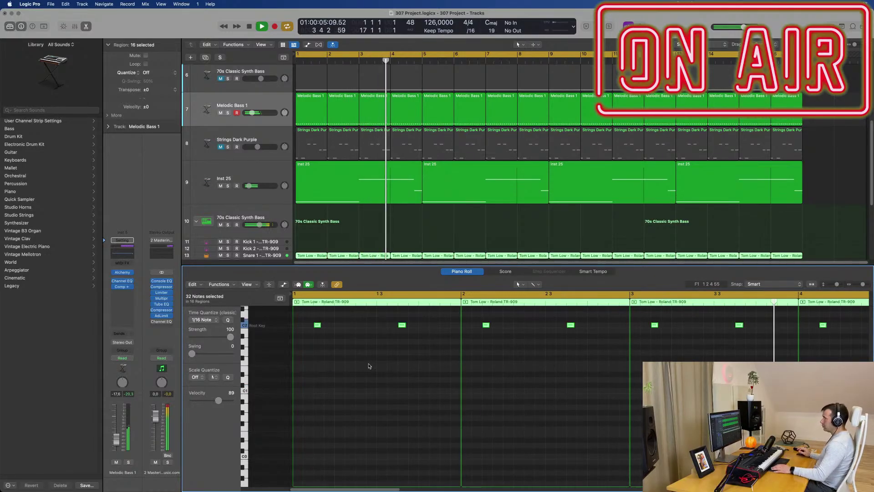
Step: Move all the Snare 1 notes an eighth note later, onto beats 2 and 4, and turn cycle mode off
scroll(333, 399, "up", 3)
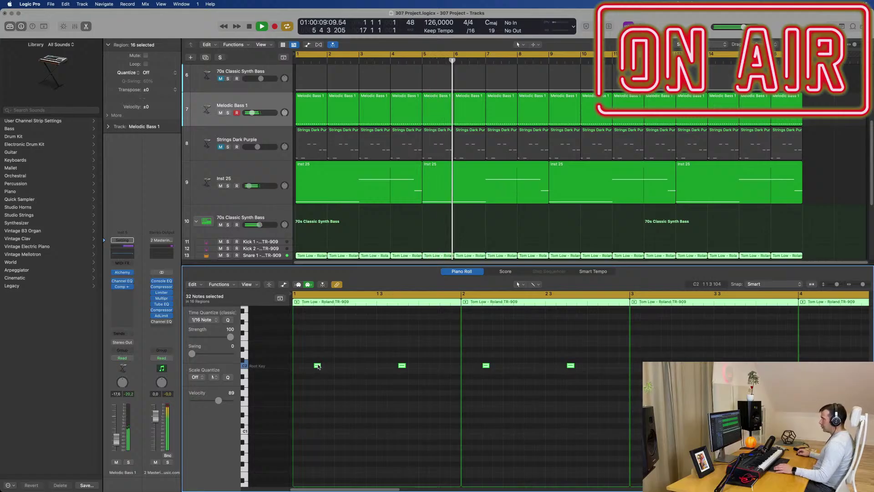
left_click_drag(318, 366, 338, 365)
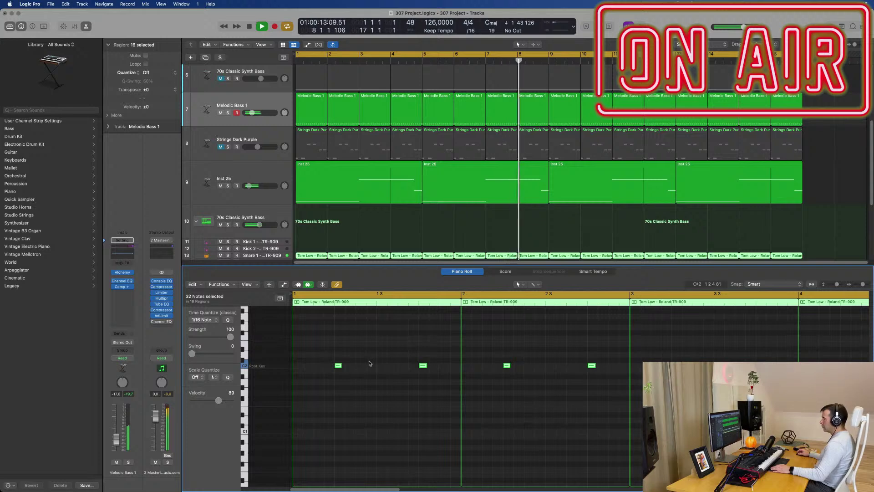
key("c")
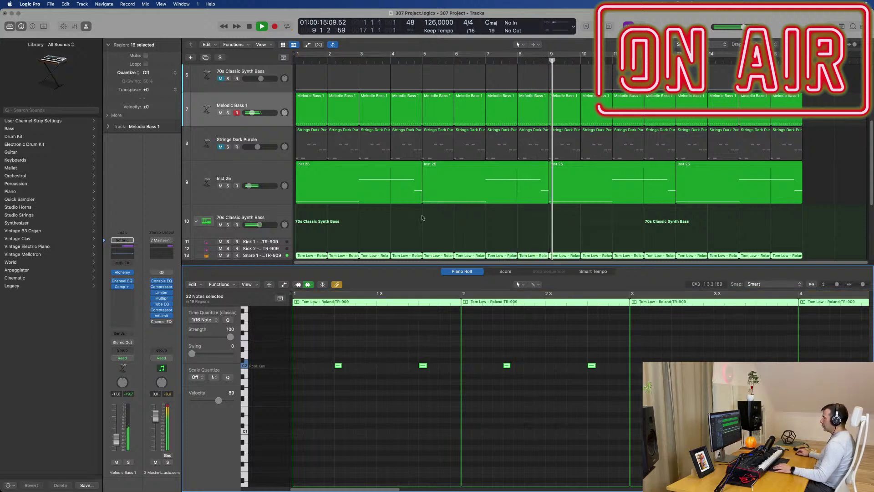
key("x")
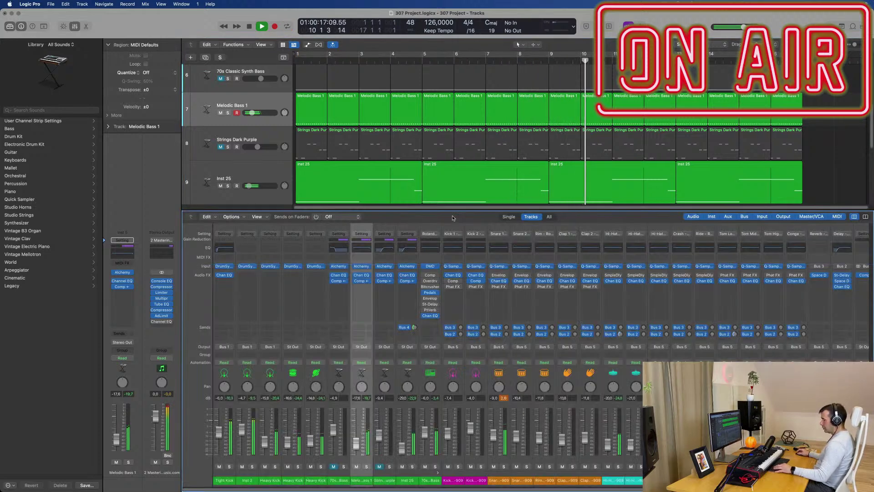
key("x")
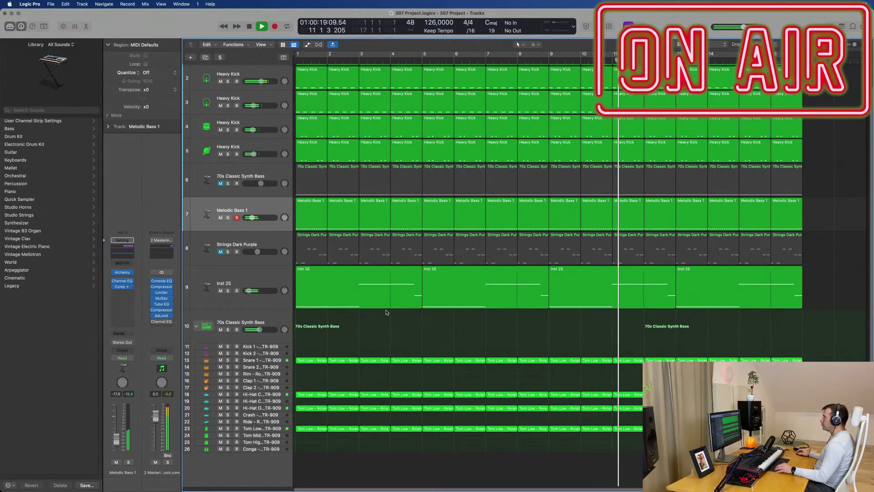
Step: Open the Inst 25 track's Alchemy, turn cycle mode back on and adjust the Filter 1 cutoff during playback
left_click(262, 270)
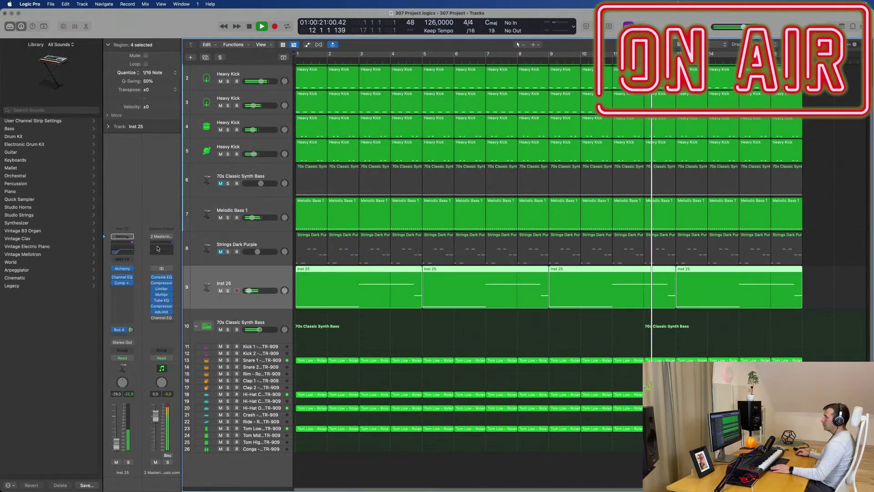
left_click(123, 269)
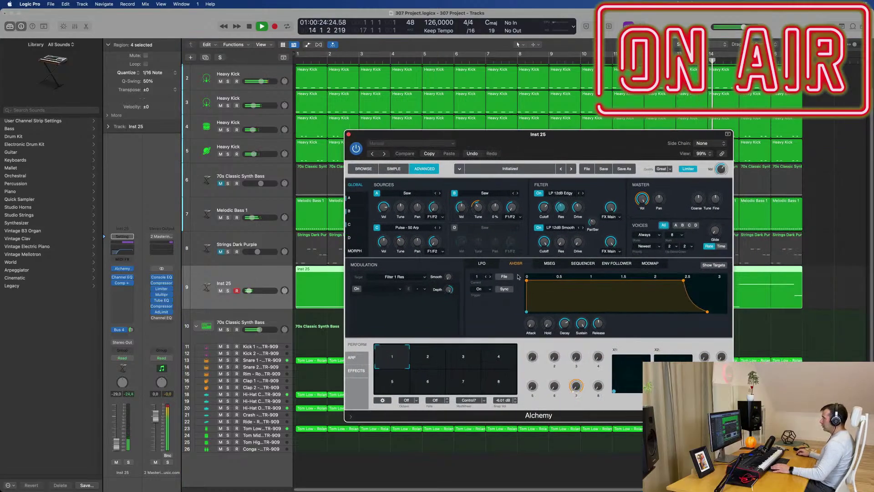
left_click(529, 53)
key("space")
left_click_drag(591, 145, 585, 124)
key("space")
left_click_drag(539, 188, 539, 195)
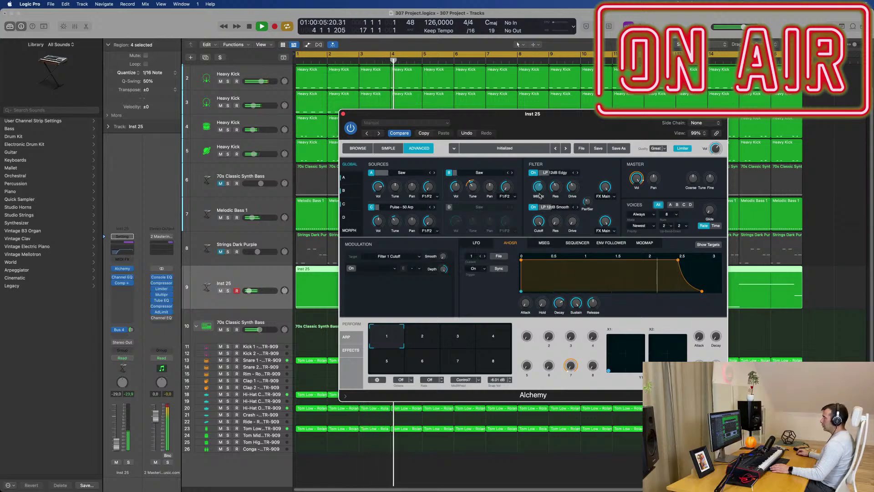
Step: Add a low cut at about 400 Hz in the Channel EQ of Inst 25's Bus 4 return, then close both plug-ins
left_click_drag(134, 329, 131, 329)
left_click(162, 284)
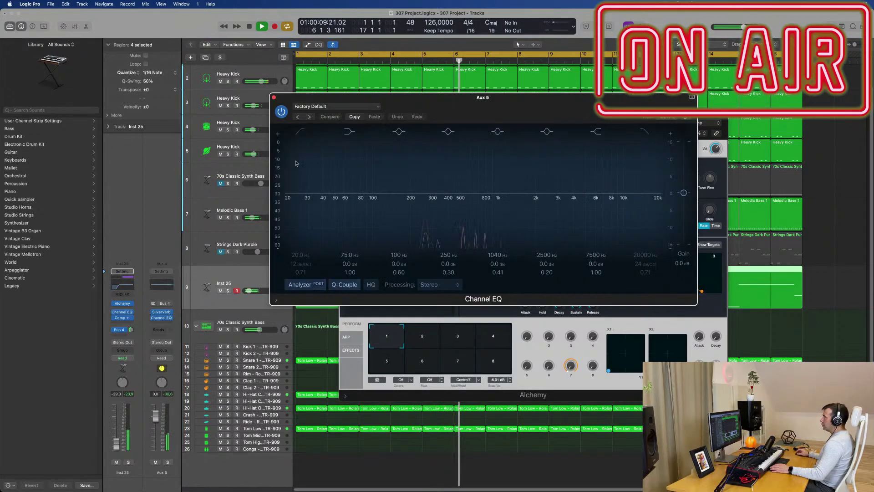
left_click_drag(369, 183, 464, 175)
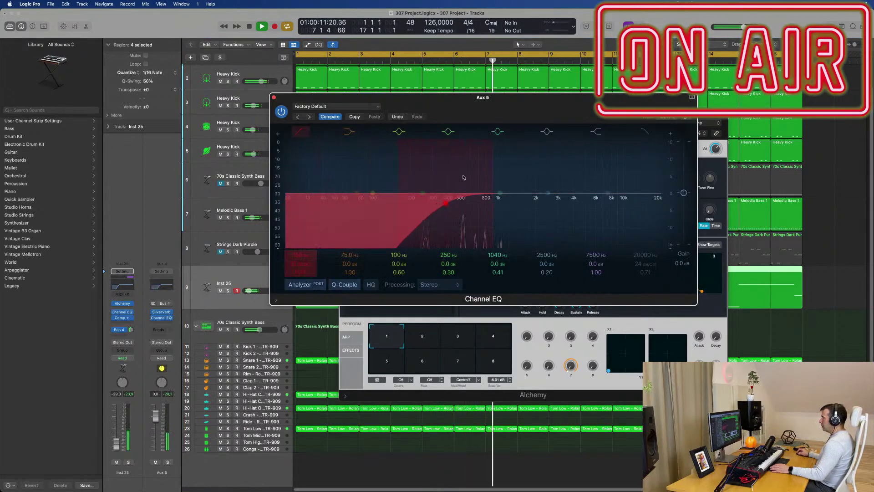
left_click(274, 100)
left_click_drag(435, 124, 359, 118)
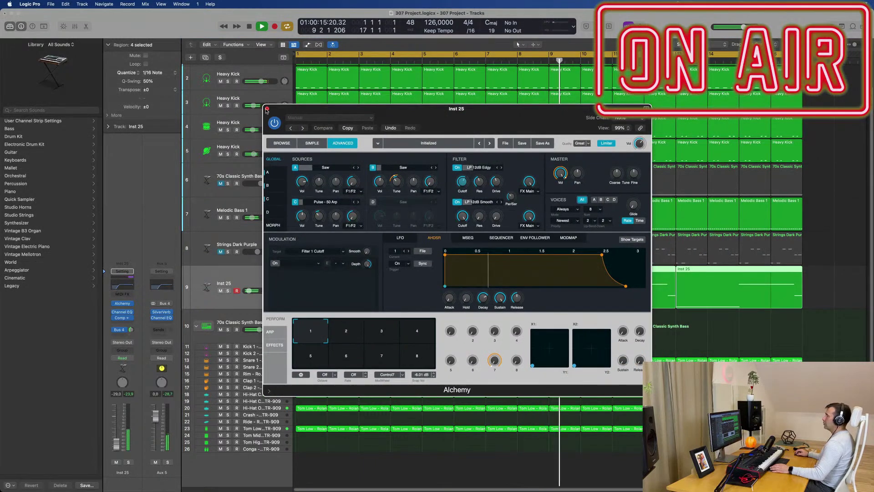
left_click(267, 110)
Step: Open the Inst 25 regions in the Piano Roll and examine the length of the first long C3 note
scroll(295, 202, "up", 2)
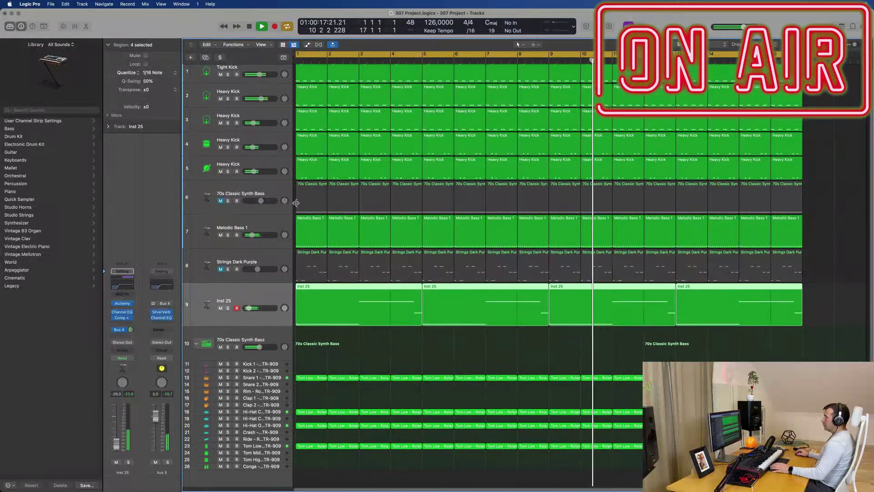
double_click(362, 300)
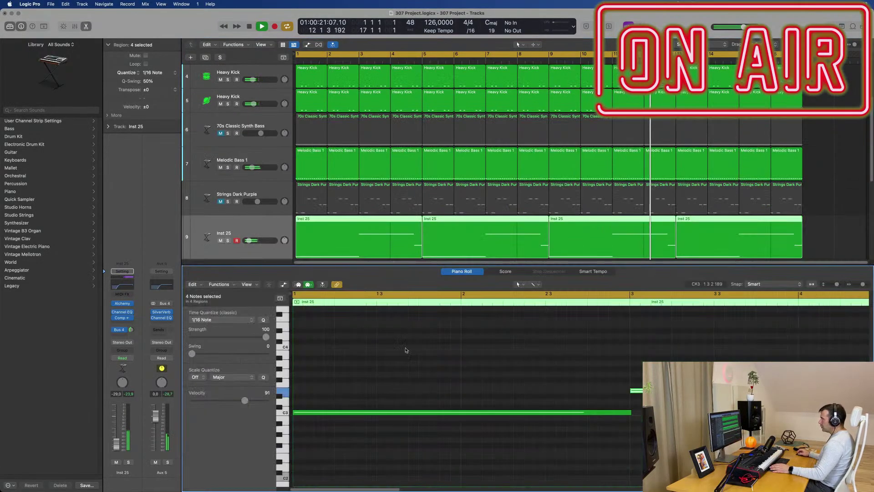
left_click(389, 412)
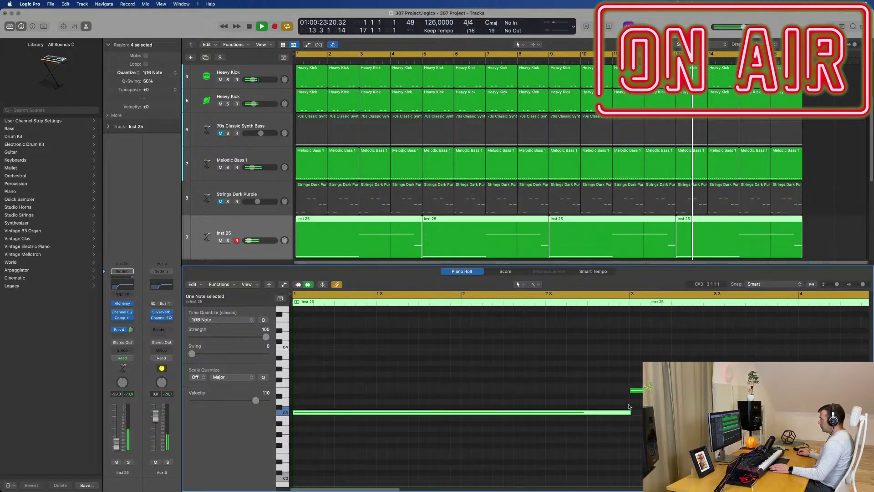
scroll(378, 146, "down", 1)
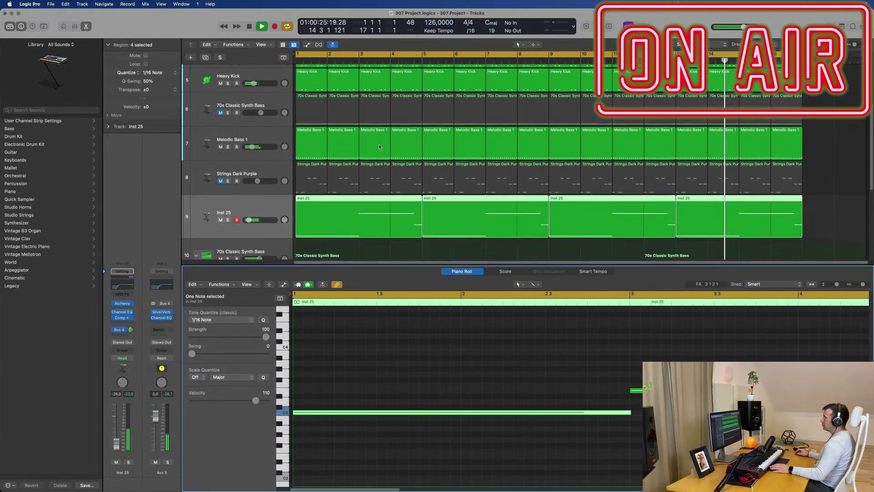
Step: Examine the notes of individual Melodic Bass 1 regions in the Piano Roll, then of all sixteen regions together
left_click(379, 142)
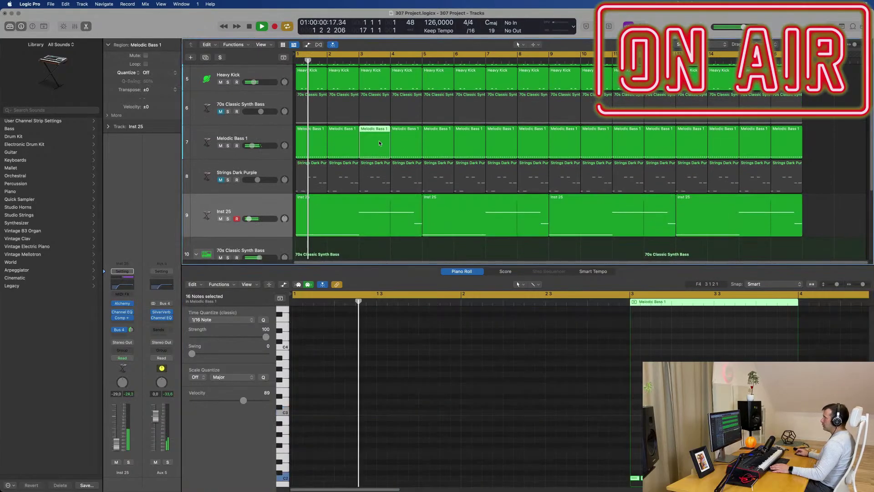
left_click(309, 140)
left_click(340, 142)
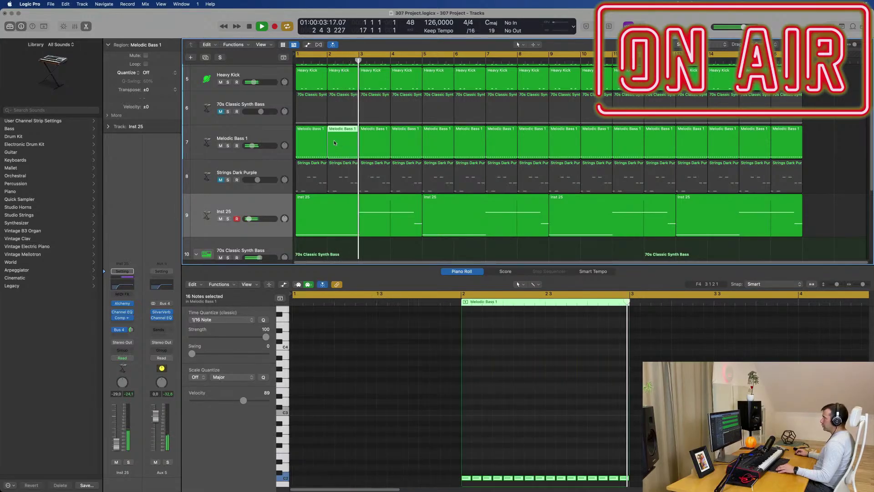
left_click_drag(311, 142, 336, 143)
left_click(420, 143)
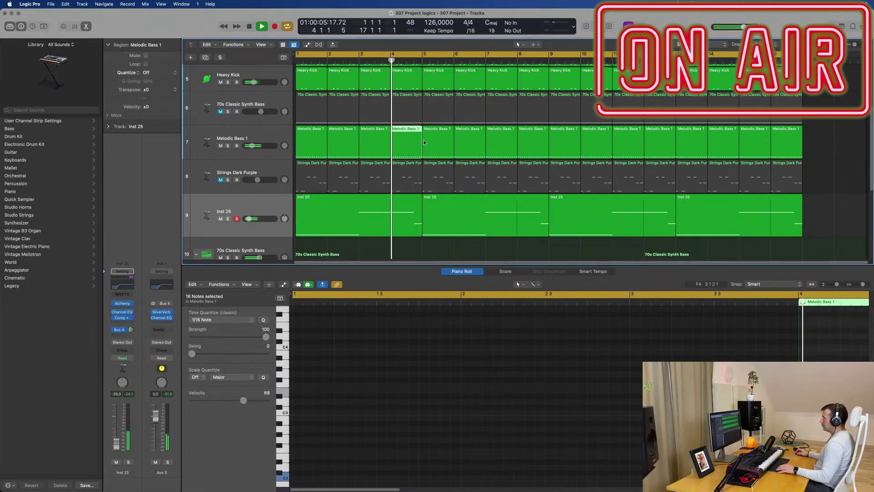
left_click(323, 141)
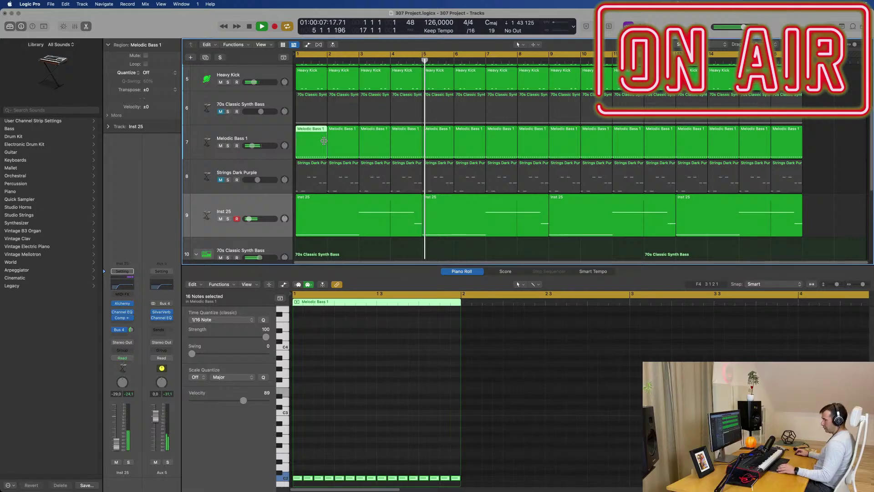
left_click_drag(821, 134, 268, 139)
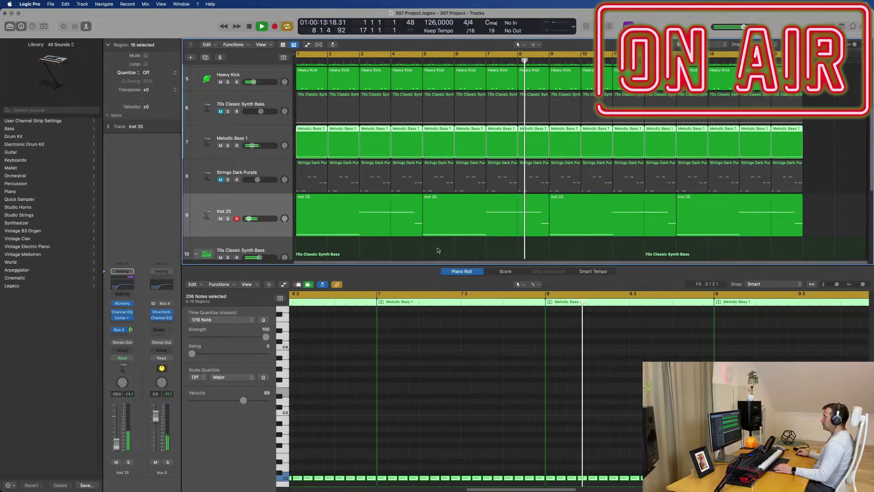
Step: Delete the Melodic Bass 1 region at bar 5 and join the first four regions into one
left_click(434, 131)
key("Delete")
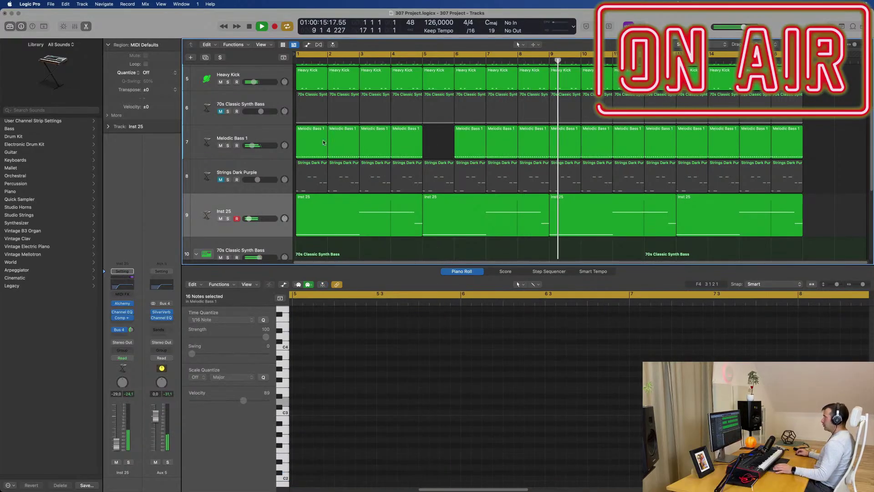
left_click_drag(433, 134, 246, 141)
key("super+j")
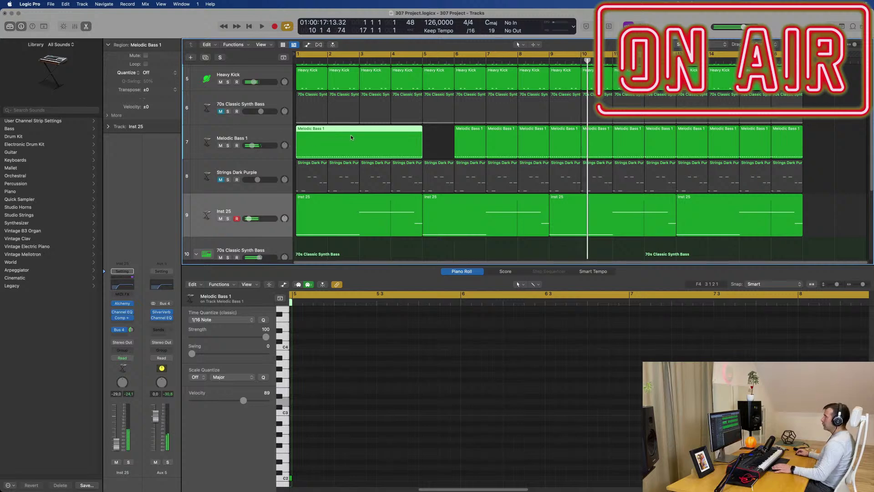
Step: Raise the notes of bars 3 and 4 in the joined Melodic Bass 1 region by four semitones
key("Return")
key("space")
key("p")
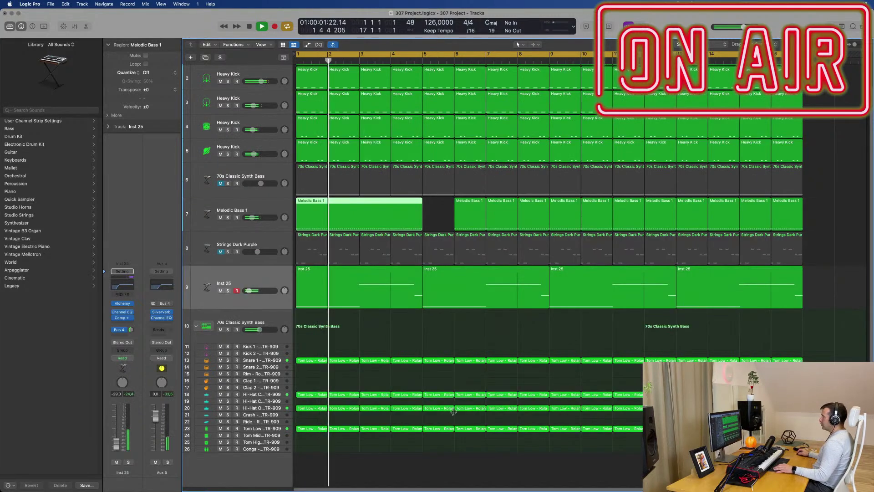
double_click(380, 203)
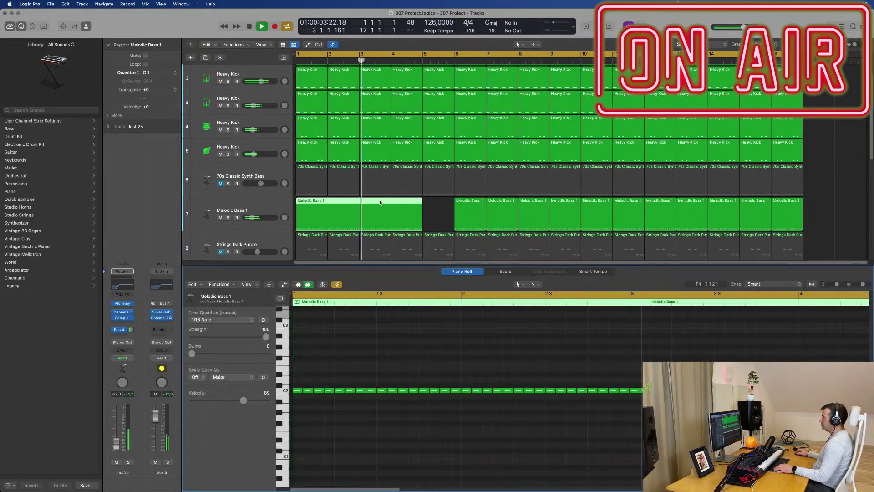
scroll(523, 402, "down", 3)
left_click_drag(529, 377, 645, 420)
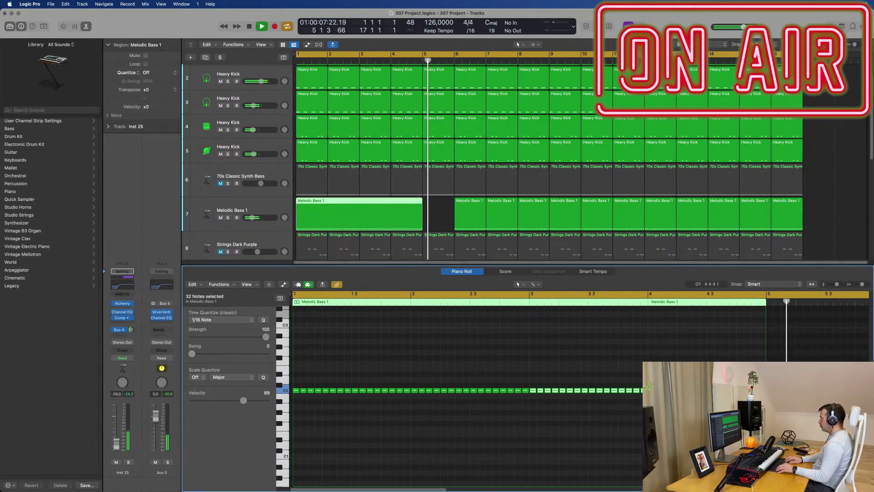
key("alt+Up")
key("alt+Up")
key("alt+Up")
key("alt+Up")
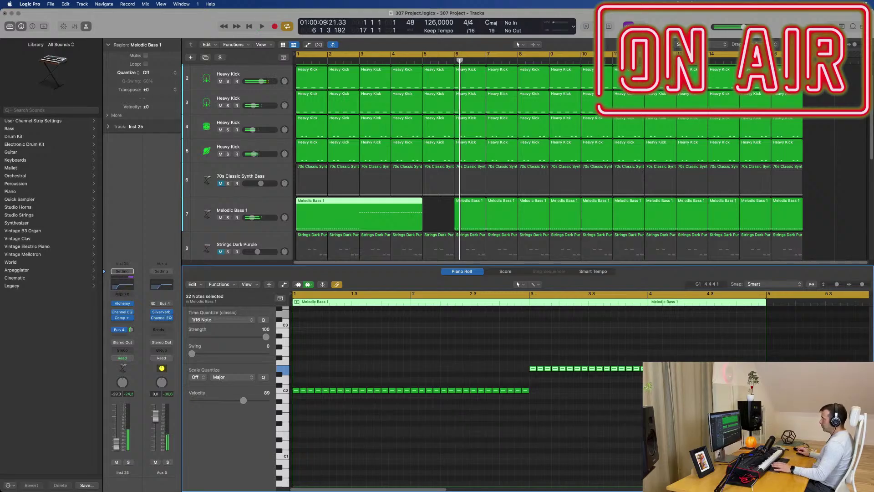
Step: Delete the Melodic Bass 1 regions from bar 6 onward and set the remaining region's last four notes to D2, matching Inst 25's rhythm
left_click_drag(449, 207, 848, 226)
key("Delete")
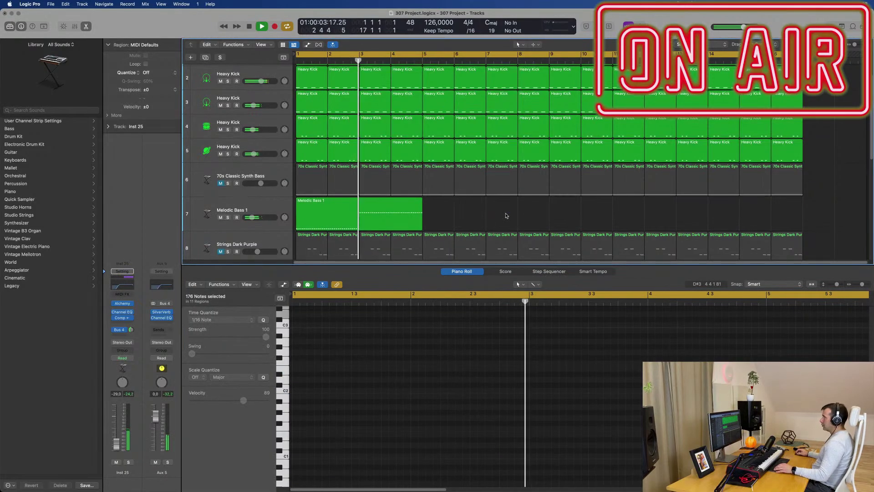
left_click(386, 221)
scroll(387, 221, "down", 3)
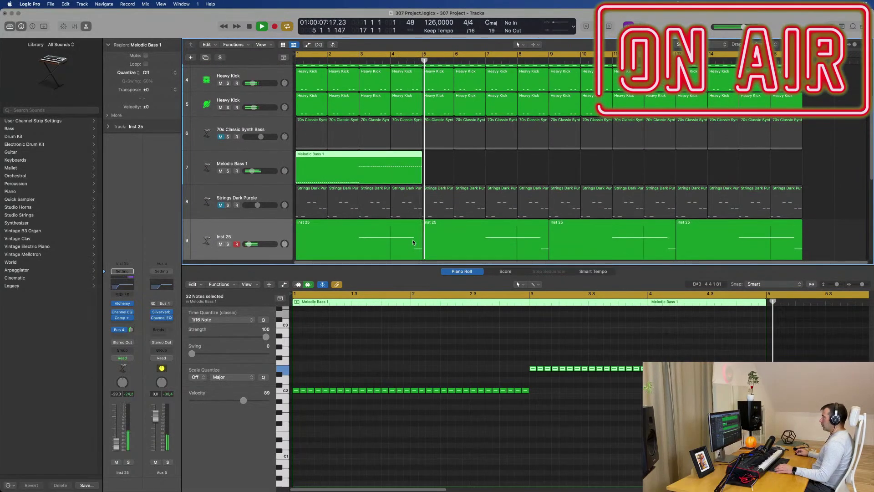
left_click(413, 242)
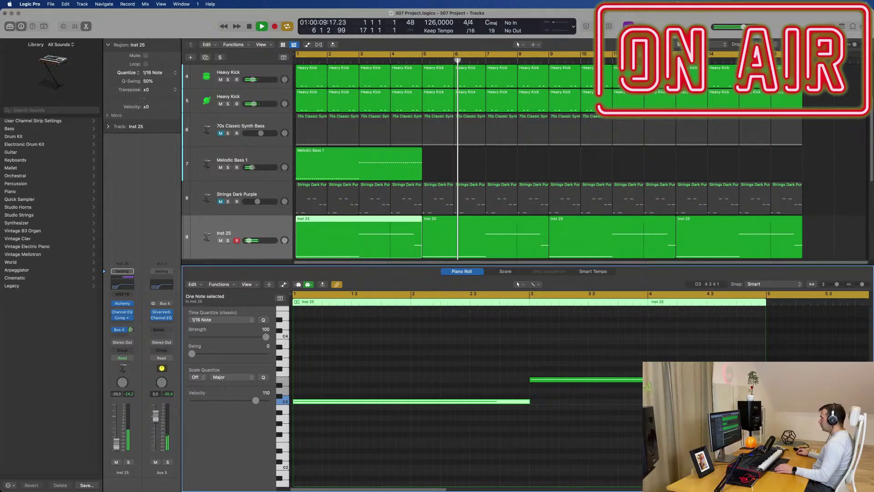
left_click(419, 177)
left_click(731, 423)
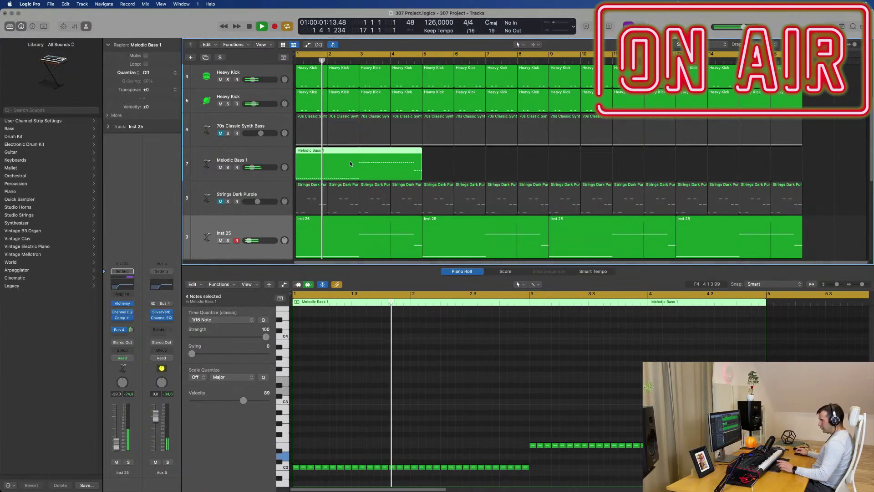
Step: Repeat the four-bar Melodic Bass 1 region three times so the bass line fills all 16 bars
key("super+r")
key("super+r")
key("super+r")
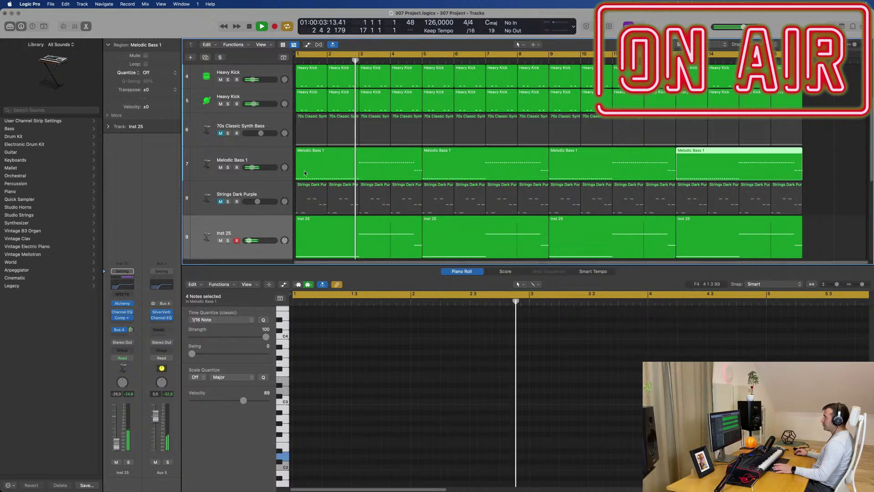
left_click(269, 155)
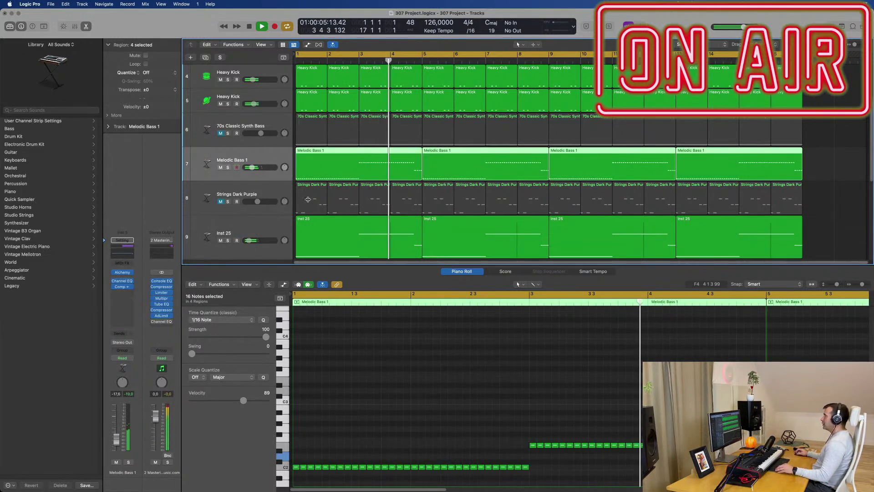
scroll(327, 203, "up", 4)
scroll(349, 203, "down", 2)
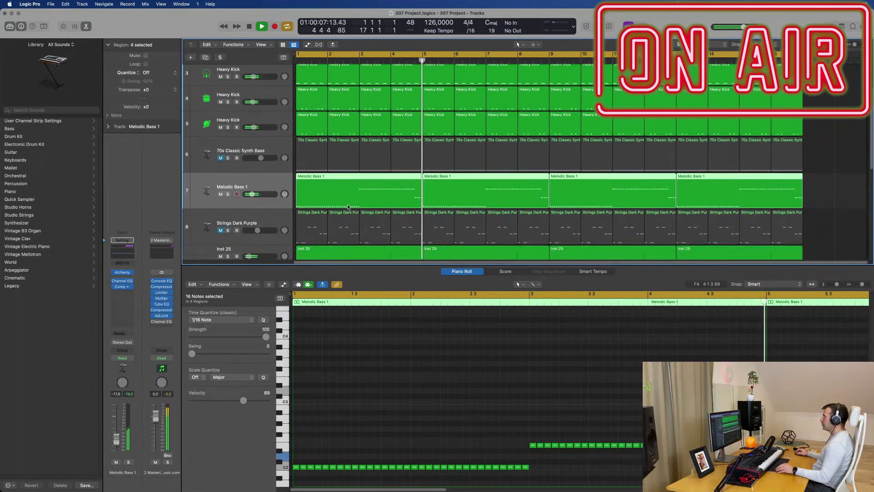
Step: Delete the muted 70s Classic Synth Bass regions from bar 5 onward and join the first four into one
left_click(826, 159)
left_click_drag(827, 157, 312, 157)
key("Delete")
key("Return")
key("super+j")
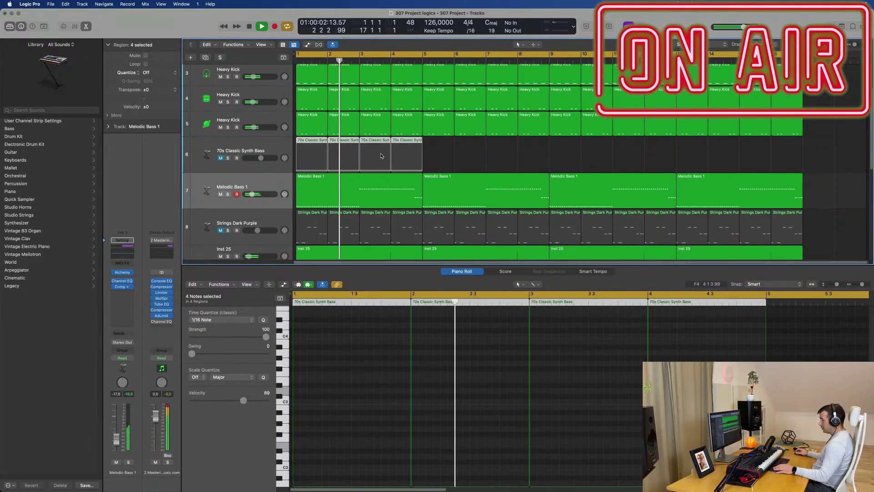
key("space")
key("Return")
key("space")
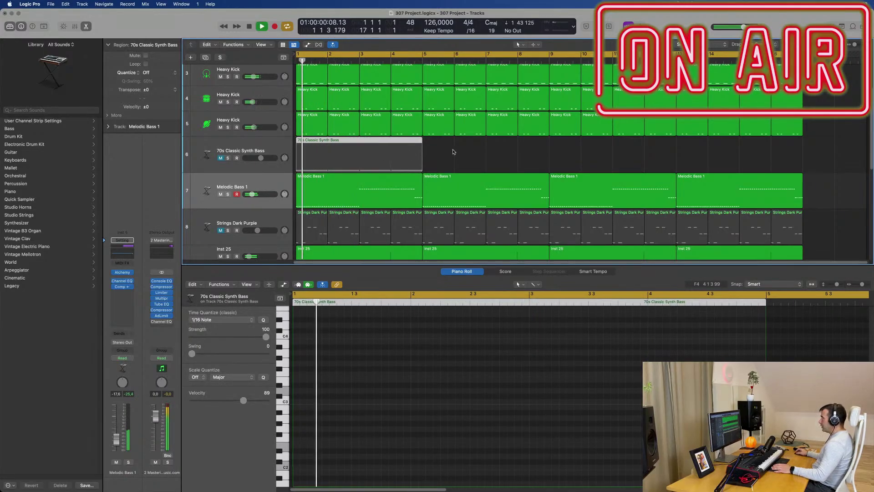
Step: Raise the 70s Classic Synth Bass notes of bars 3 and 4 by four semitones, ending the region on a short D1
key("e")
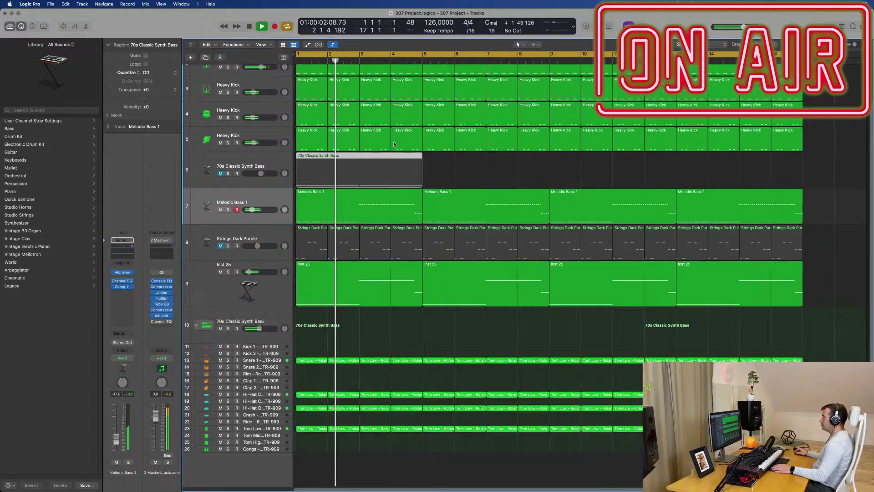
key("e")
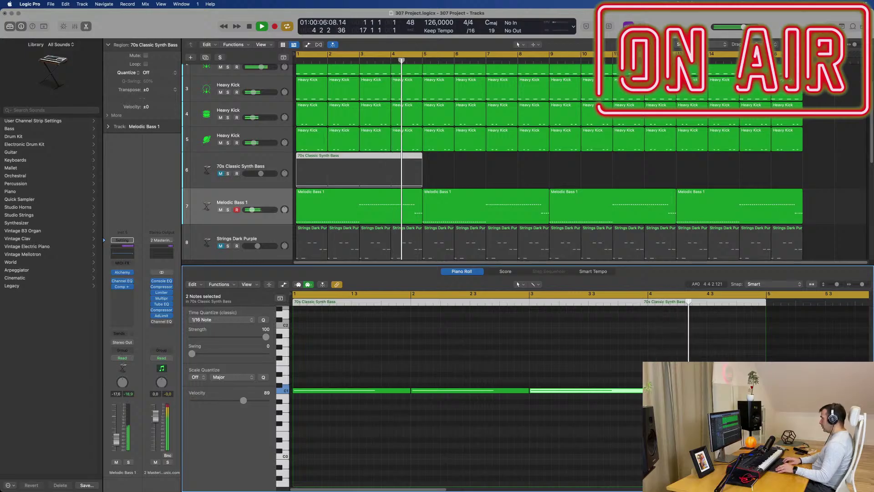
key("alt+Up")
key("alt+Up")
key("alt+Up")
key("alt+Up")
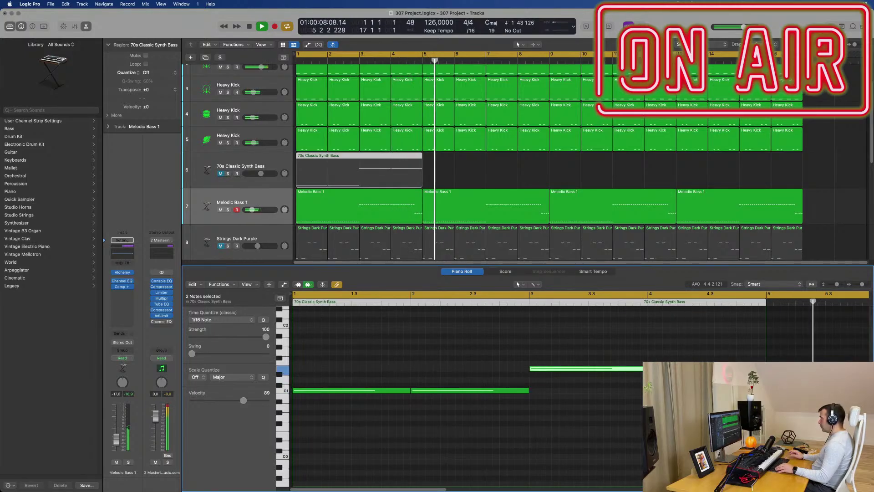
left_click(737, 357)
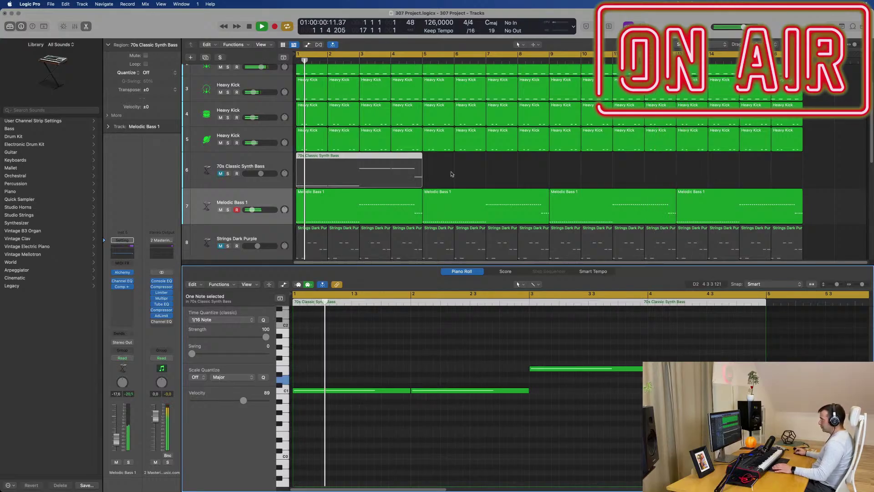
Step: Unmute the 70s Classic Synth Bass track and repeat its four-bar region three times to fill the 16 bars
left_click(427, 181)
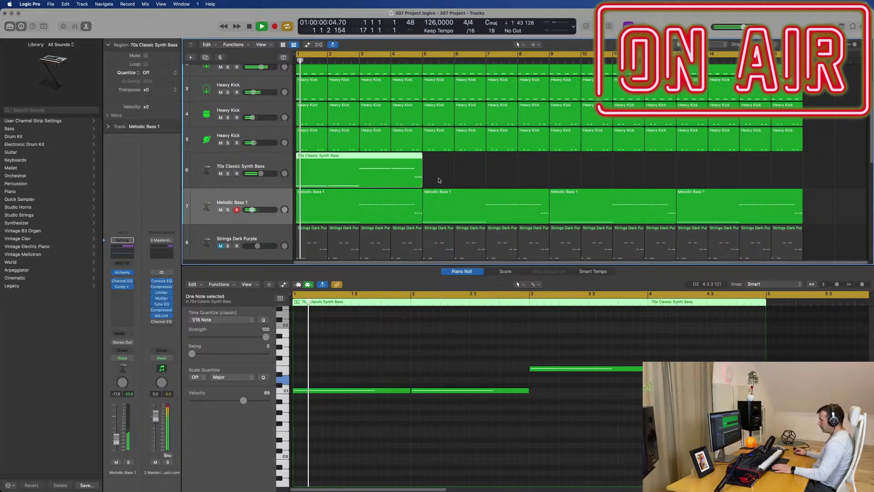
key("super+r")
key("super+r")
key("super+r")
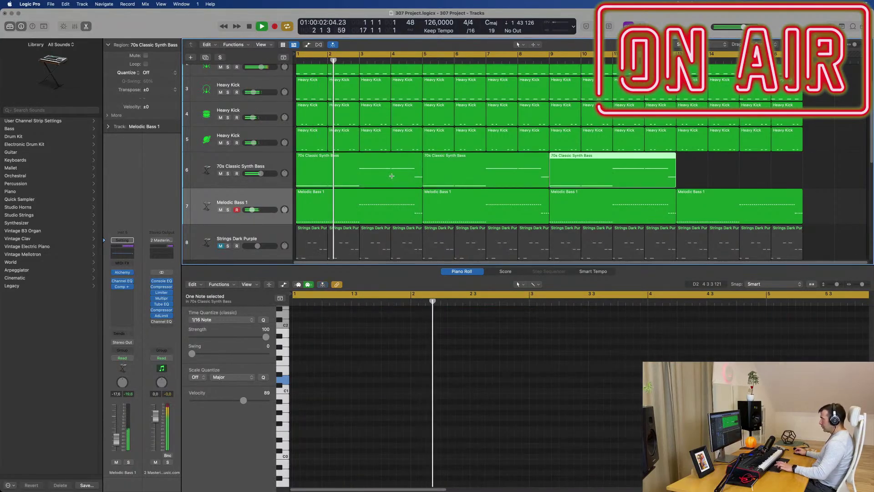
scroll(445, 202, "down", 2)
scroll(445, 202, "down", 1)
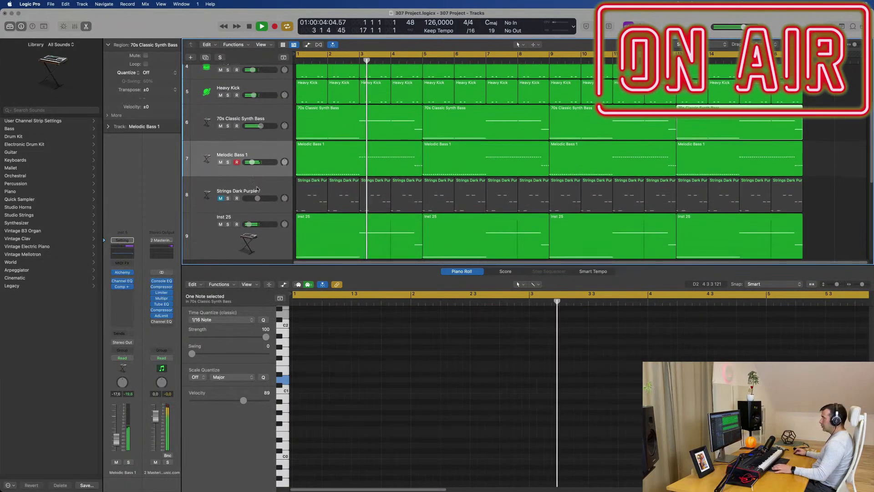
Step: Unmute the Strings Dark Purple track and raise its volume to about -8 dB
key("space")
left_click(254, 188)
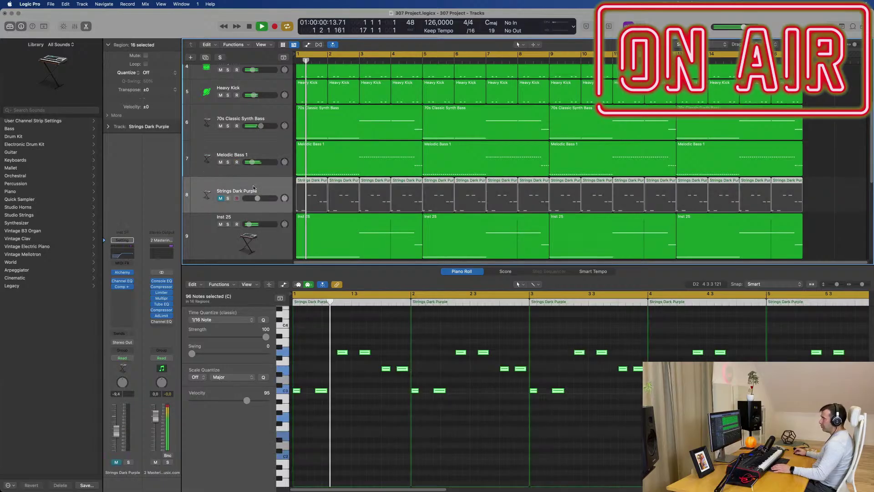
left_click(221, 199)
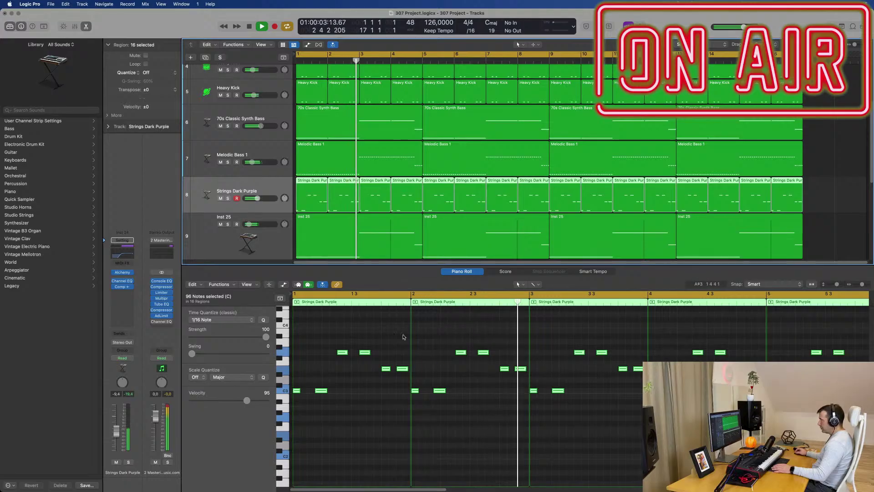
left_click_drag(118, 432, 118, 430)
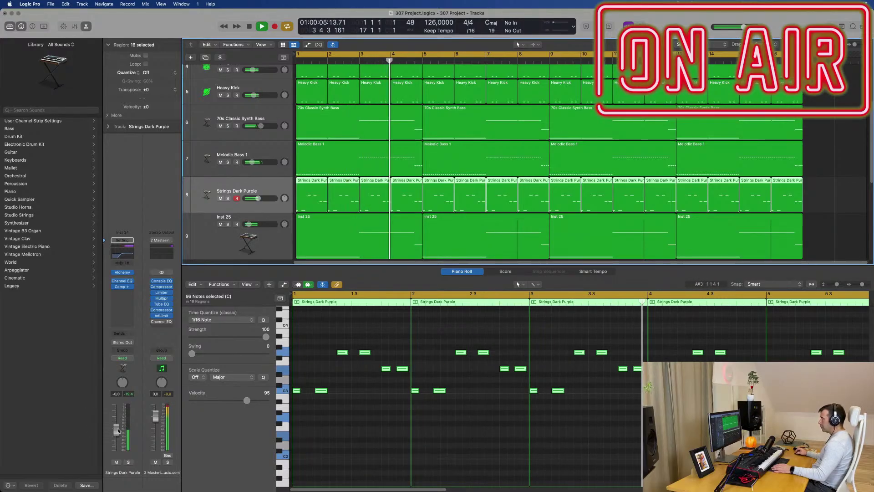
Step: Lower the volume of the Snare 1 Roland TR-909 track to -13.0 dB
key("e")
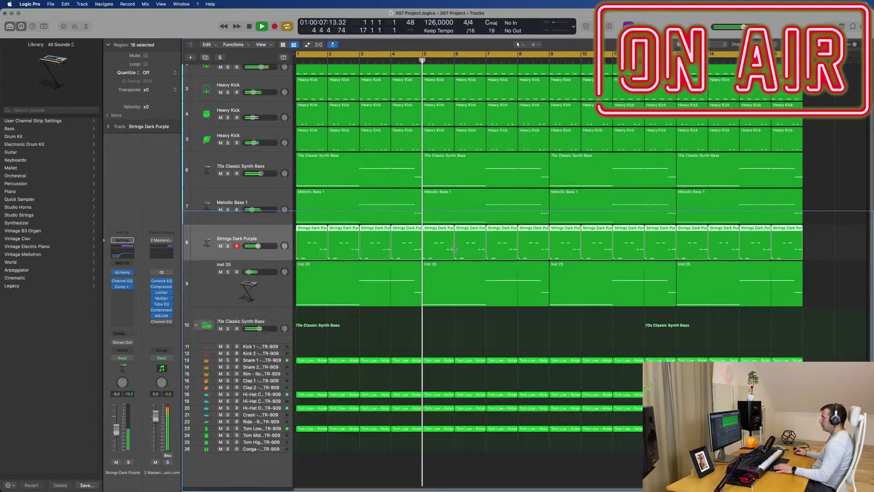
left_click(260, 360)
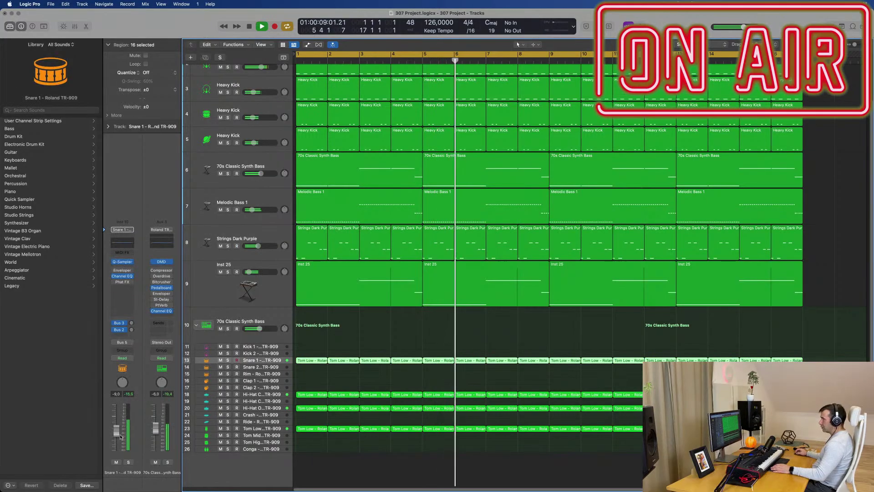
left_click_drag(117, 432, 116, 436)
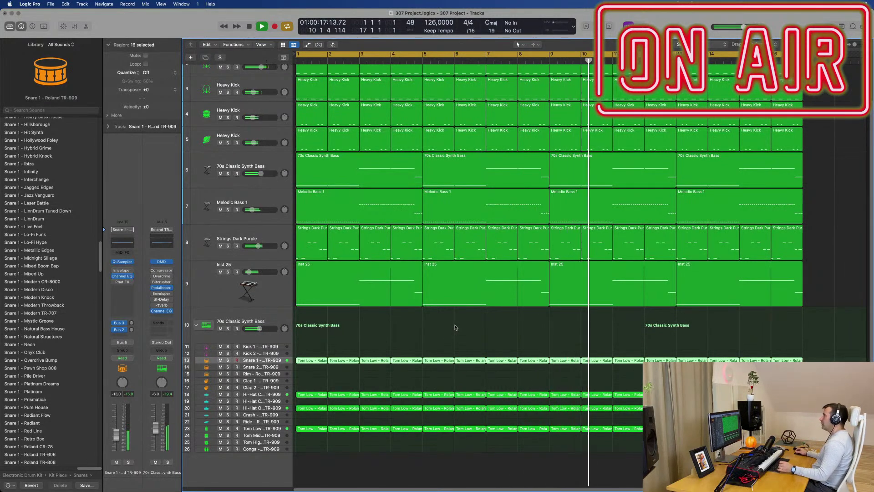
left_click(438, 336)
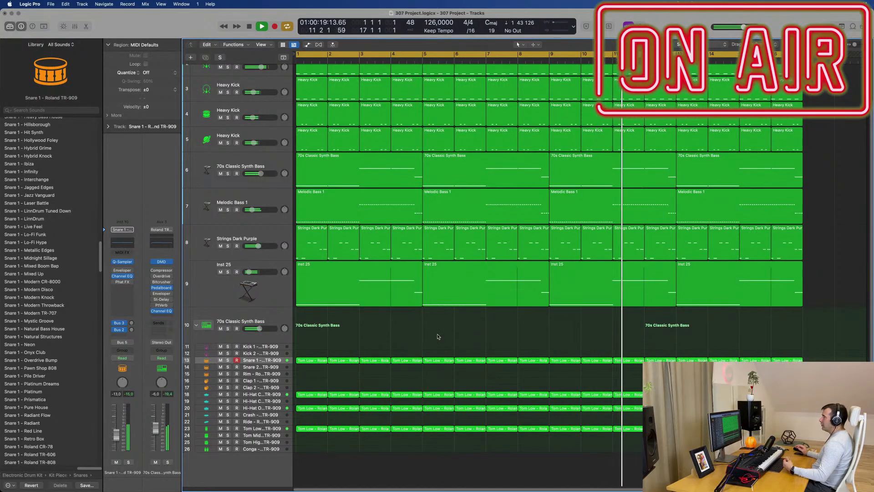
Step: Duplicate the Inst 25 track with its settings as a new, empty instrument track below it
left_click(258, 289)
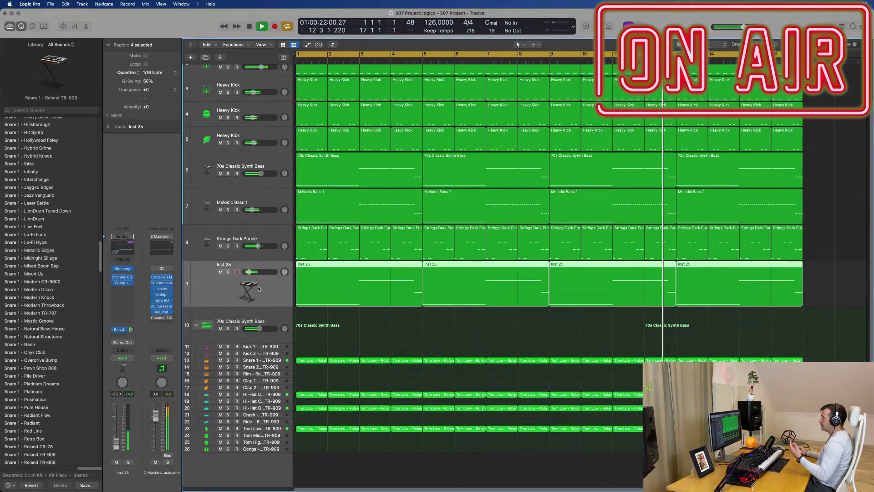
left_click(203, 58)
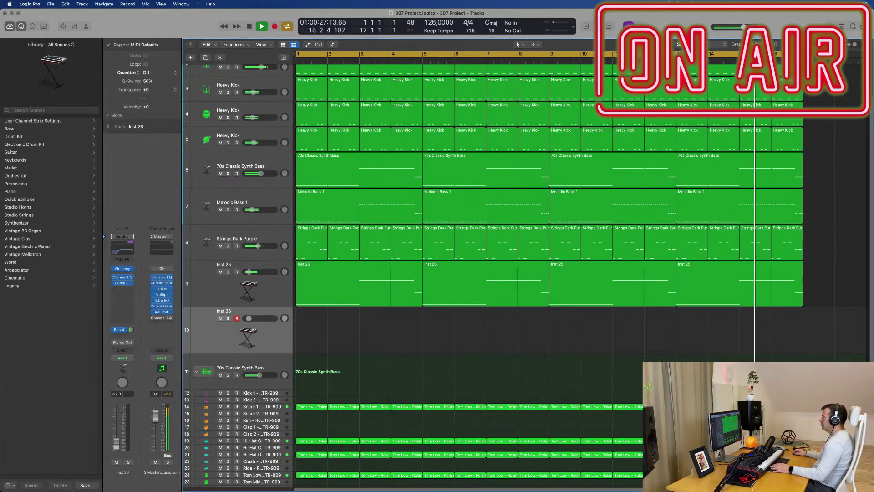
left_click(664, 4)
left_click(376, 267)
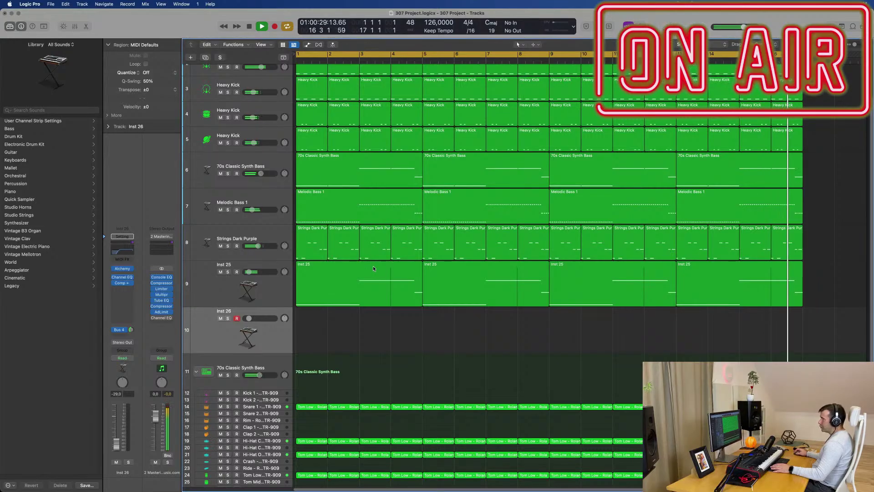
Step: Load the Soundscapes preset Beneath The Waves in the new track's Alchemy and move the plug-in window aside
left_click(123, 269)
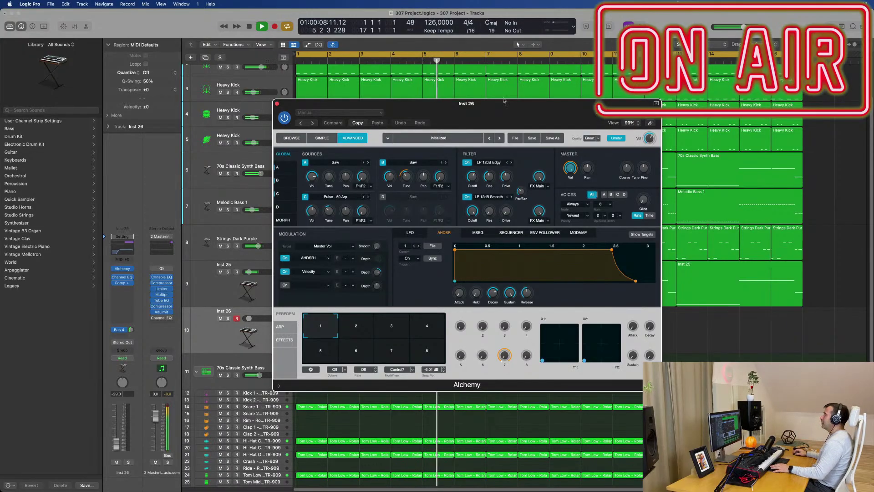
left_click(291, 137)
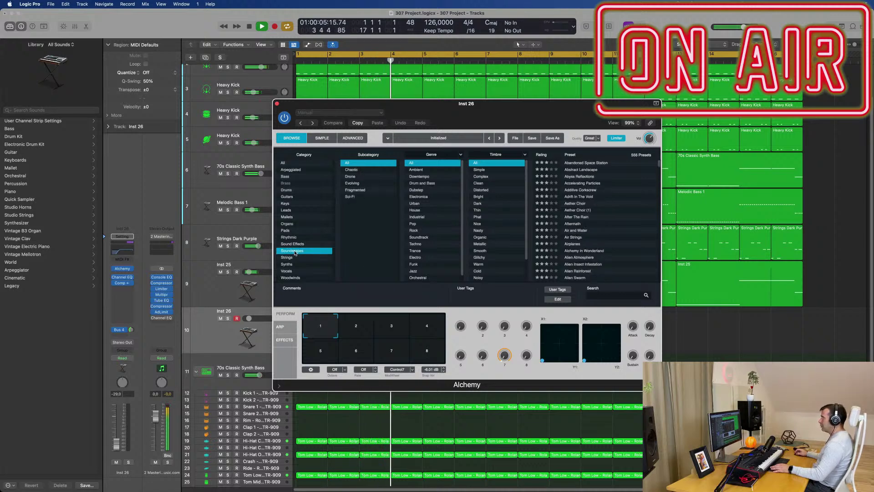
scroll(620, 228, "down", 5)
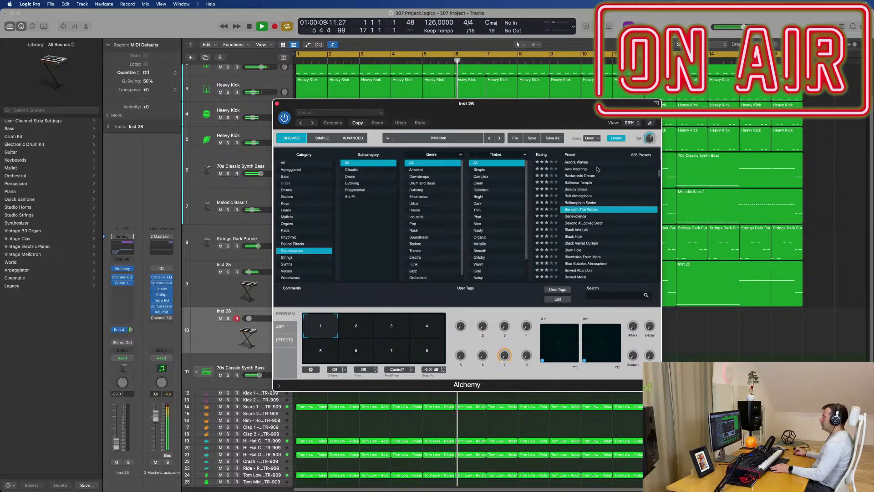
left_click_drag(512, 111, 798, 319)
Step: Copy the first Inst 25 region to bar 1 of the Beneath The Waves track and play it from the start
left_click(318, 288)
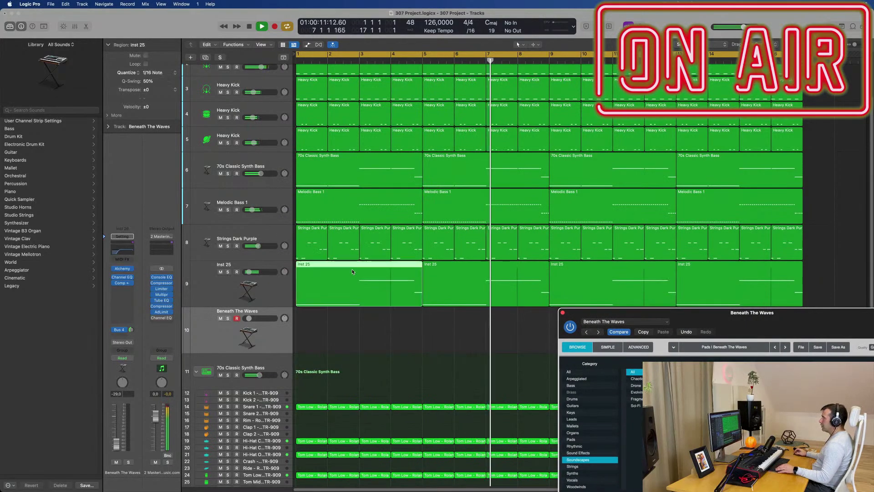
left_click_drag(345, 299, 346, 319)
key("space")
key("Return")
key("space")
Step: Raise the Beneath The Waves track's volume to 1.2 dB while playing the arrangement from the beginning
left_click_drag(628, 313, 566, 145)
key("space")
key("Return")
key("space")
left_click(216, 338)
key("Return")
left_click_drag(116, 443, 116, 416)
key("Return")
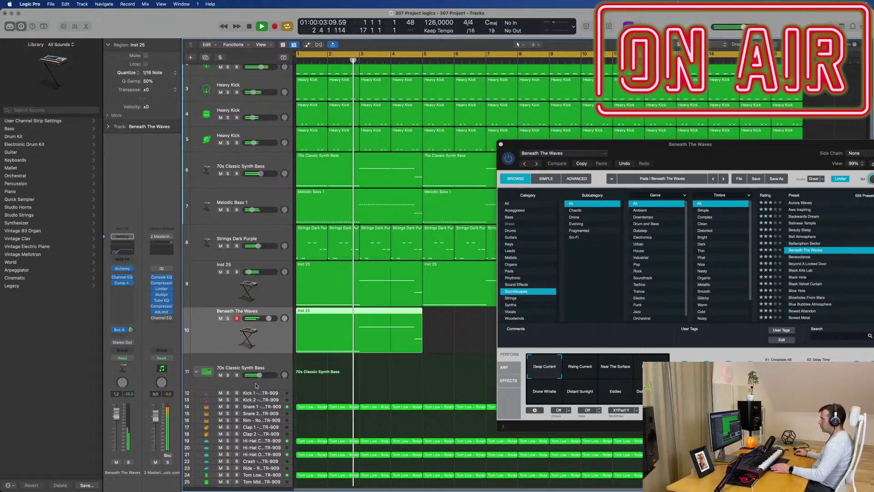
Step: Briefly solo the Beneath The Waves track during playback, reposition its Alchemy window and replay the arrangement from the start
left_click(128, 462)
left_click(128, 462)
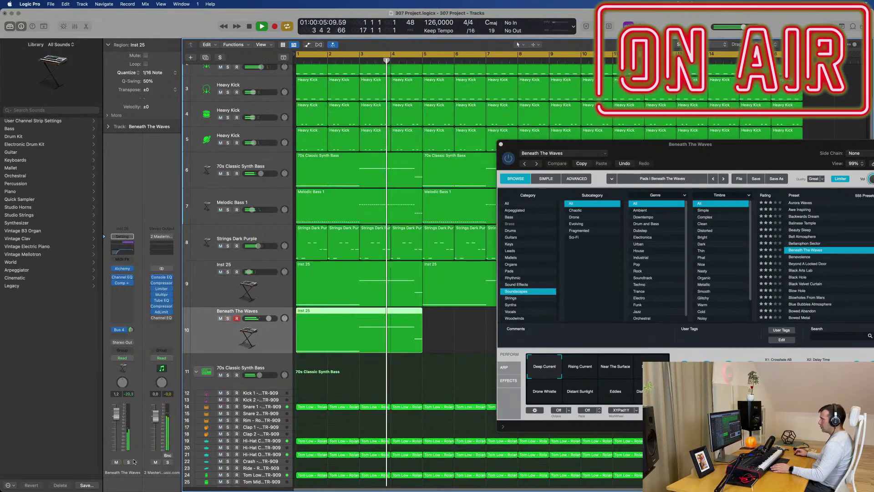
left_click_drag(692, 144, 629, 49)
key("space")
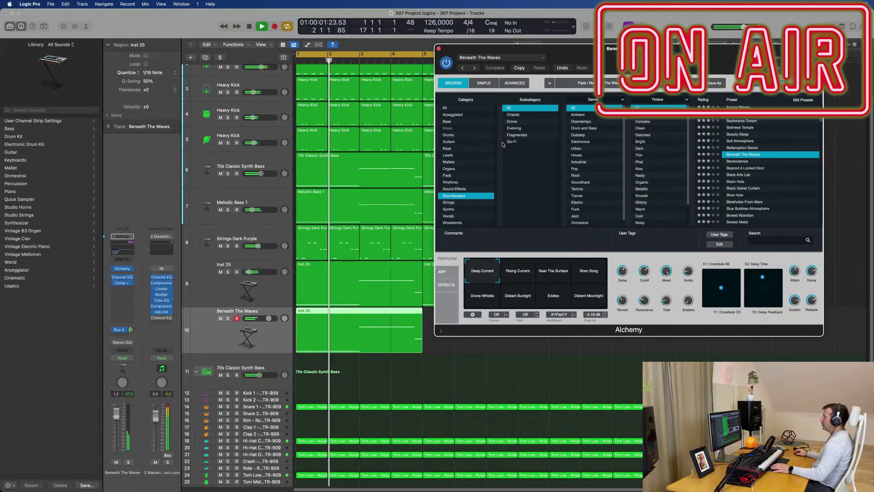
Step: Open the Beneath The Waves track's region in the Piano Roll, inspect its notes and close the editor
double_click(371, 313)
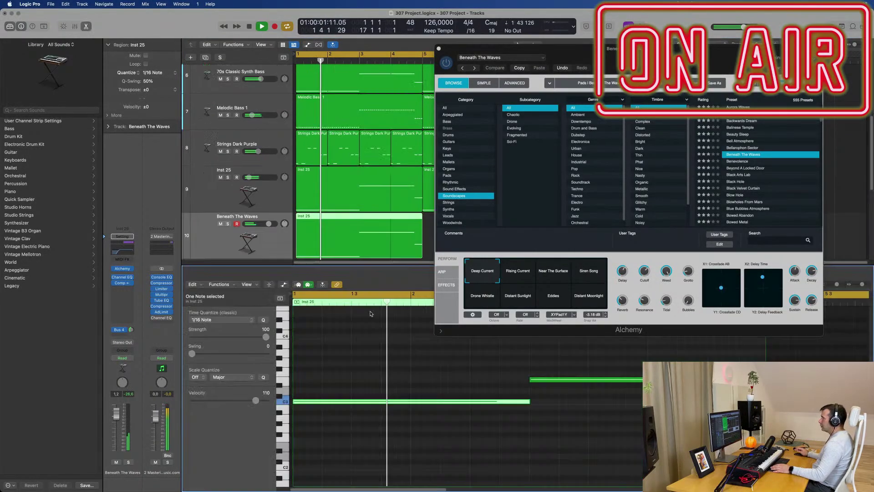
left_click(376, 365)
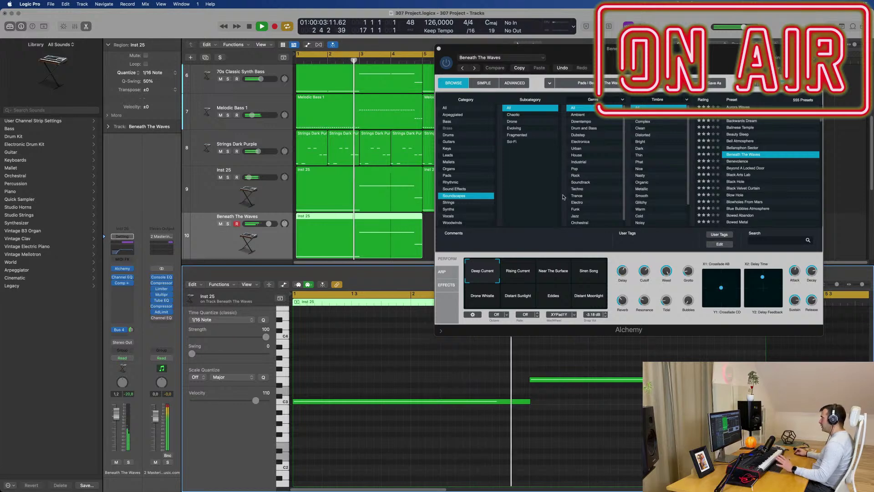
left_click(438, 49)
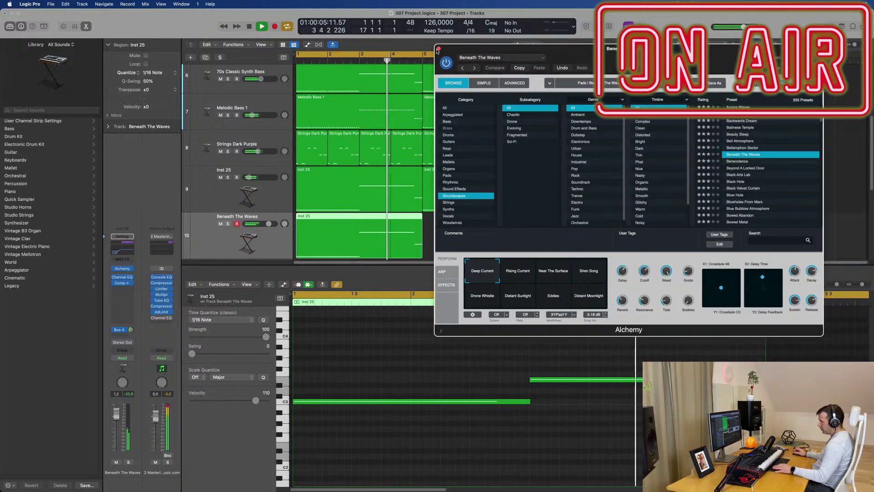
key("x")
key("x")
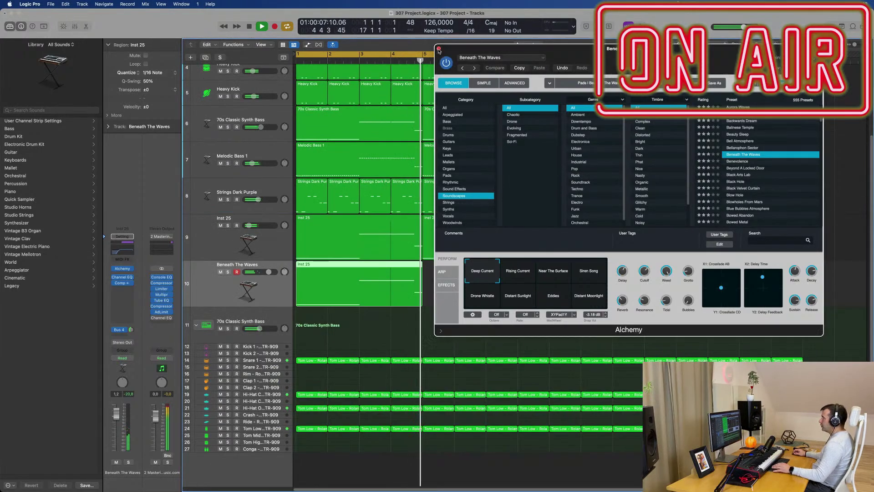
Step: Close the Alchemy window and repeat the Beneath The Waves region three times to fill the 16 bars
left_click(438, 49)
key("space")
key("super+r")
key("super+r")
key("super+r")
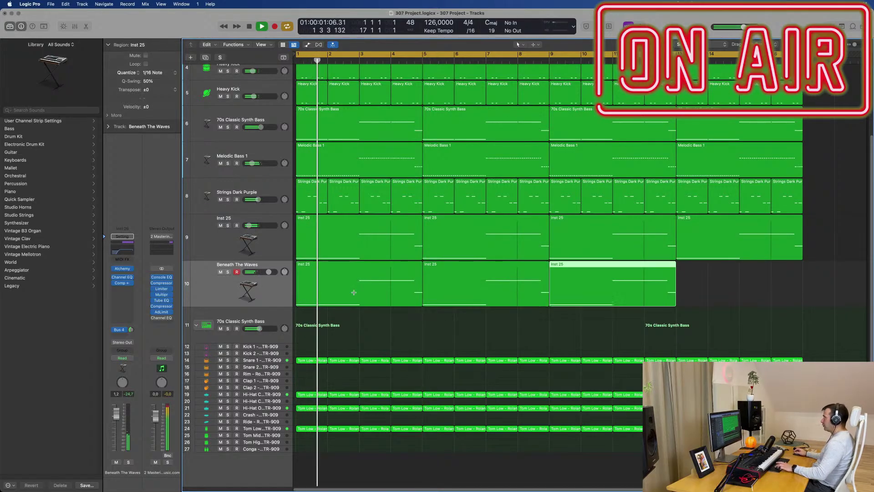
Step: Load the Soundscapes preset Blowholes From Mars in the Beneath The Waves track's Alchemy and move the plug-in window aside
left_click(212, 287)
key("space")
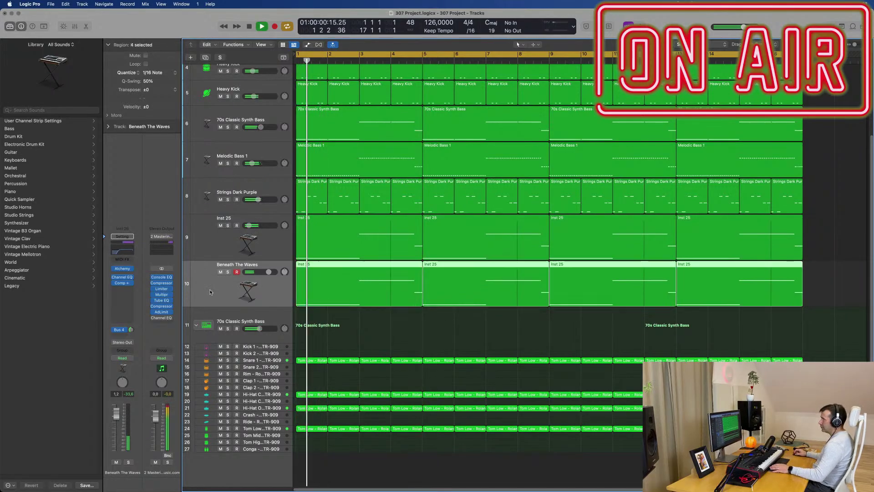
left_click(123, 270)
key("Return")
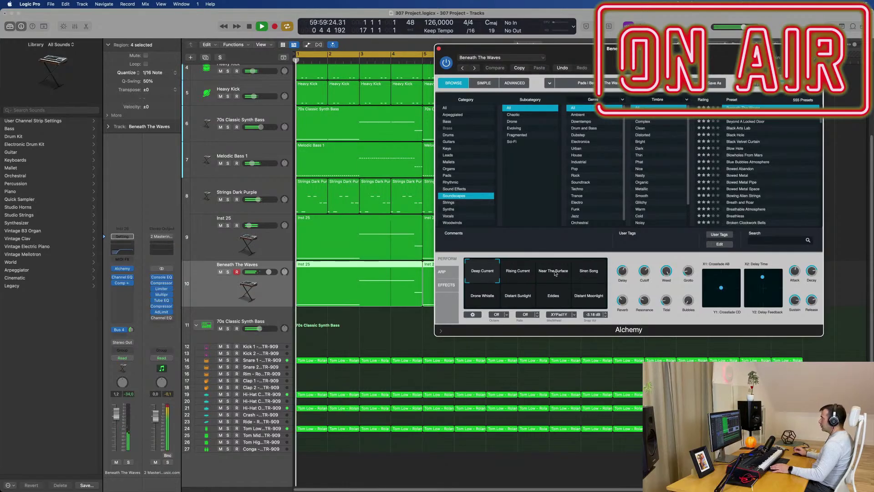
left_click(744, 158)
left_click_drag(646, 330, 771, 359)
Step: Set the Blowholes From Mars track's volume to -6.8 dB during playback and close its Alchemy window
key("space")
key("space")
left_click_drag(116, 413, 117, 436)
key("space")
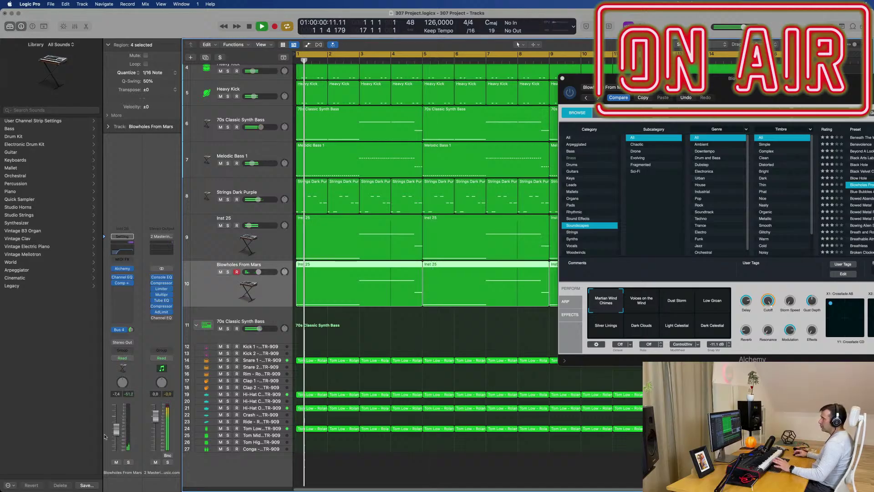
left_click_drag(117, 432, 117, 432)
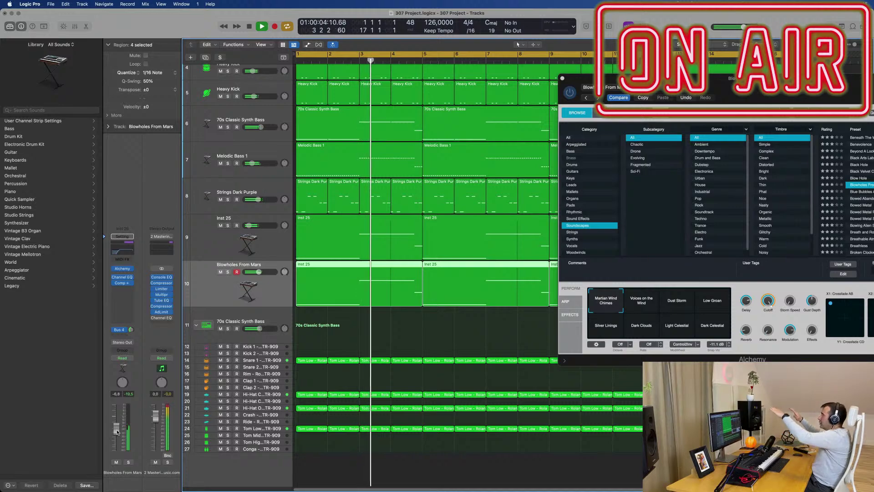
left_click_drag(570, 83, 392, 118)
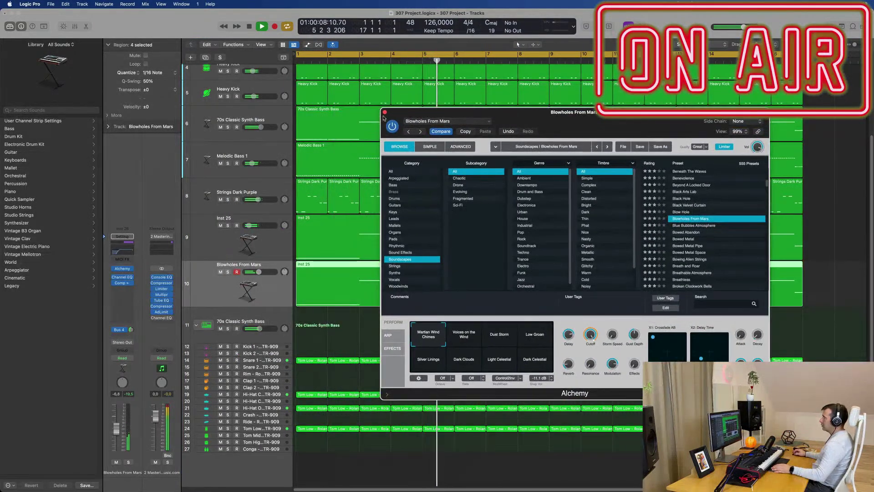
left_click(385, 112)
key("Return")
Step: Adjust the first filter's cutoff in the Strings Dark Purple track's Alchemy while the arrangement plays, closing the plug-in when done
left_click(267, 190)
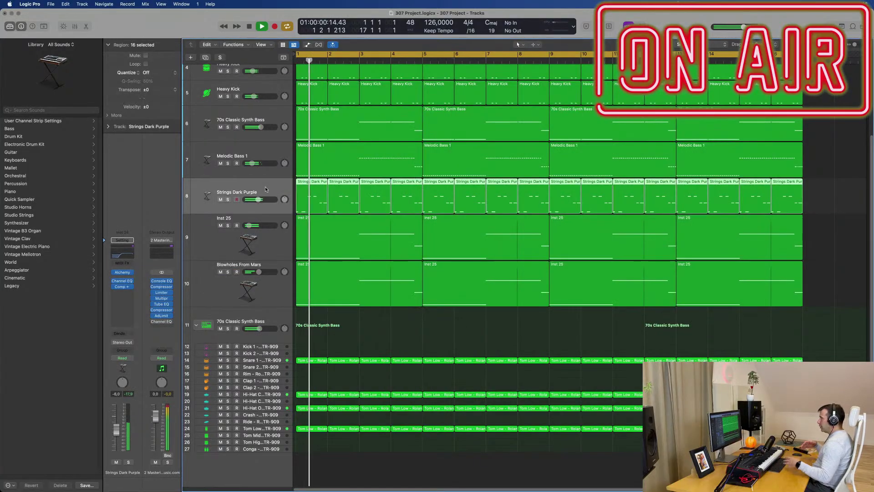
scroll(269, 195, "up", 2)
key("space")
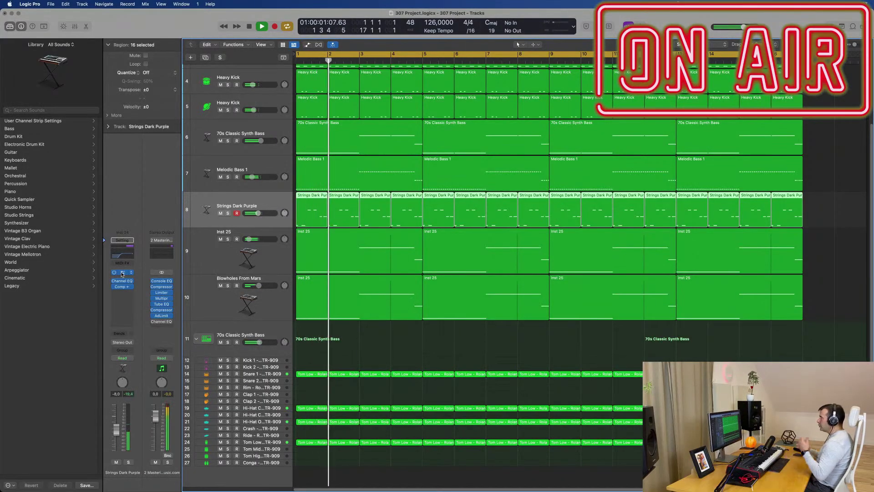
left_click(122, 273)
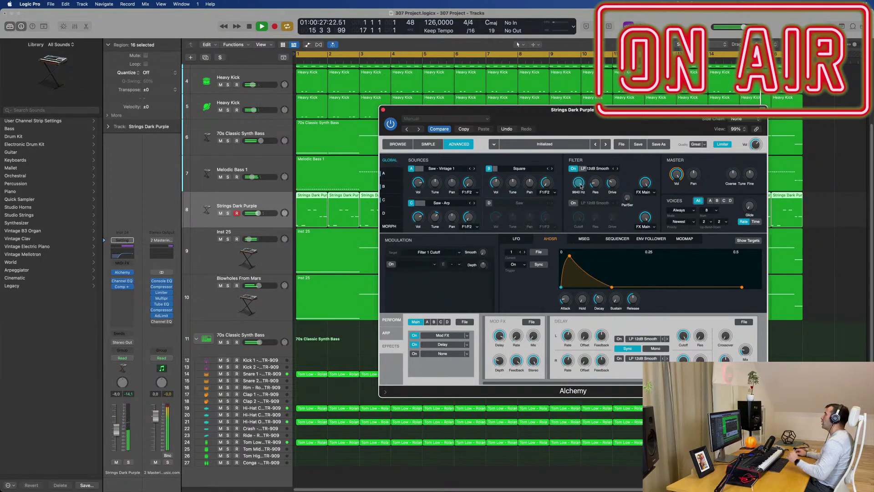
left_click(384, 109)
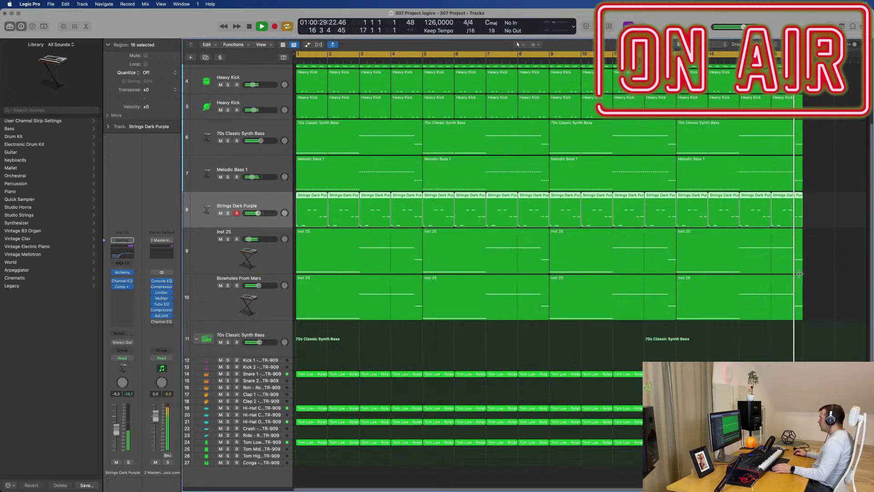
Step: Delete the Strings Dark Purple regions from bar 9 onward and refill bars 9 to 16 by repeating the earlier regions
left_click_drag(825, 211, 563, 221)
key("Delete")
key("super+r")
left_click(513, 369)
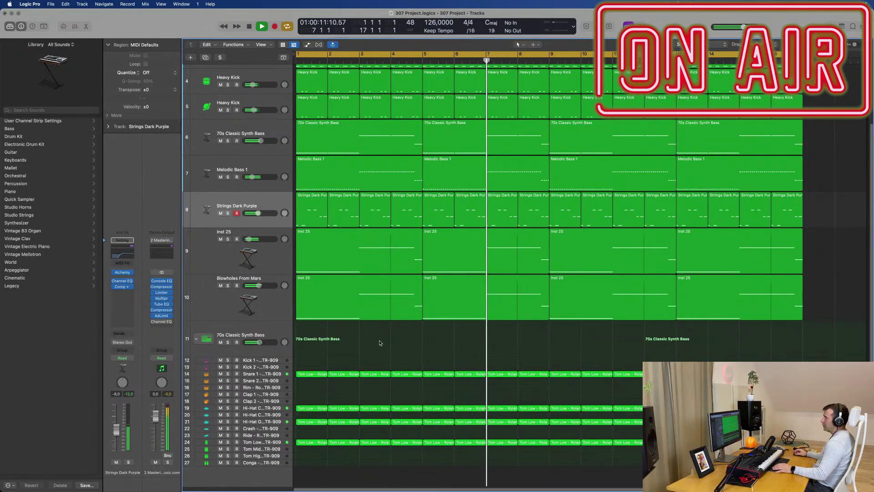
Step: Copy the bar 1 region of the Snare 1 track to the Clap 1 track and open the copy in the Piano Roll
scroll(382, 337, "down", 1)
left_click(309, 365)
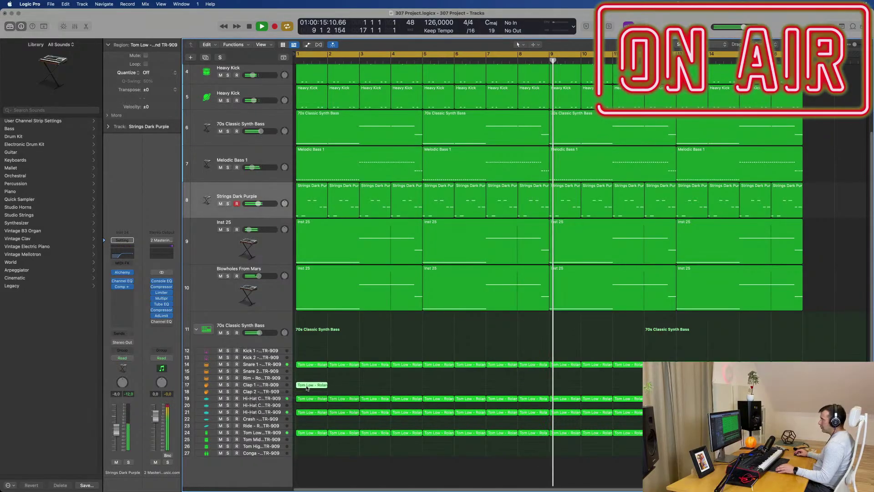
double_click(309, 366)
Step: Reduce the clap region to a single C3 note at the start of bar 1 and close the Piano Roll
left_click_drag(338, 383, 316, 398)
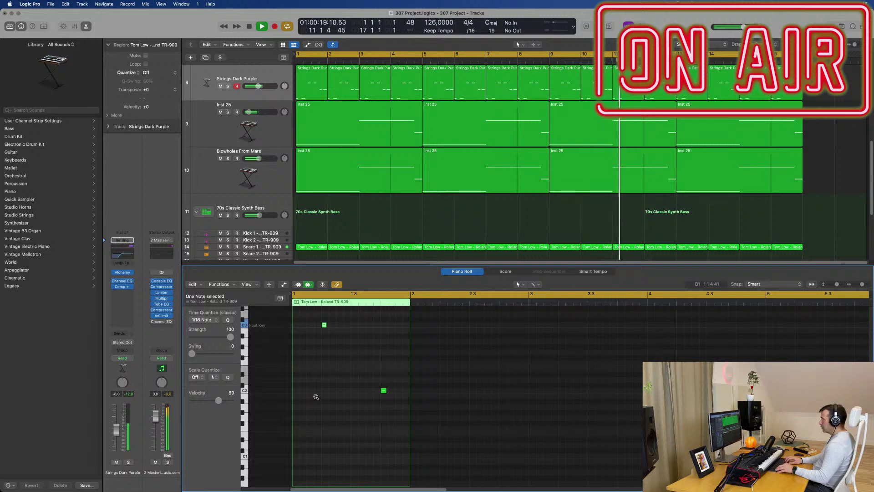
left_click_drag(373, 385, 400, 407)
key("Delete")
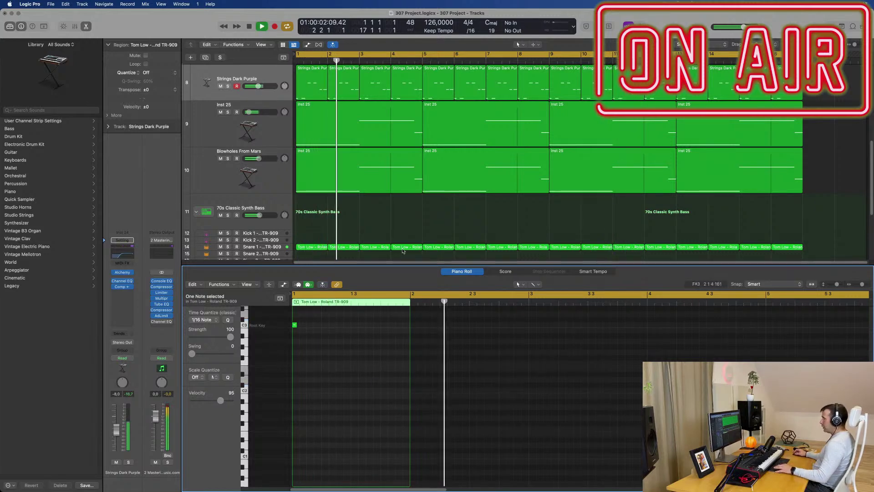
key("x")
key("x")
Step: Repeat the one-bar Clap 1 region through bar 16 while playing the arrangement from the beginning
key("Return")
key("super+r")
key("super+r")
key("super+r")
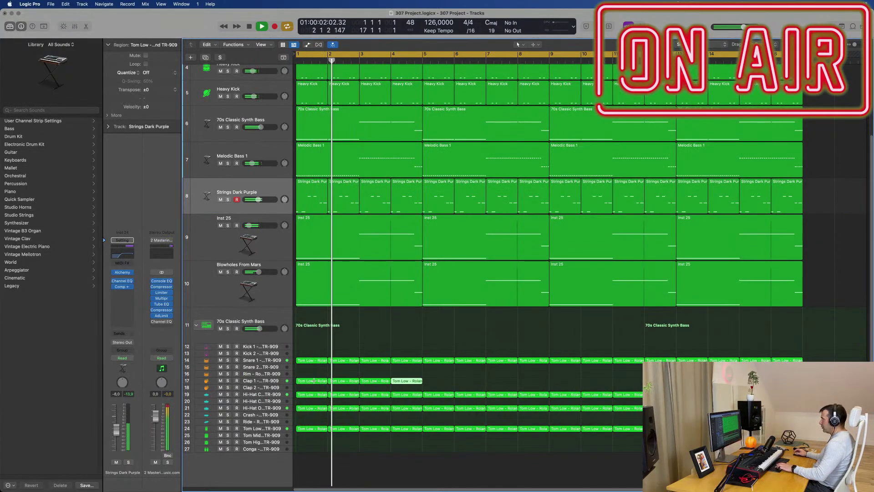
key("super+r")
key("super+r")
key("super+r")
key("super+r")
key("super+r")
key("super+r")
key("super+r")
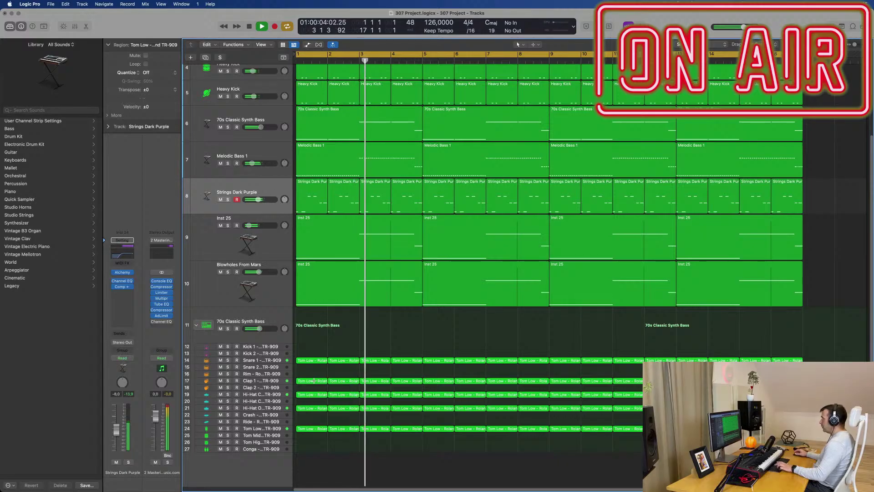
Step: Select the Clap 1 track, replay the arrangement from the start and check the channel levels in the Mixer
left_click(279, 381)
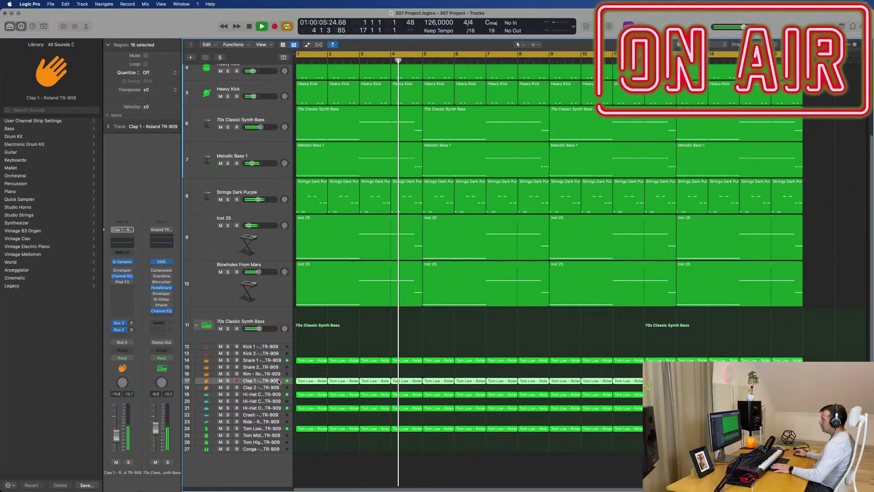
key("space")
key("space")
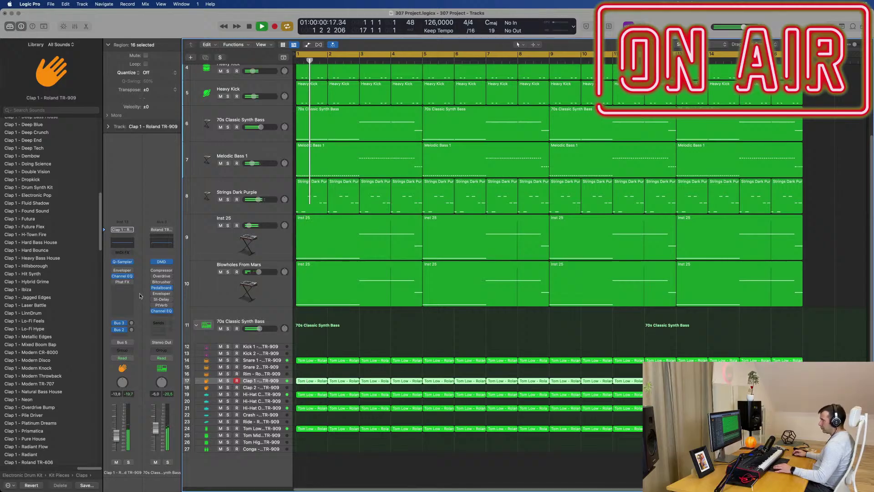
key("x")
key("x")
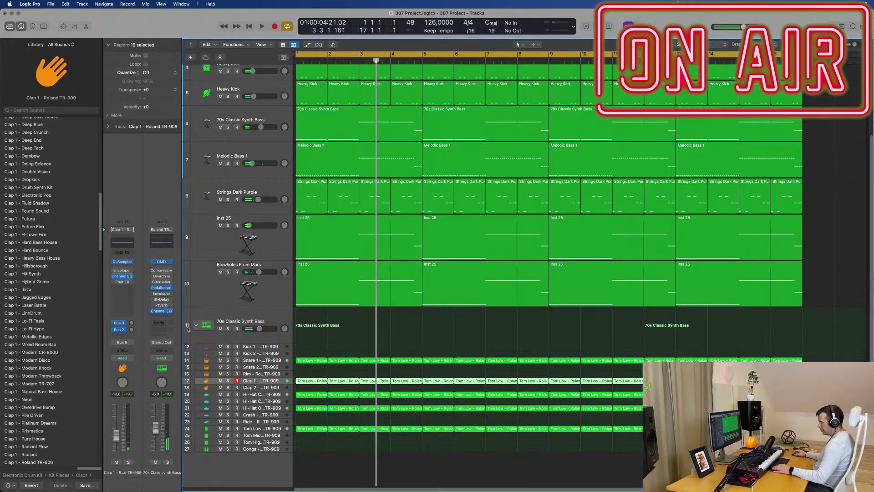
key("x")
scroll(412, 346, "right", 5)
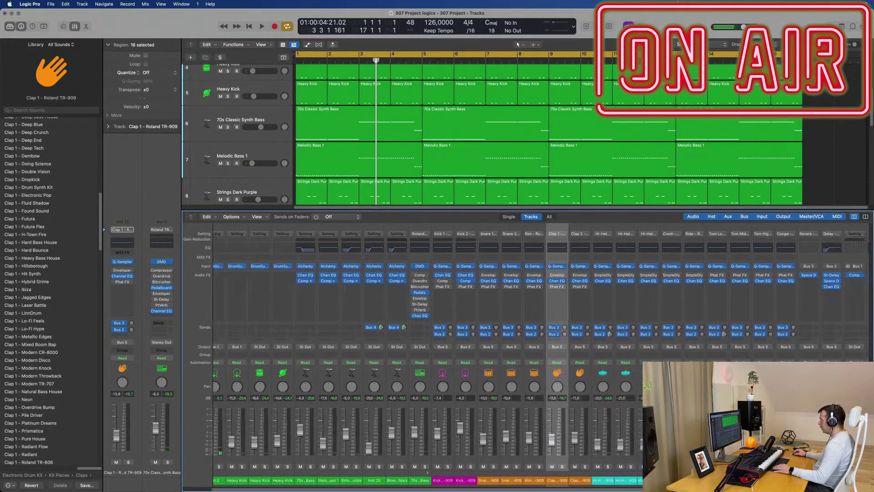
key("Return")
key("space")
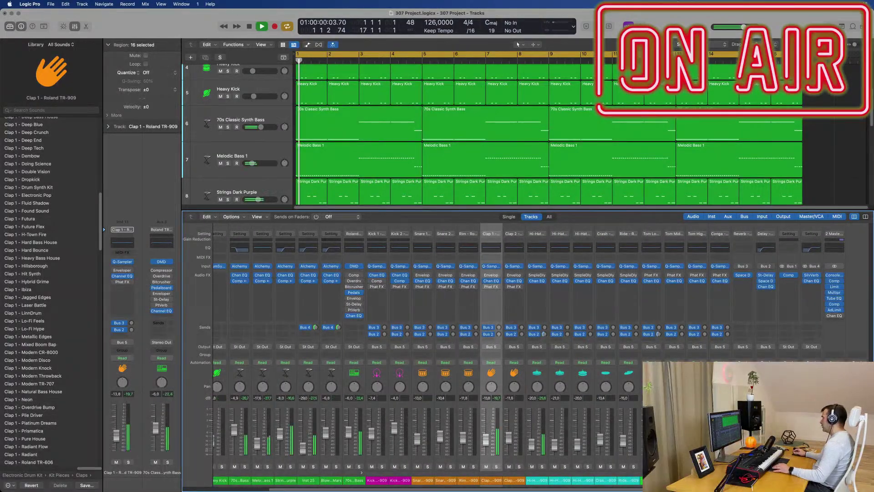
key("x")
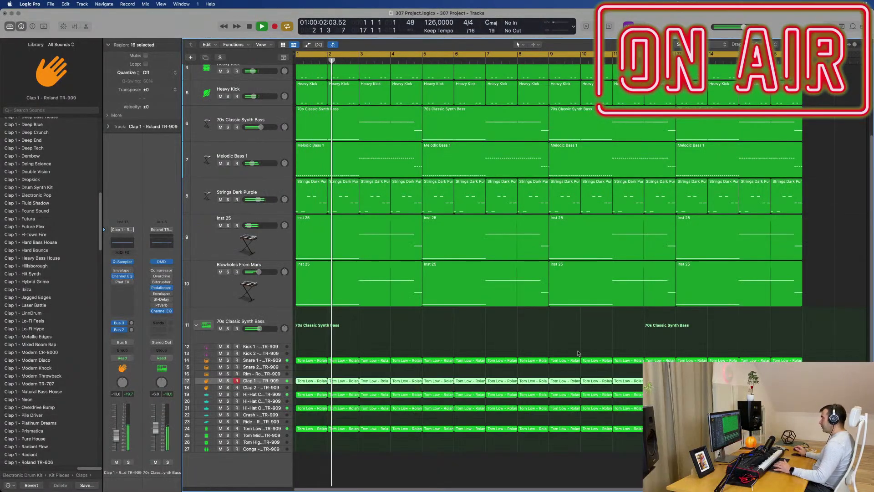
key("Return")
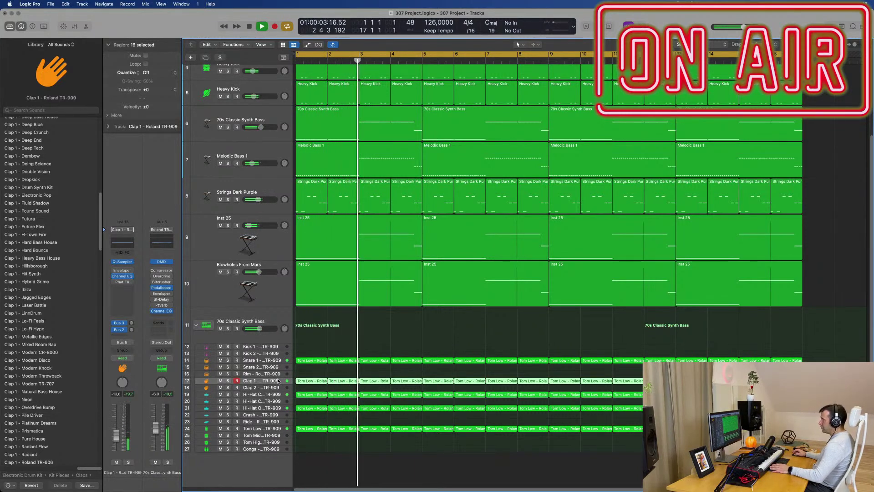
Step: Raise the Clap 1 track's volume to -7.6 dB and play the arrangement from the start
key("space")
left_click_drag(118, 435, 117, 429)
key("space")
key("space")
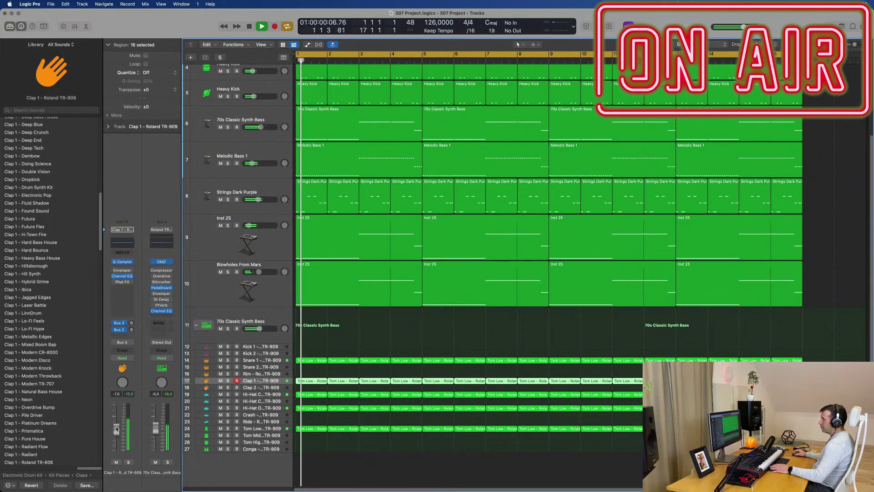
Step: Turn up the Clap 1 track's Bus 2 delay send while replaying the arrangement from the beginning
left_click(131, 323)
left_click(131, 329)
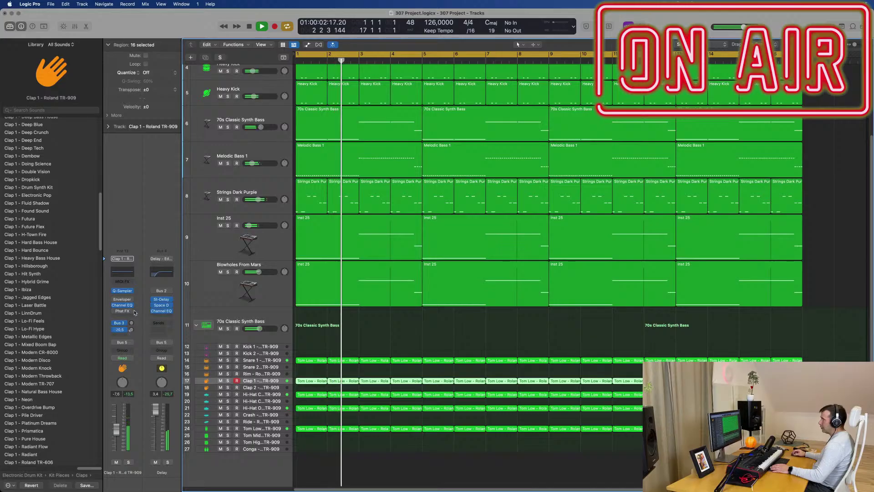
key("space")
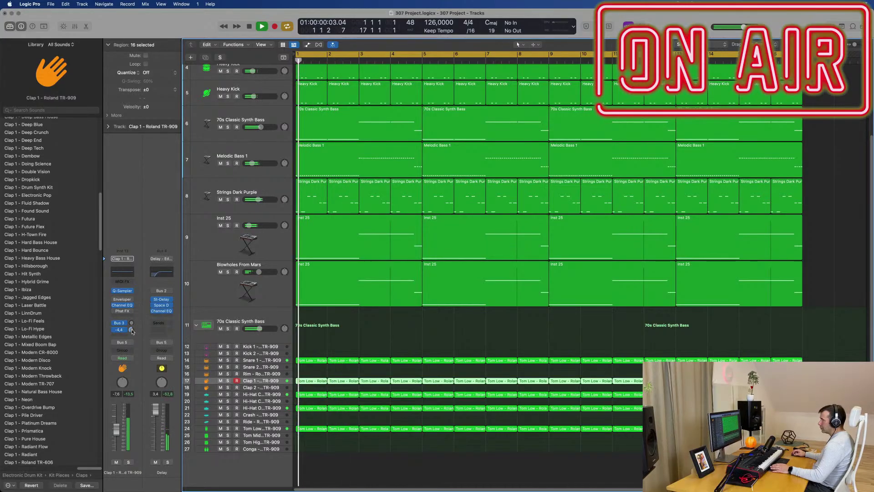
key("Return")
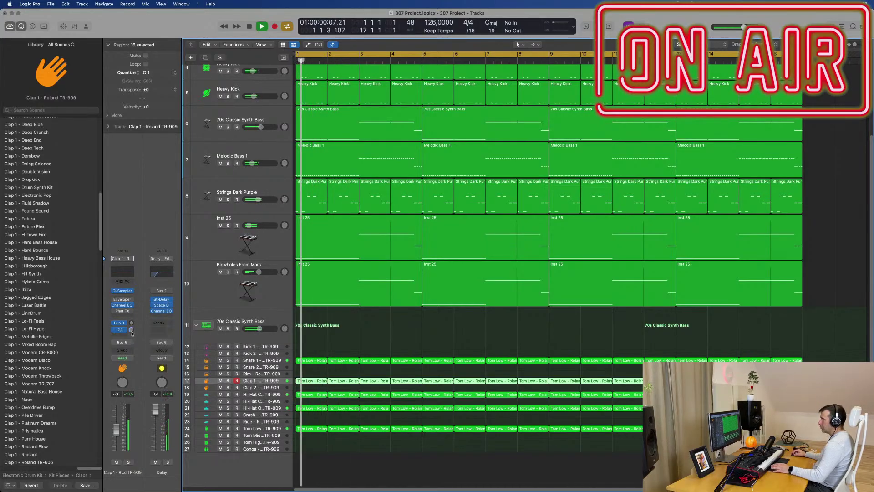
key("Return")
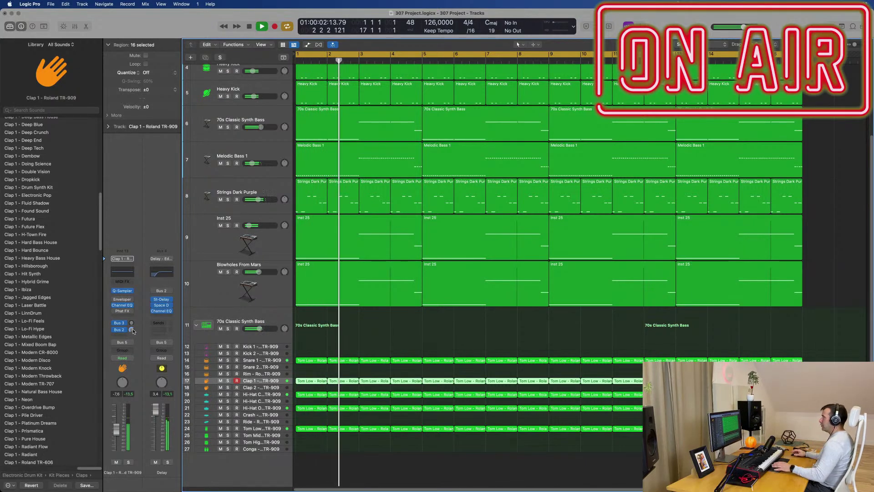
key("Return")
Step: Delete the Clap 1 regions in bars 2, 4, 6, 8 and 10 so the clap plays every other bar
left_click(345, 379)
key("Delete")
left_click(414, 379)
key("Delete")
left_click(469, 380)
key("Delete")
left_click(530, 380)
key("Delete")
left_click(596, 380)
key("Delete")
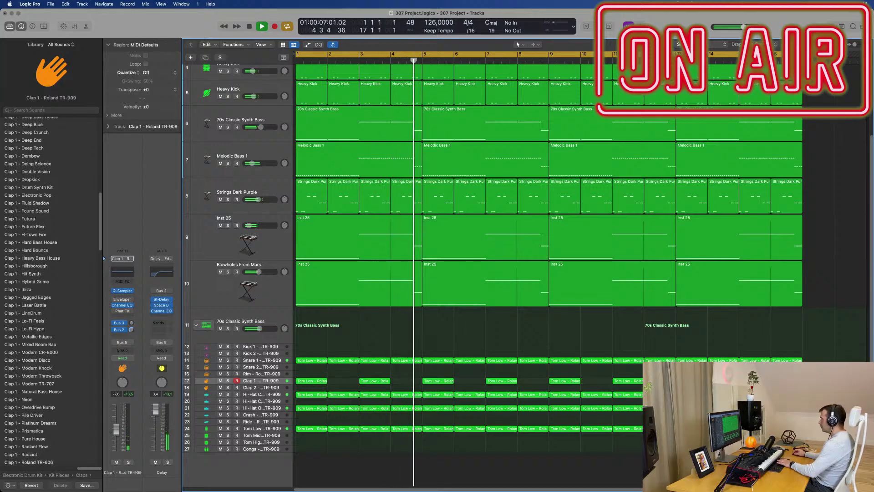
Step: Delete the last even-bar Clap 1 region and lower the track's volume to -8.0 dB during a replay from the start
key("Delete")
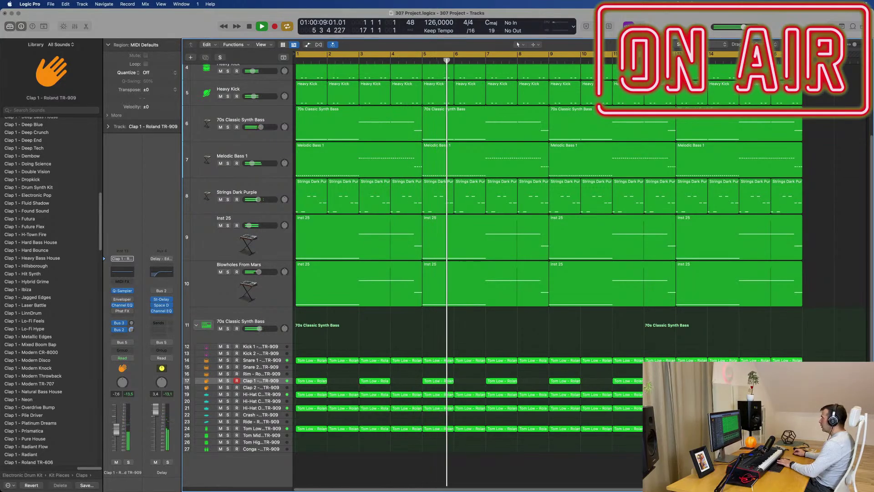
key("space")
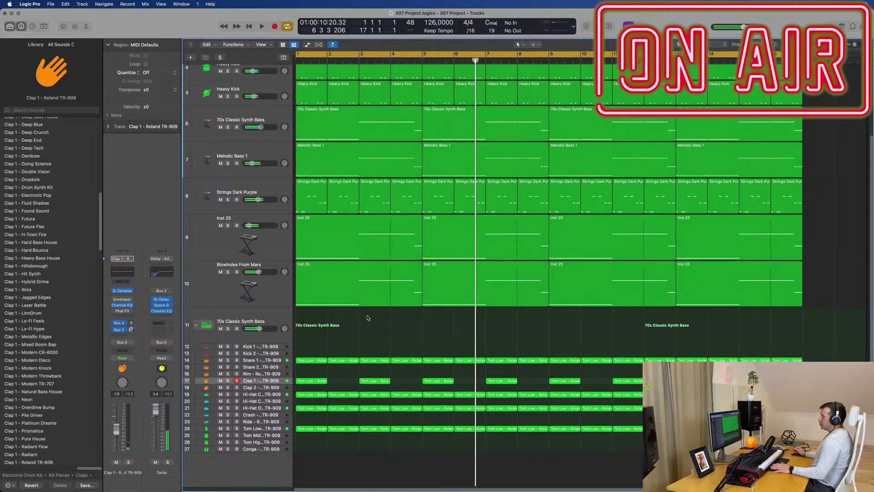
key("Return")
key("space")
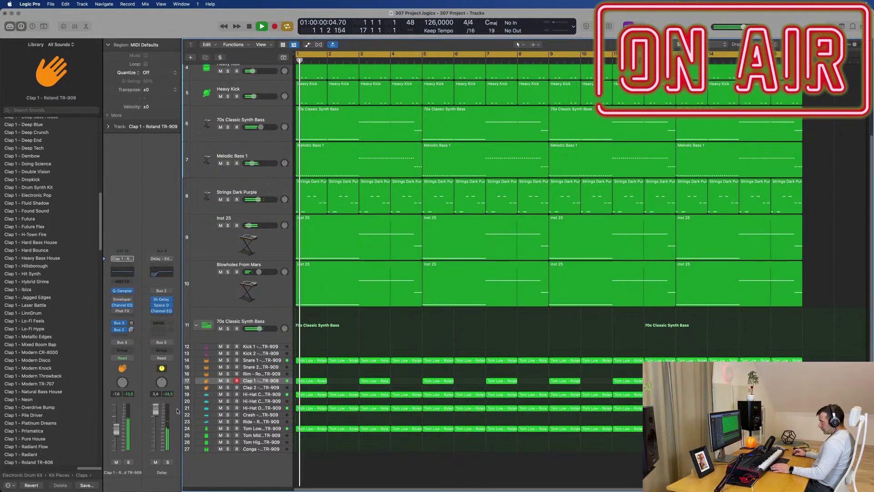
left_click_drag(116, 430, 115, 431)
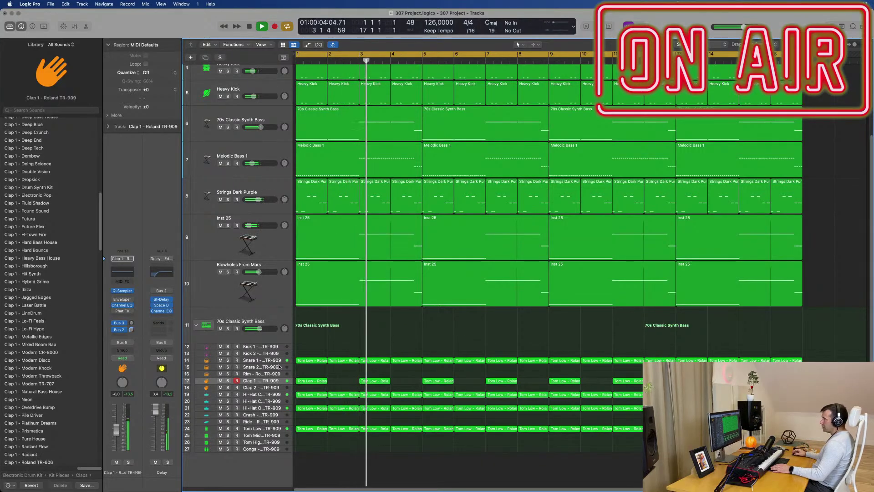
Step: Copy all eight Clap 1 regions to the Clap 2 track, shifted slightly later than the originals, and replay from the start
key("Return")
left_click(315, 381)
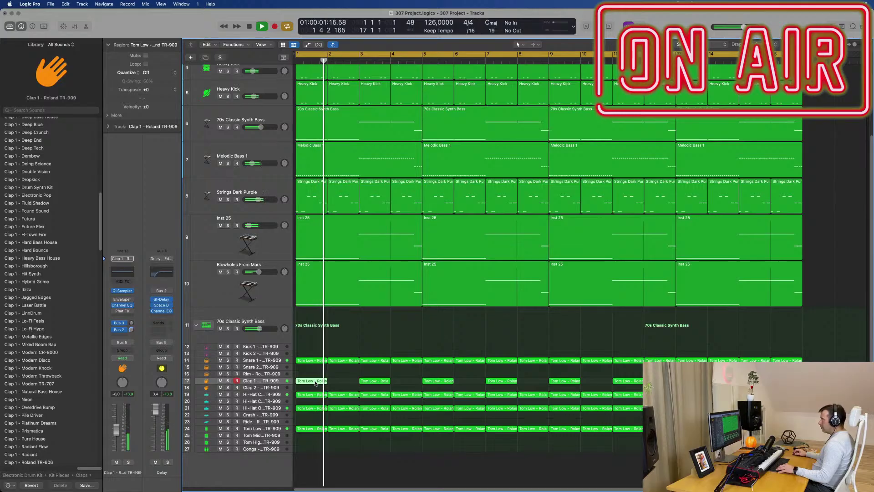
left_click(264, 381)
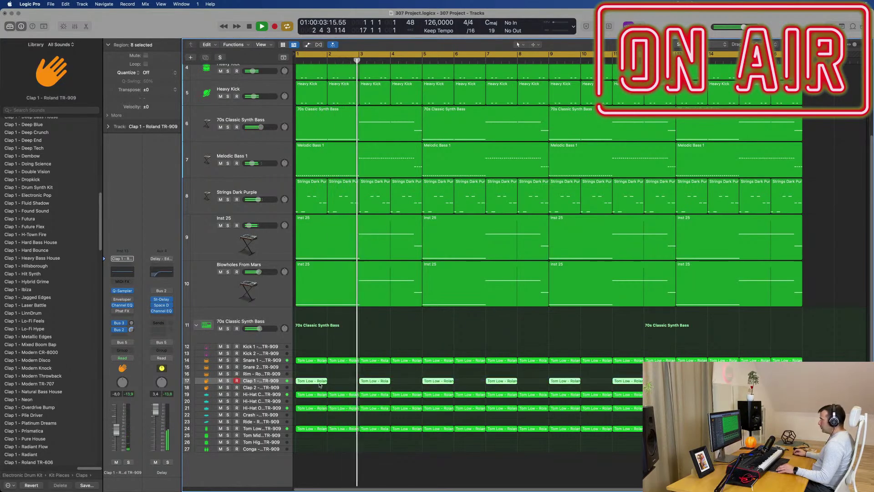
left_click_drag(311, 381, 316, 392)
key("Return")
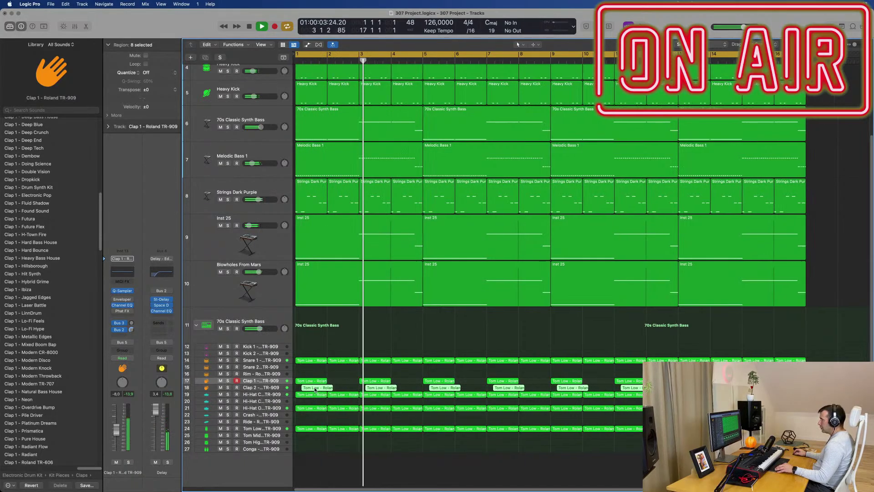
key("super+Right")
key("space")
key("space")
key("space")
key("space")
key("space")
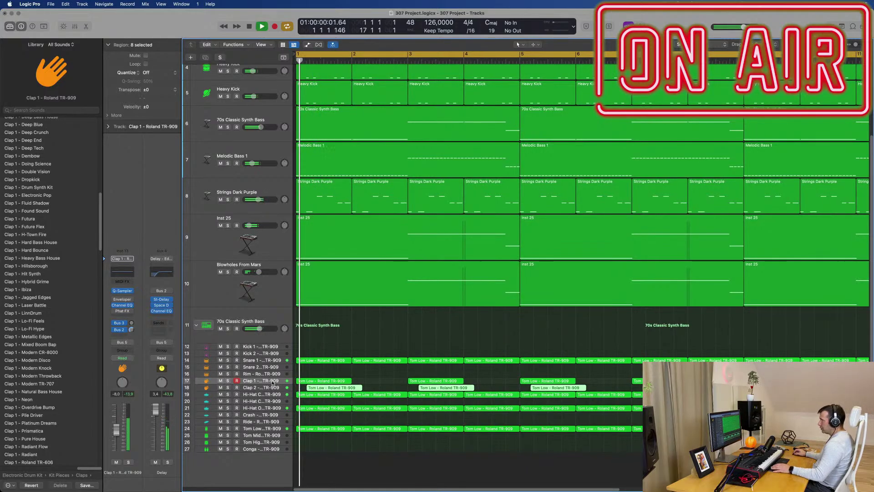
Step: Replace the Clap 2 track's sound with the Reverse Clap - Deep End patch and stop playback
left_click(284, 387)
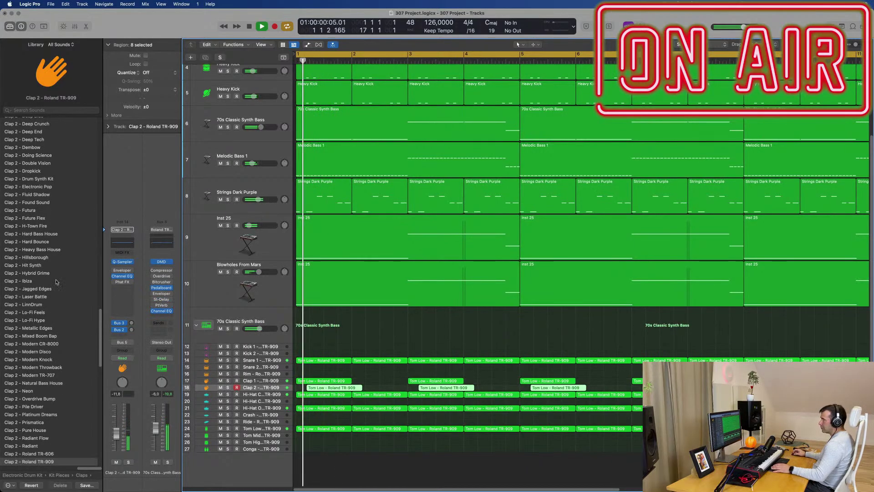
scroll(78, 316, "down", 15)
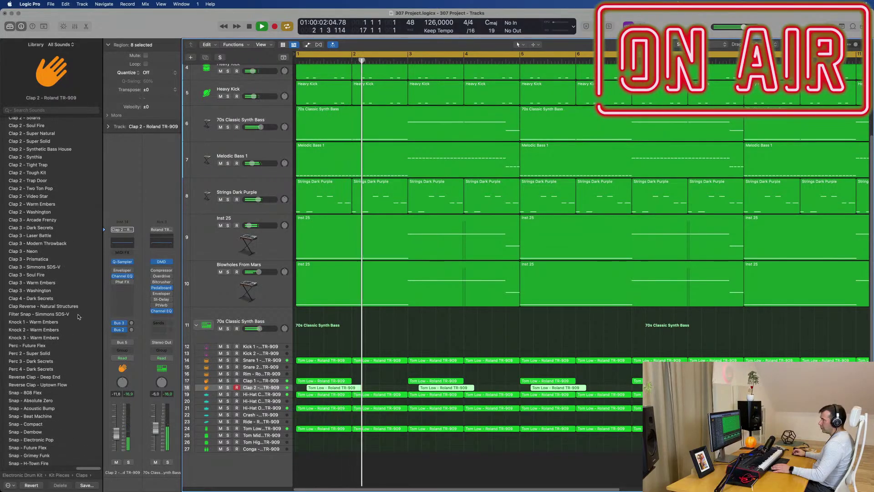
left_click(44, 354)
key("space")
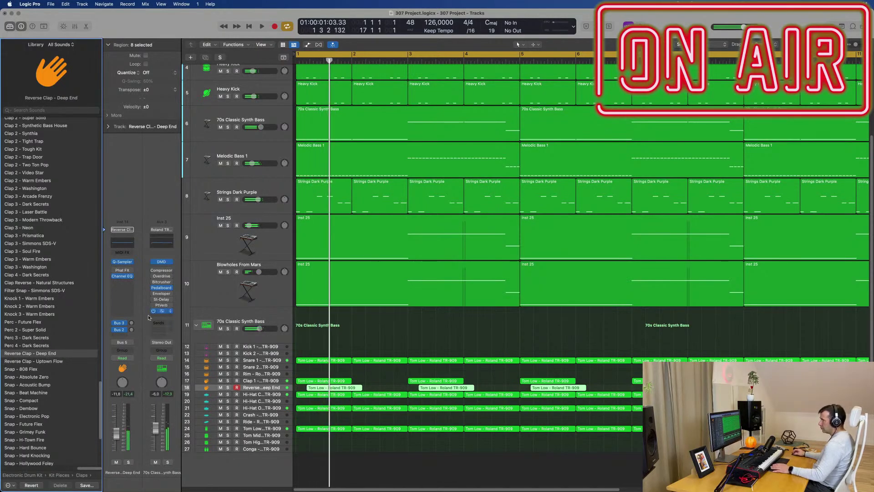
Step: Turn up the reverse clap's Bus 3 send, set its Bus 2 send to -5.1 dB and replay from the start
left_click(131, 324)
mouse_move(132, 324)
left_mouse_down()
mouse_move(140, 315)
mouse_move(135, 327)
left_mouse_up()
key("Return")
key("Return")
key("Return")
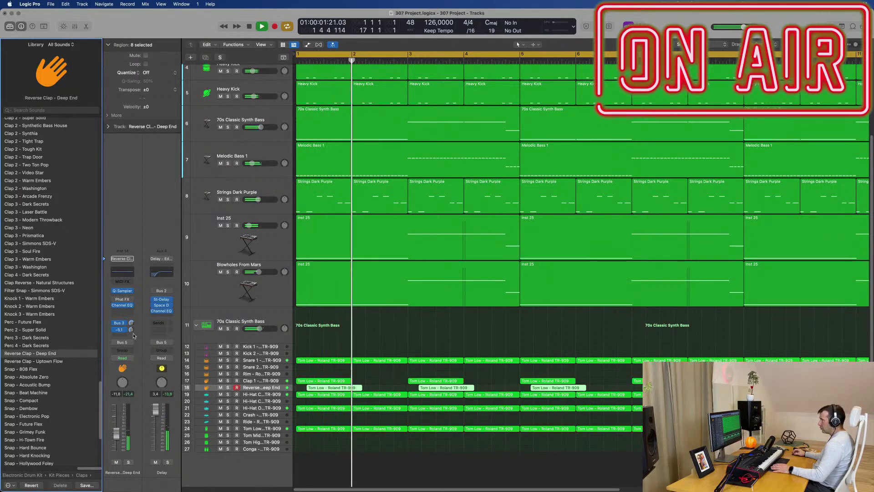
scroll(385, 337, "down", 2)
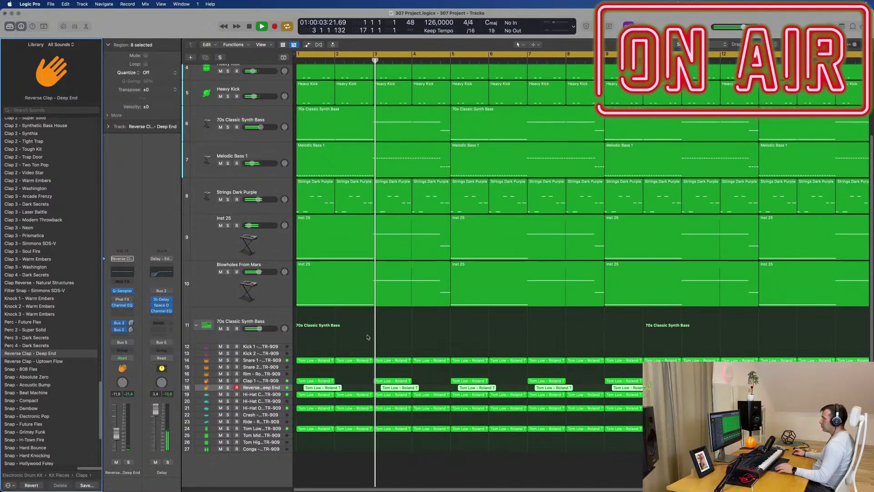
scroll(373, 336, "down", 2)
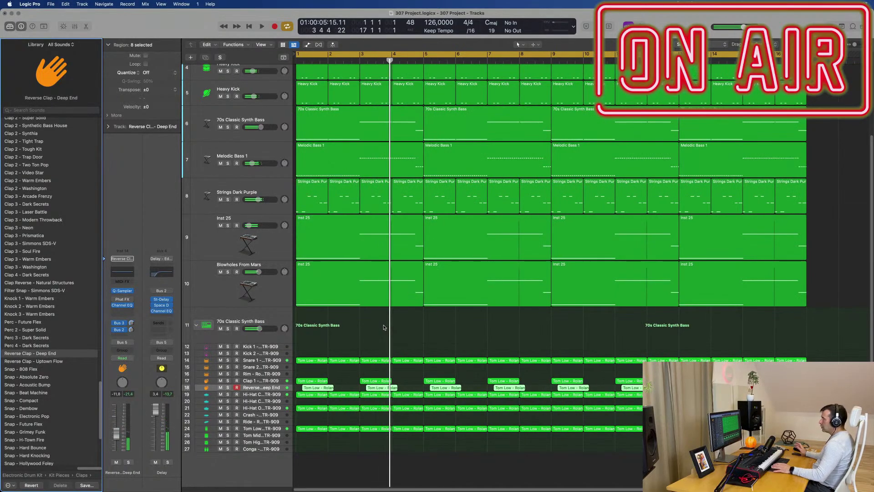
key("Return")
key("space")
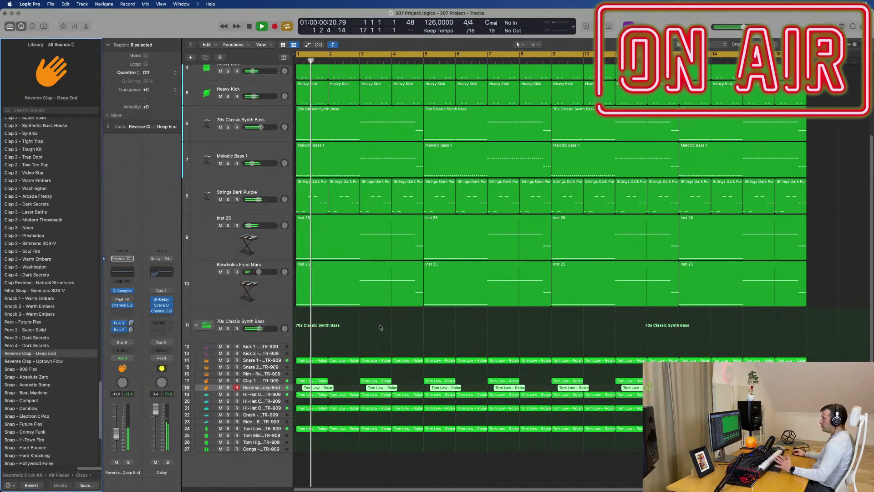
Step: Delete the paired Clap 1 and reverse clap regions at bars 3, 7 and 11 so they play every fourth bar
left_click(379, 387)
key("Delete")
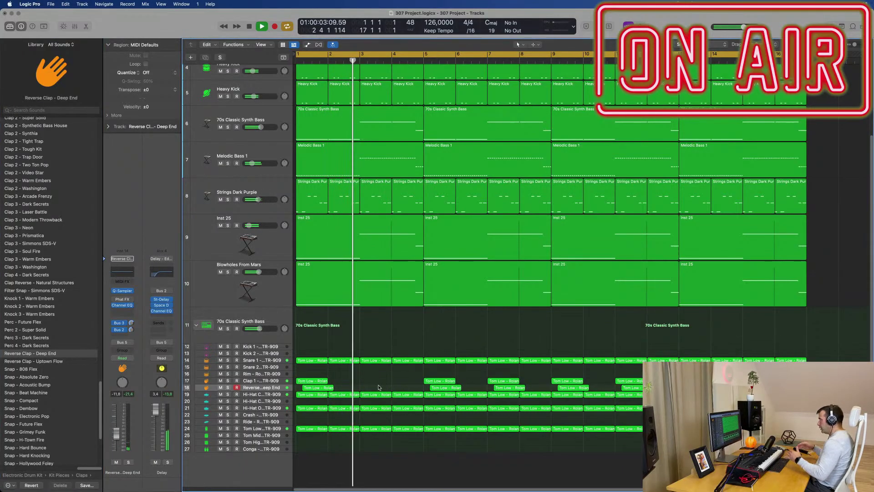
left_click_drag(501, 372, 513, 391)
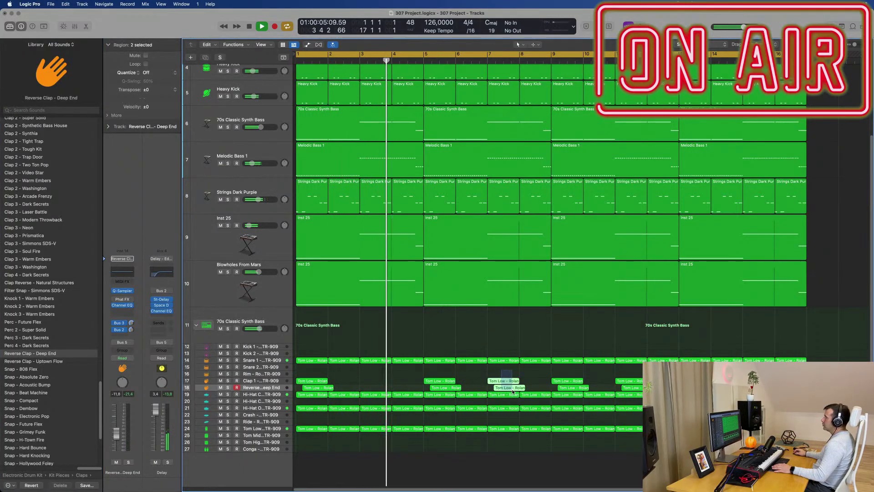
key("Delete")
left_click_drag(627, 373, 639, 390)
key("Delete")
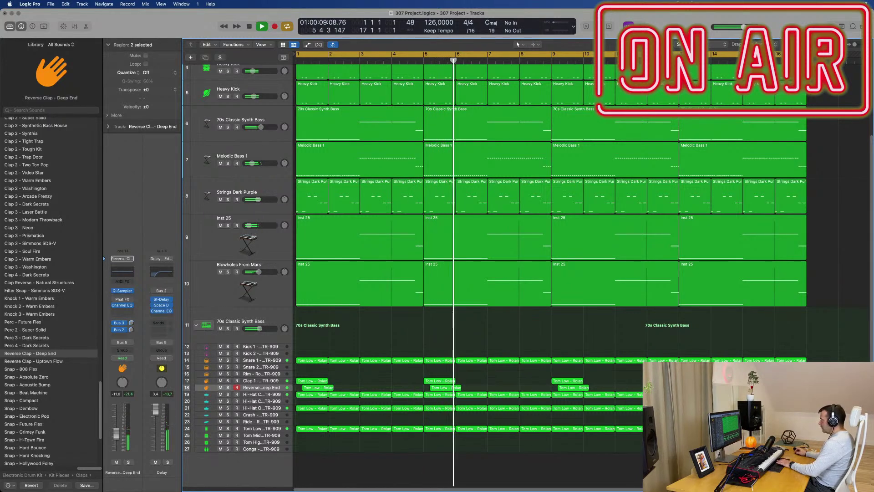
Step: Replay from the start and copy the first reverse clap region to bar 2 of the Crash track
key("Return")
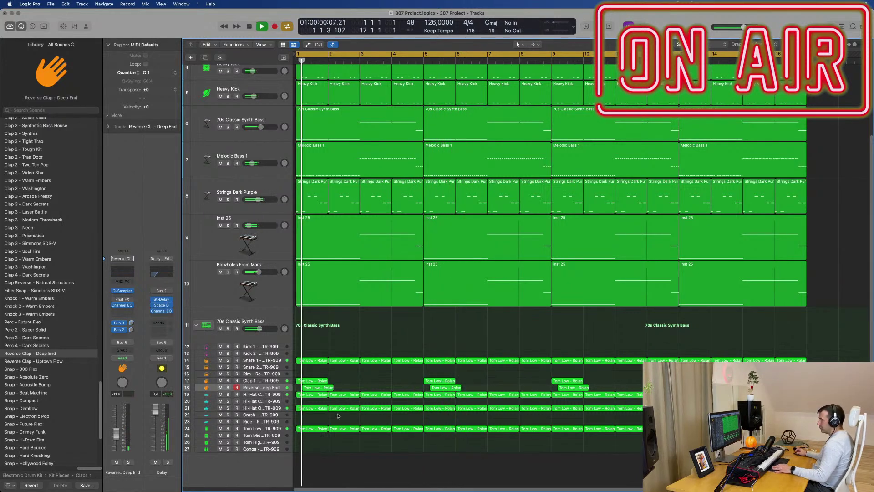
left_click(320, 388)
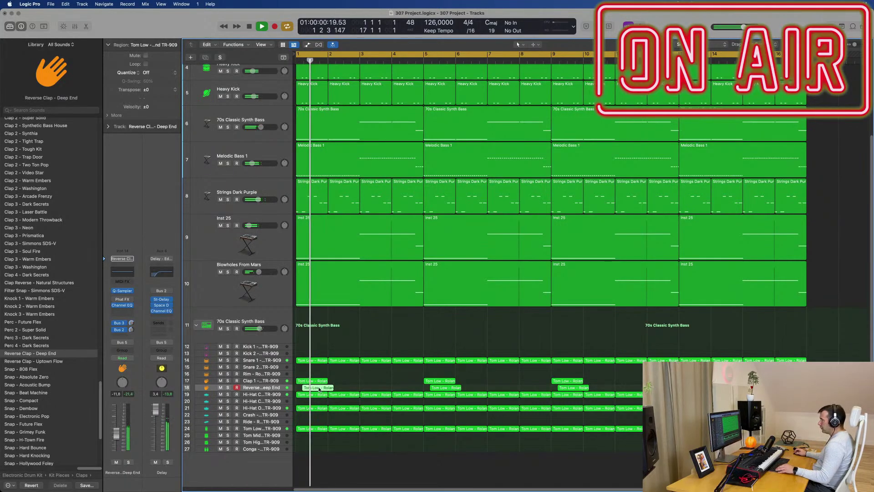
left_click_drag(320, 390, 342, 415)
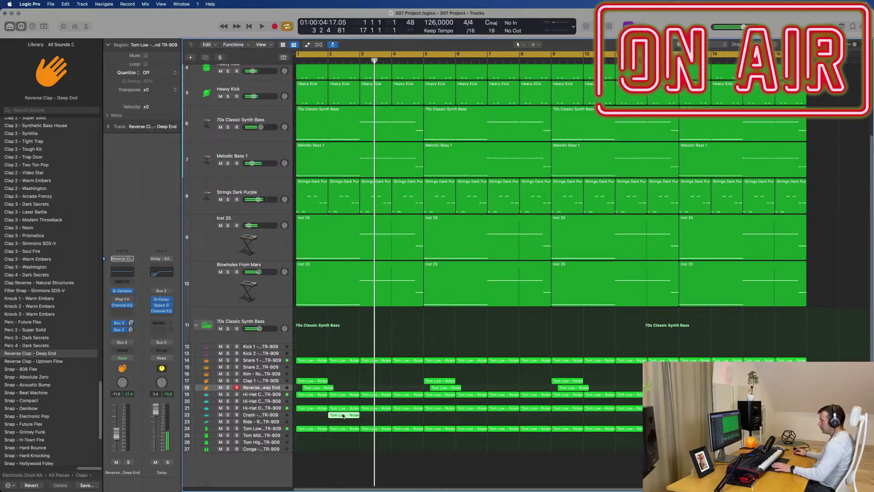
Step: Add a Bus 4 send to the Crash track, set it to -4.5 dB and replay from the start
left_click(281, 415)
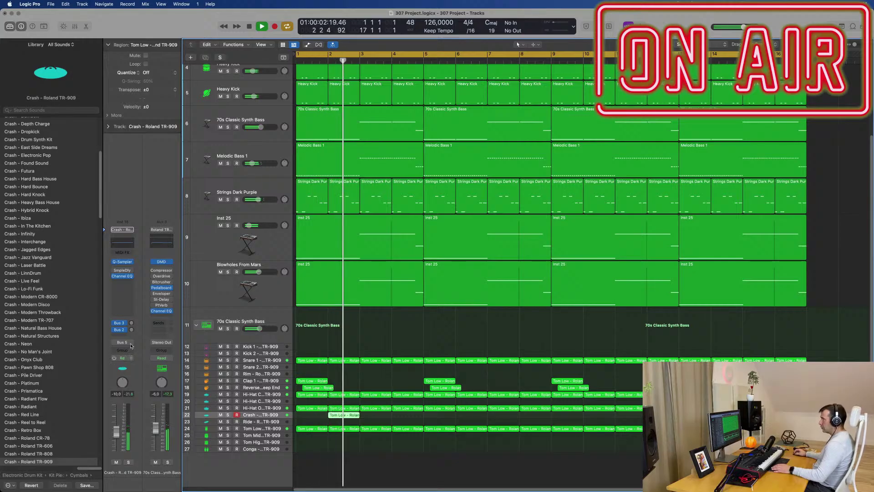
left_click(120, 329)
mouse_move(137, 346)
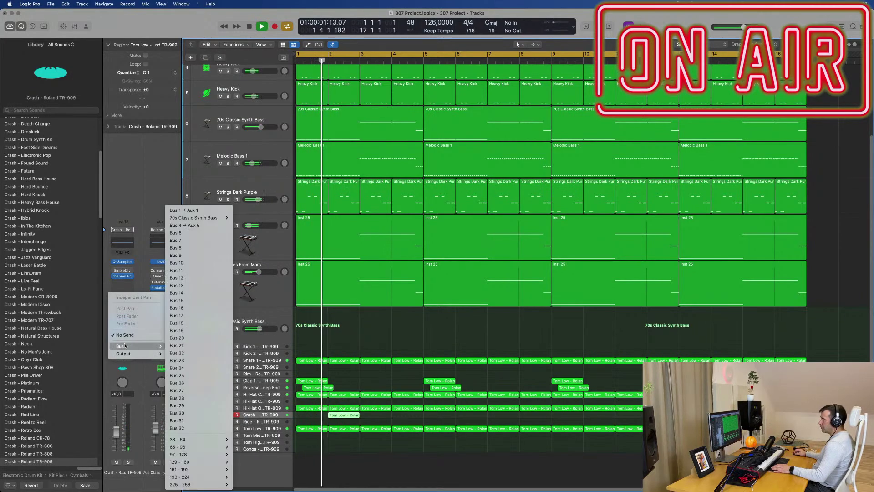
left_click(185, 225)
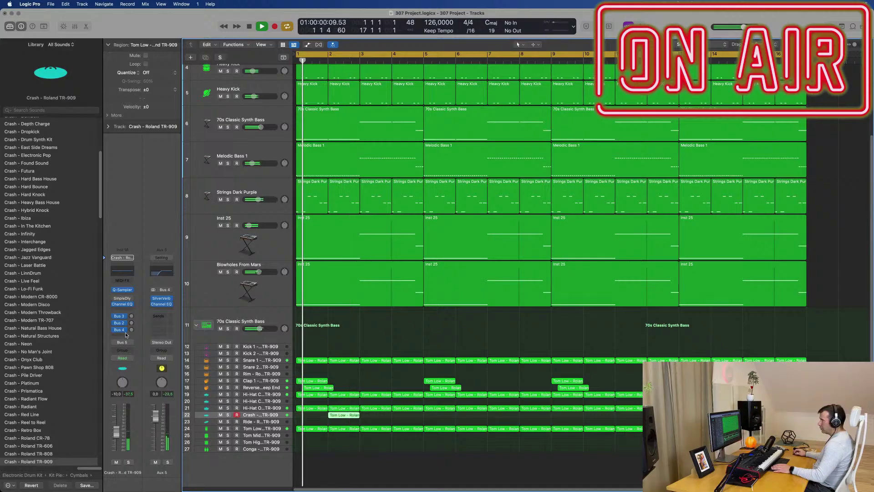
left_click_drag(131, 330, 132, 333)
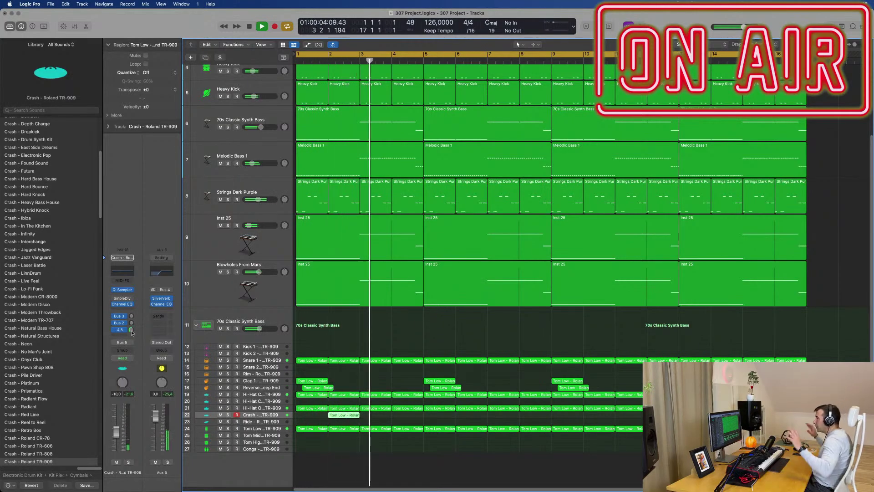
key("Return")
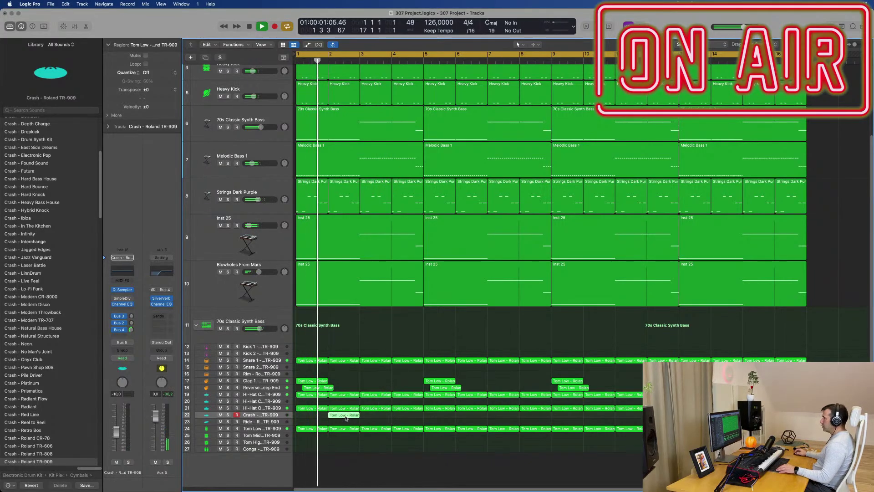
Step: Copy the bar 2 Crash region to bars 6 and 10 so the crash repeats every four bars
left_click_drag(345, 416, 472, 417)
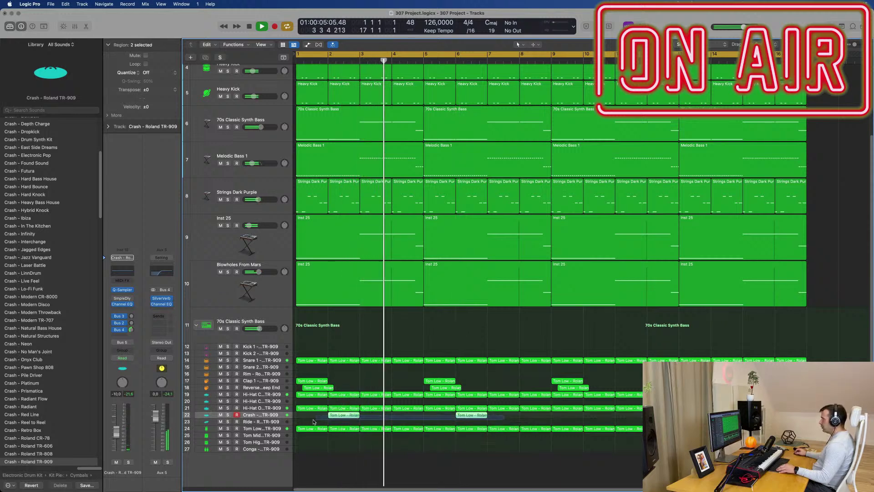
left_click_drag(371, 417, 498, 416)
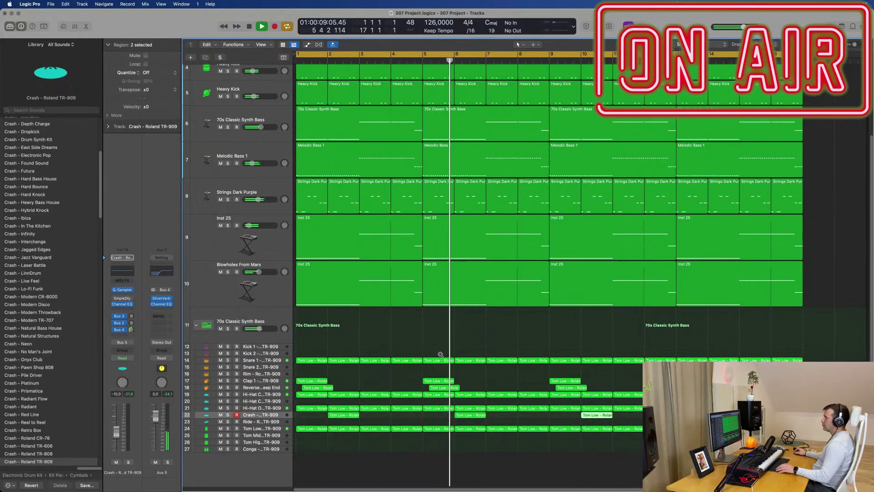
left_click(414, 337)
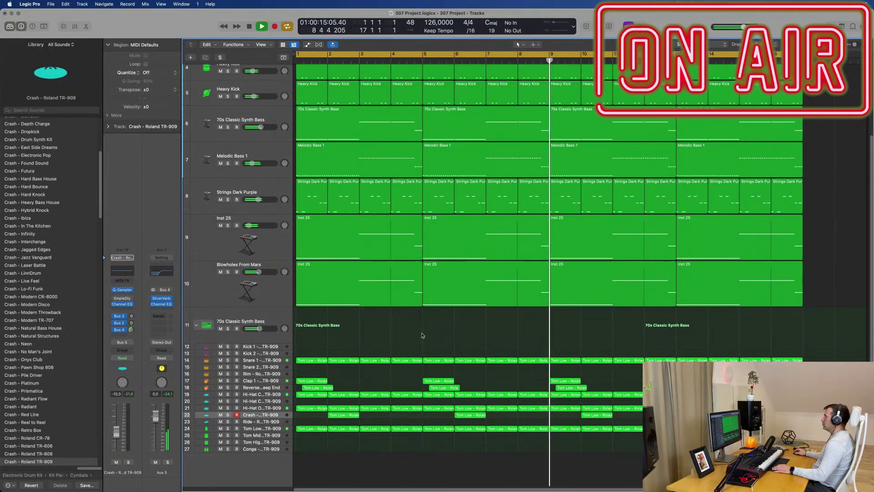
Step: Create a new track with duplicate settings directly below the Blowholes From Mars track
scroll(424, 336, "up", 2)
scroll(427, 338, "up", 2)
scroll(428, 338, "down", 3)
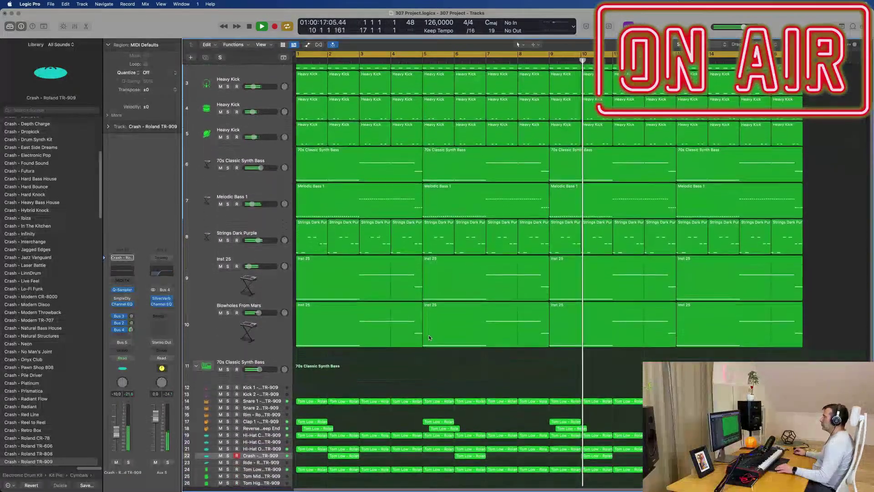
scroll(429, 337, "down", 2)
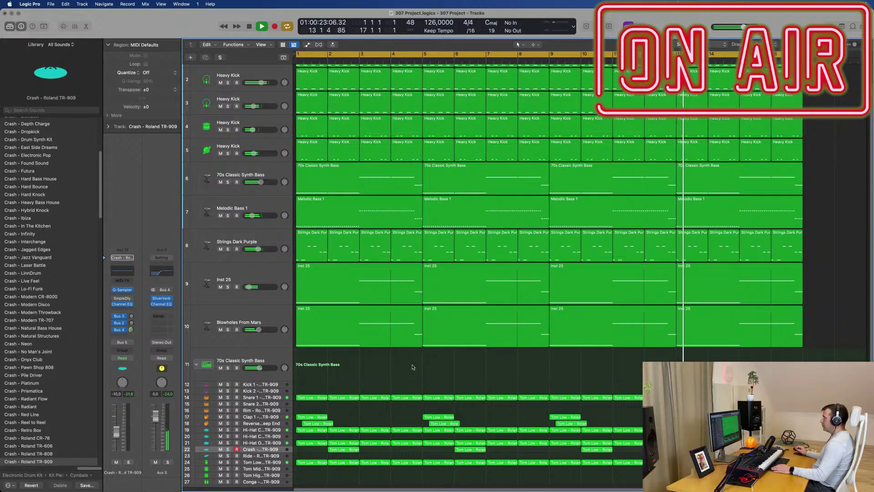
left_click(269, 345)
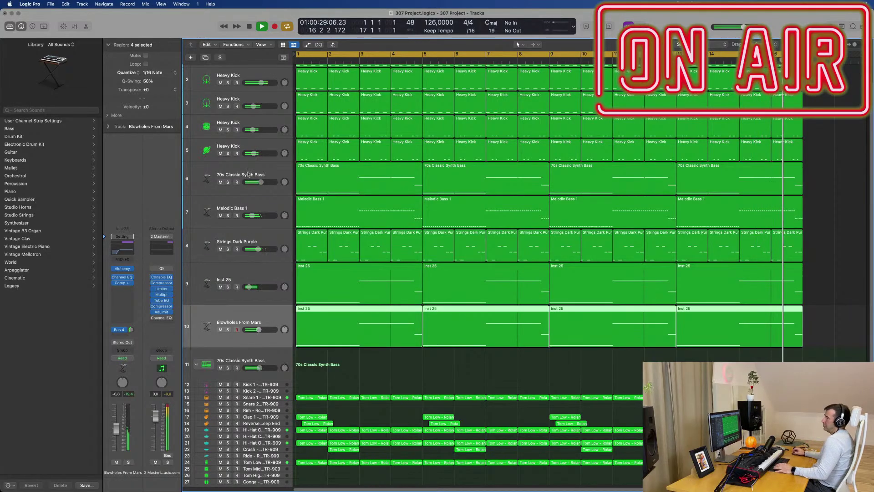
left_click(205, 57)
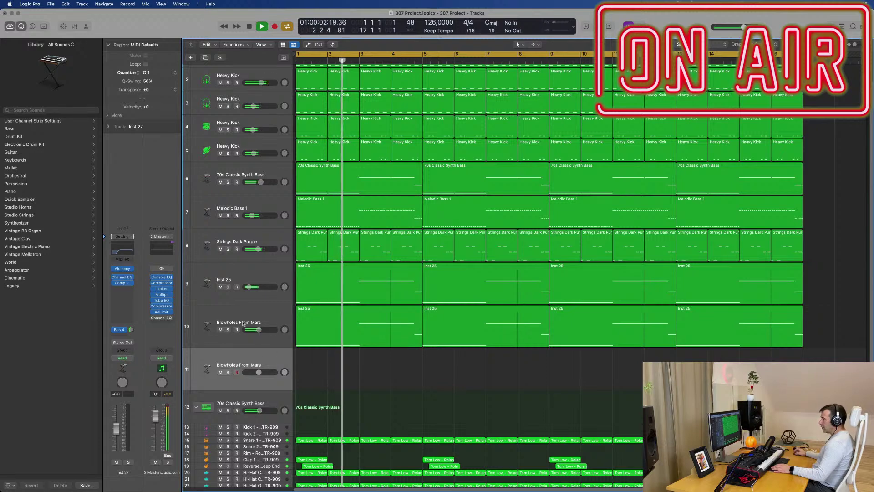
Step: Replace Alchemy with Retro Synth on the new track and move its oscillator mix close to Osc 1
left_click(131, 272)
mouse_move(191, 338)
left_click(221, 338)
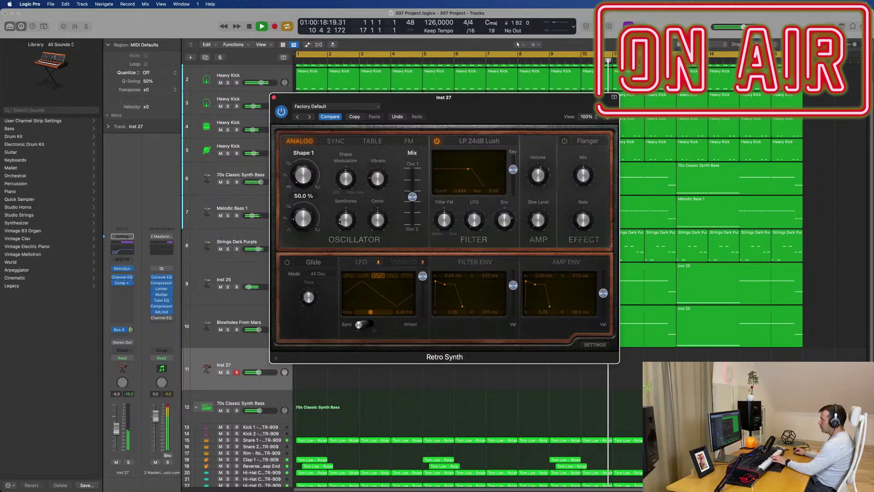
left_click_drag(413, 197, 412, 172)
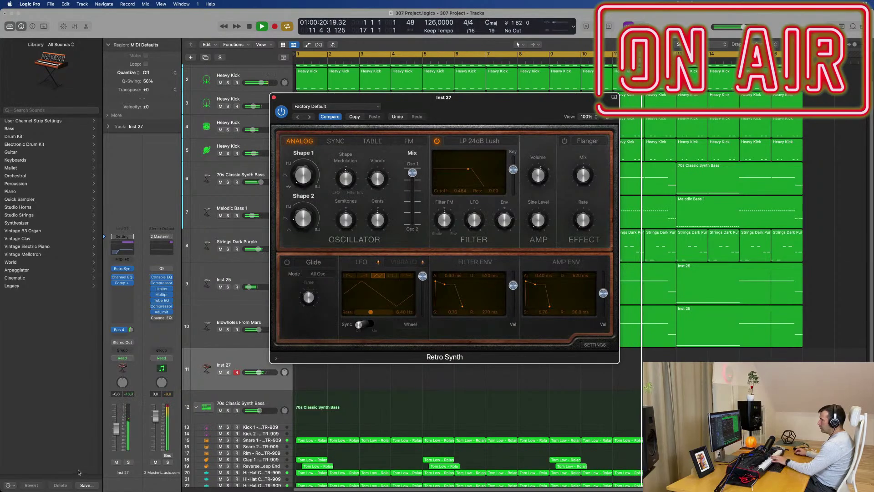
Step: Lower the Inst 27 track to -17.0 dB and set its Retro Synth filter to 0.344 cutoff and 0.17 resonance
left_click_drag(117, 439, 120, 442)
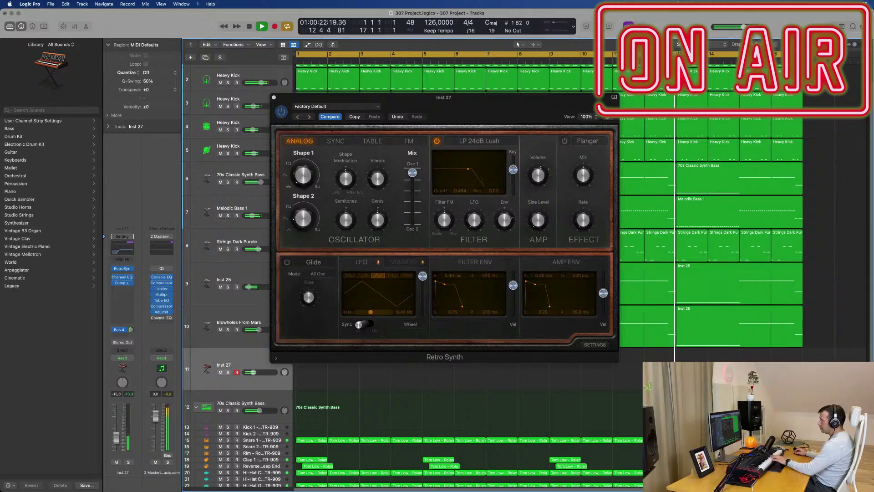
left_click(131, 329)
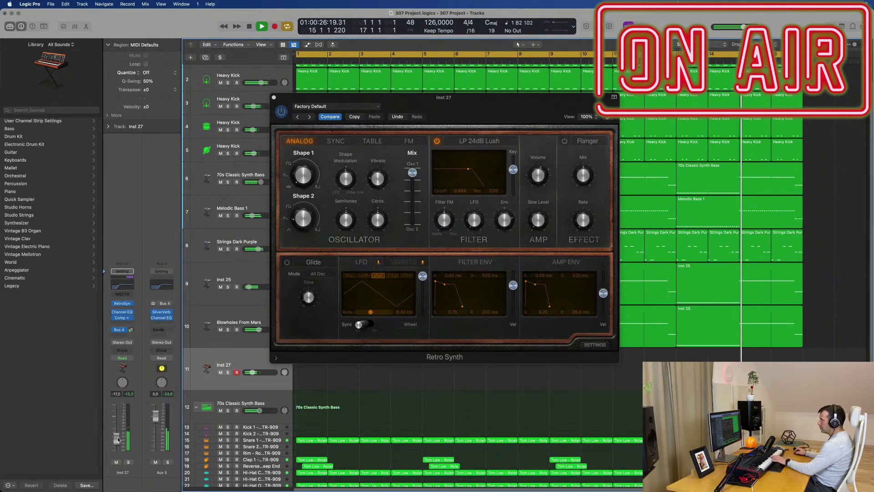
left_click_drag(472, 167, 465, 164)
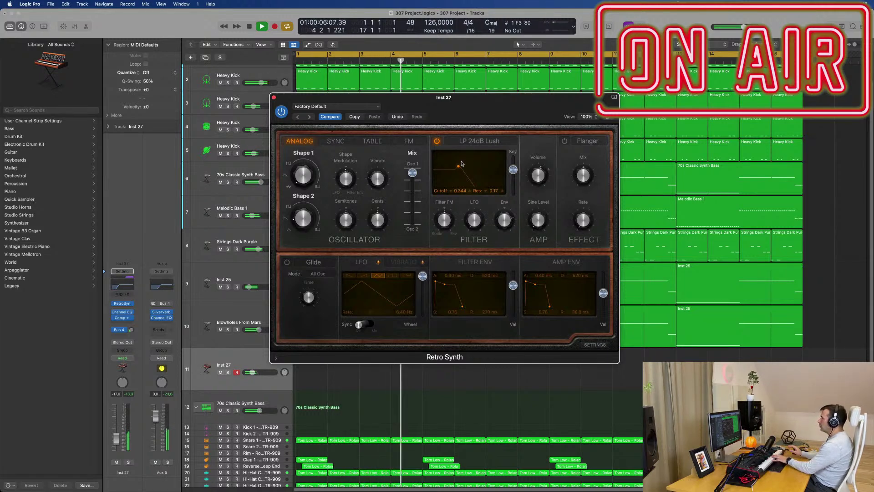
Step: Record a short part on the Inst 27 track from bar 7 and move the recorded region to bar 1
left_click_drag(484, 103, 635, 98)
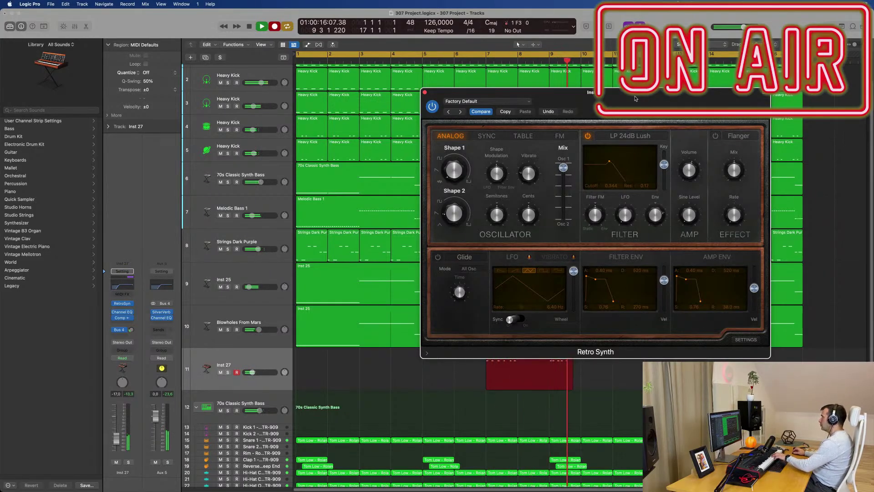
key("space")
left_click_drag(639, 101, 860, 98)
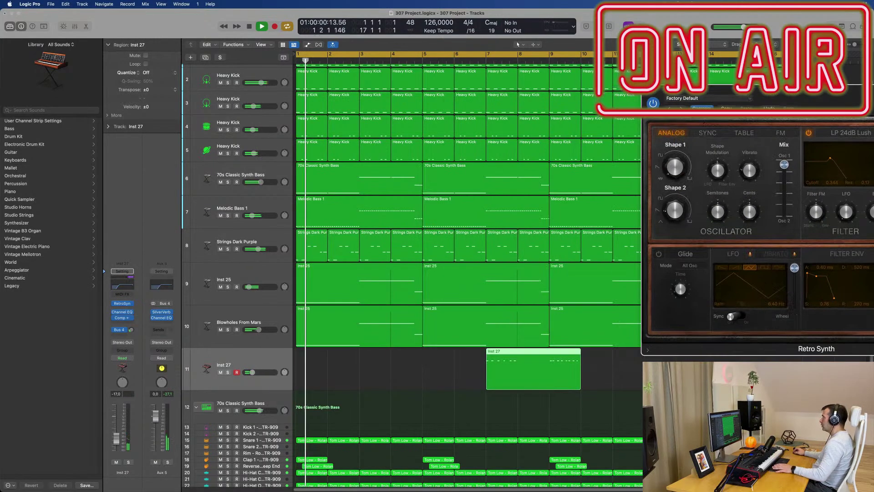
left_click_drag(487, 357, 313, 361)
Step: Quantize all notes of the Inst 27 region to 1/16, set their velocity to 40 and replay from the start
double_click(327, 354)
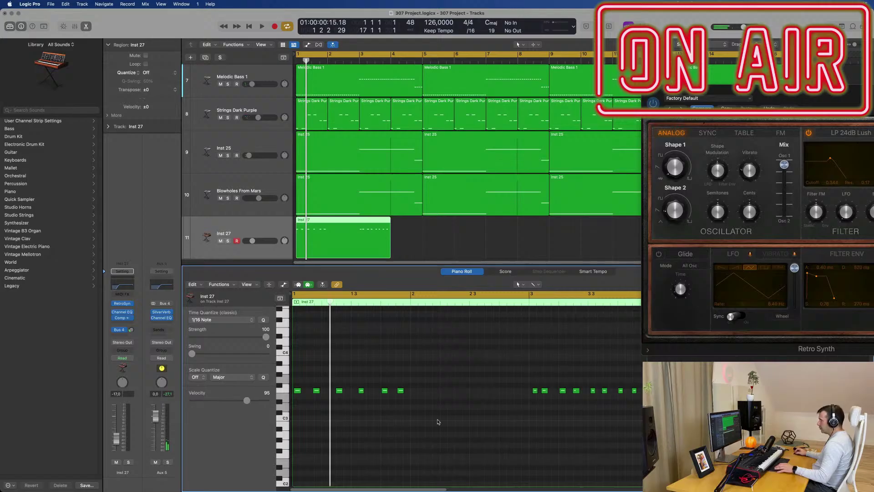
key("space")
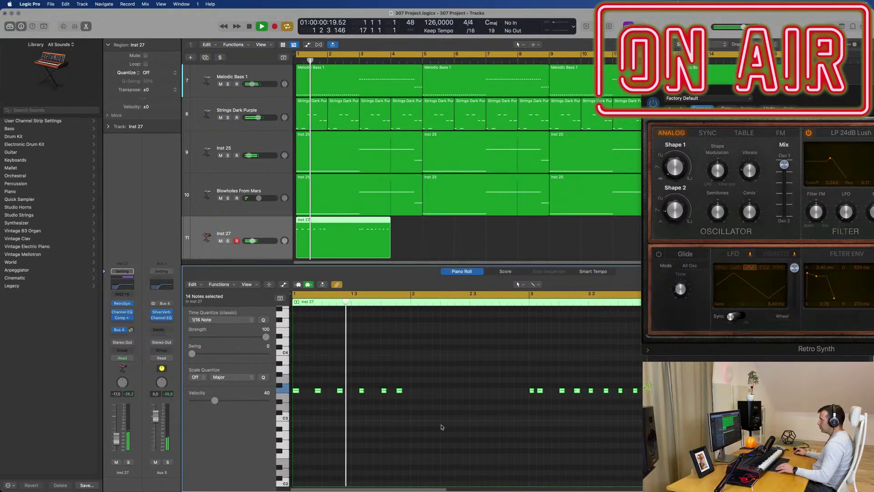
key("Return")
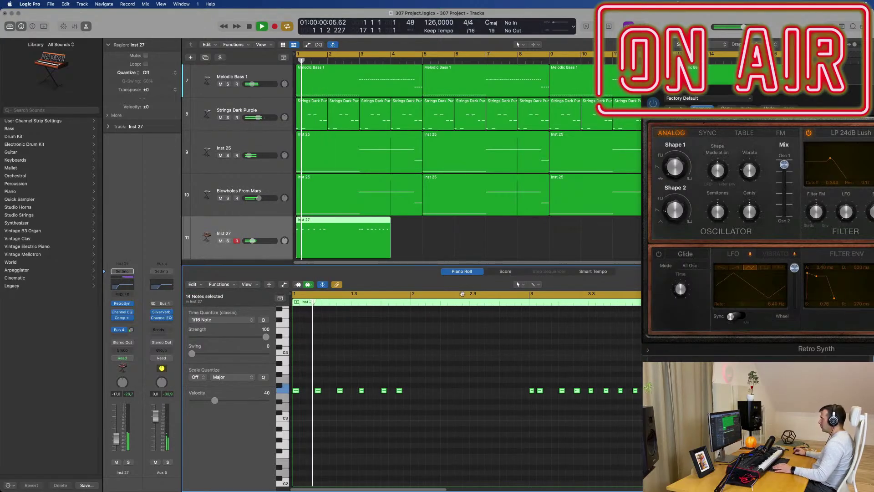
Step: Close the Retro Synth window and replay the Inst 27 part from the start
left_click_drag(641, 95, 334, 93)
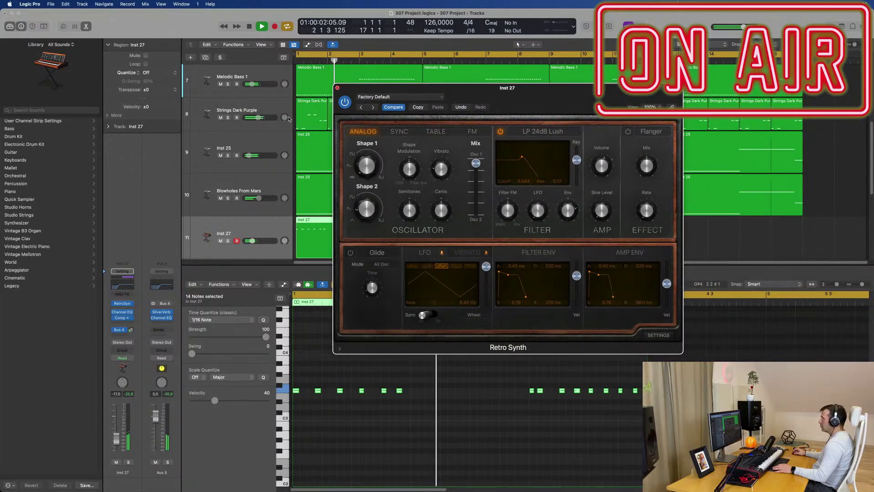
left_click(337, 88)
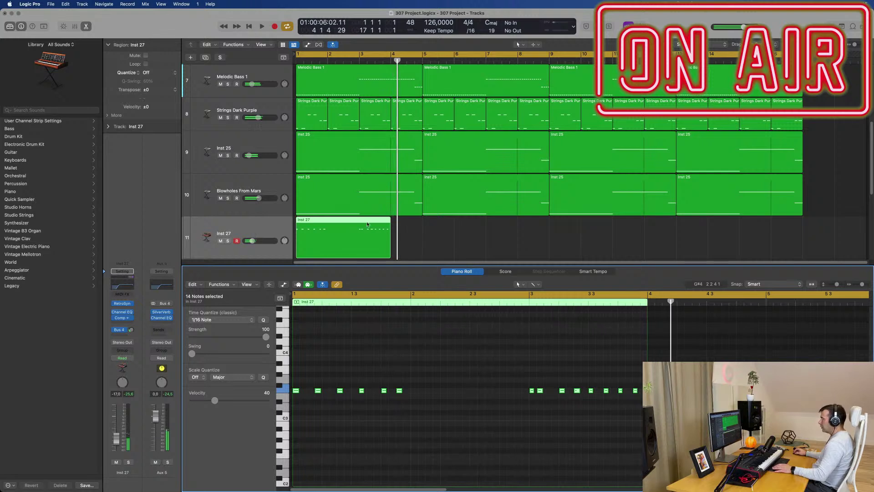
key("space")
key("Return")
key("space")
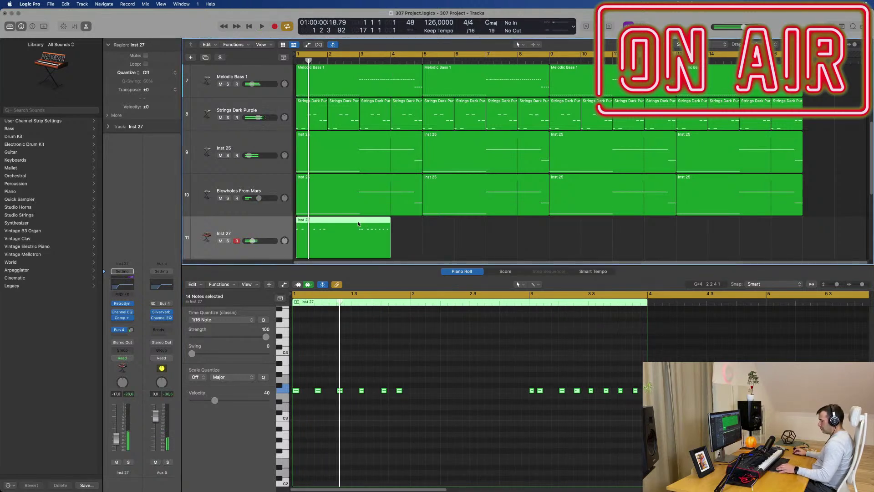
key("x")
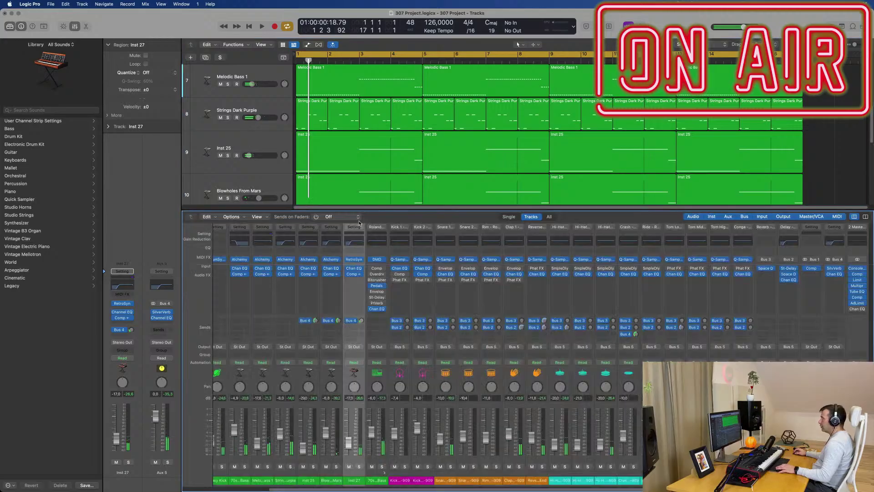
key("x")
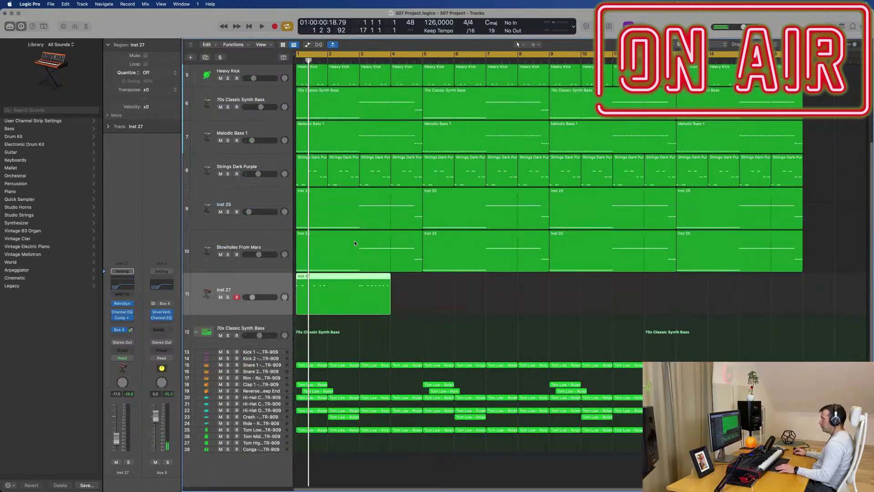
Step: Trim the Inst 27 region to two bars and lower the track to -18.0 dB while replaying
left_click_drag(390, 311, 358, 311)
key("space")
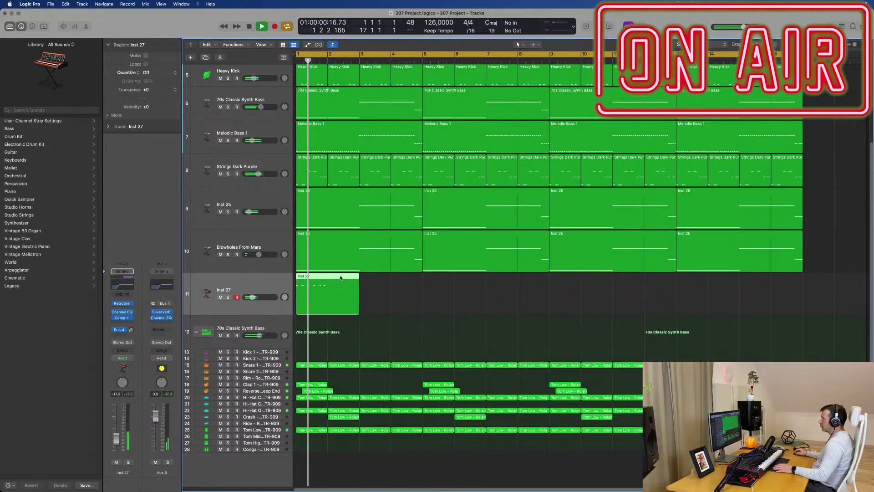
key("Return")
key("space")
key("space")
left_click_drag(116, 439, 116, 440)
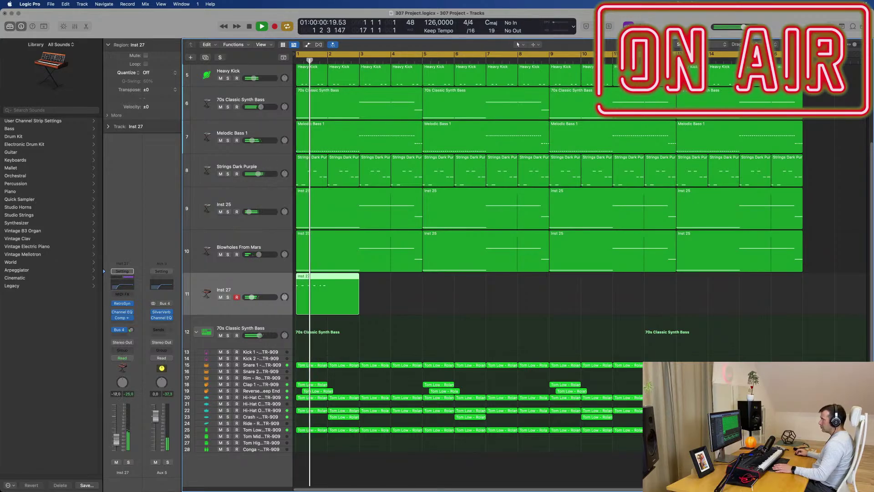
key("space")
key("space")
key("space")
Step: Move the two-bar Inst 27 region to start at bar 3 and replay it
left_click_drag(342, 279, 403, 279)
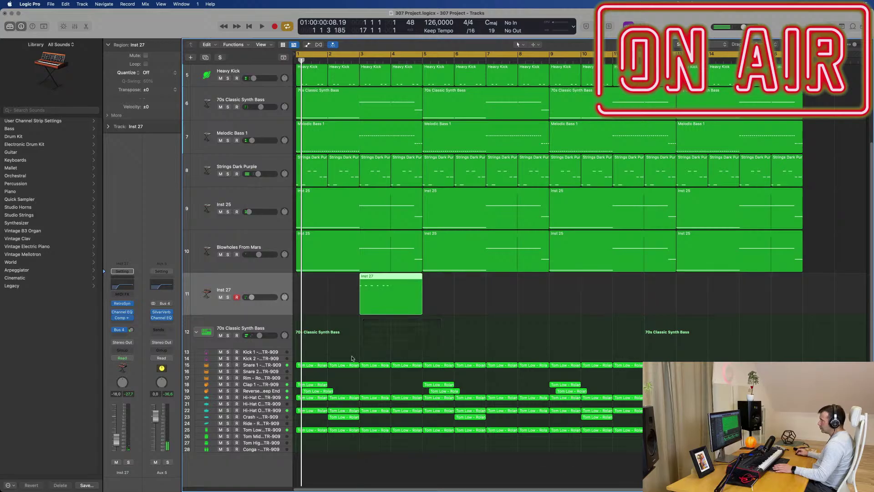
key("space")
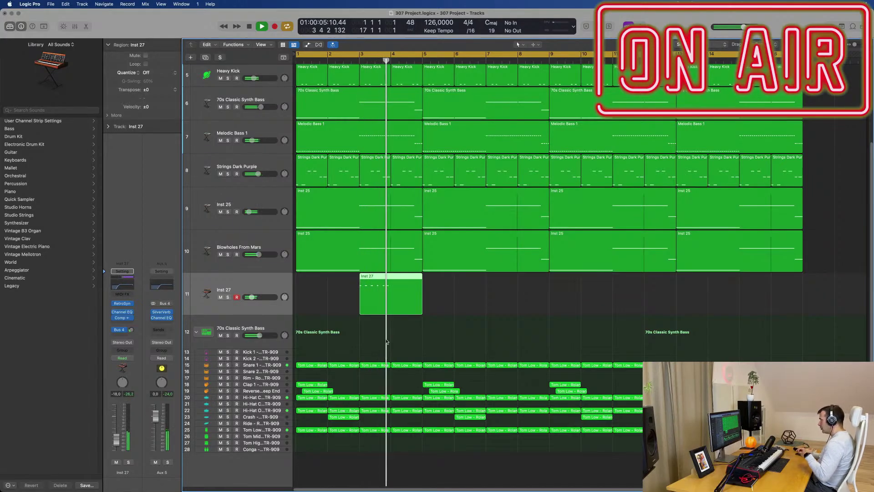
key("space")
key("space")
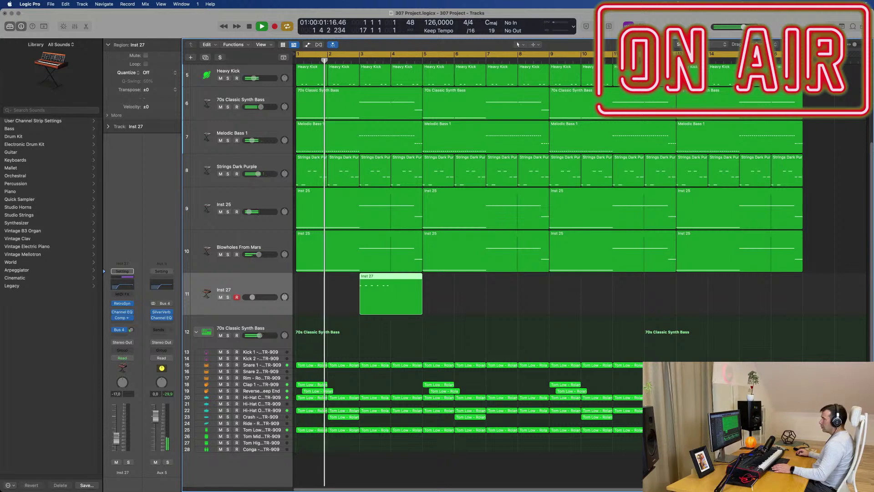
Step: Set the Inst 27 track's Bus 4 send to -10.8 dB and its volume to -17.4 dB
left_click_drag(131, 330, 132, 316)
left_click_drag(115, 397, 115, 396)
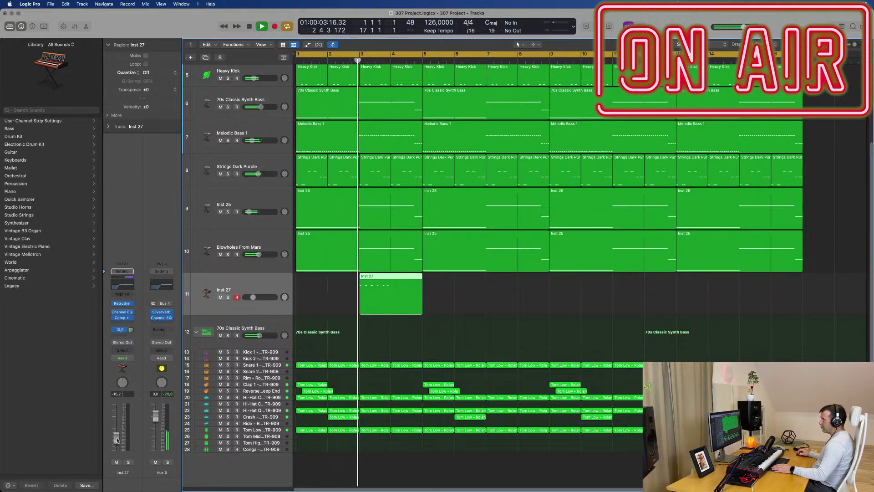
left_click_drag(117, 440, 117, 443)
Step: Copy the Inst 27 track's Compressor onto the Bus 4 aux channel after its Channel EQ and replay from the start
key("space")
key("space")
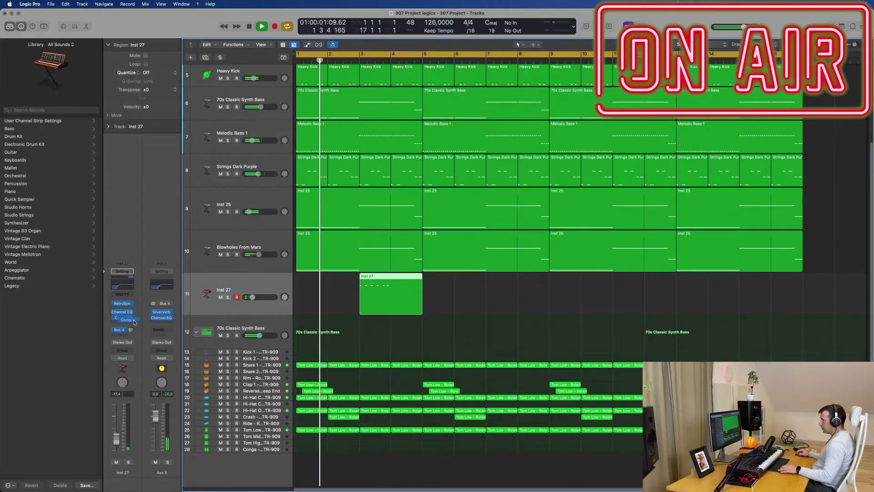
left_click_drag(163, 322, 162, 323)
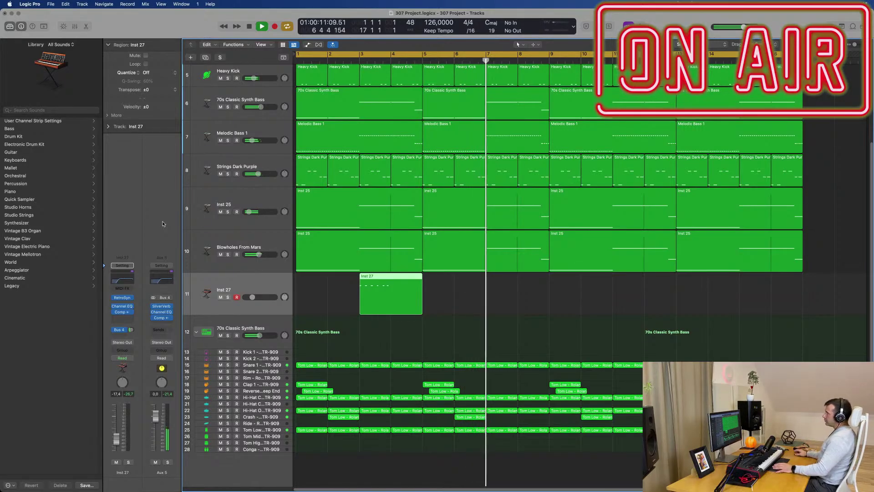
key("Return")
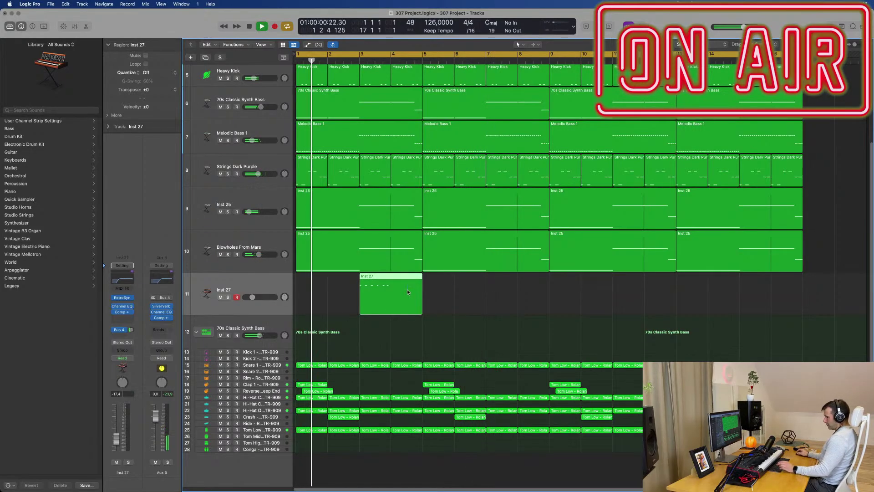
Step: Copy the Inst 27 region to bars 7, 11 and 15 and mute the Strings Dark Purple track
left_click_drag(391, 278, 771, 281, "alt")
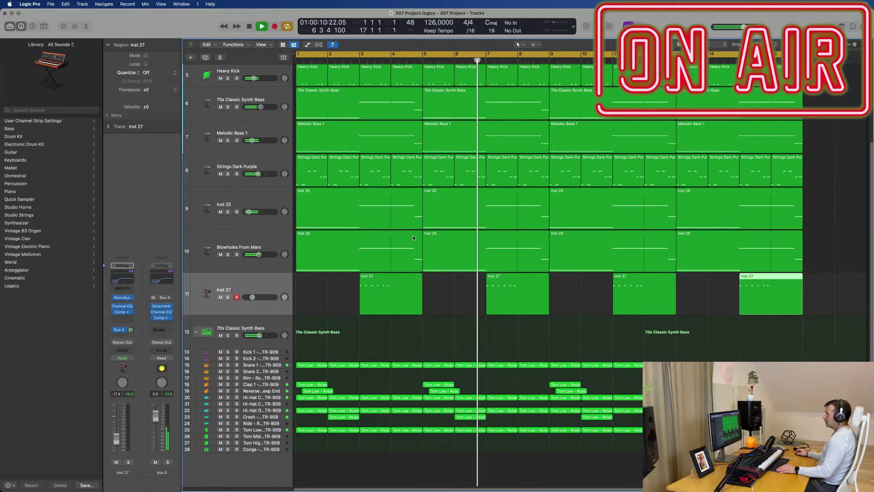
left_click(220, 173)
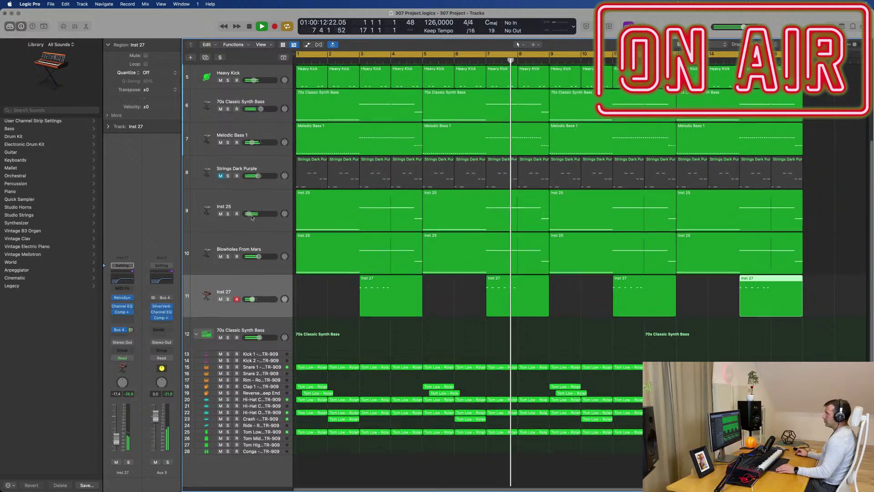
scroll(324, 253, "up", 1)
key("super+Up")
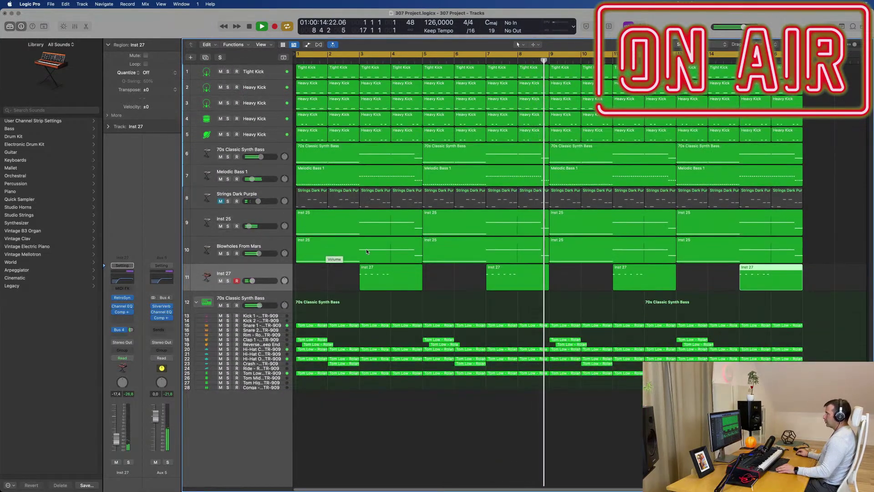
left_click(342, 281)
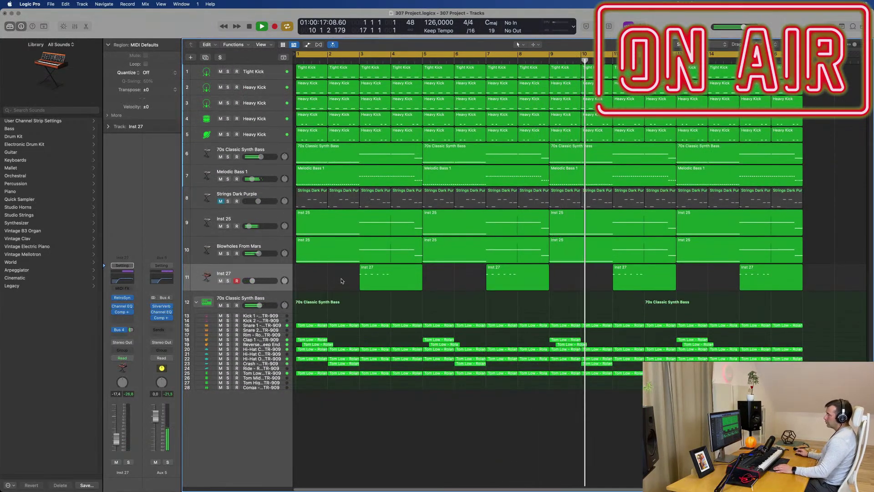
Step: Lower the Crash track to -17.0 dB and replay from the start
left_click(262, 363)
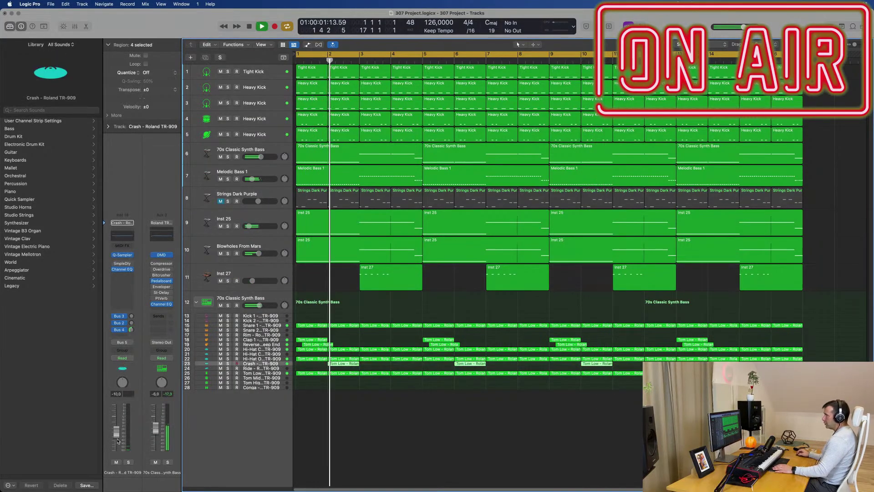
left_click_drag(118, 434, 117, 440)
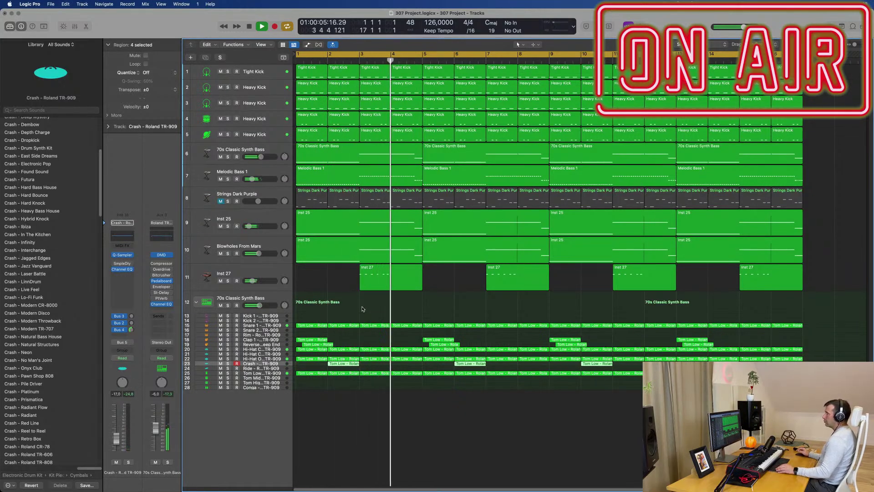
left_click(444, 278)
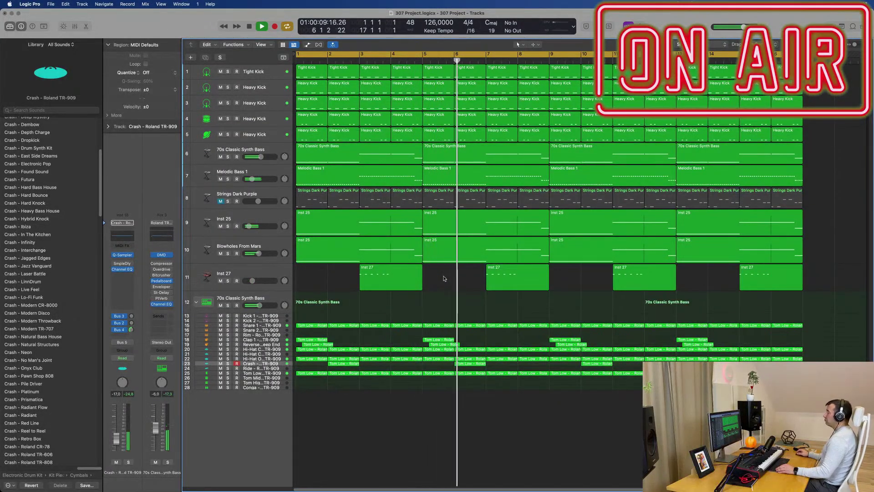
key("Return")
Step: Delete the Crash regions at bars 6 and 14 so the crash repeats every eight bars
left_click(470, 363)
key("Delete")
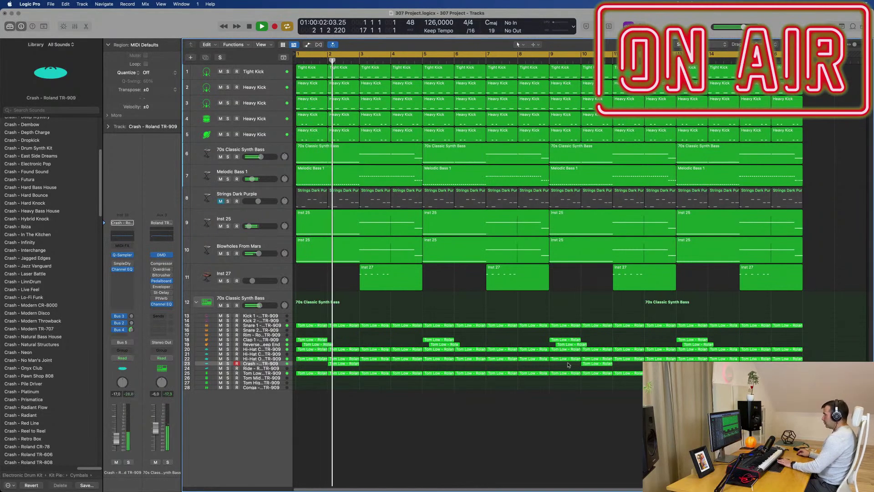
left_click(724, 363)
left_click(509, 454)
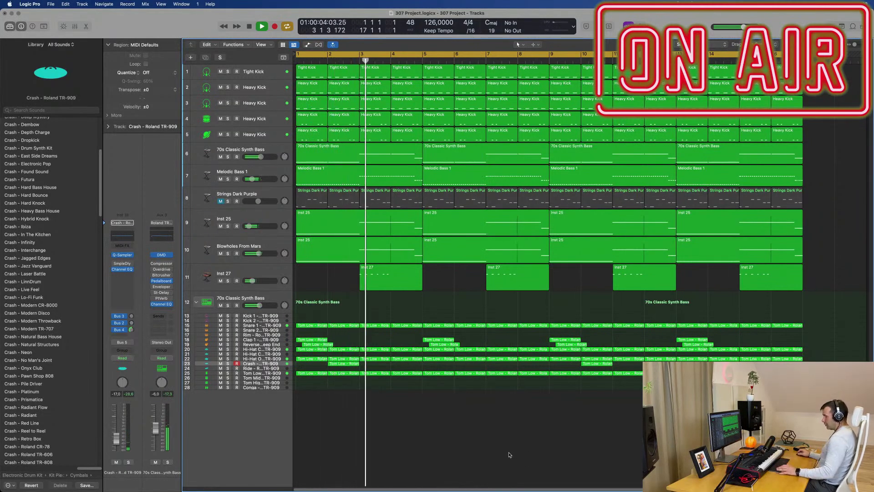
Step: Name and color all regions in the arrangement by their tracks
key("super+a")
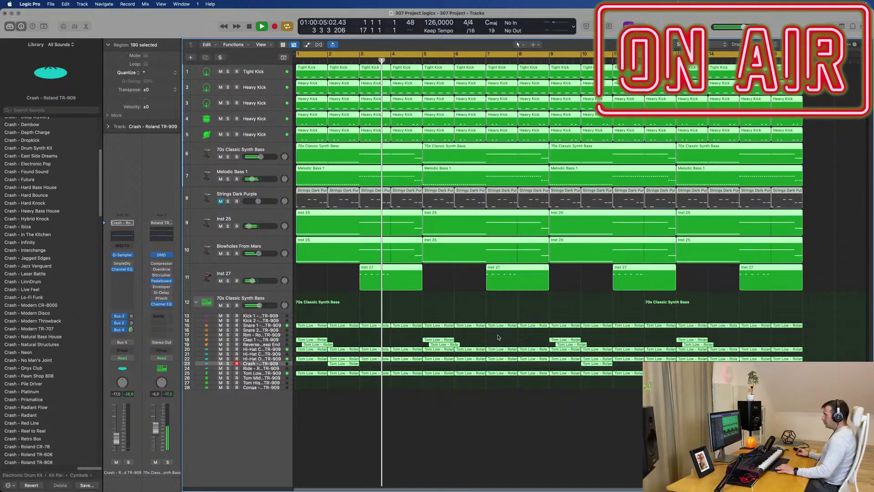
right_click(470, 327)
left_click(482, 322)
right_click(475, 329)
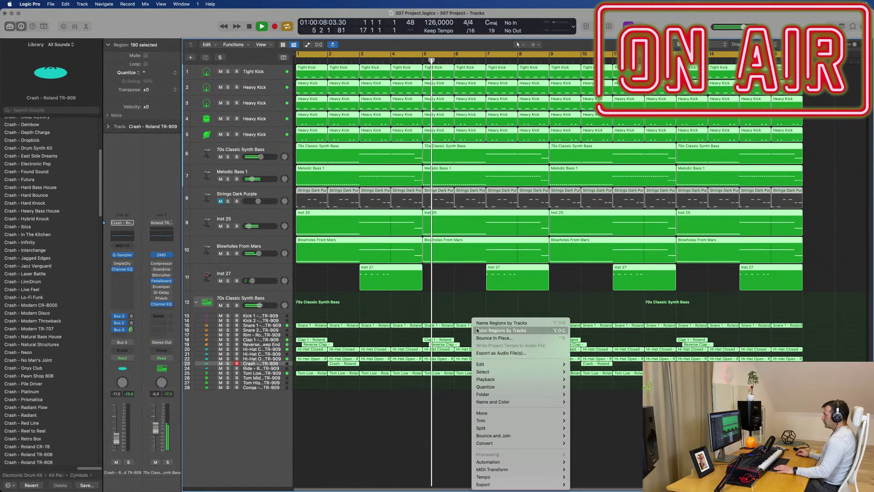
left_click(500, 330)
left_click(390, 308)
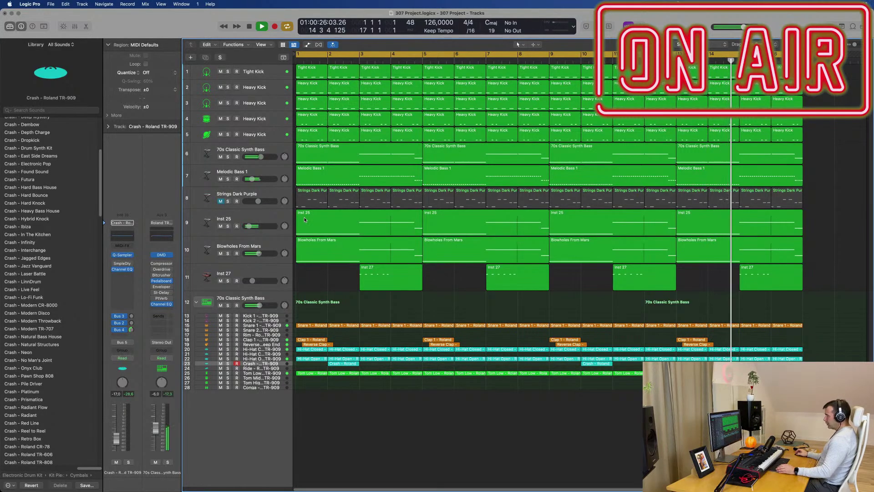
Step: Repeat all regions once so the arrangement continues from bar 17
key("super+a")
key("super+r")
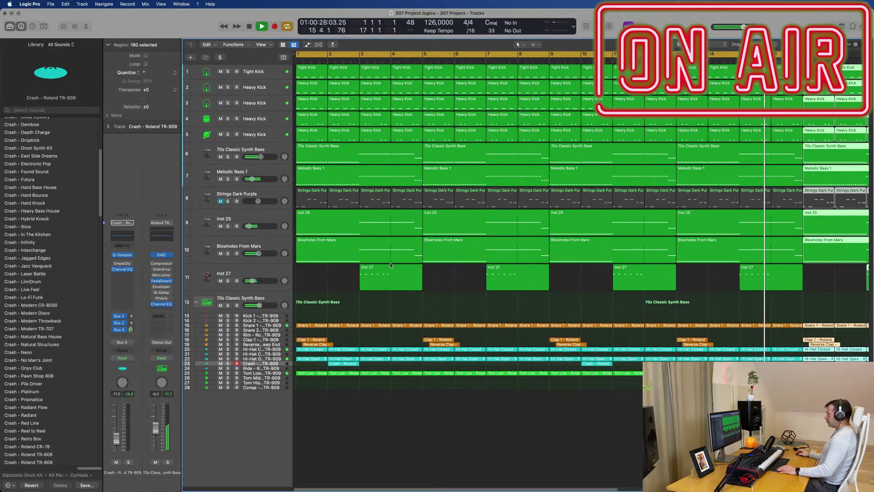
Step: Replay the arrangement from the start and delete all Heavy Kick regions in bars 1 to 4, keeping the Tight Kick
scroll(531, 331, "down", 5)
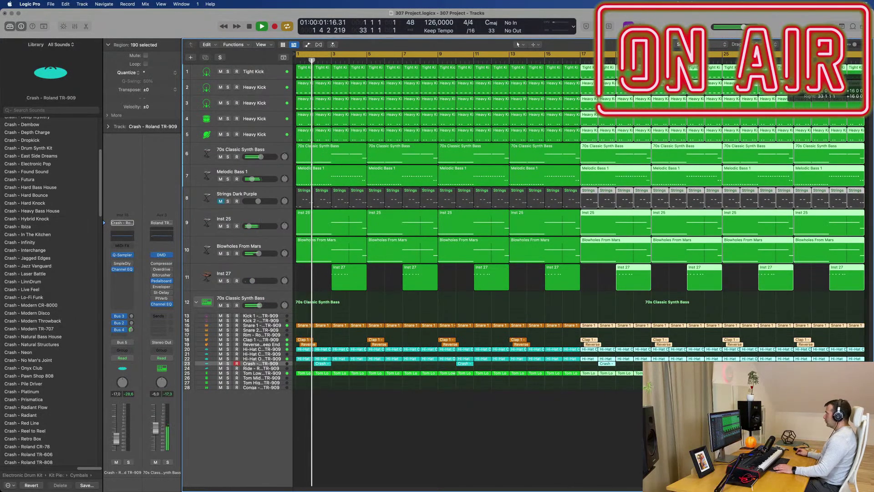
key("space")
key("space")
key("space")
key("space")
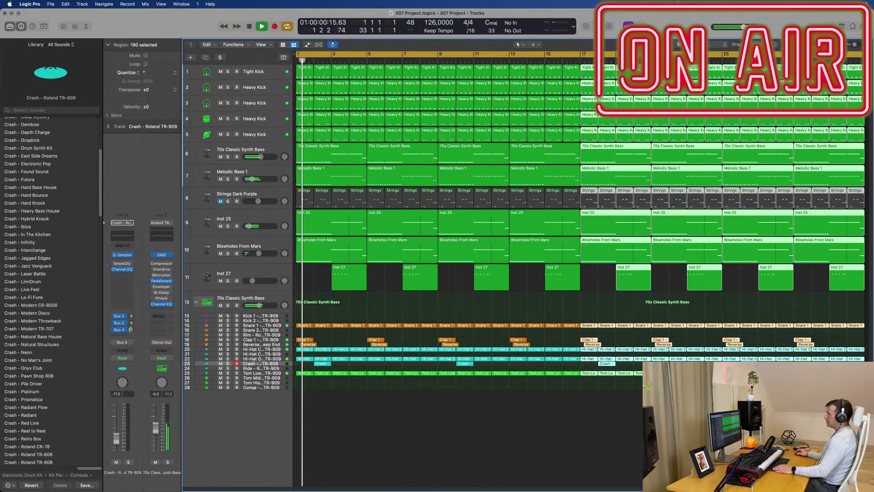
left_click(304, 87)
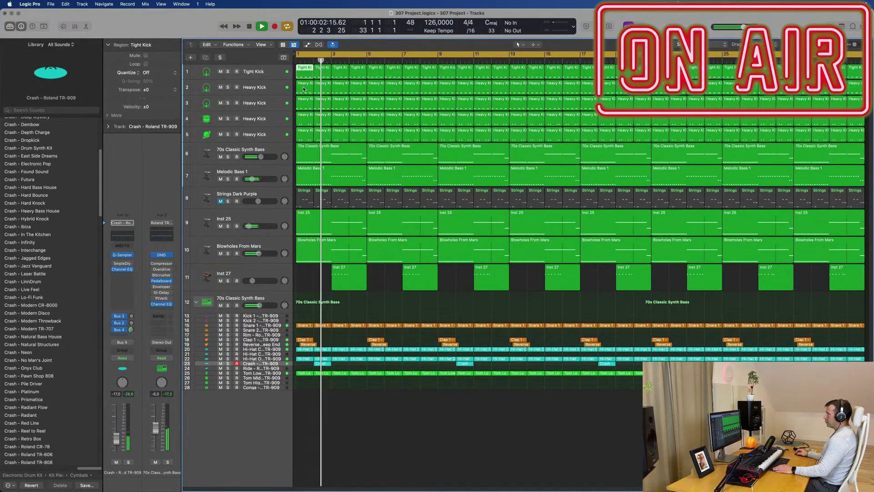
key("BackSpace")
left_click_drag(304, 88, 362, 134)
key("BackSpace")
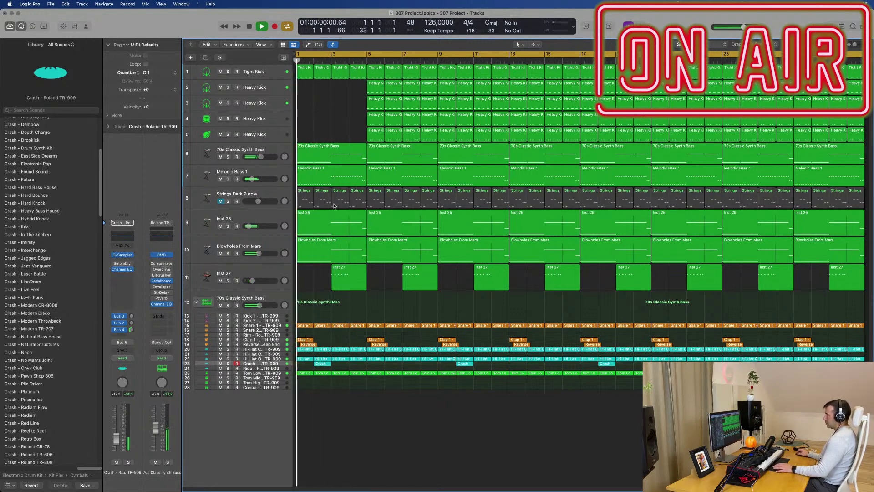
Step: Check Inst 25 in solo and clear the Inst 25, Snare 1 and Crash regions from bars 1 to 4
left_click(228, 226)
left_click(229, 227)
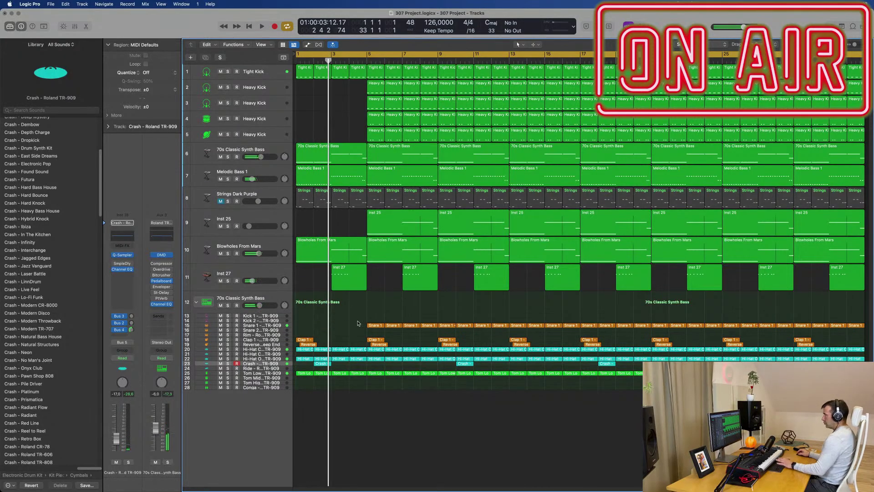
left_click(320, 364)
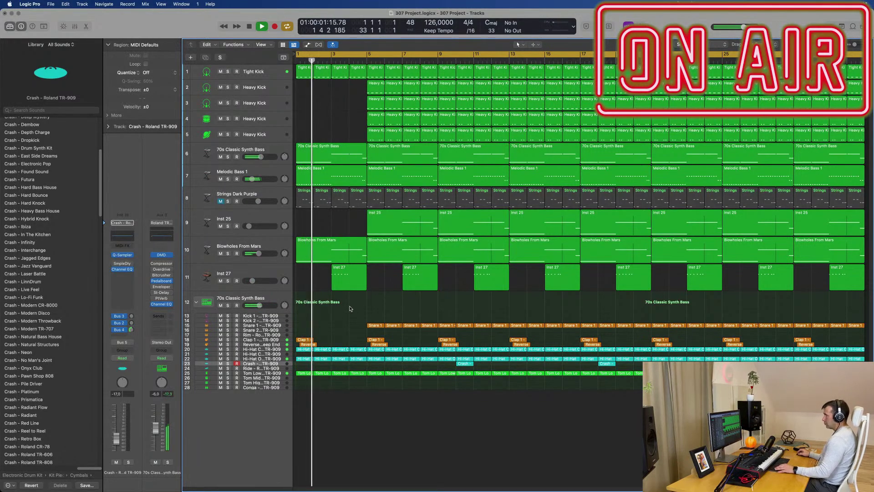
Step: Replay the intro and delete the Tight Kick, hi-hat and Tom Low regions in bar 4 to create a break before bar 5
scroll(371, 308, "up", 1)
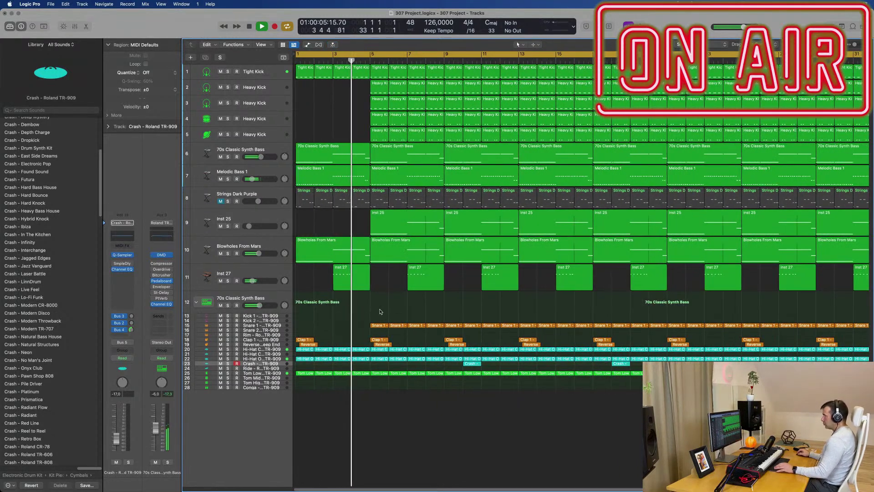
scroll(380, 311, "up", 2)
key("Return")
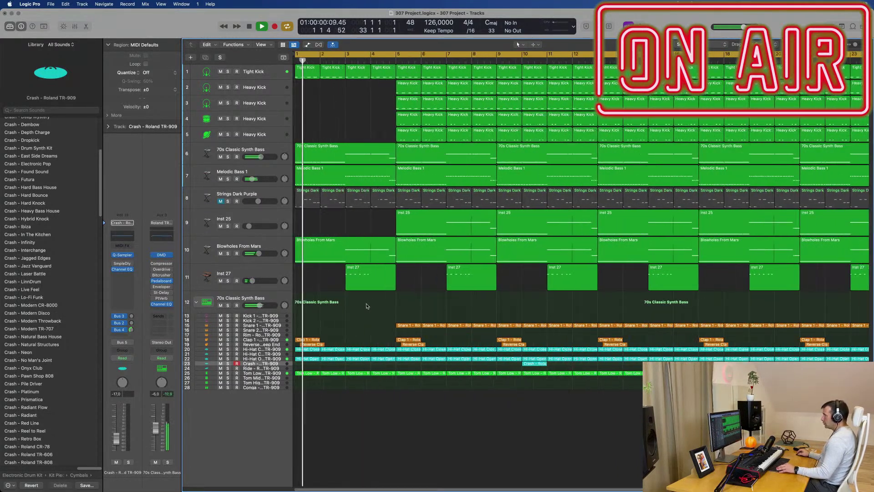
scroll(368, 306, "up", 1)
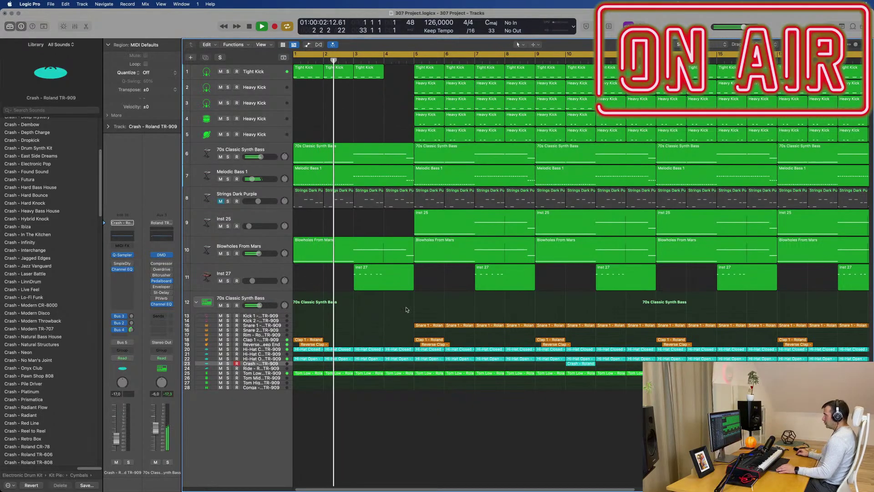
scroll(413, 348, "up", 1)
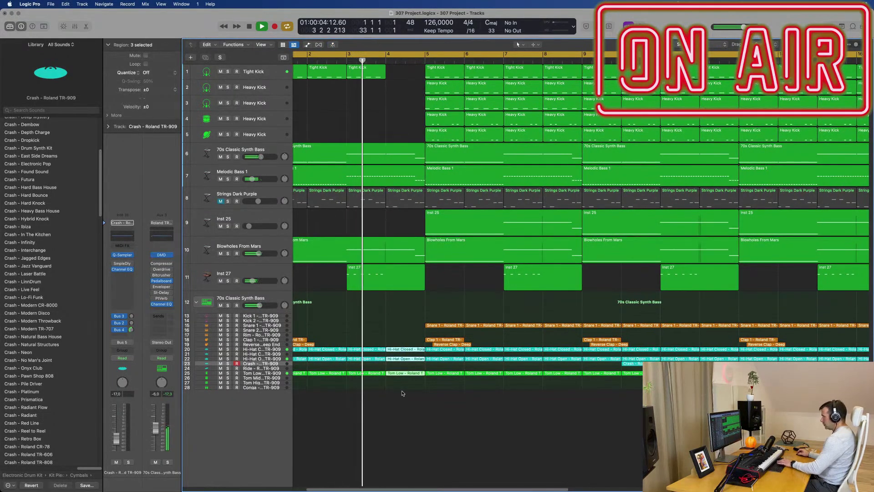
scroll(380, 362, "down", 2)
scroll(379, 363, "down", 2)
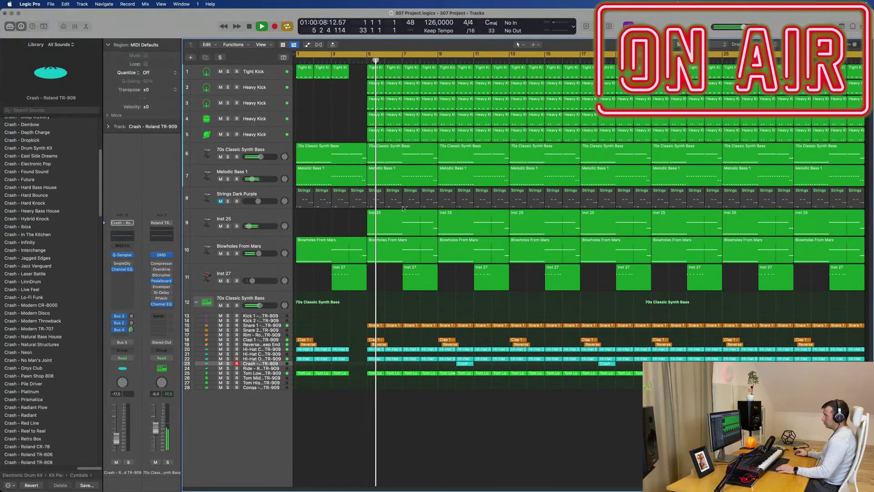
scroll(384, 249, "up", 2)
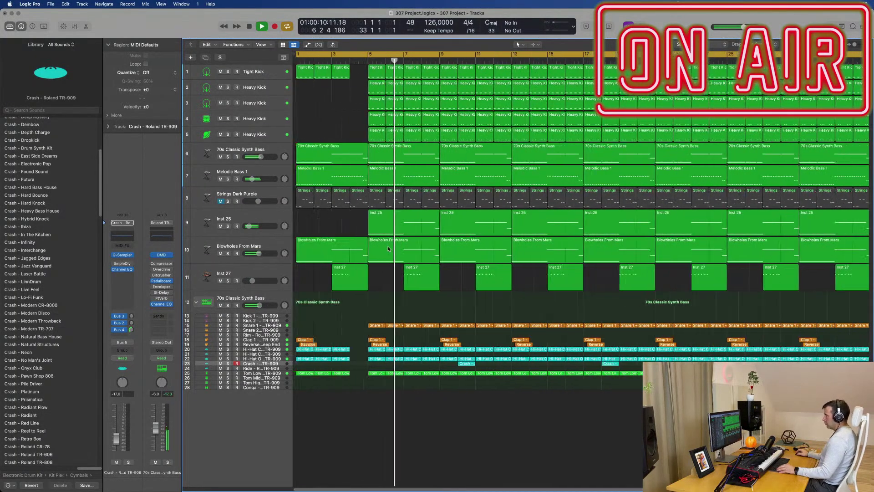
scroll(395, 253, "down", 2)
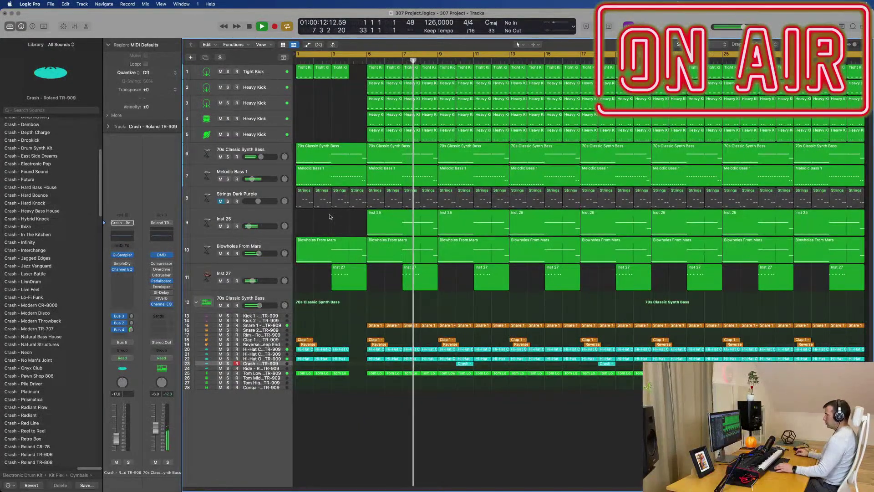
Step: Delete the Strings Dark Purple regions in bars 1 to 8 so the strings start at bar 9
left_click(308, 199)
key("Delete")
left_click_drag(308, 198, 426, 206)
key("Delete")
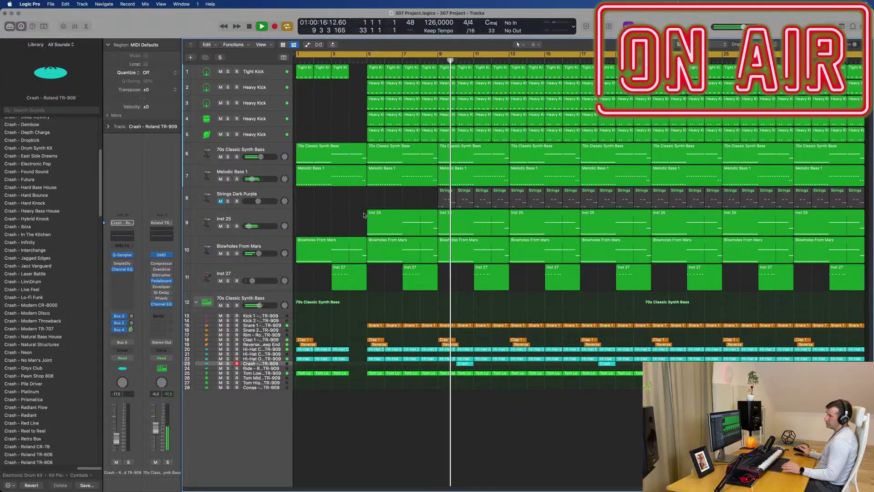